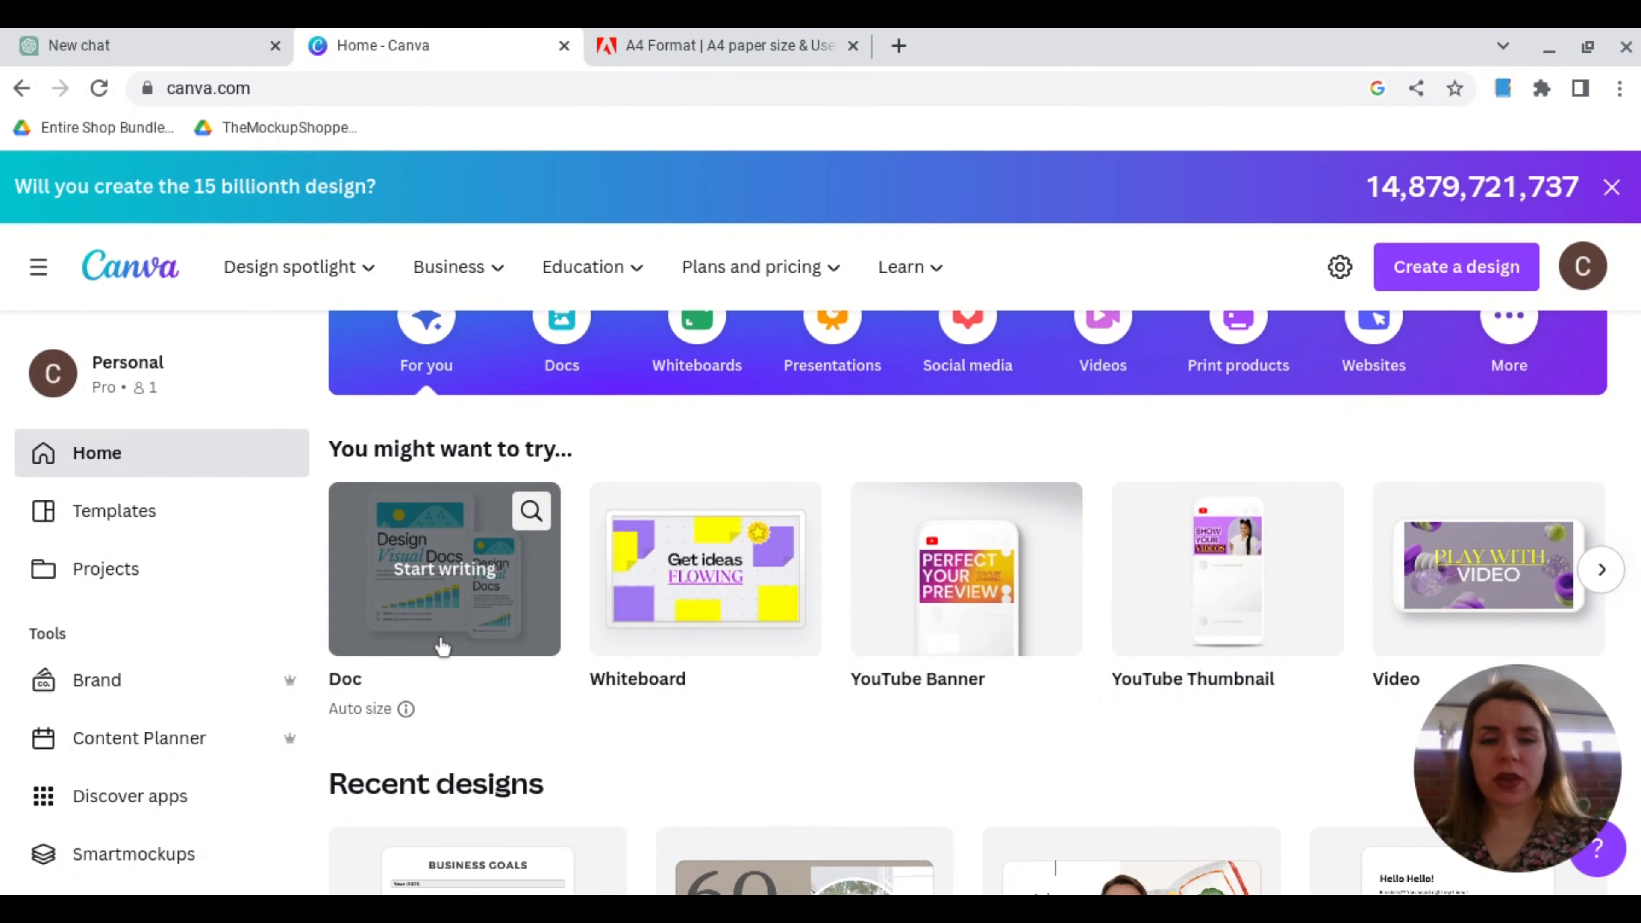
Step: Start a new custom-size design with its dimensions measured in centimetres
{"action": "left_click", "coordinate": [1456, 286]}
{"action": "type", "text": "cus"}
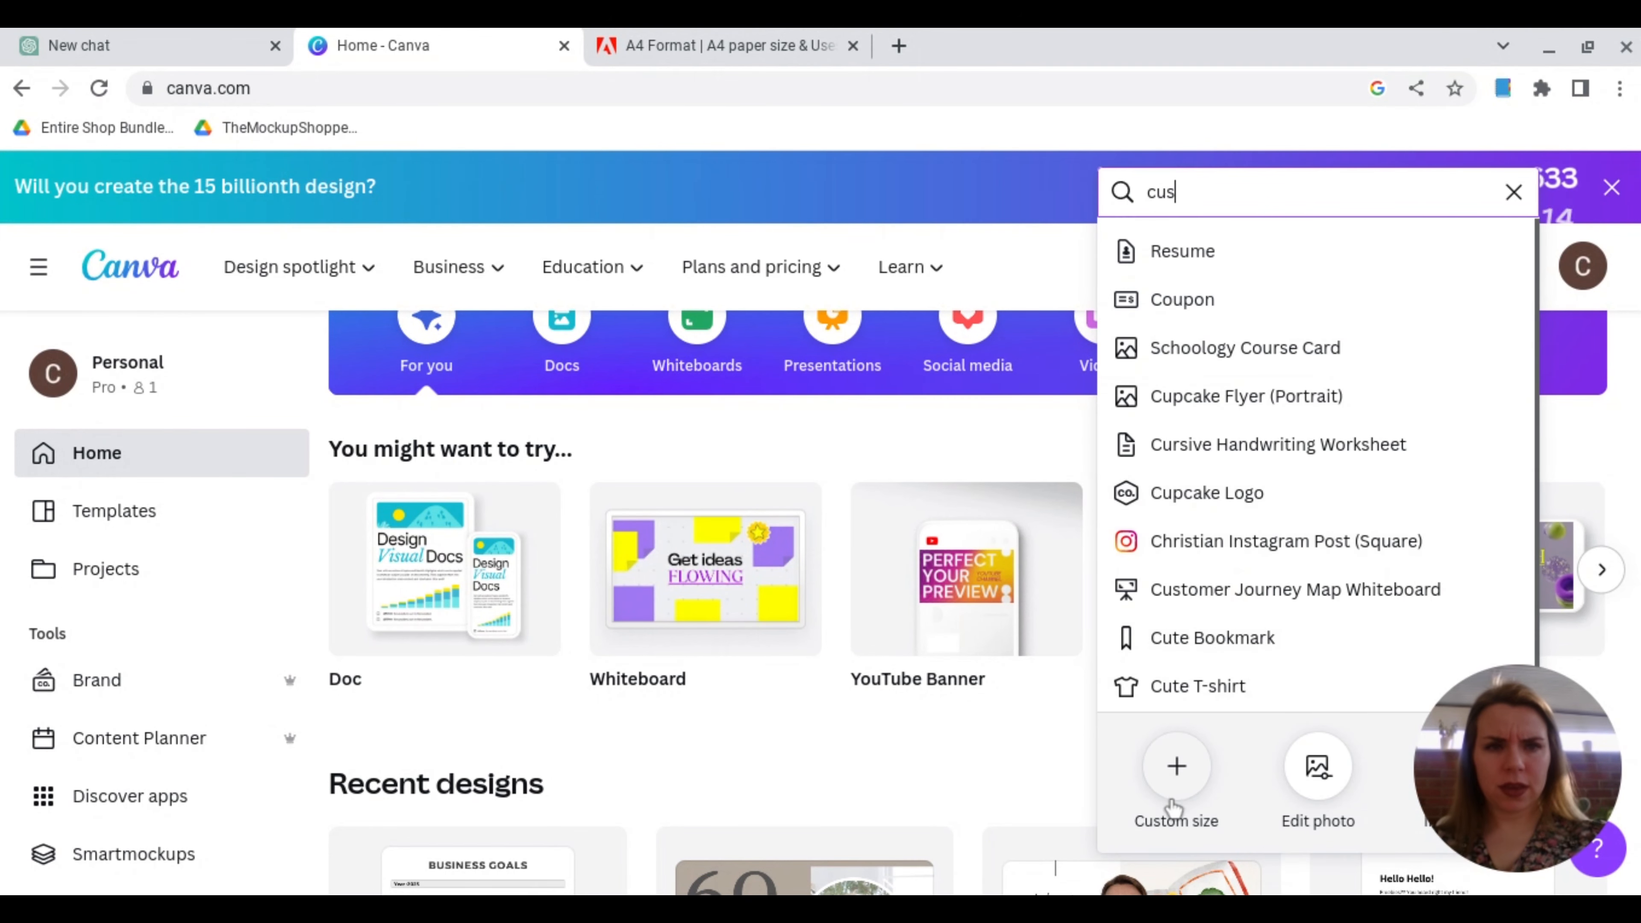
{"action": "left_click", "coordinate": [1176, 773]}
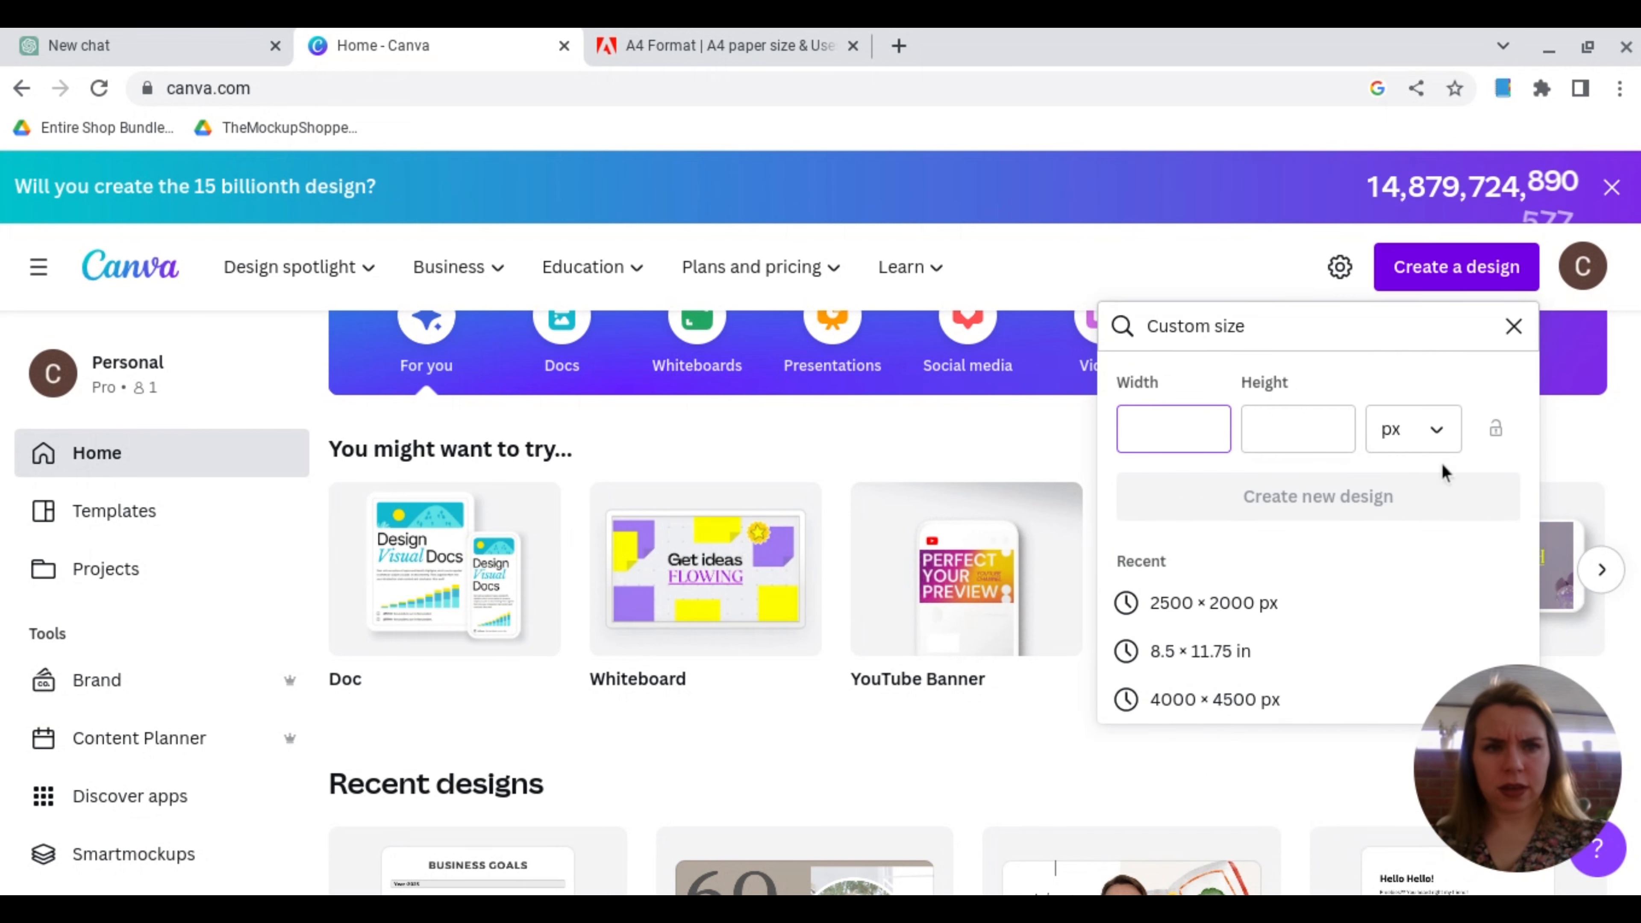
{"action": "left_click", "coordinate": [1446, 432]}
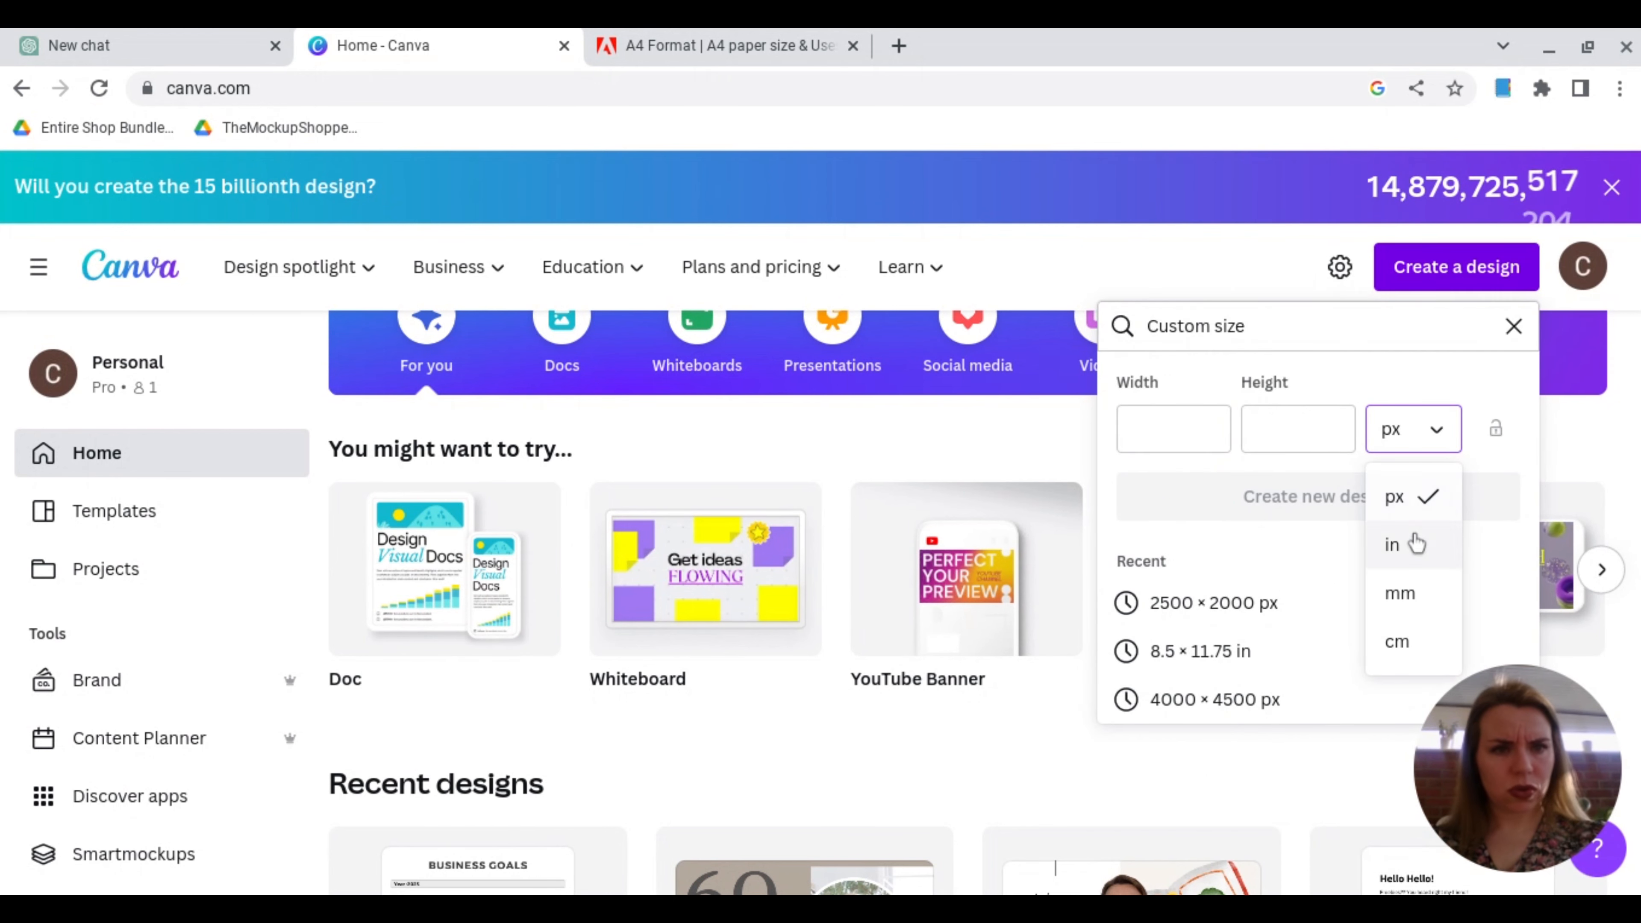
{"action": "left_click", "coordinate": [1397, 644]}
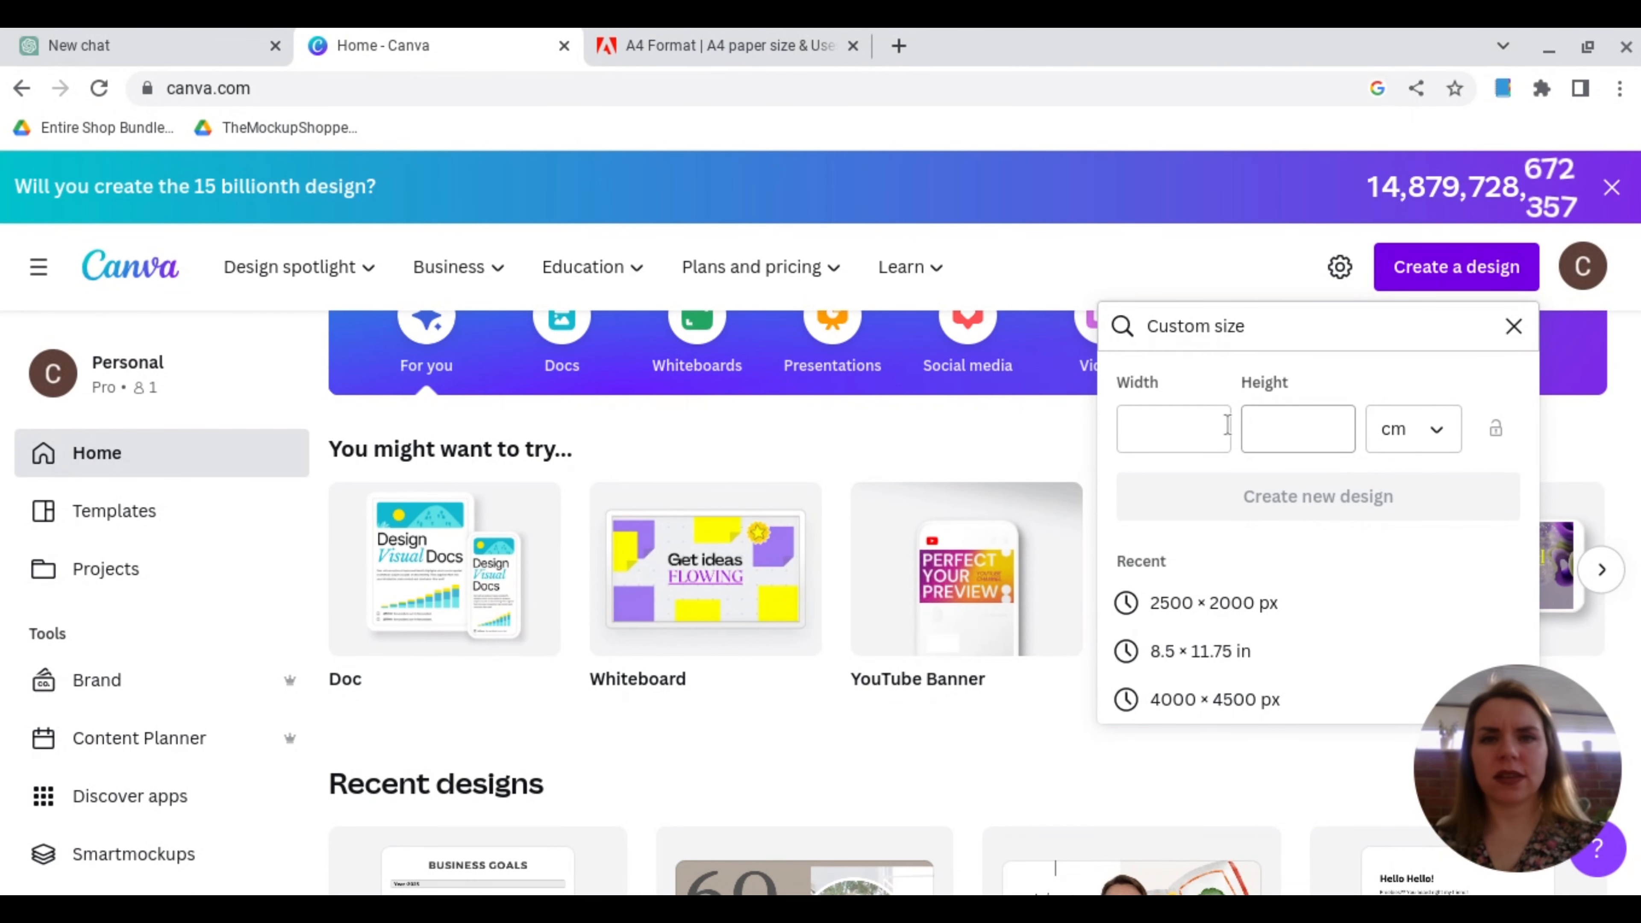
Step: Check the A4 dimensions on the Adobe paper size page, and create the design at 21 cm wide by 29.7 cm high
{"action": "left_click", "coordinate": [748, 58]}
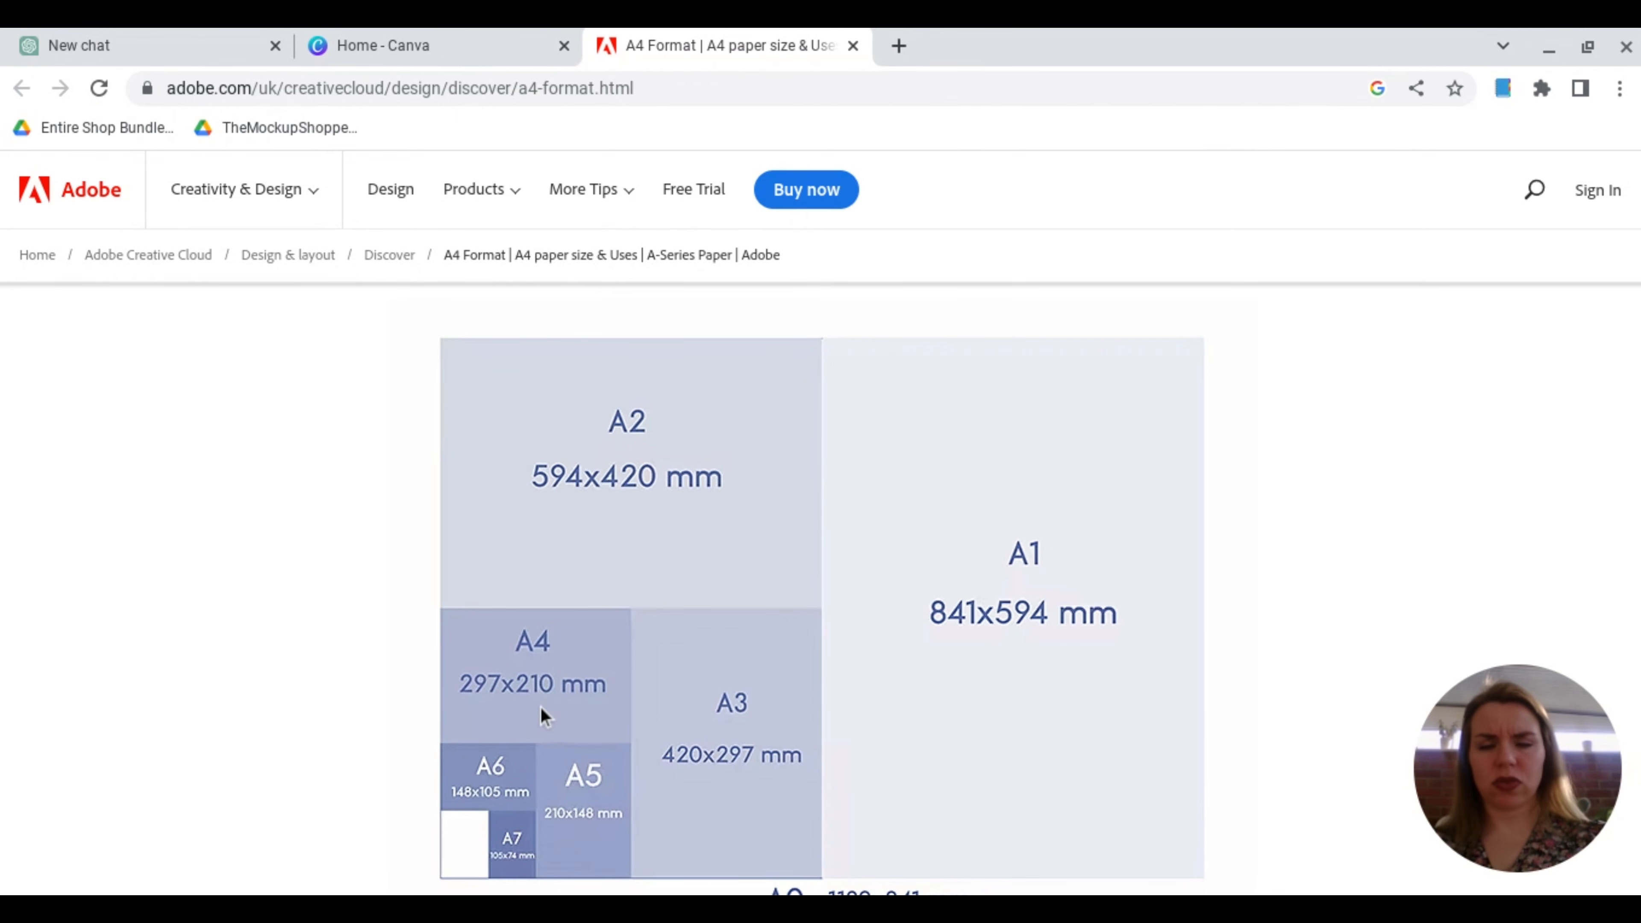
{"action": "left_click", "coordinate": [468, 56]}
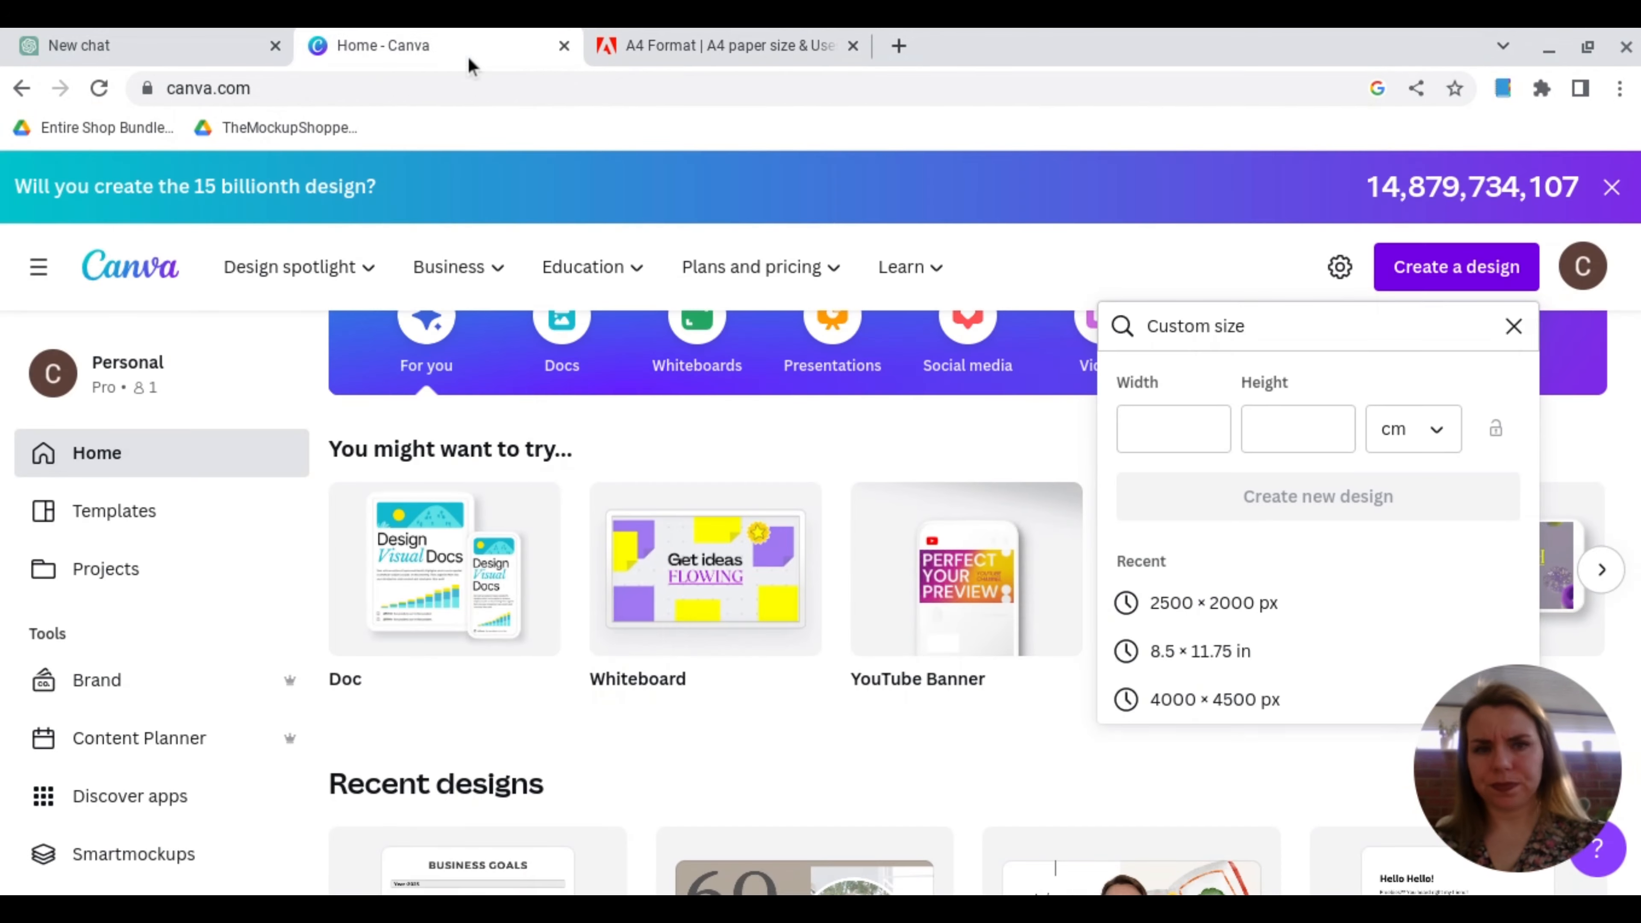
{"action": "left_click", "coordinate": [1189, 440]}
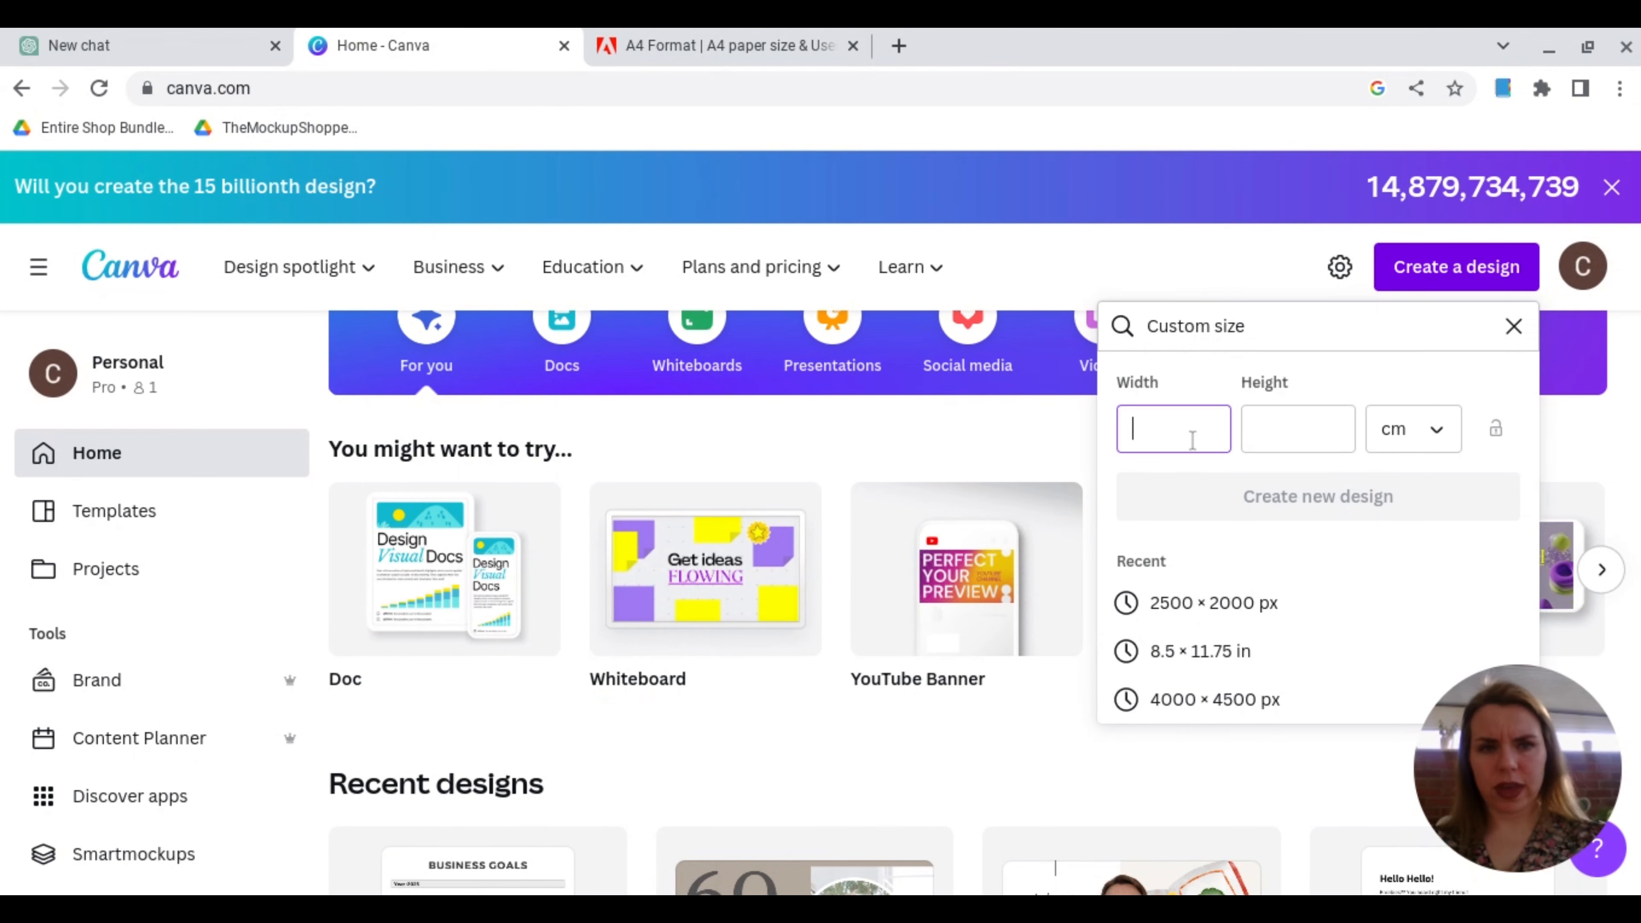
{"action": "type", "text": "21"}
{"action": "left_click", "coordinate": [1305, 426]}
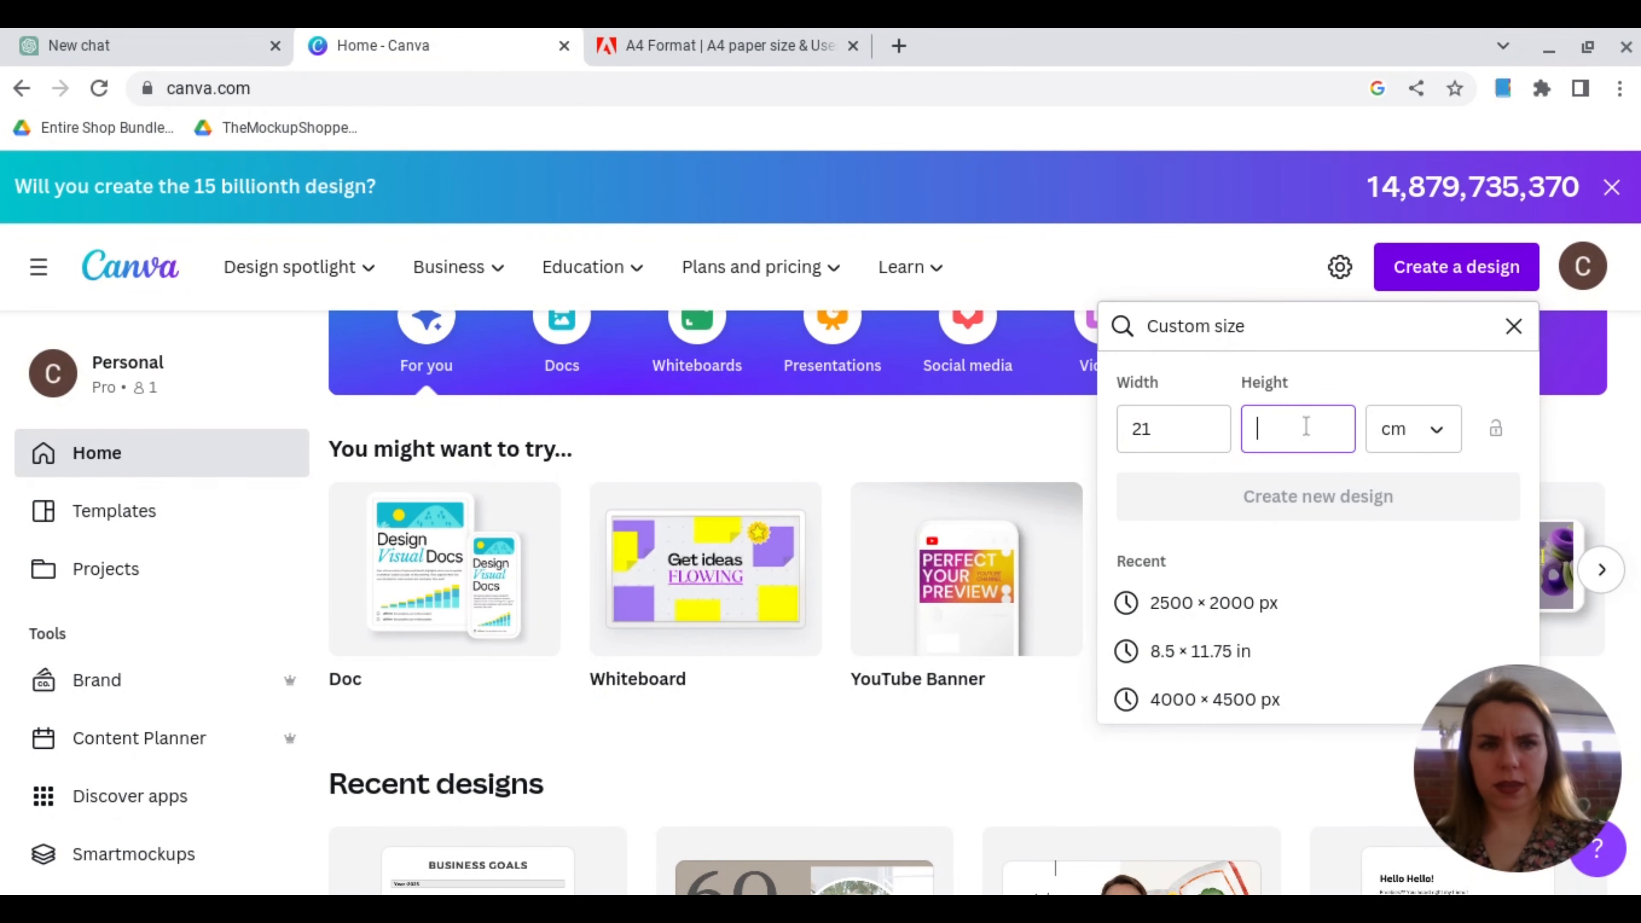
{"action": "type", "text": "29.7"}
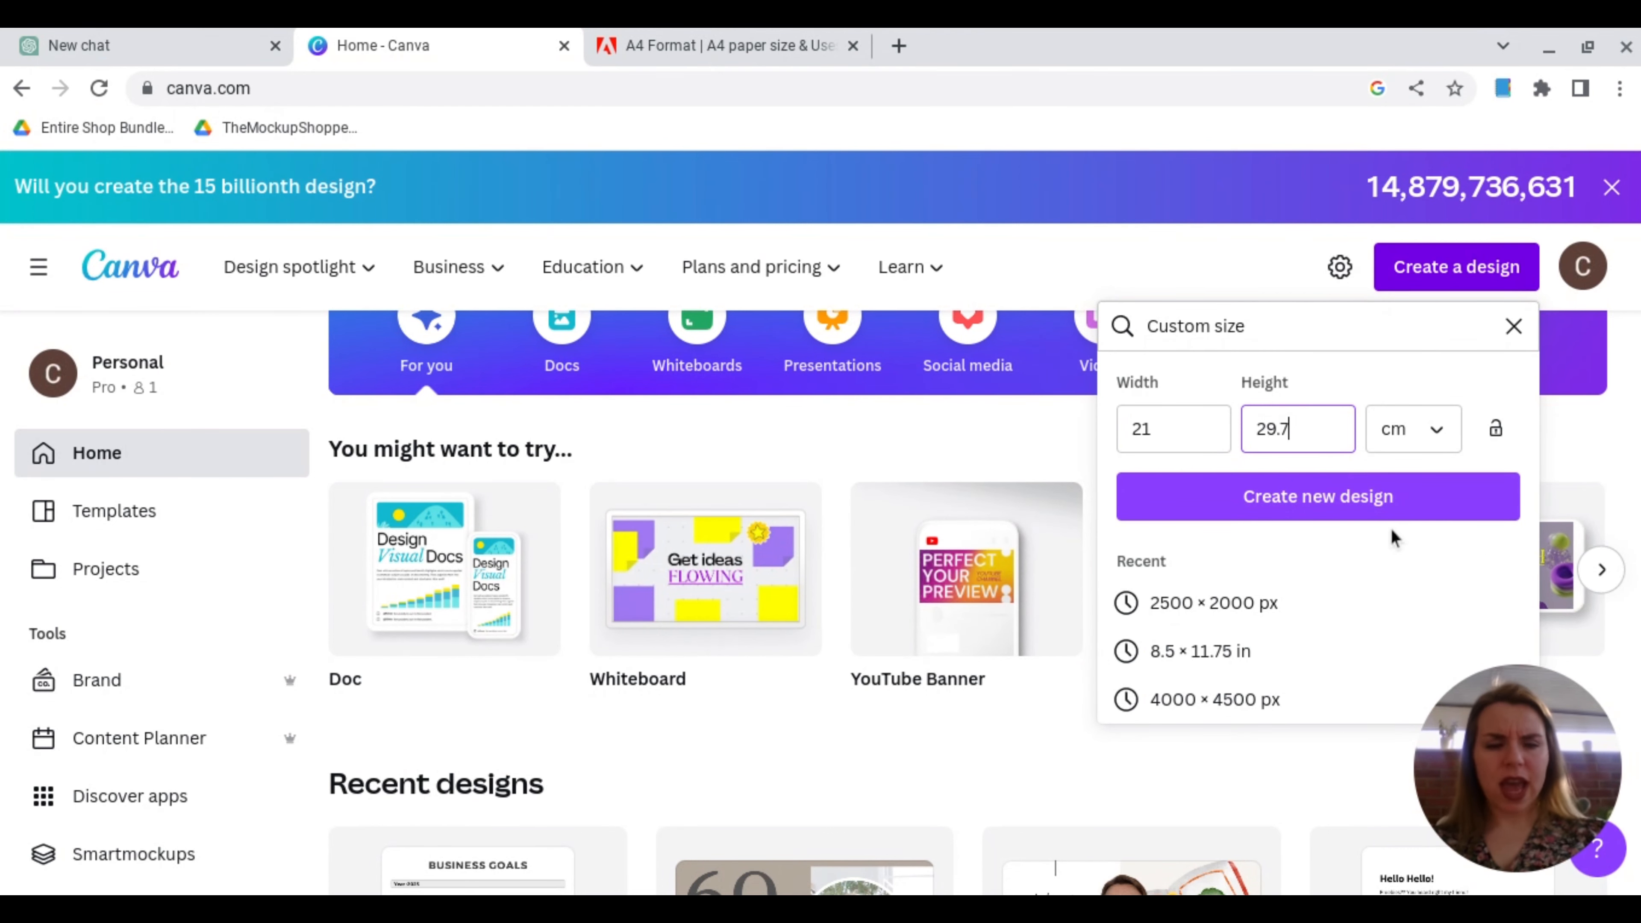
{"action": "left_click", "coordinate": [1386, 516]}
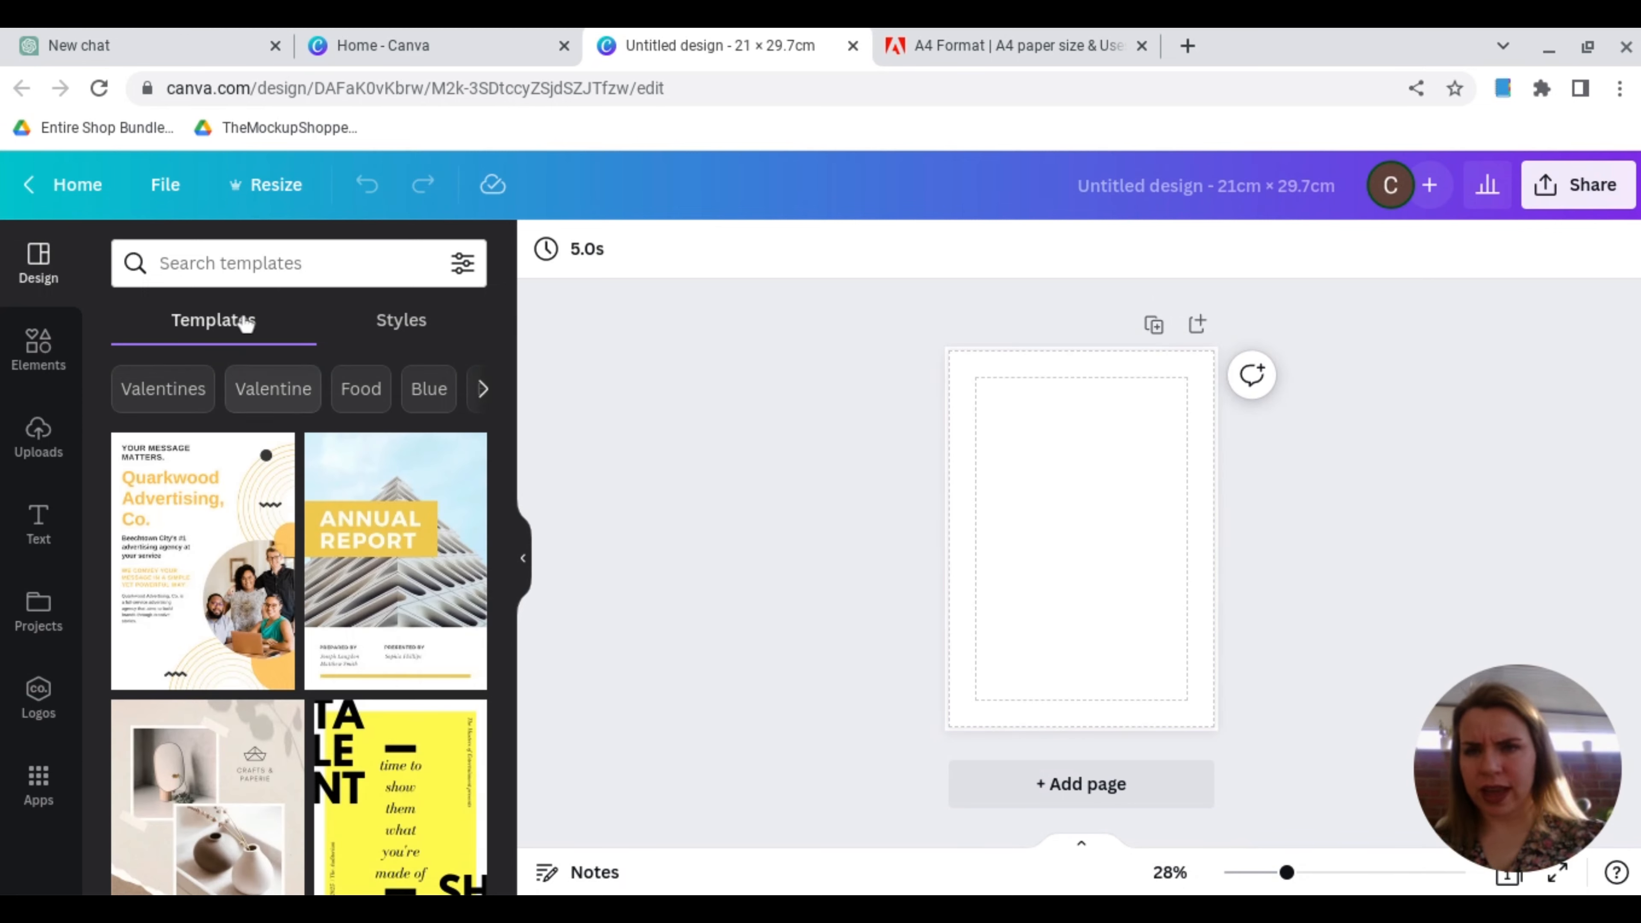
Step: Search the elements library for "st patricks day" and show all matching graphics
{"action": "left_click", "coordinate": [242, 271]}
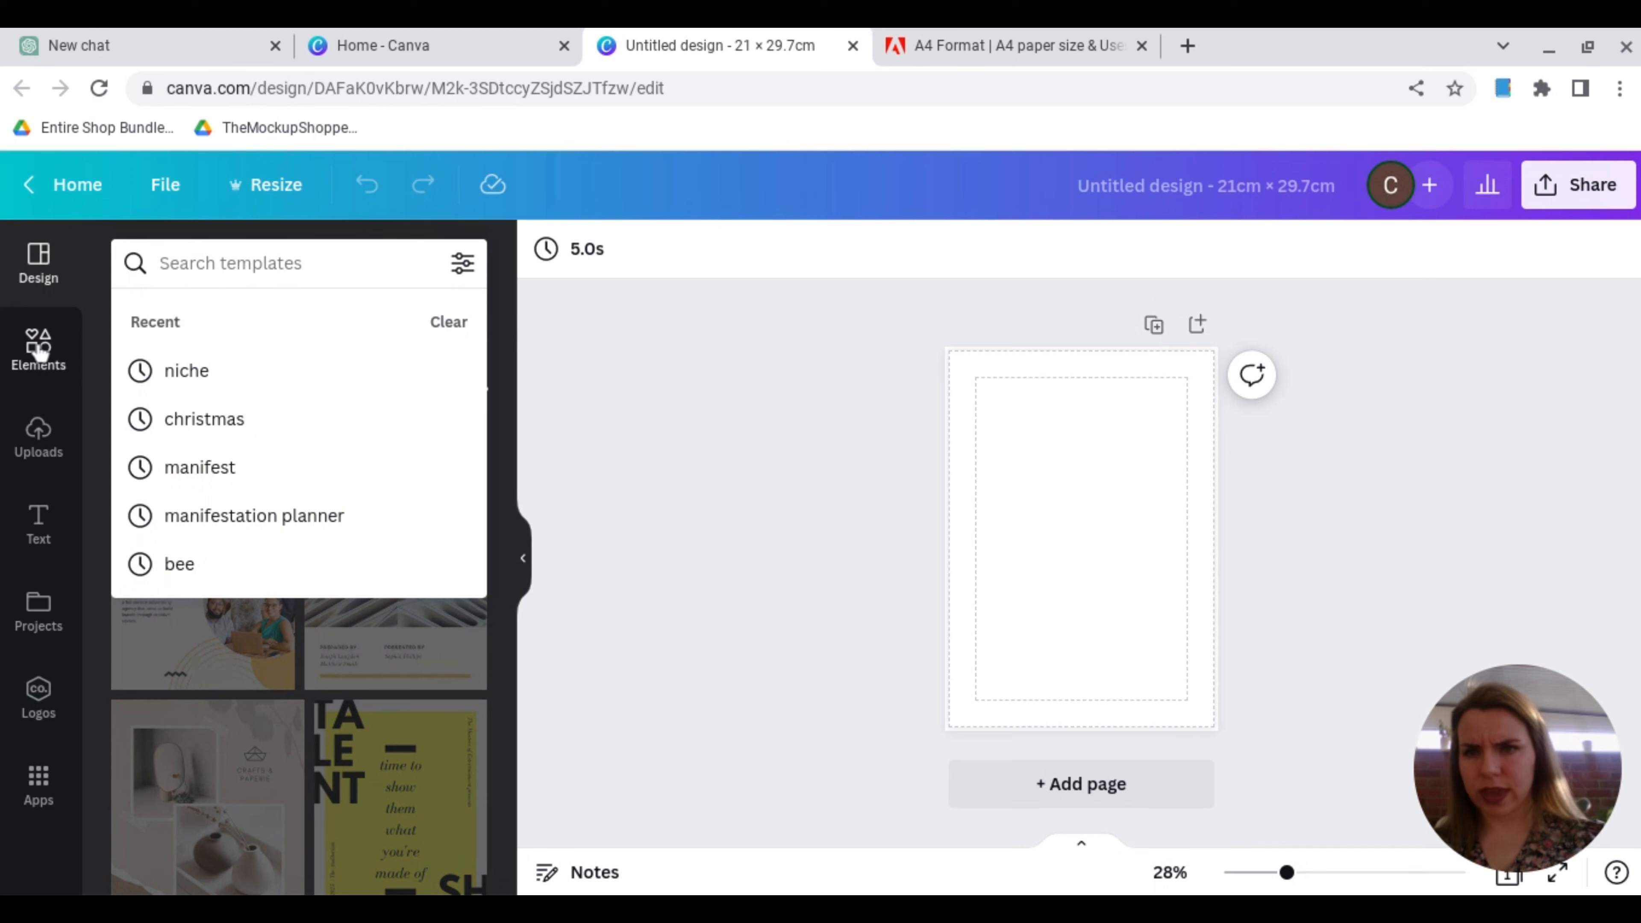
{"action": "left_click", "coordinate": [20, 362]}
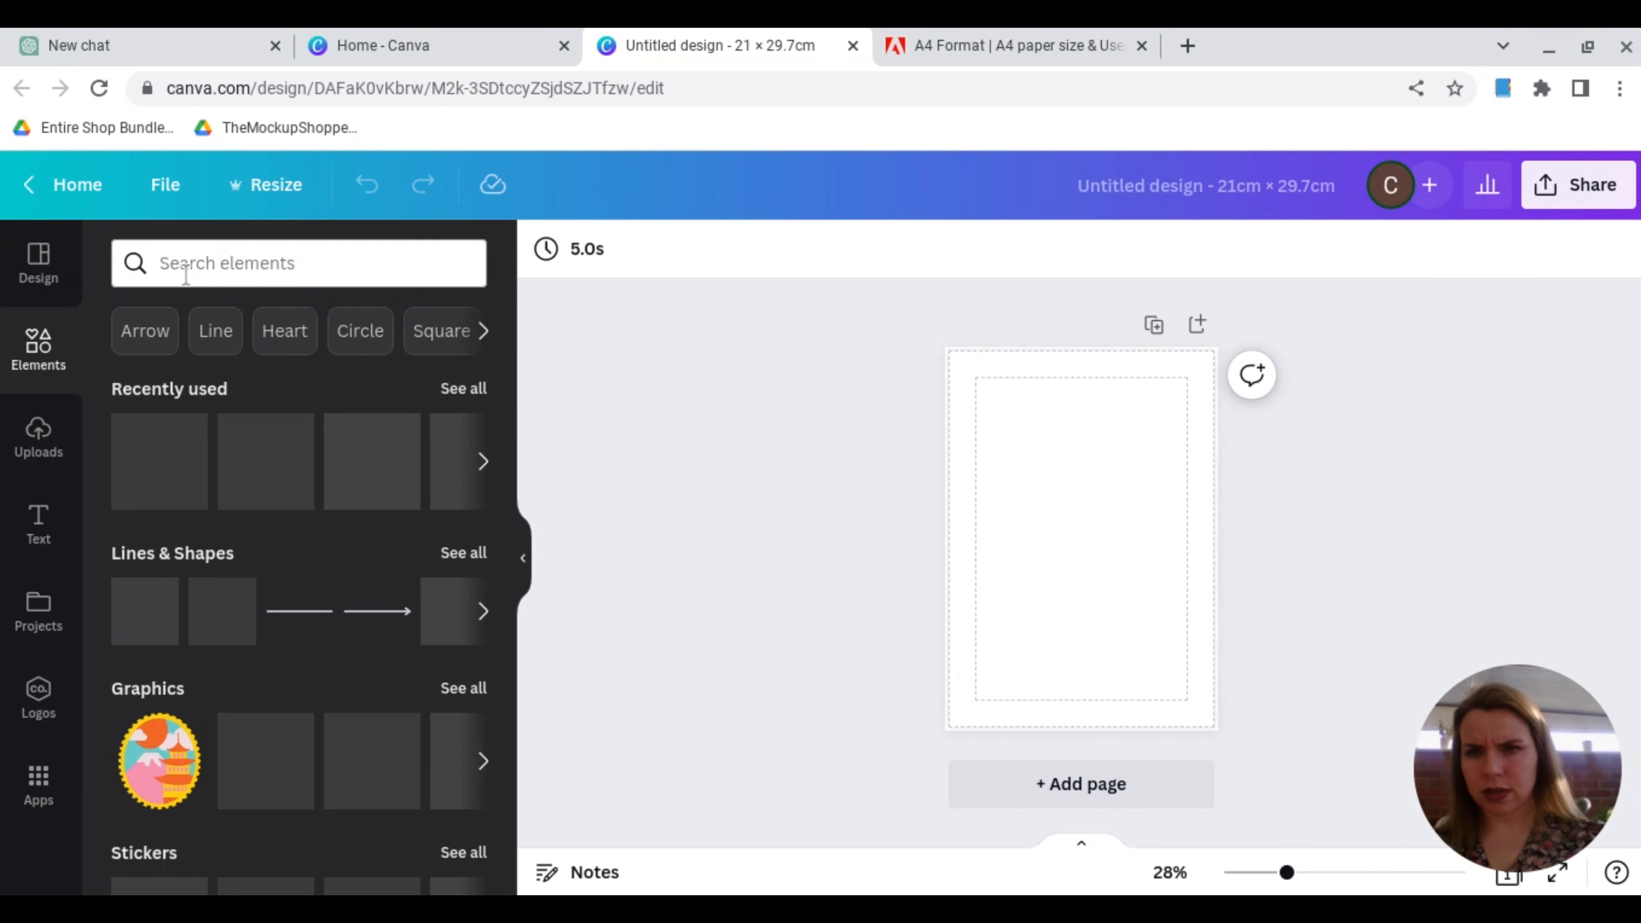
{"action": "left_click", "coordinate": [186, 271]}
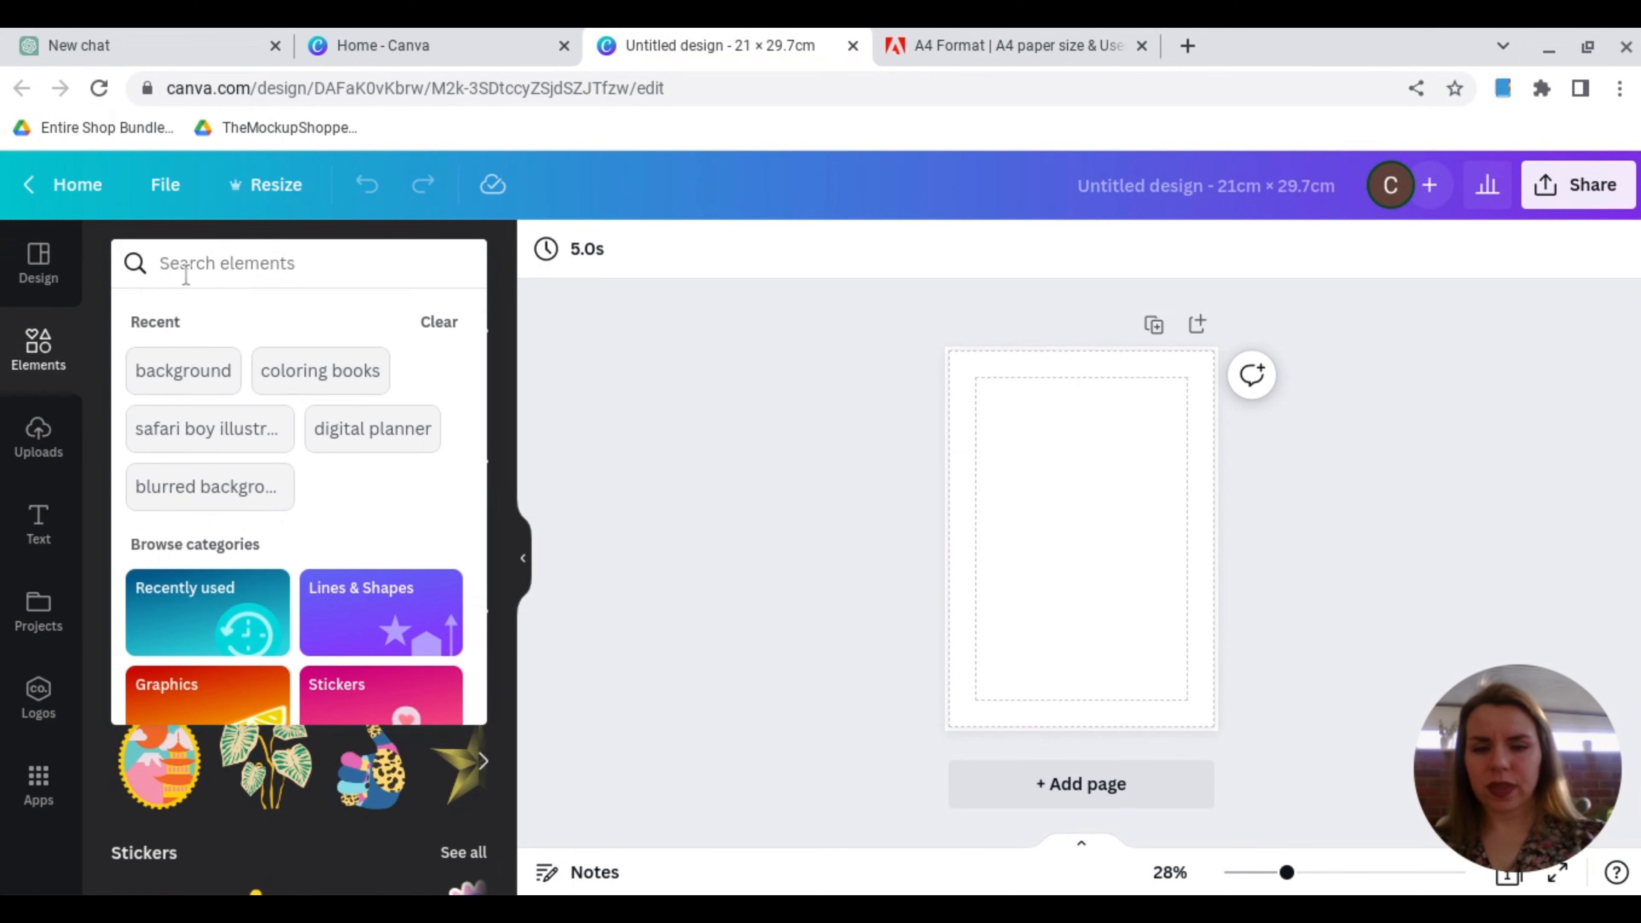
{"action": "type", "text": "st pa"}
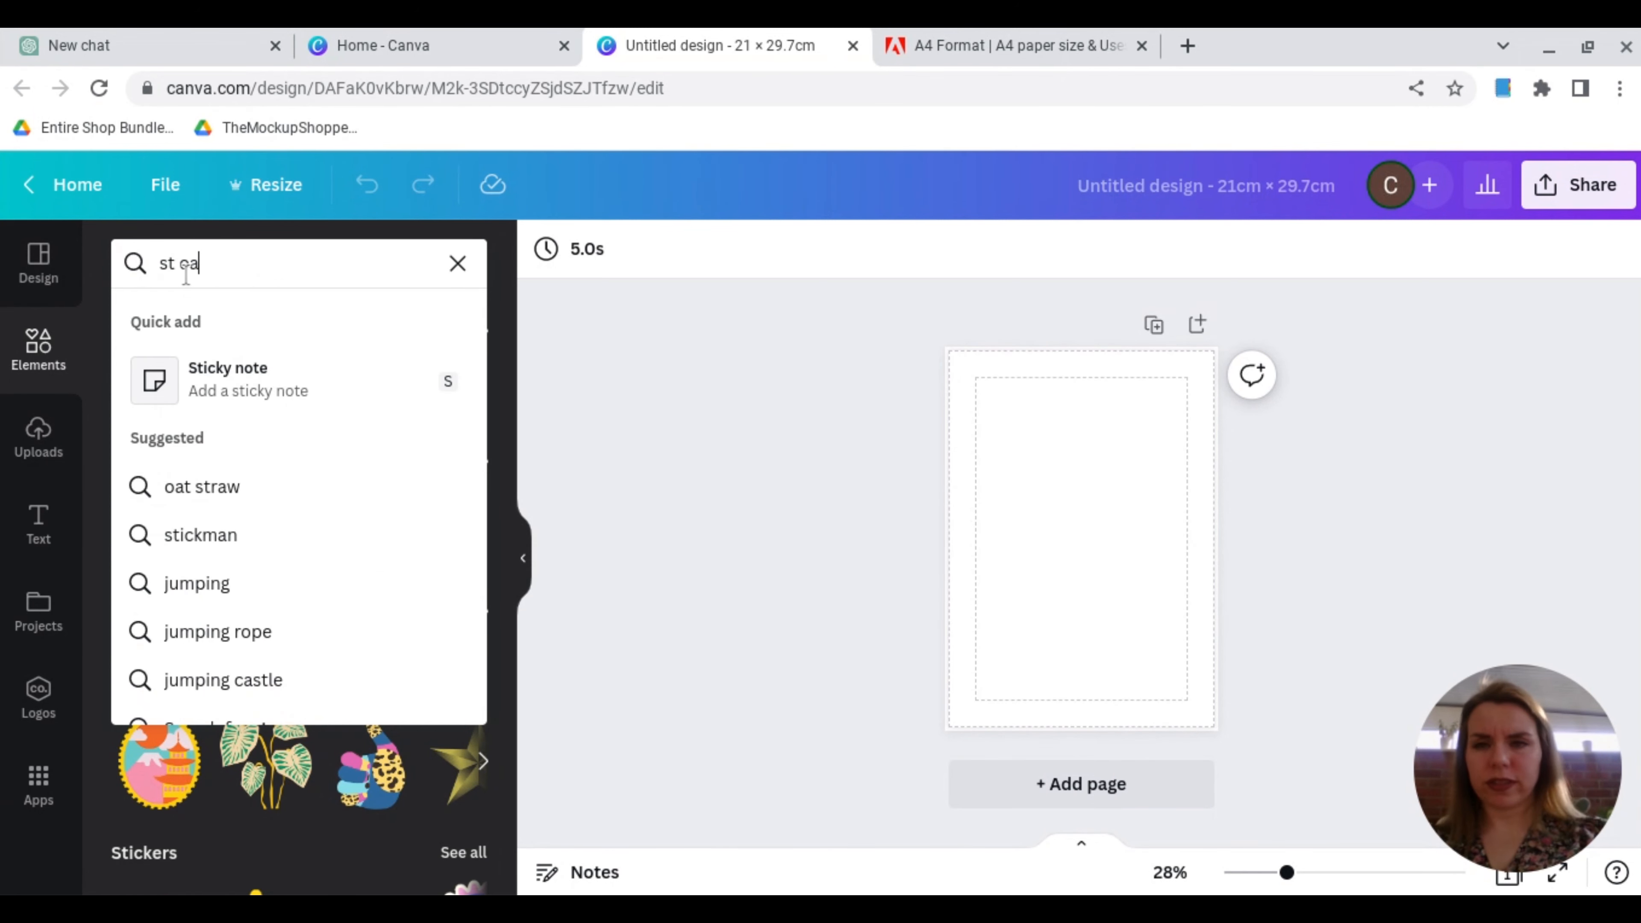
{"action": "type", "text": "tr"}
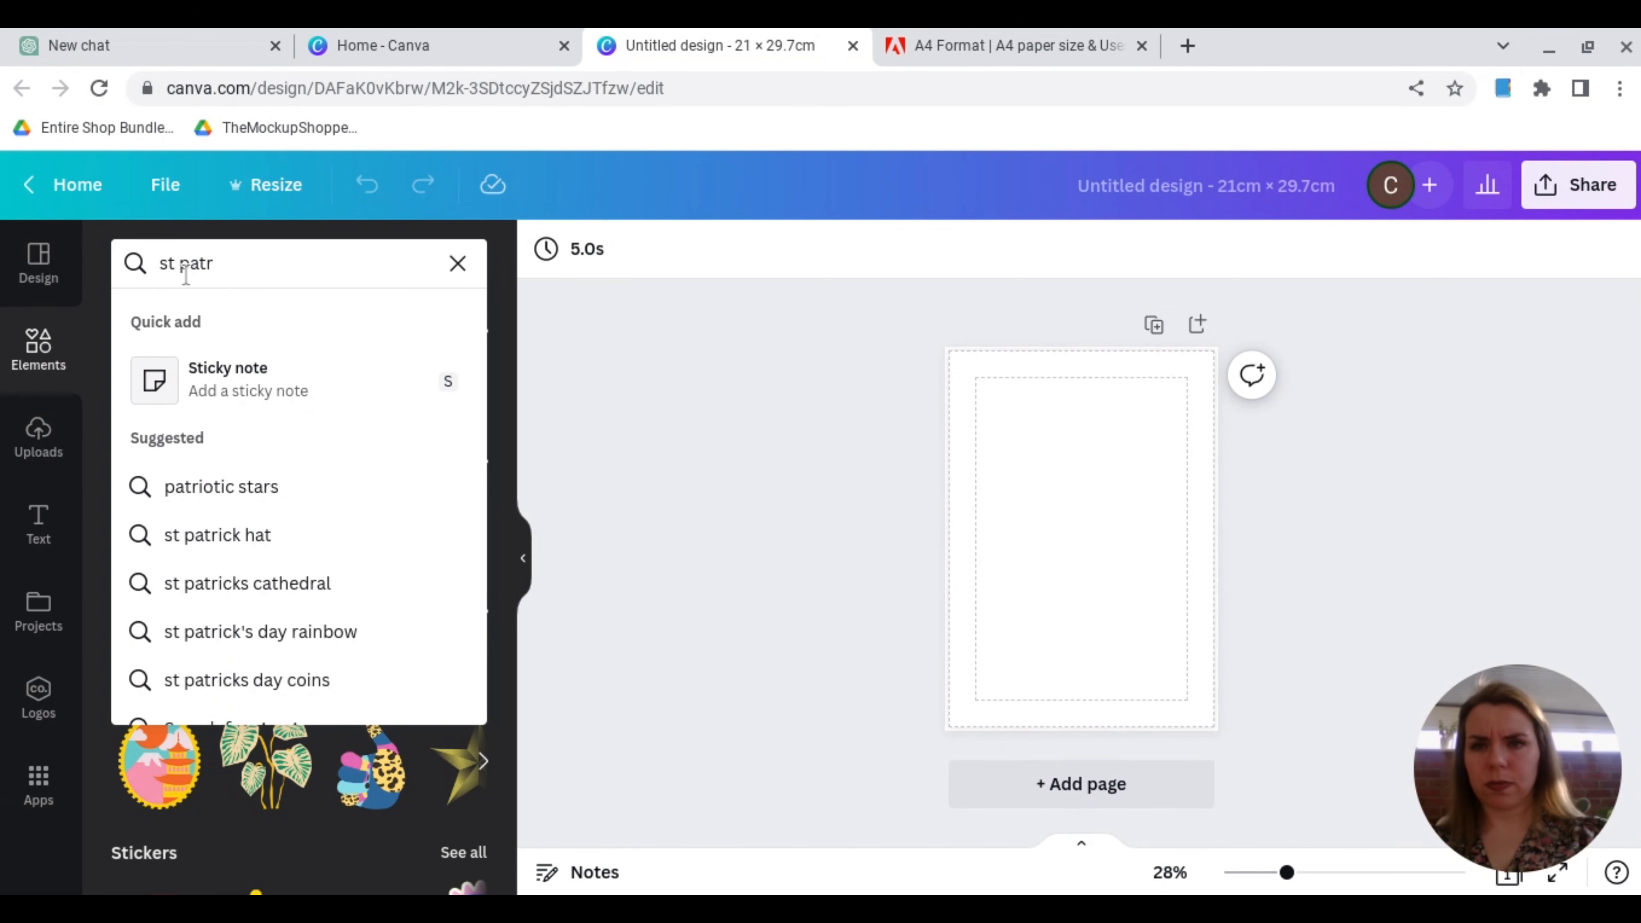
{"action": "type", "text": "icks day"}
{"action": "key", "text": "Return"}
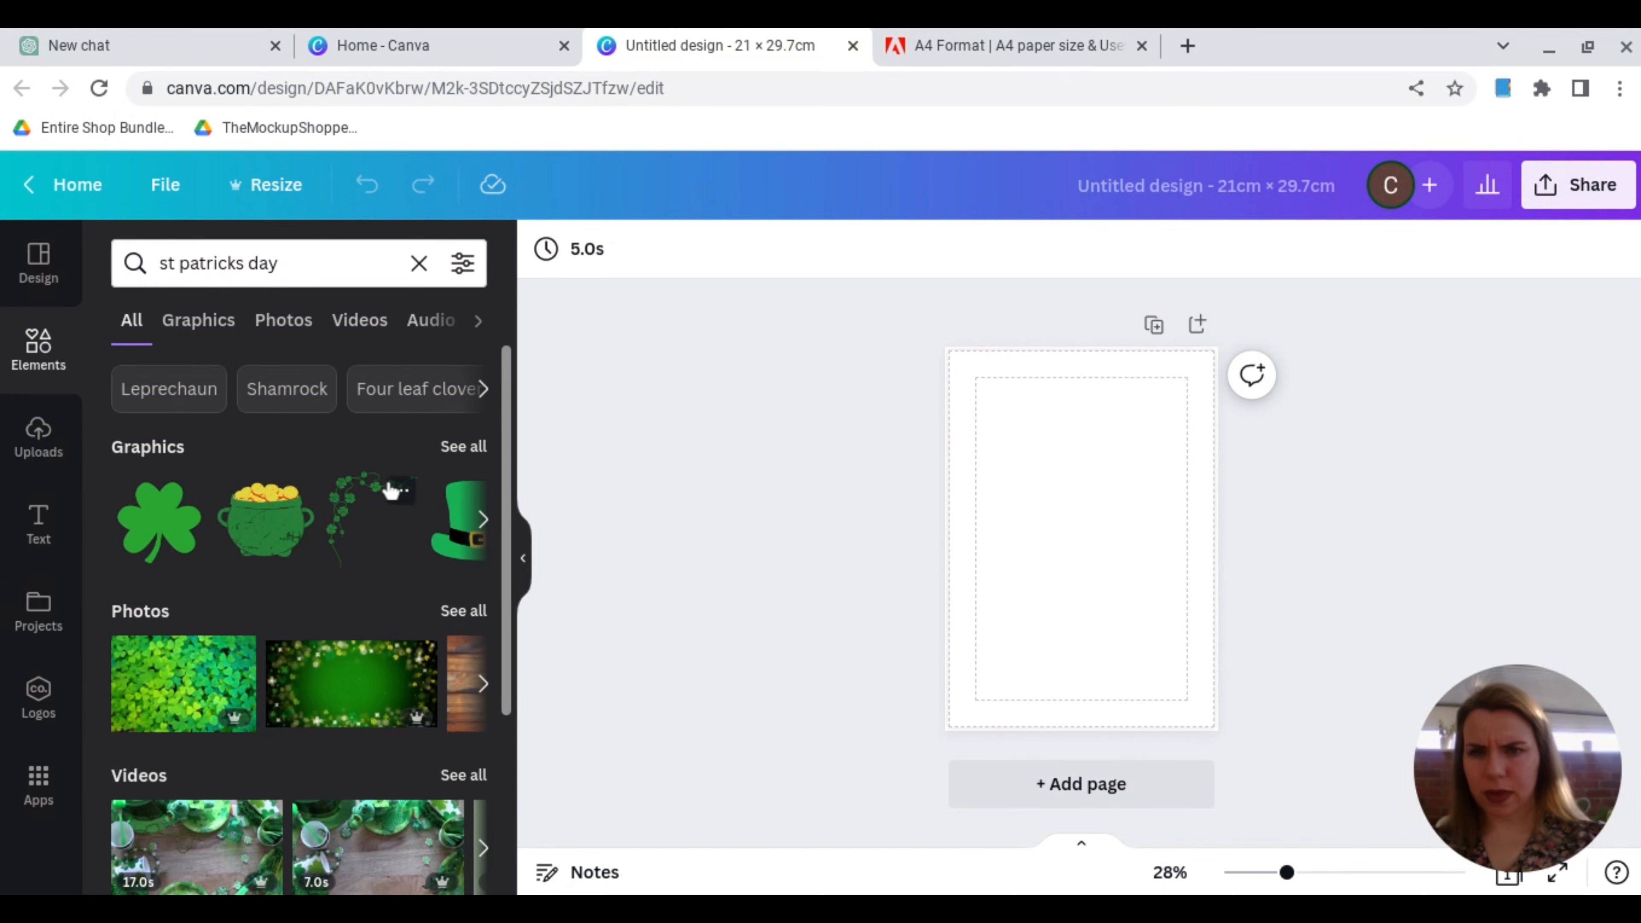
{"action": "left_click", "coordinate": [446, 453]}
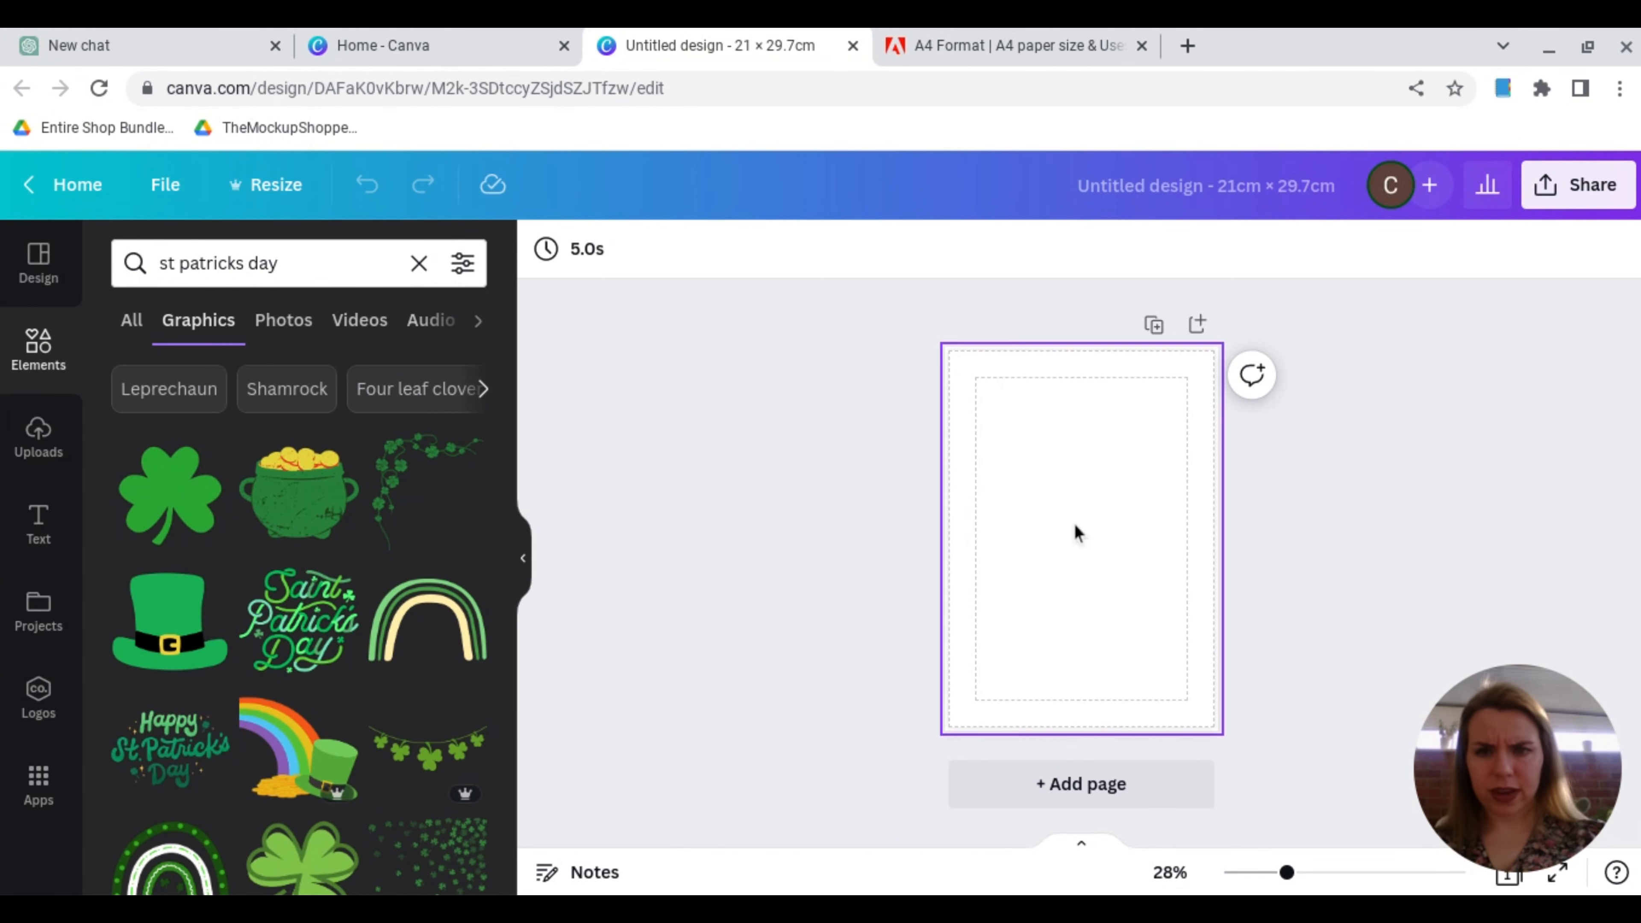
Step: Add the shamrock vine corner graphic and place it in the page's top-left corner
{"action": "scroll", "coordinate": [1075, 525], "scroll_direction": "up", "scroll_amount": 3}
{"action": "left_click", "coordinate": [412, 472]}
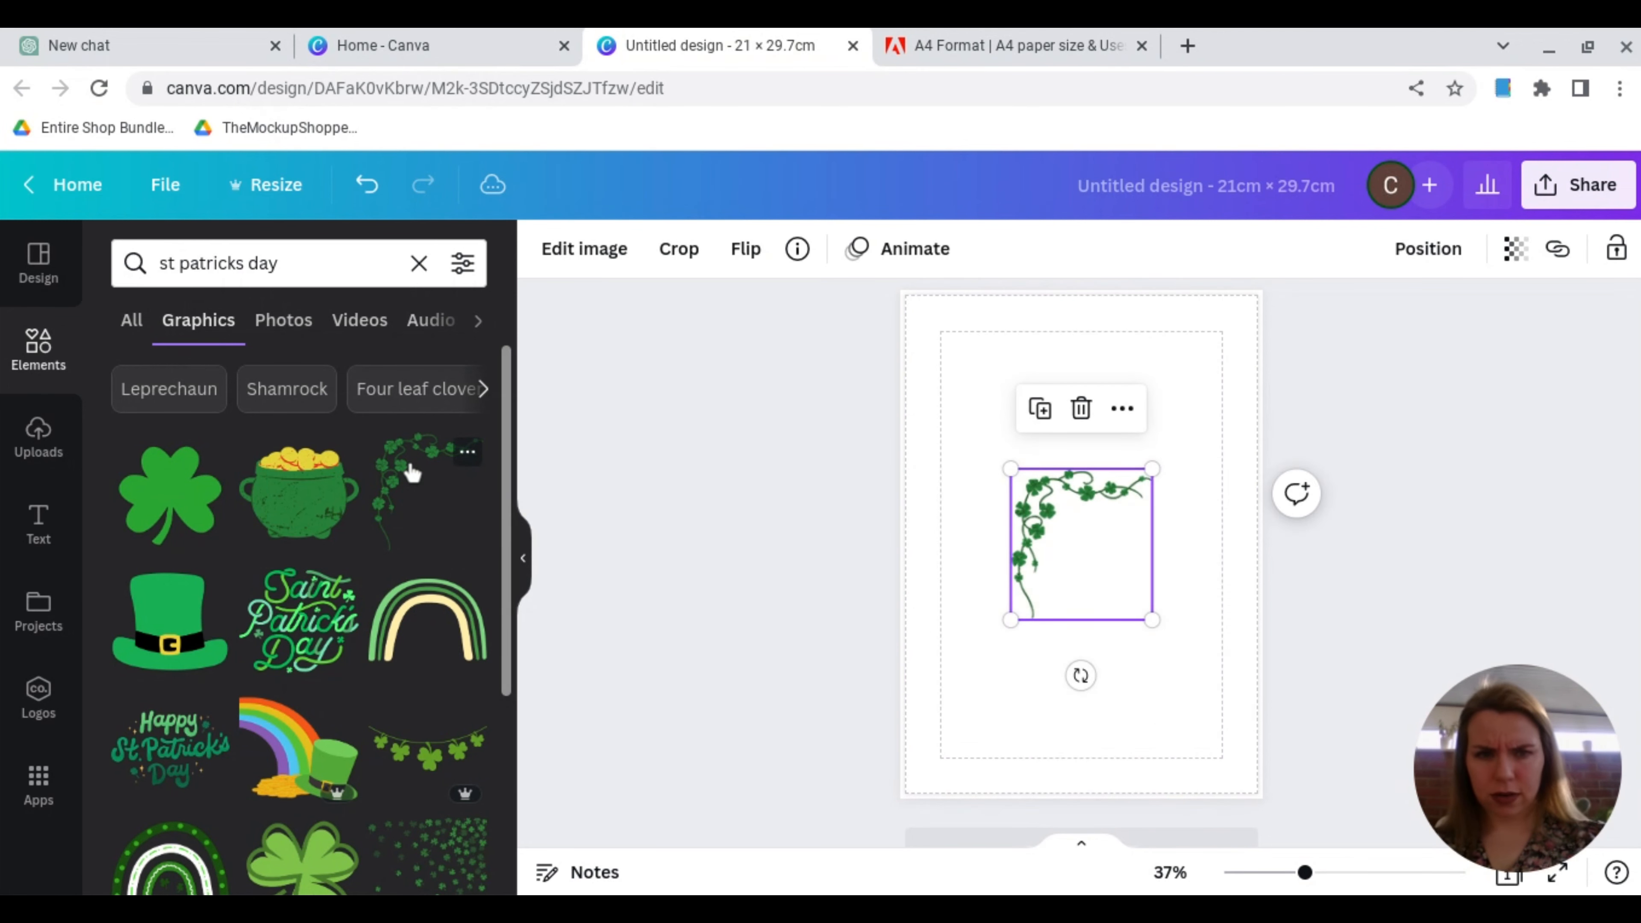
{"action": "left_click_drag", "start_coordinate": [1046, 517], "coordinate": [940, 342]}
{"action": "left_click", "coordinate": [466, 452]}
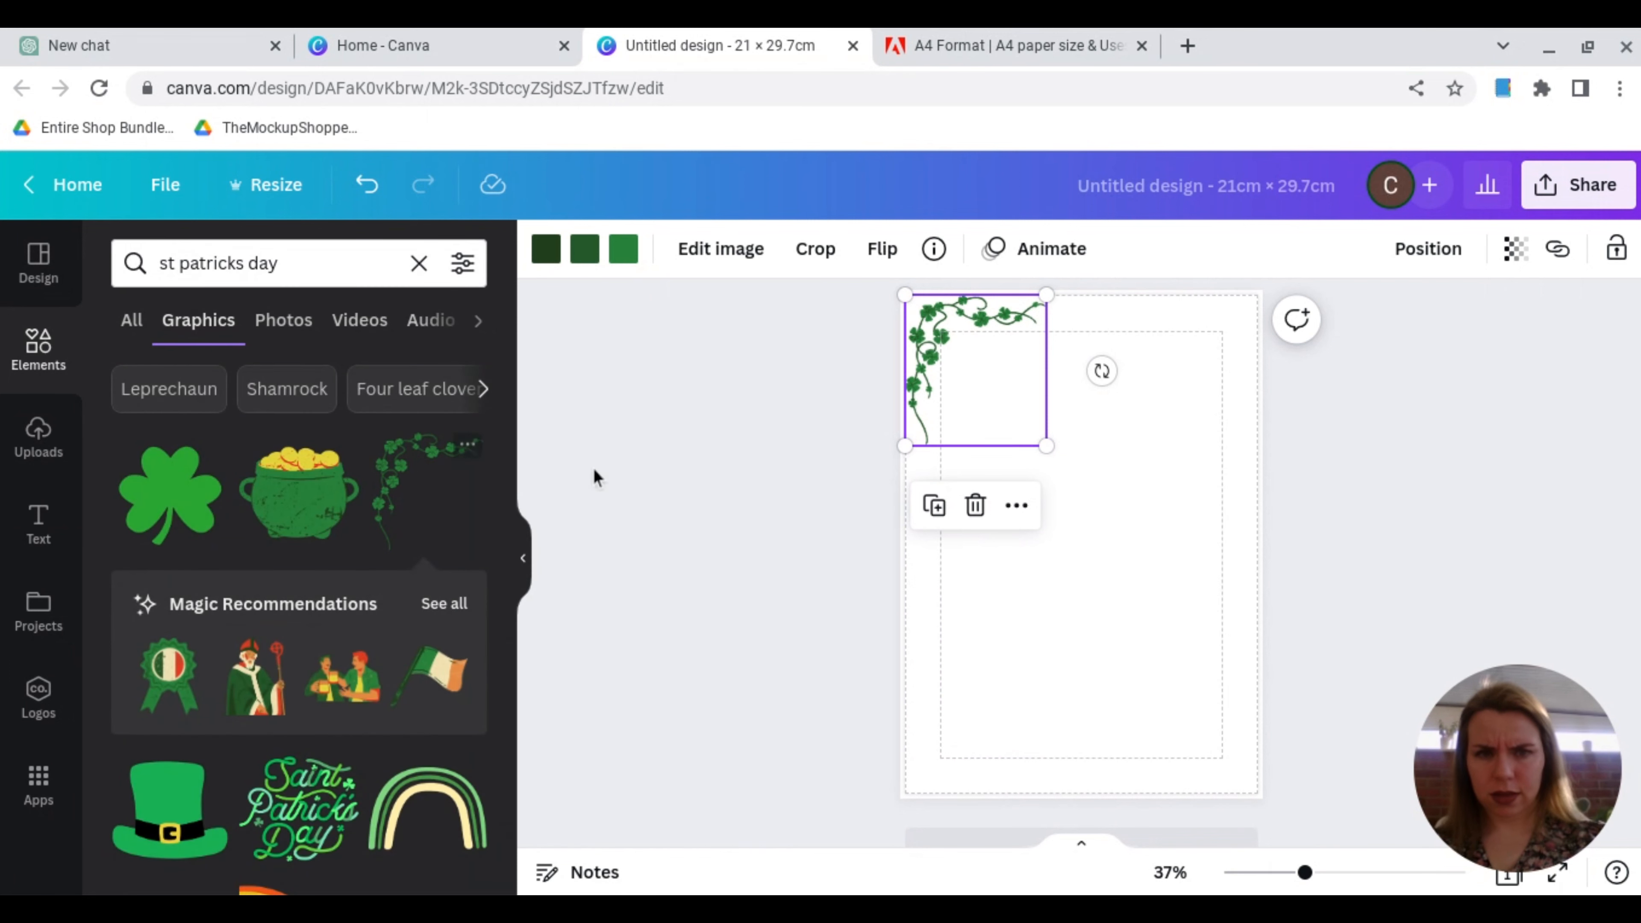
Step: Duplicate the shamrock vine, flip the copy horizontally and fit it into the page's top-right corner
{"action": "left_click", "coordinate": [935, 507]}
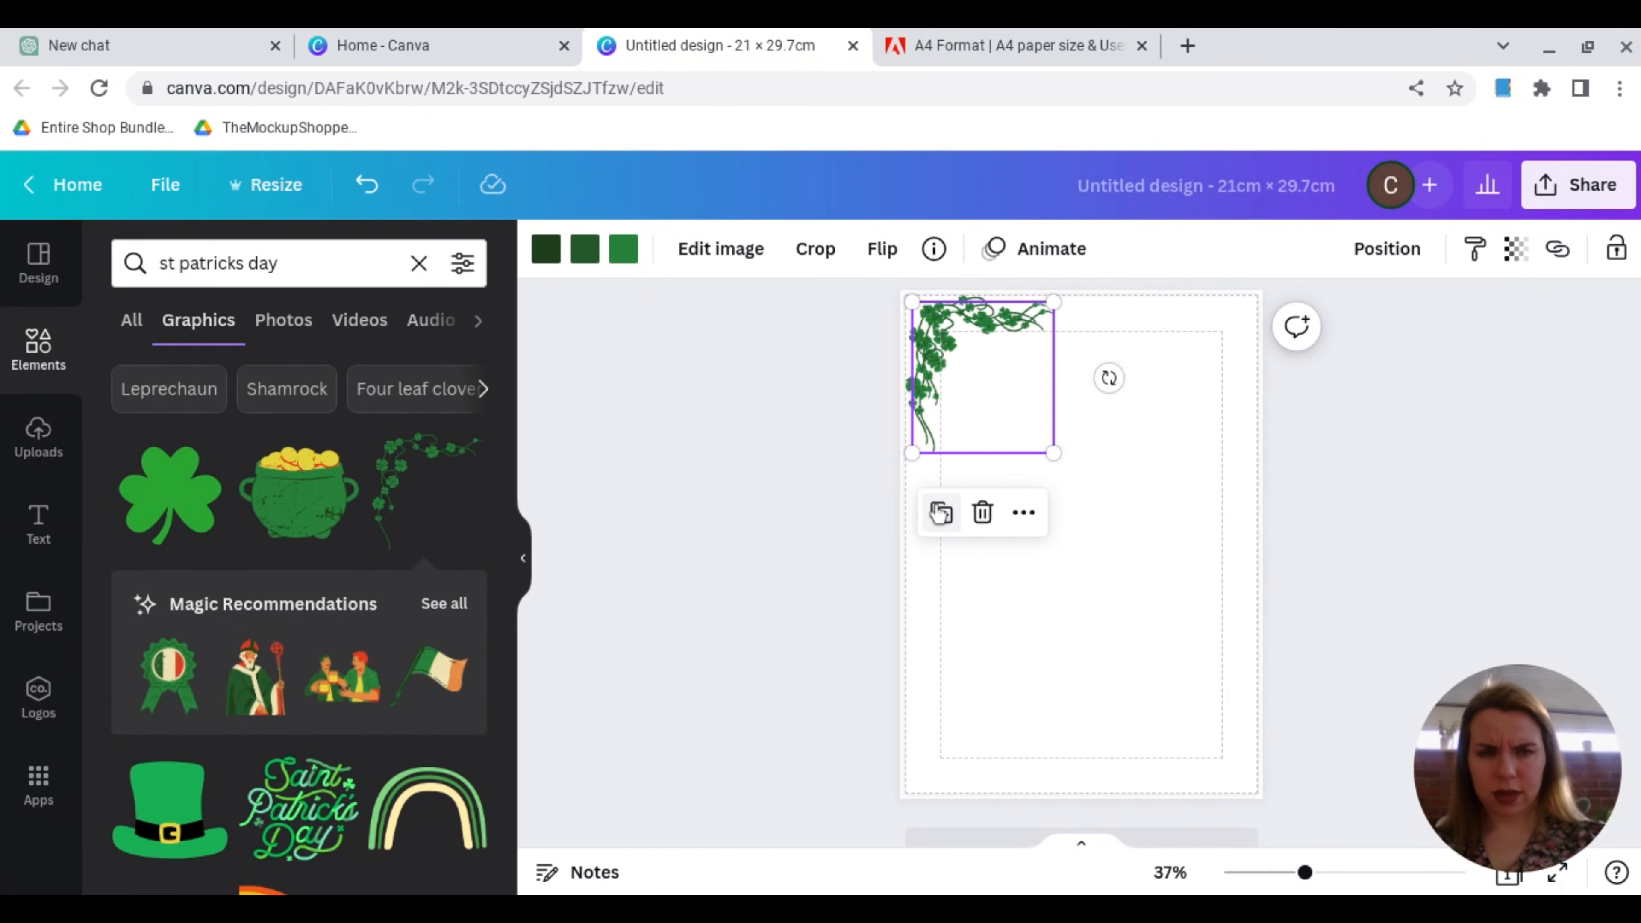
{"action": "left_click_drag", "start_coordinate": [992, 360], "coordinate": [1161, 390]}
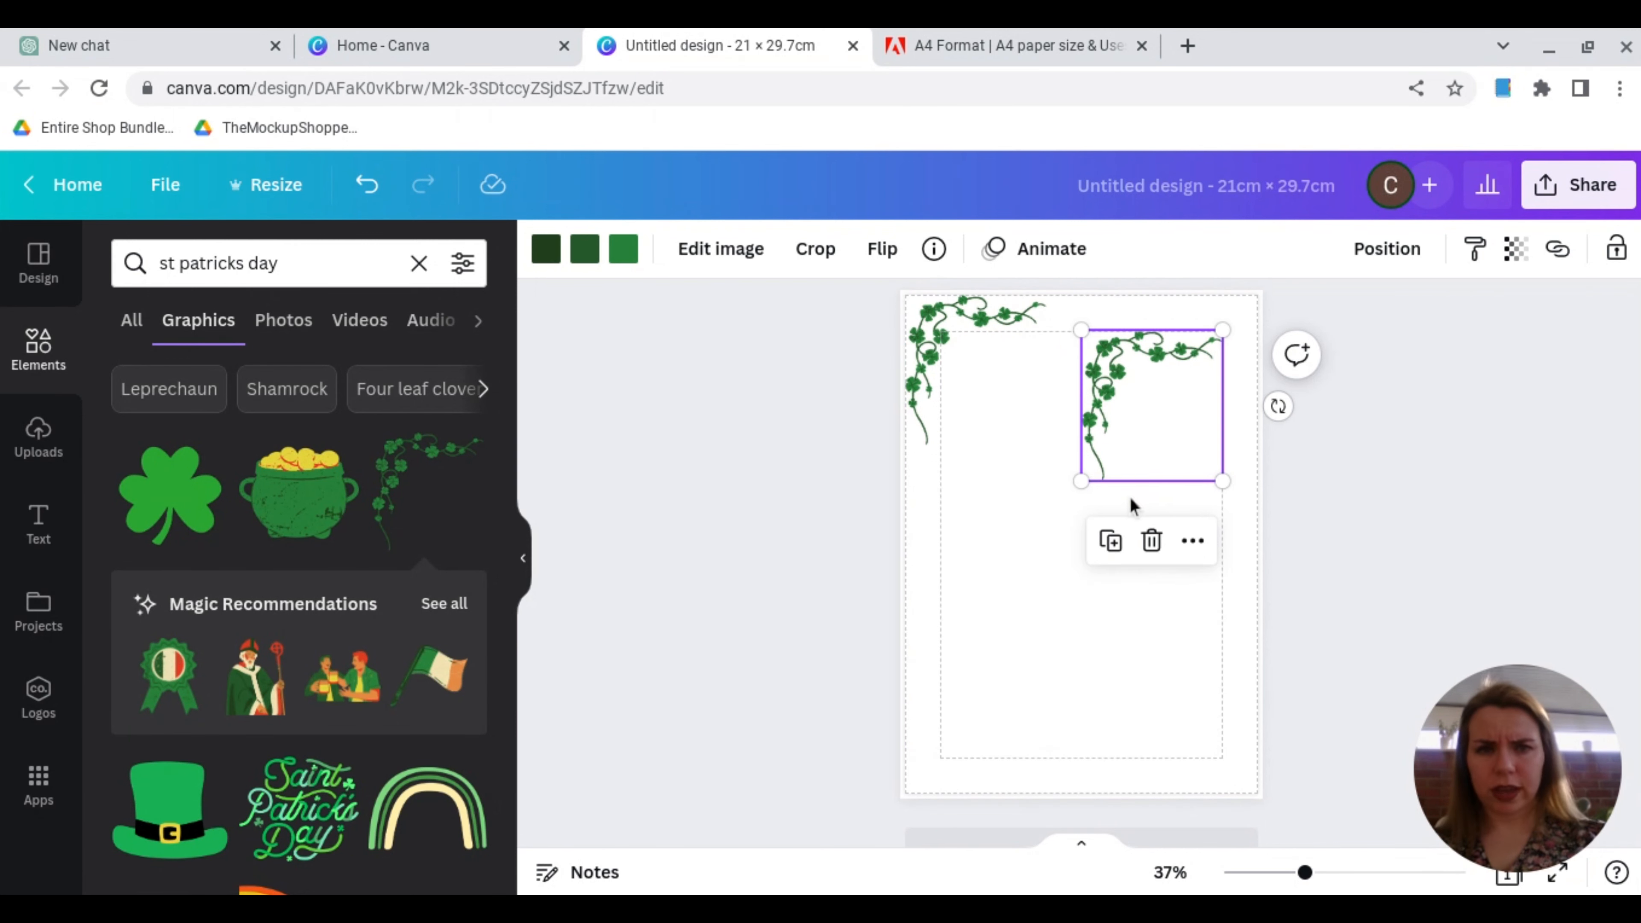
{"action": "left_click", "coordinate": [882, 251]}
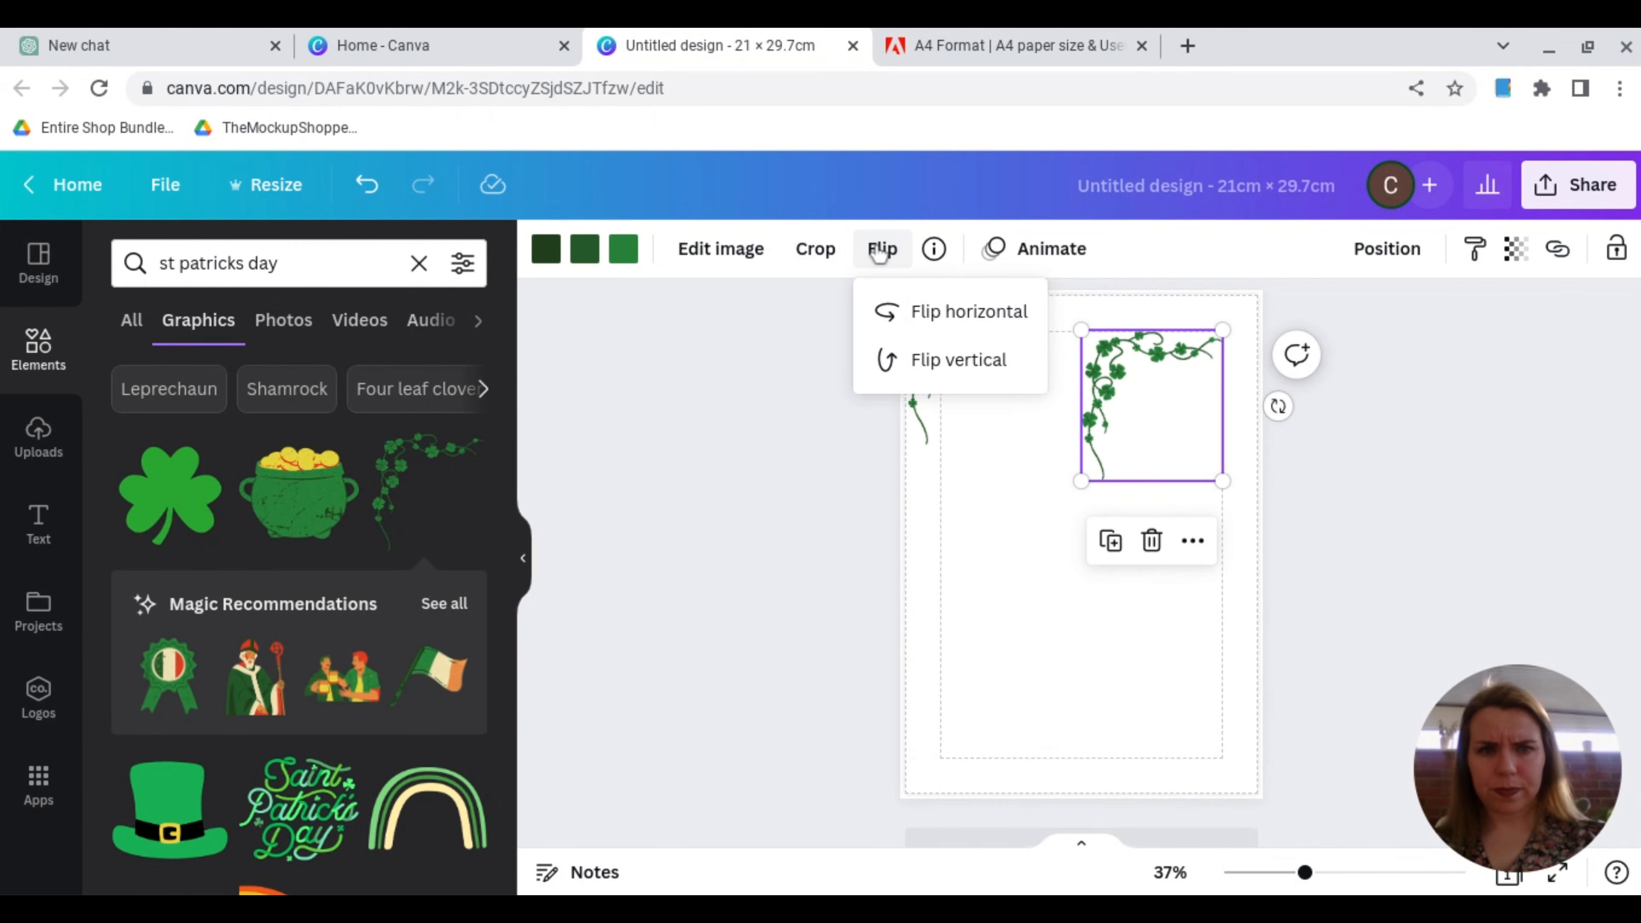
{"action": "left_click", "coordinate": [919, 317]}
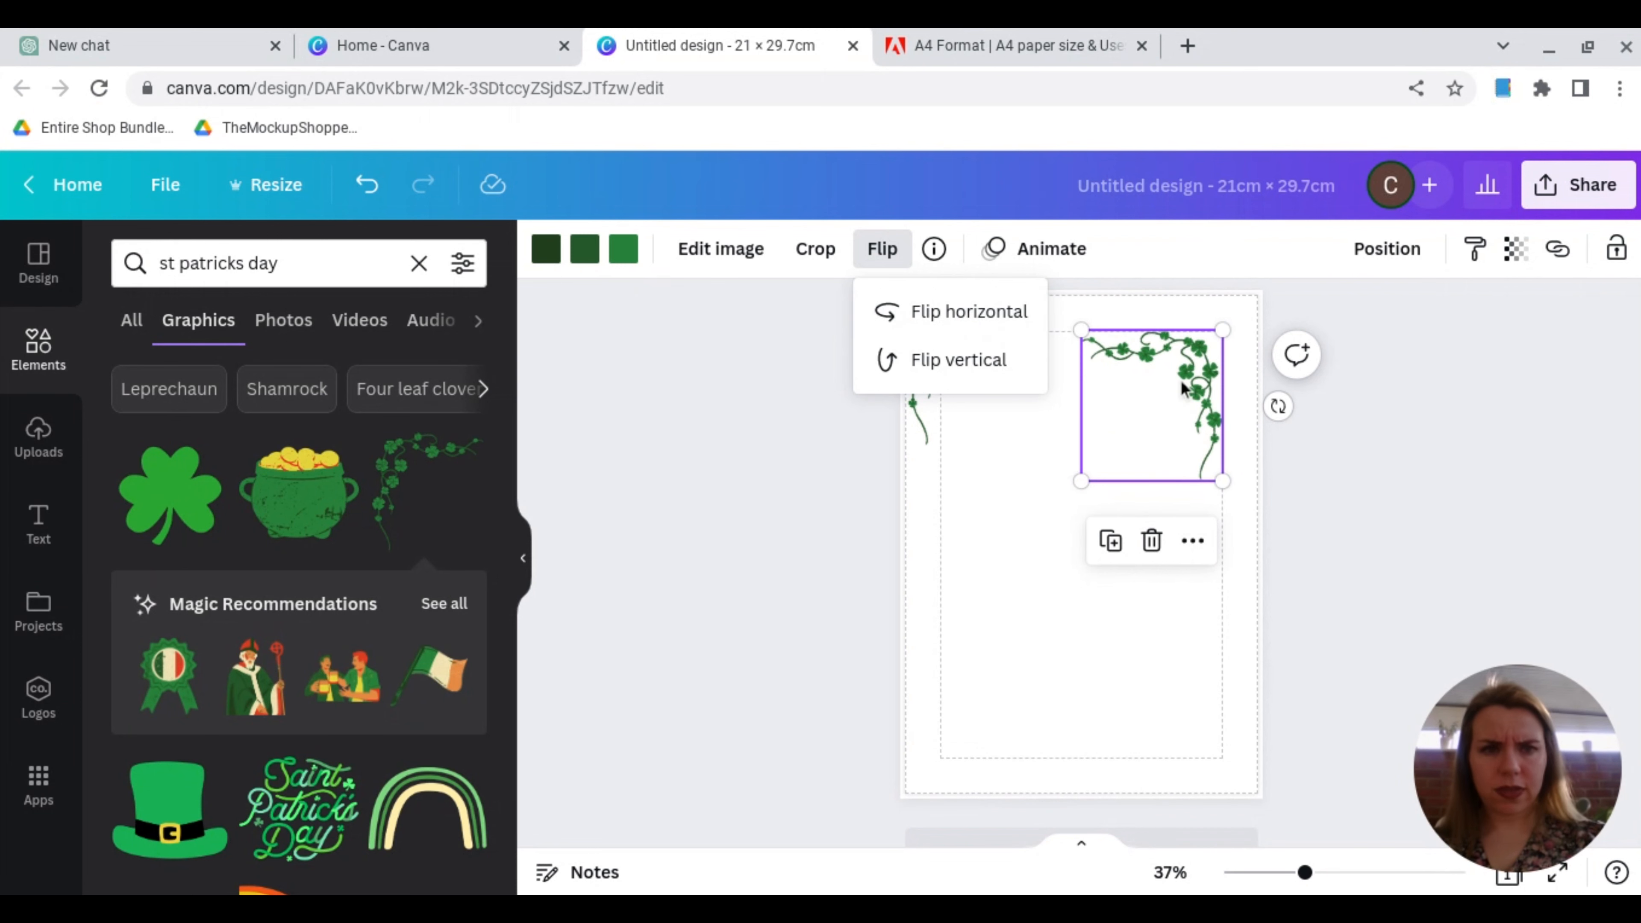
{"action": "left_click_drag", "start_coordinate": [1182, 387], "coordinate": [1216, 352]}
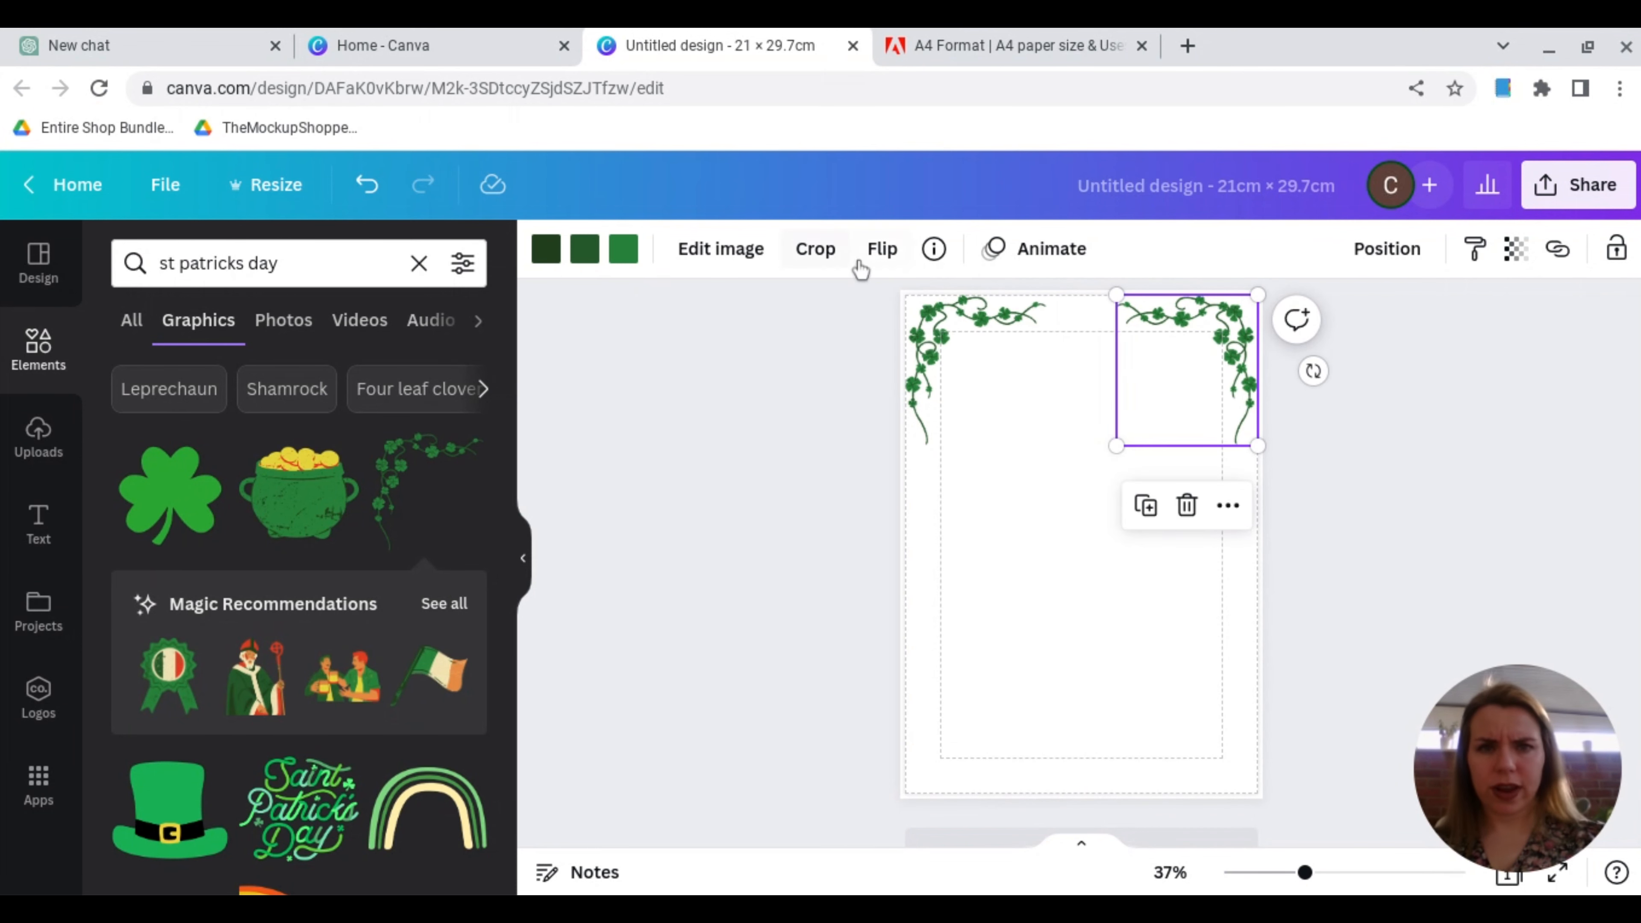
Step: Duplicate the top-right vine, flip the copy vertically and fit it into the page's bottom-right corner
{"action": "left_click", "coordinate": [1148, 505]}
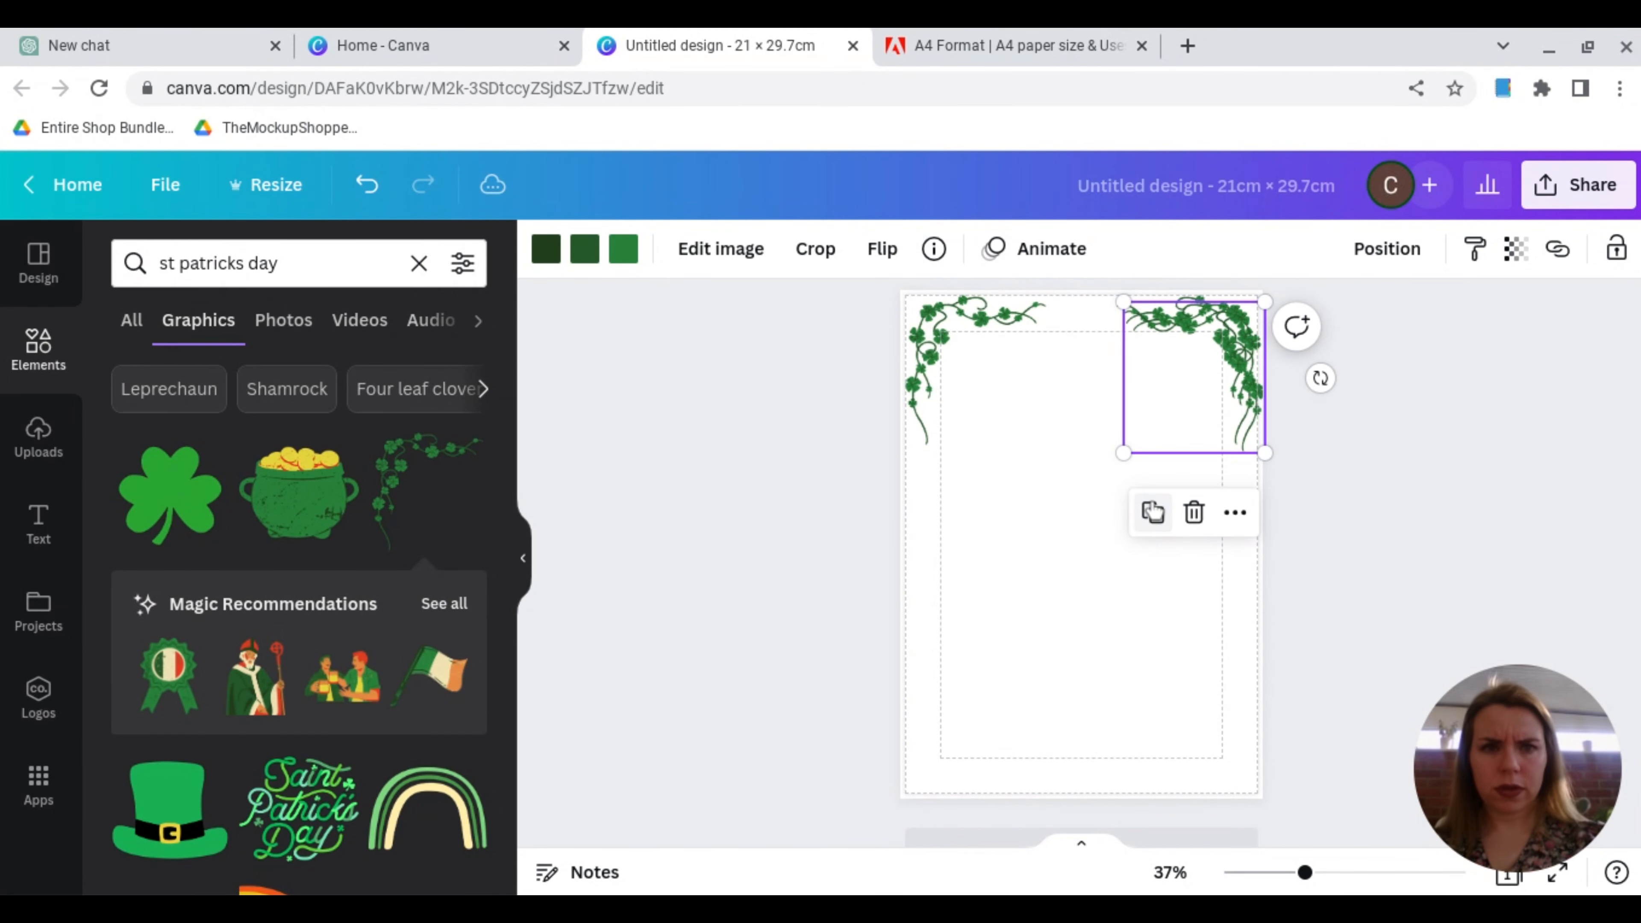
{"action": "left_click_drag", "start_coordinate": [1228, 379], "coordinate": [1220, 652]}
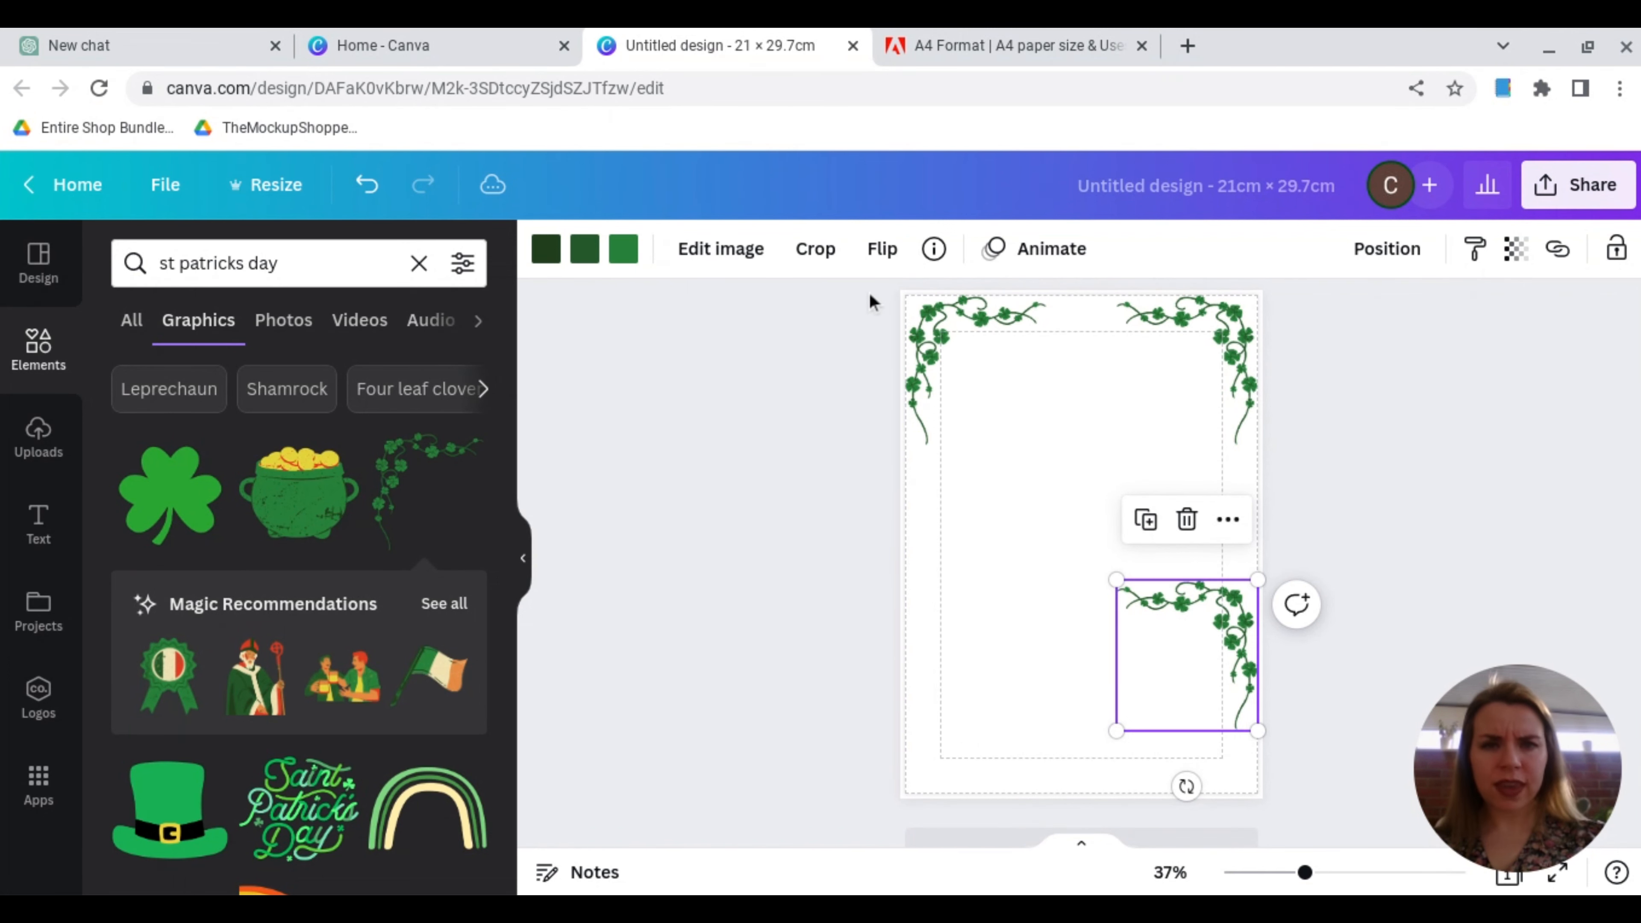
{"action": "left_click", "coordinate": [881, 249]}
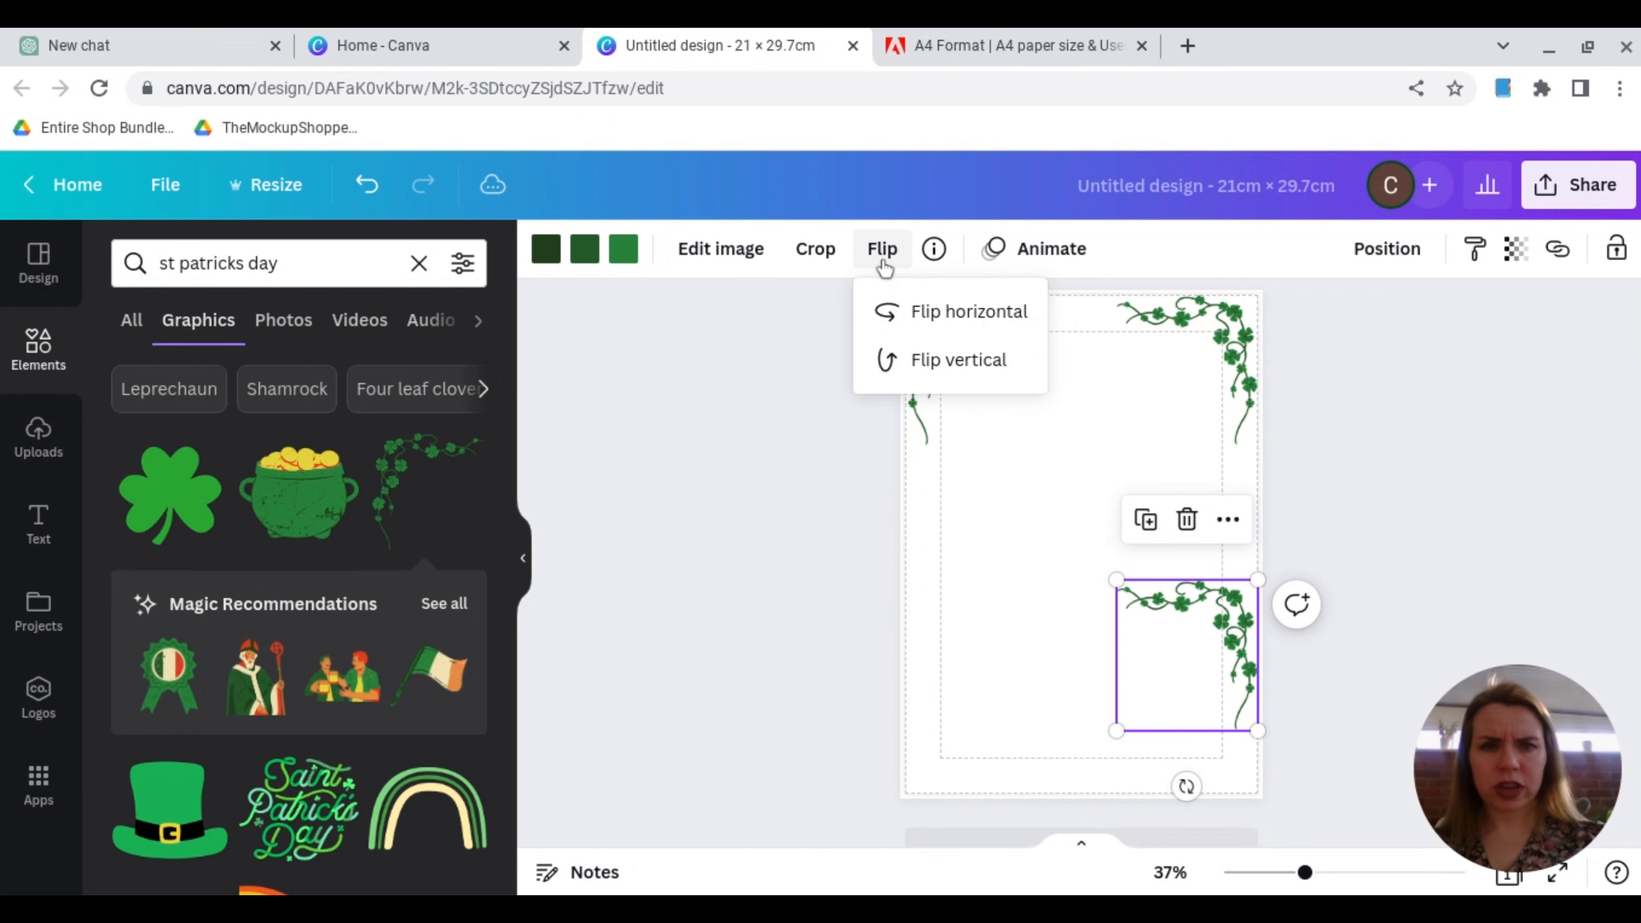
{"action": "left_click", "coordinate": [912, 375]}
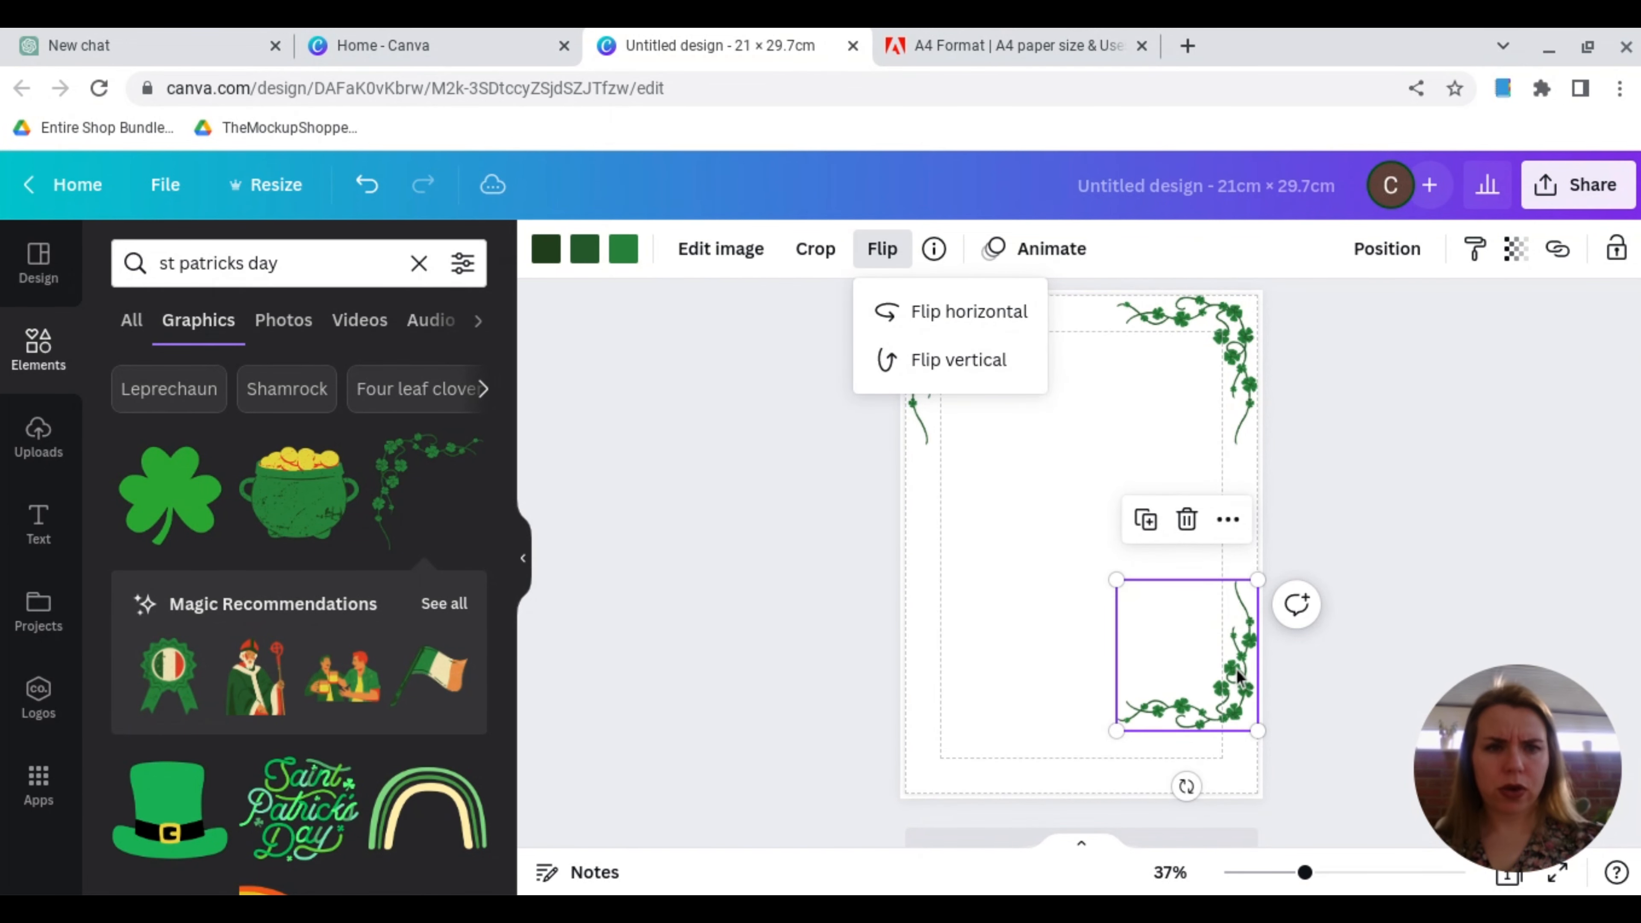
{"action": "left_click_drag", "start_coordinate": [1237, 675], "coordinate": [1228, 730]}
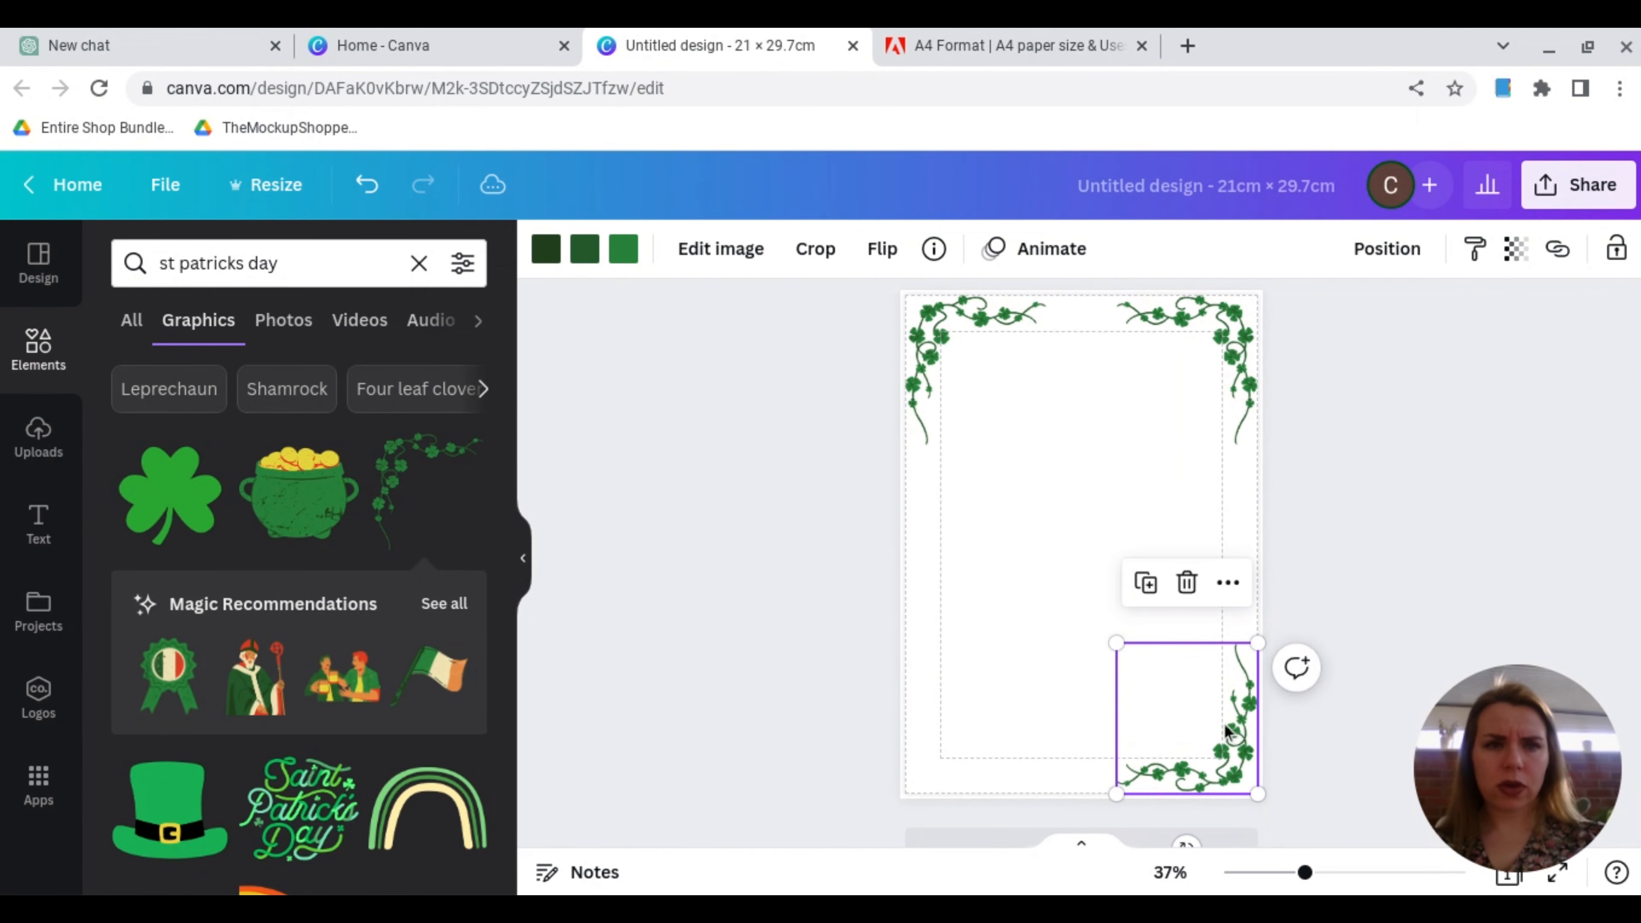
Step: Duplicate the top-left vine, flip the copy vertically and fit it into the page's bottom-left corner
{"action": "left_click", "coordinate": [947, 343]}
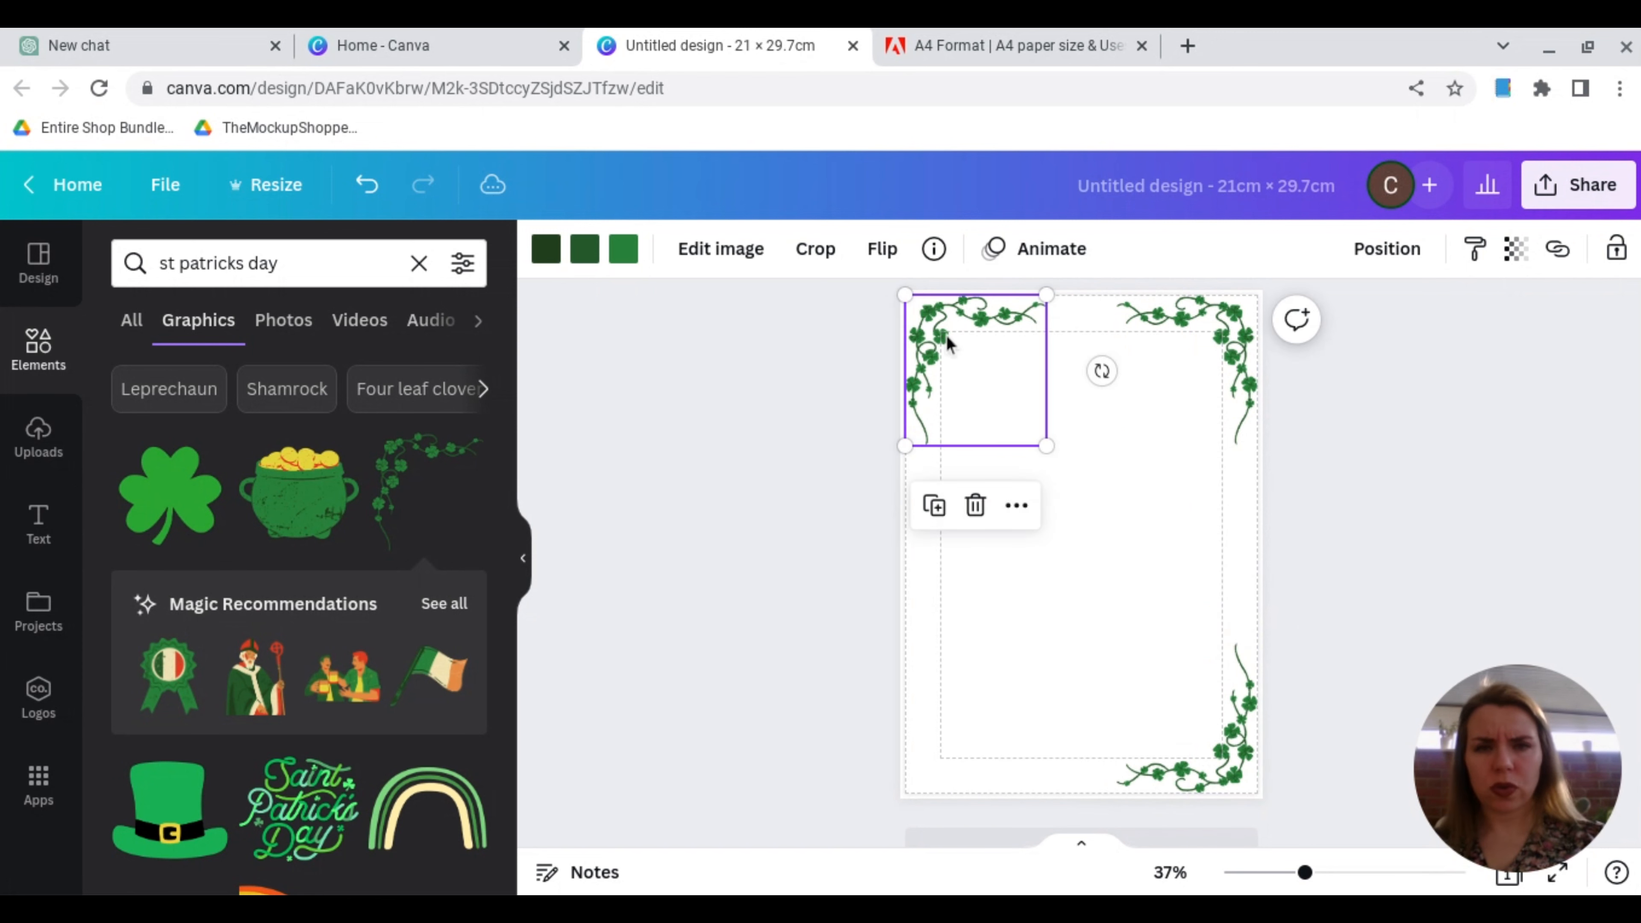
{"action": "left_click", "coordinate": [836, 262]}
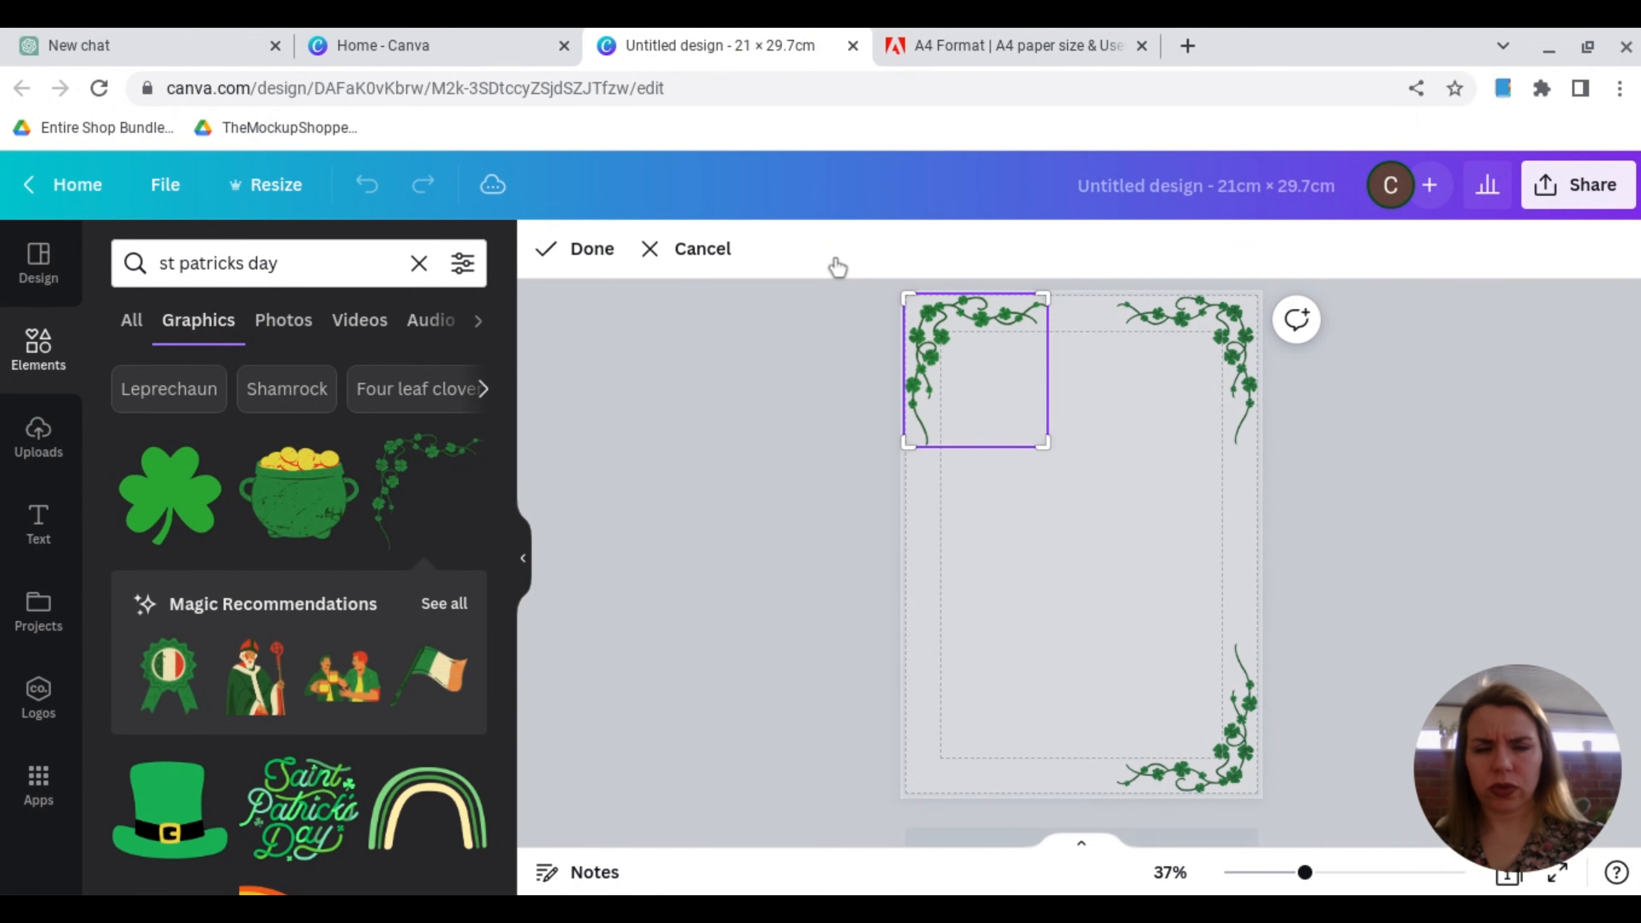
{"action": "left_click", "coordinate": [704, 252]}
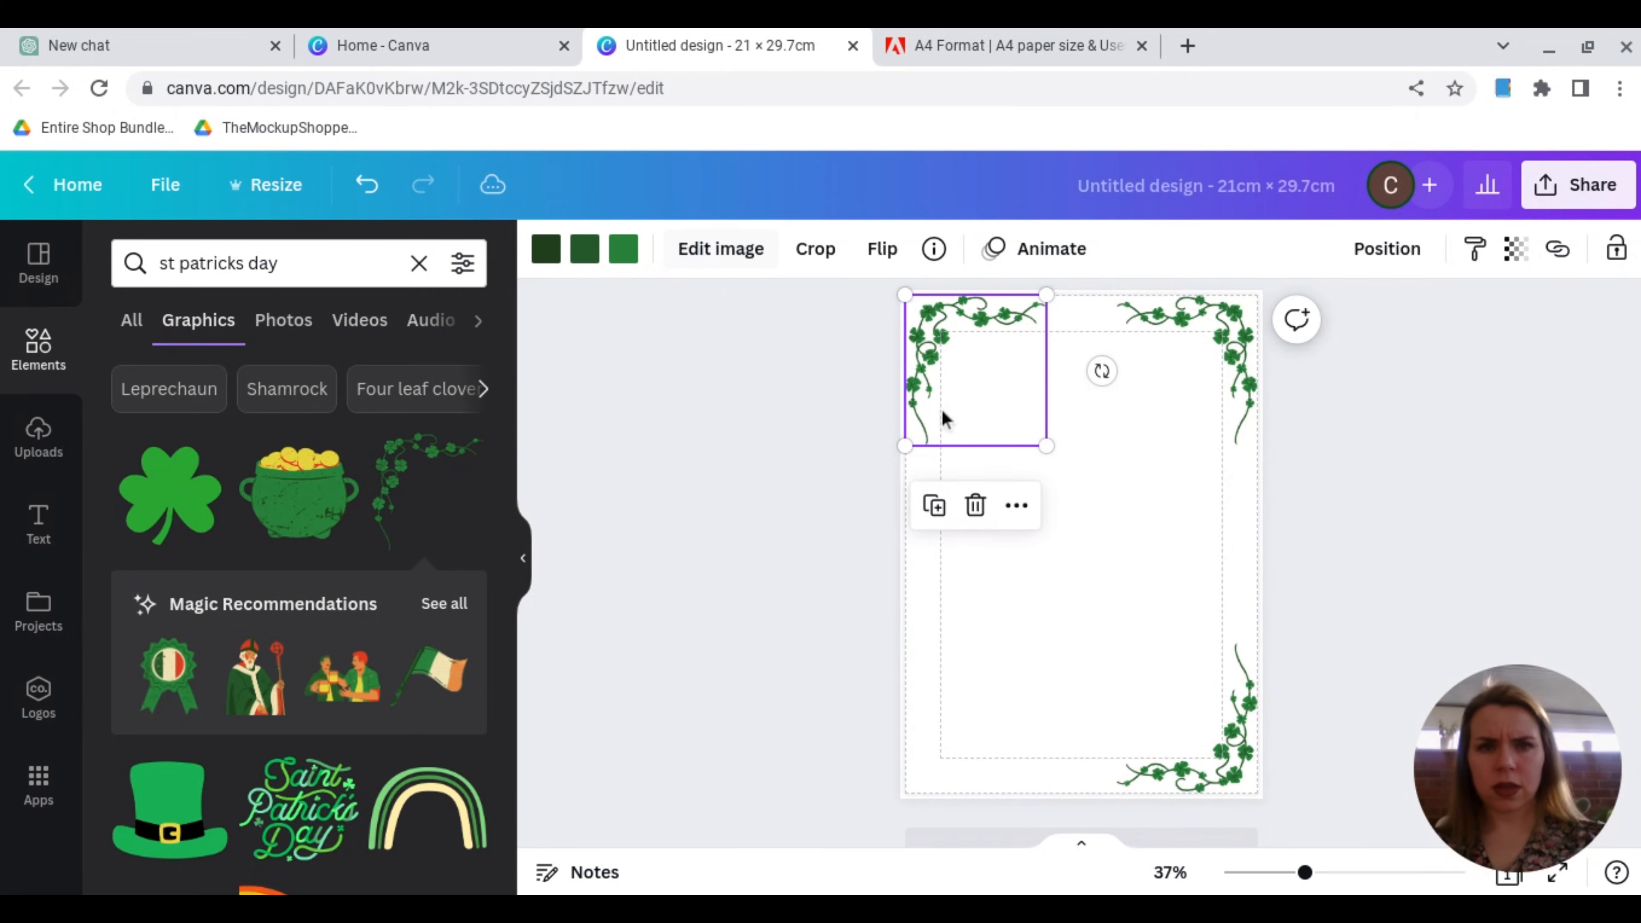
{"action": "left_click", "coordinate": [936, 512]}
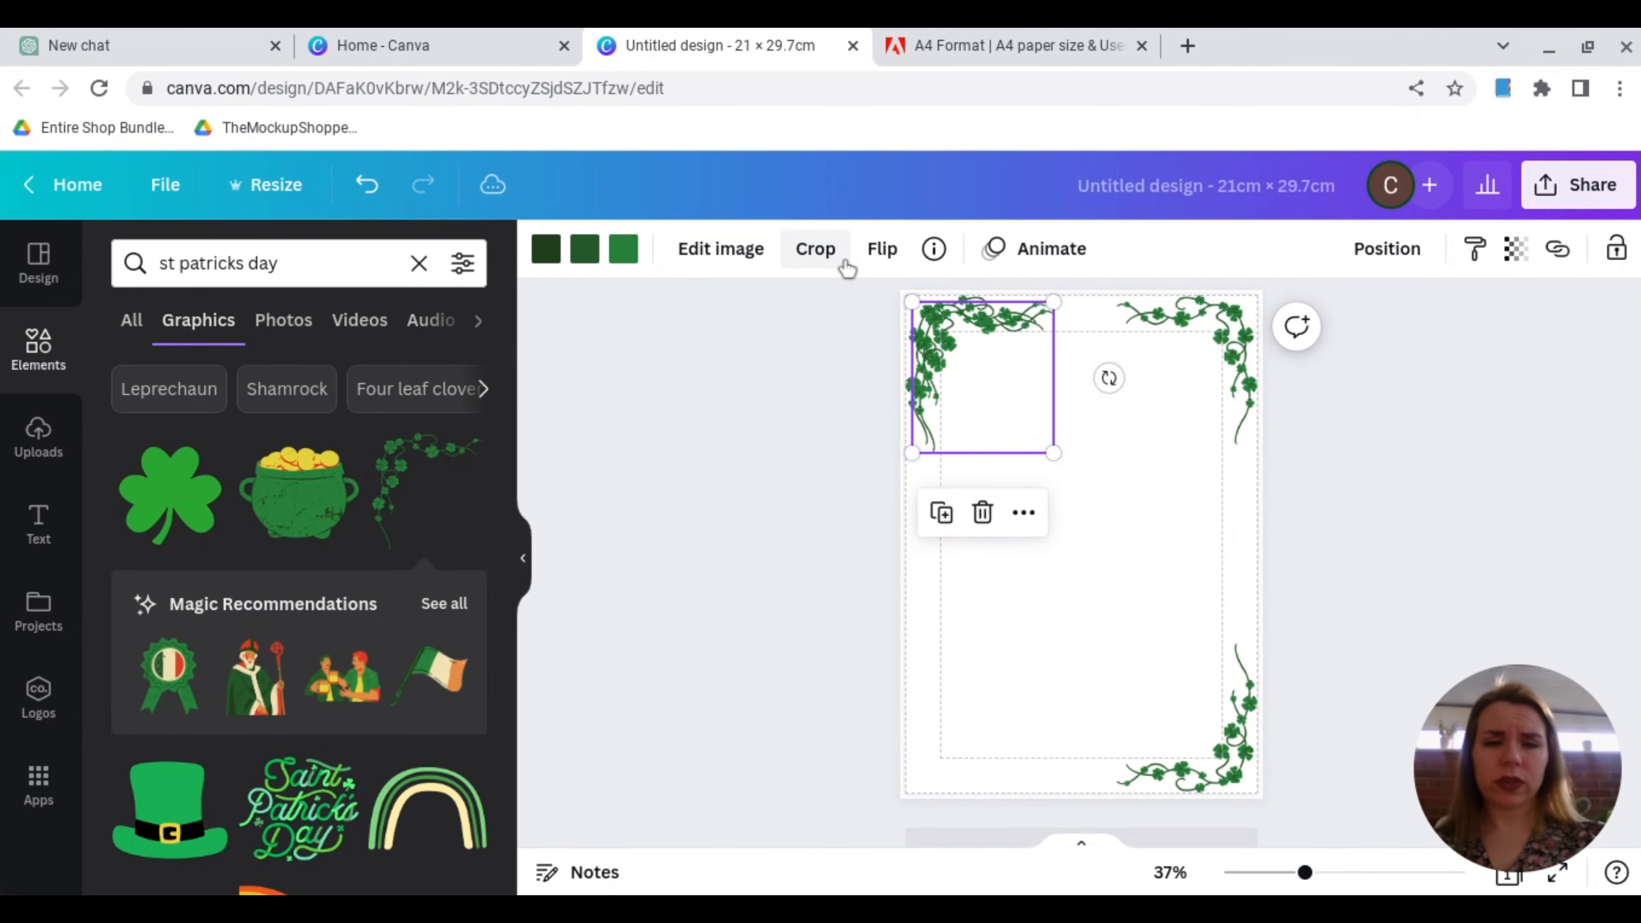
{"action": "left_click", "coordinate": [881, 257]}
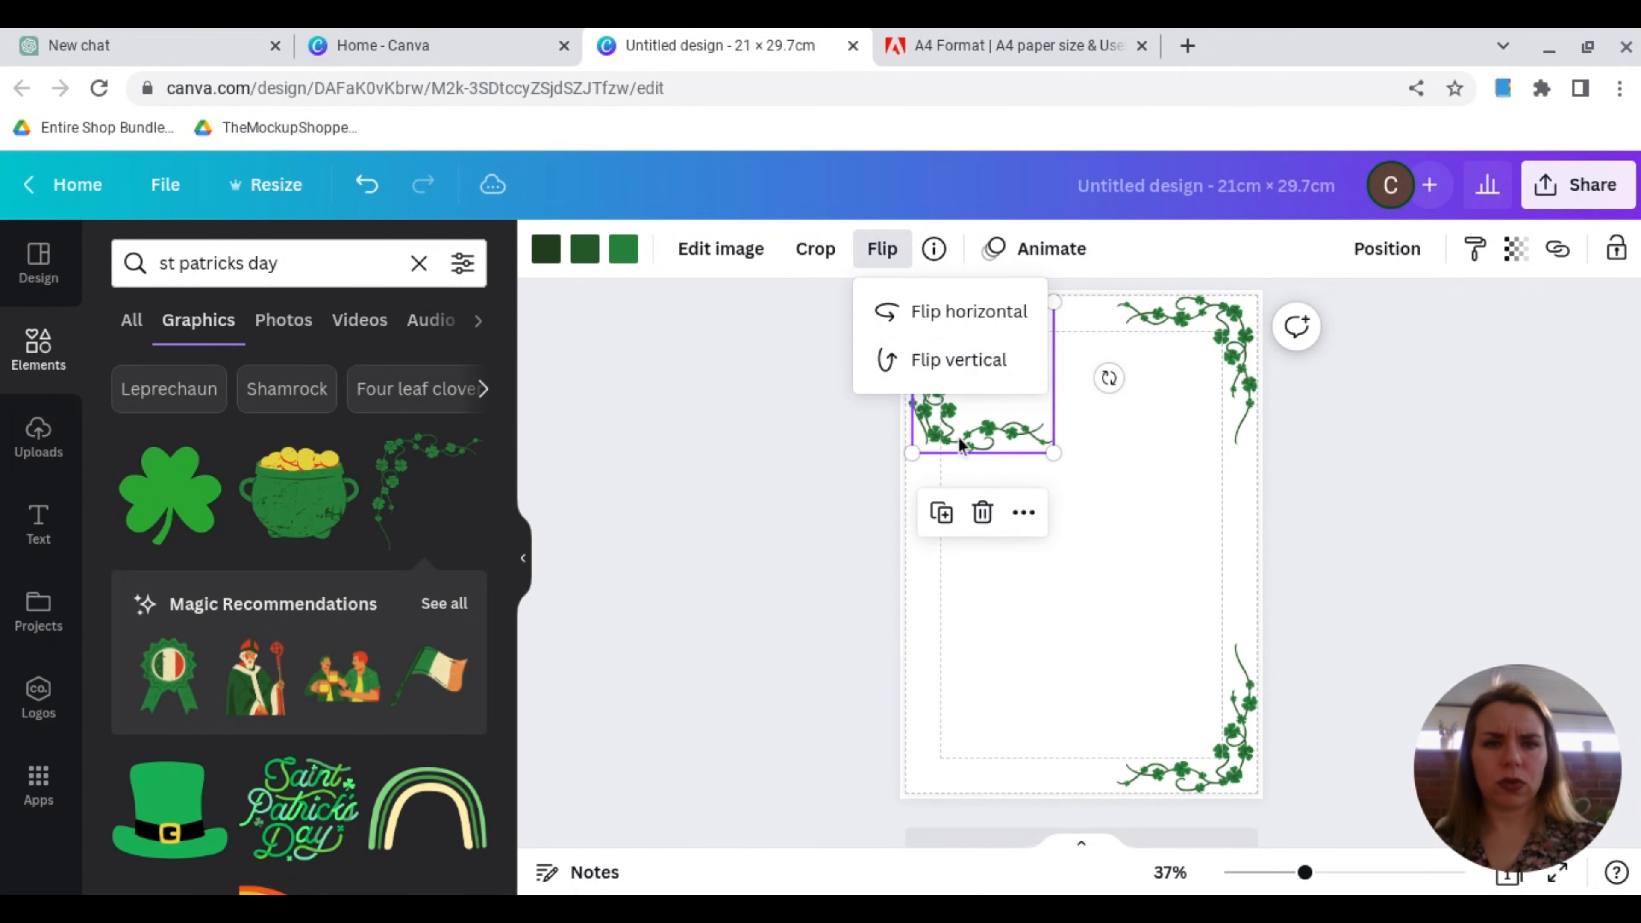
{"action": "left_click", "coordinate": [923, 361]}
{"action": "left_click_drag", "start_coordinate": [956, 449], "coordinate": [950, 773]}
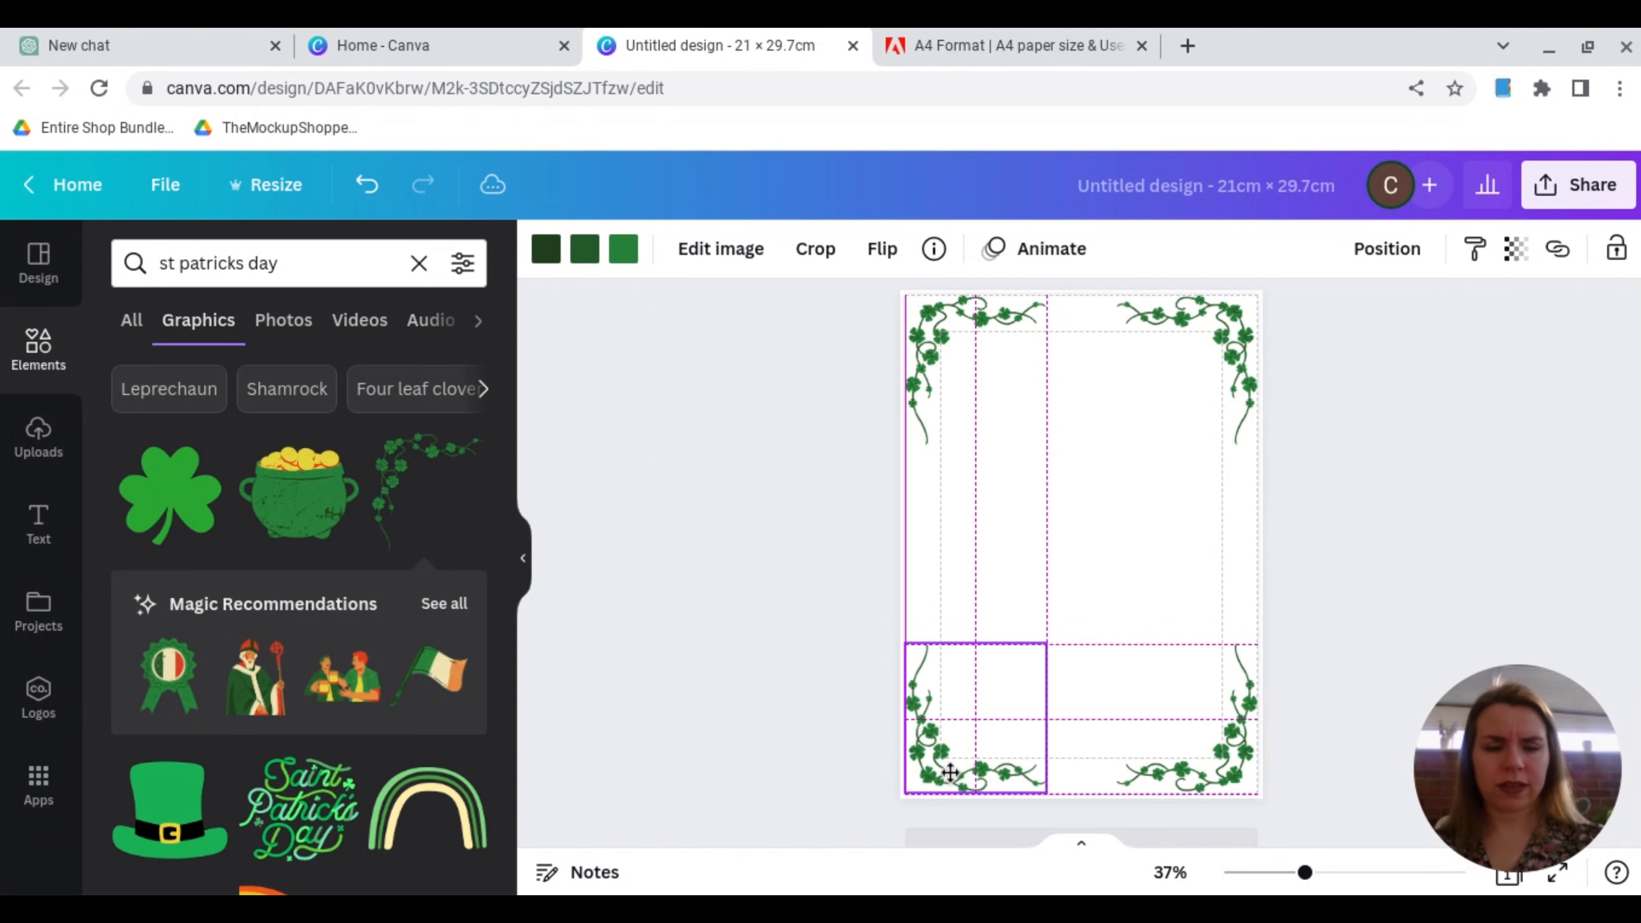
Step: Add the green Happy St. Patrick's Day lettering graphic, shrink it and place it between the page's top corner vines
{"action": "left_click", "coordinate": [620, 614]}
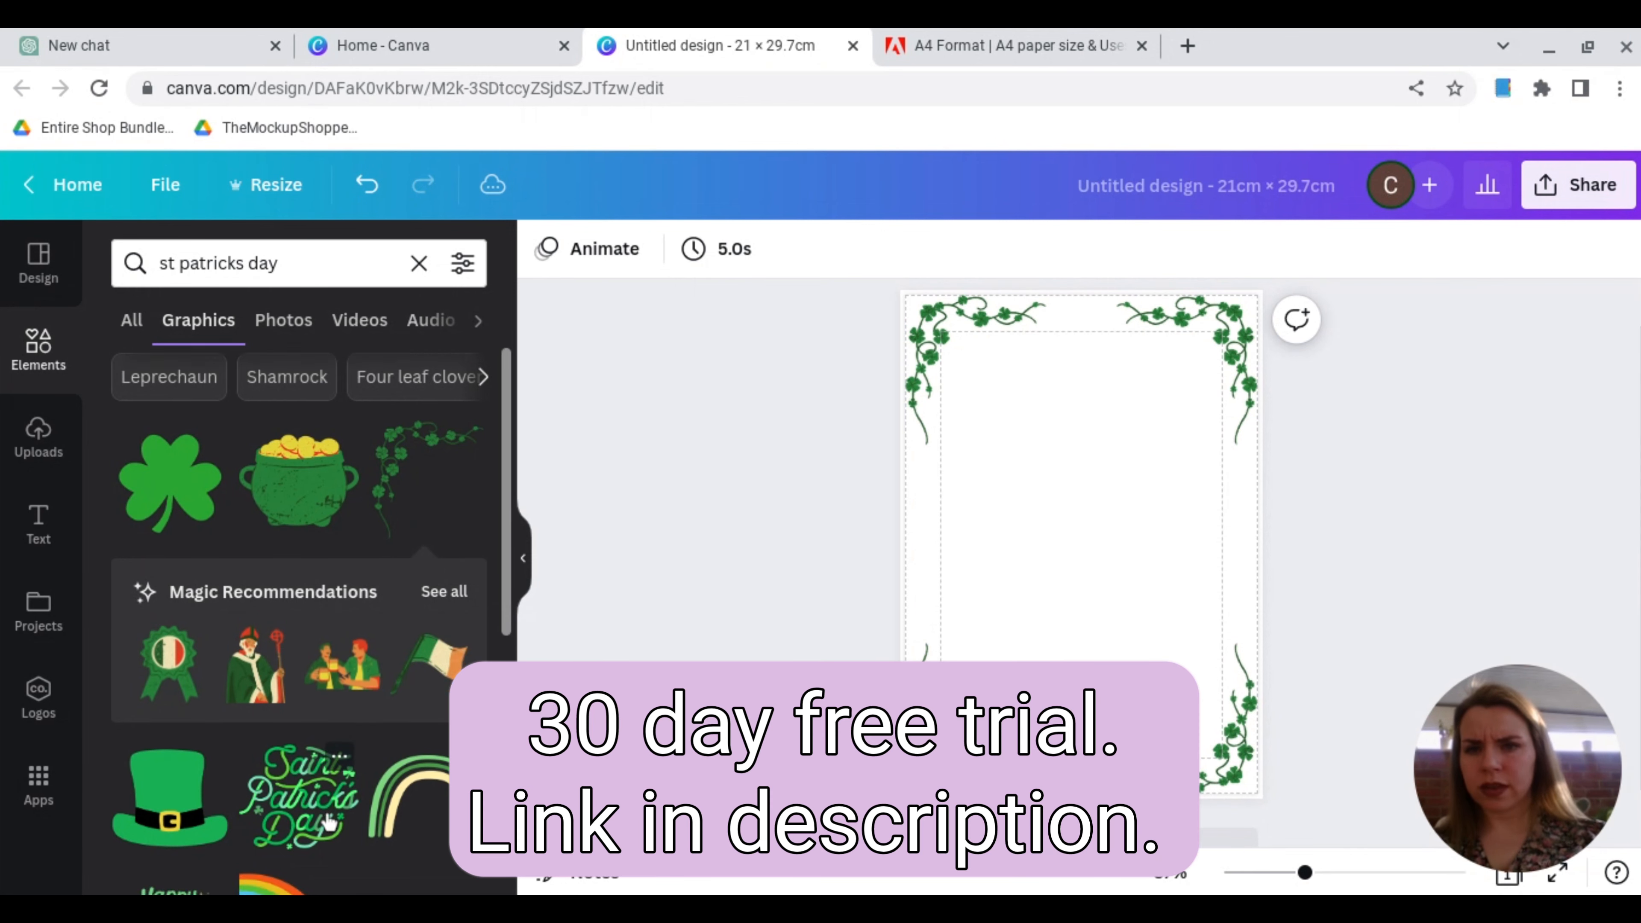
{"action": "scroll", "coordinate": [329, 823], "scroll_direction": "down", "scroll_amount": 4}
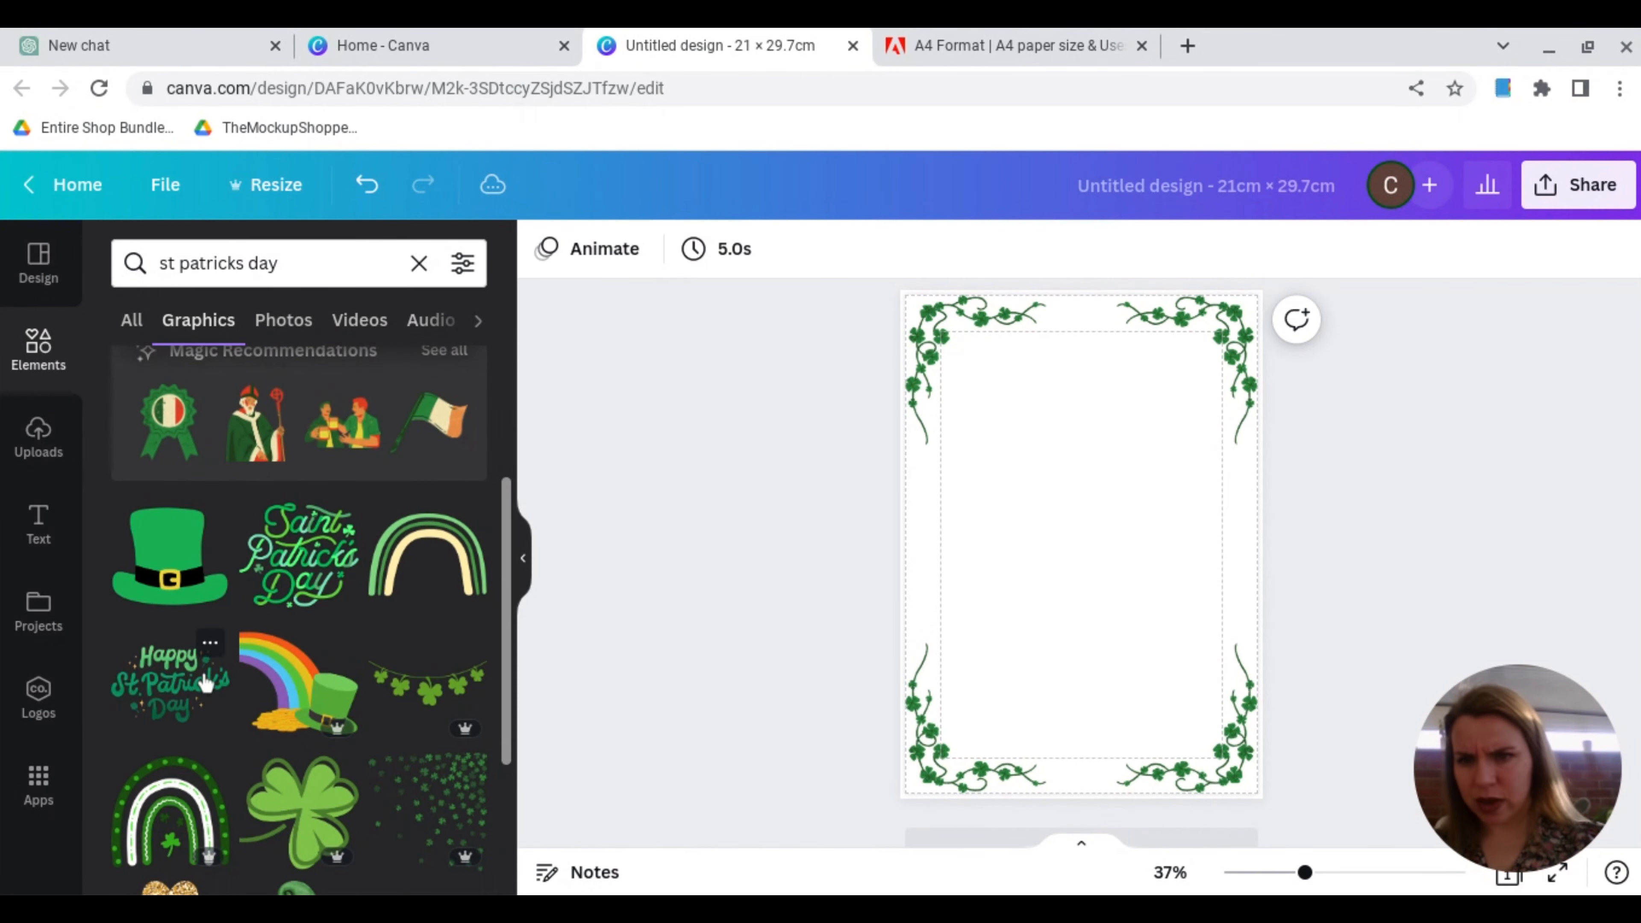
{"action": "left_click", "coordinate": [197, 691]}
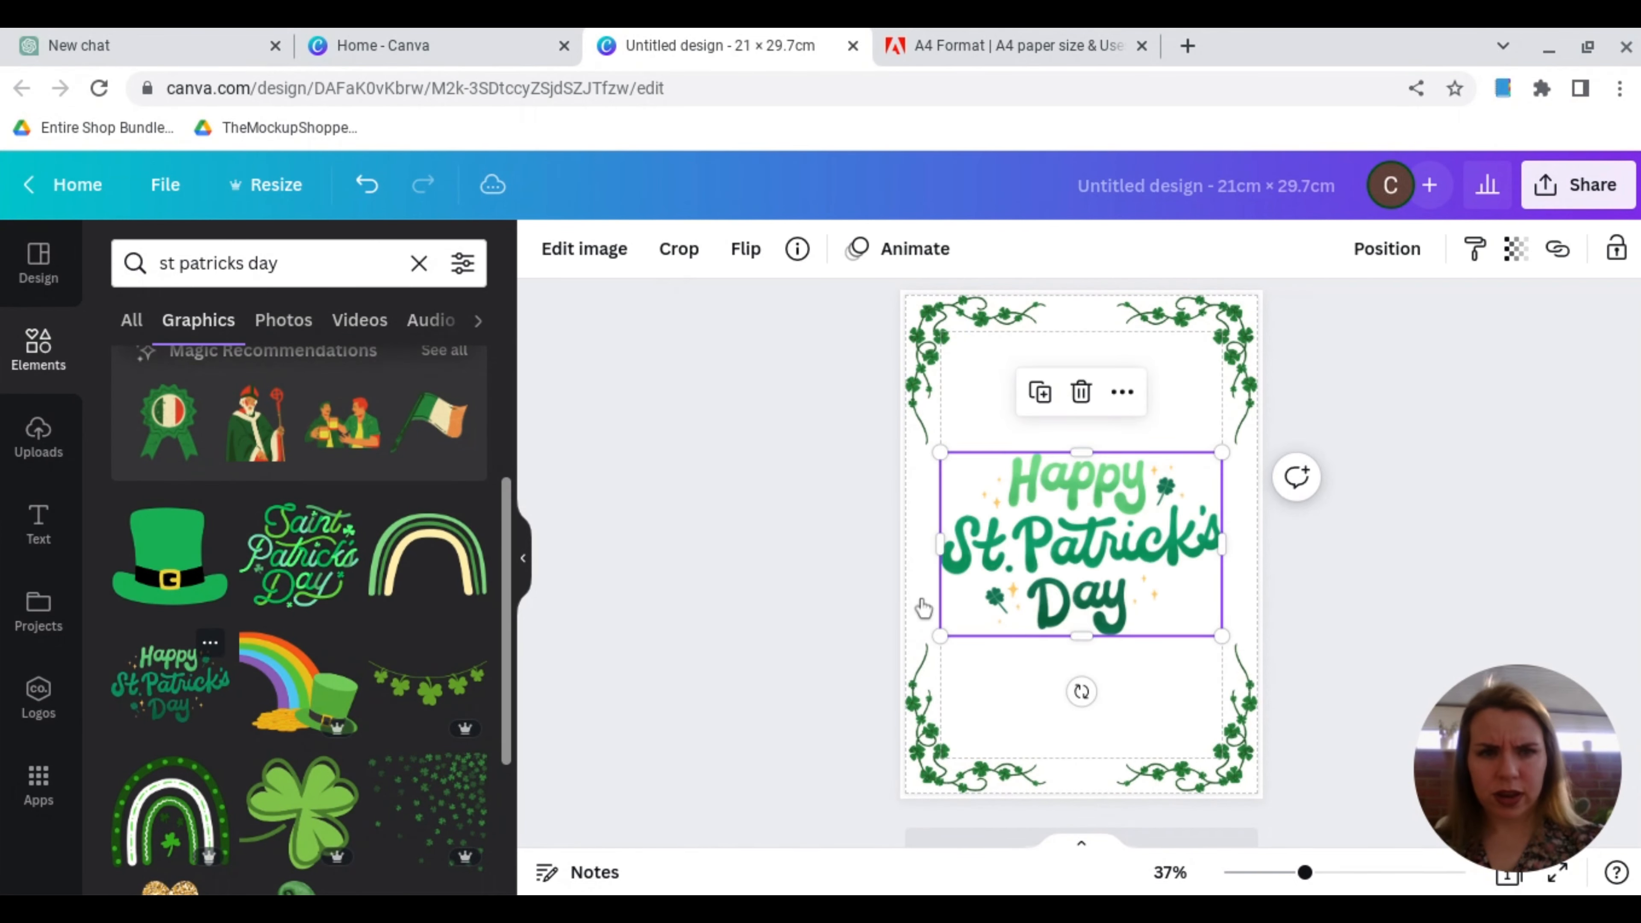
{"action": "left_click_drag", "start_coordinate": [941, 636], "coordinate": [1092, 536]}
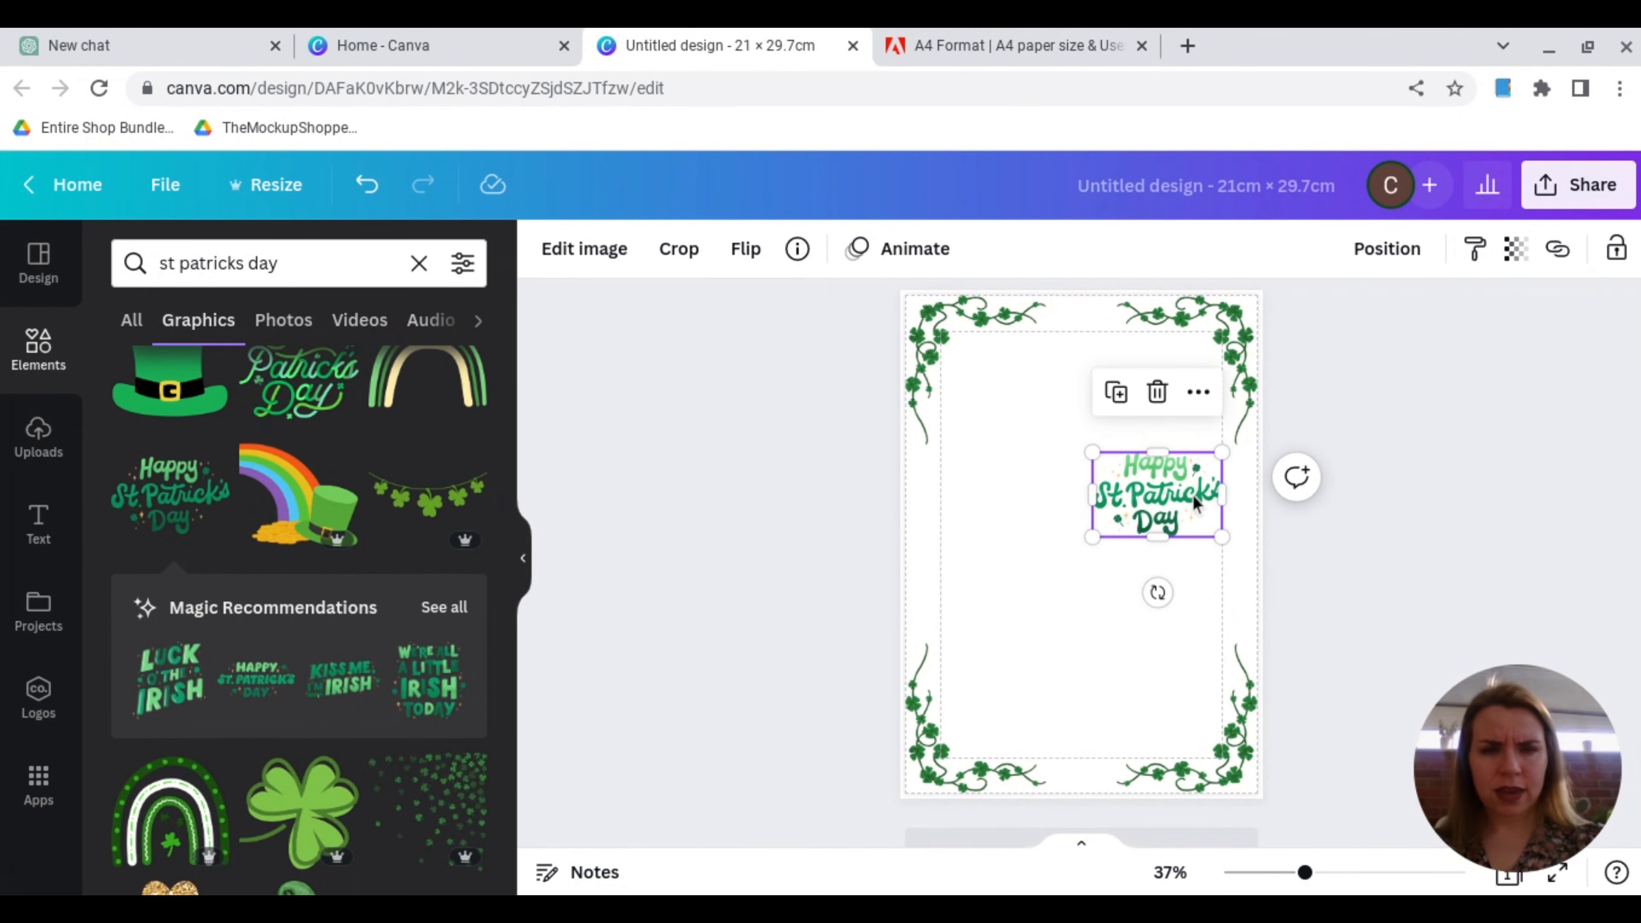
{"action": "left_click_drag", "start_coordinate": [1194, 503], "coordinate": [1126, 358]}
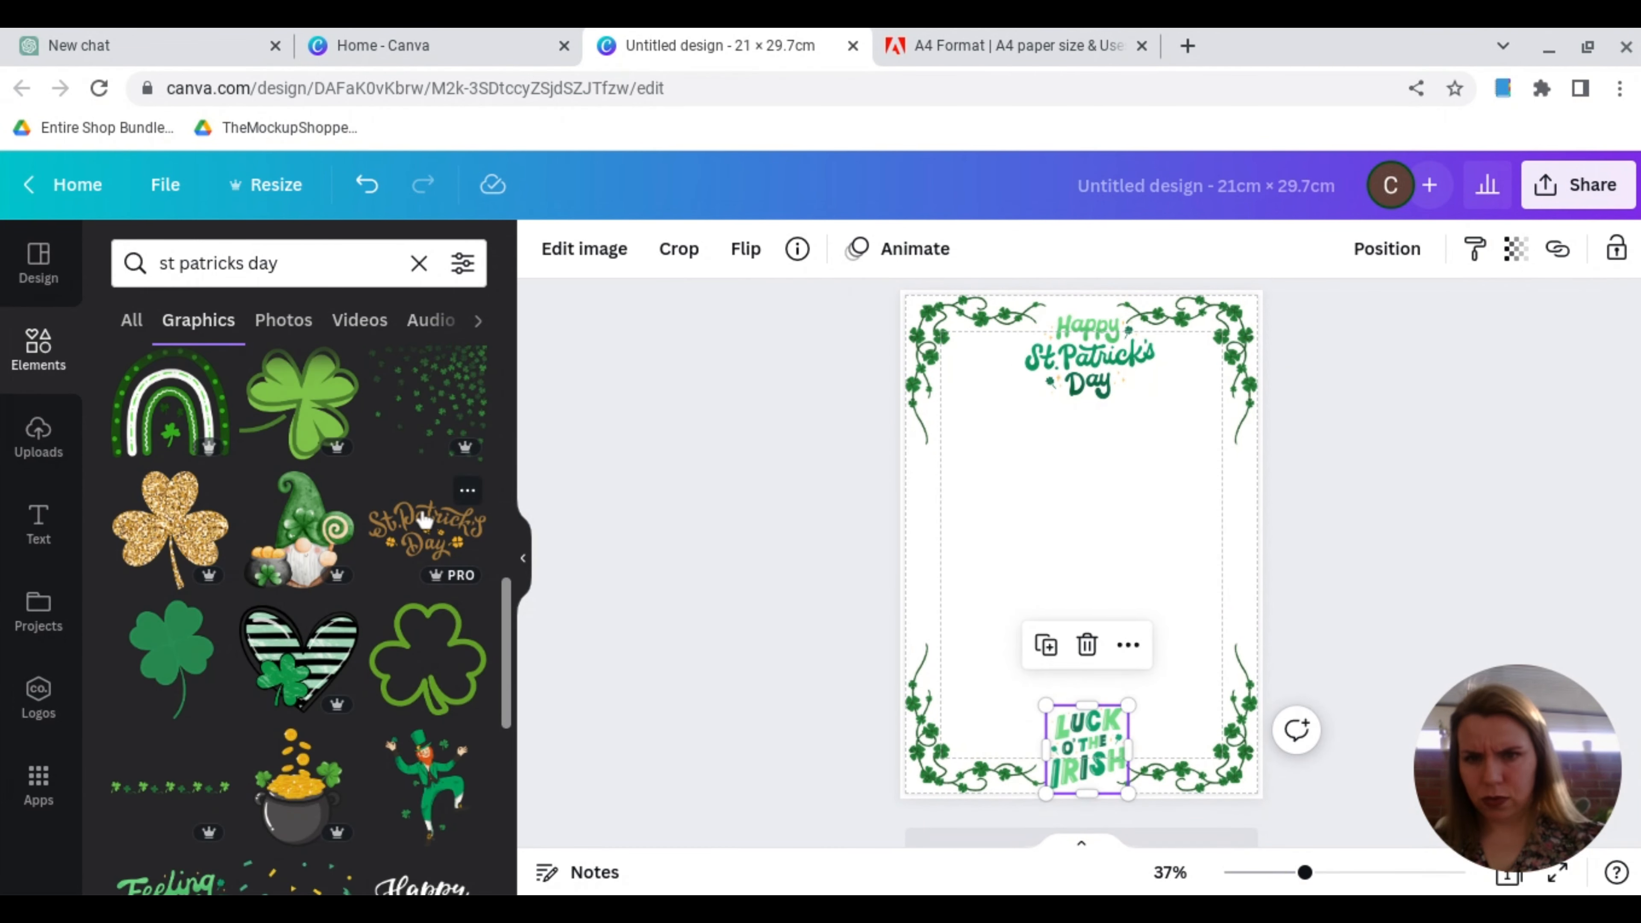
Step: Replace the green Happy St. Patrick's Day lettering with the gold St. Patrick's Day lettering, centred near the top of the page
{"action": "left_click", "coordinate": [1104, 366]}
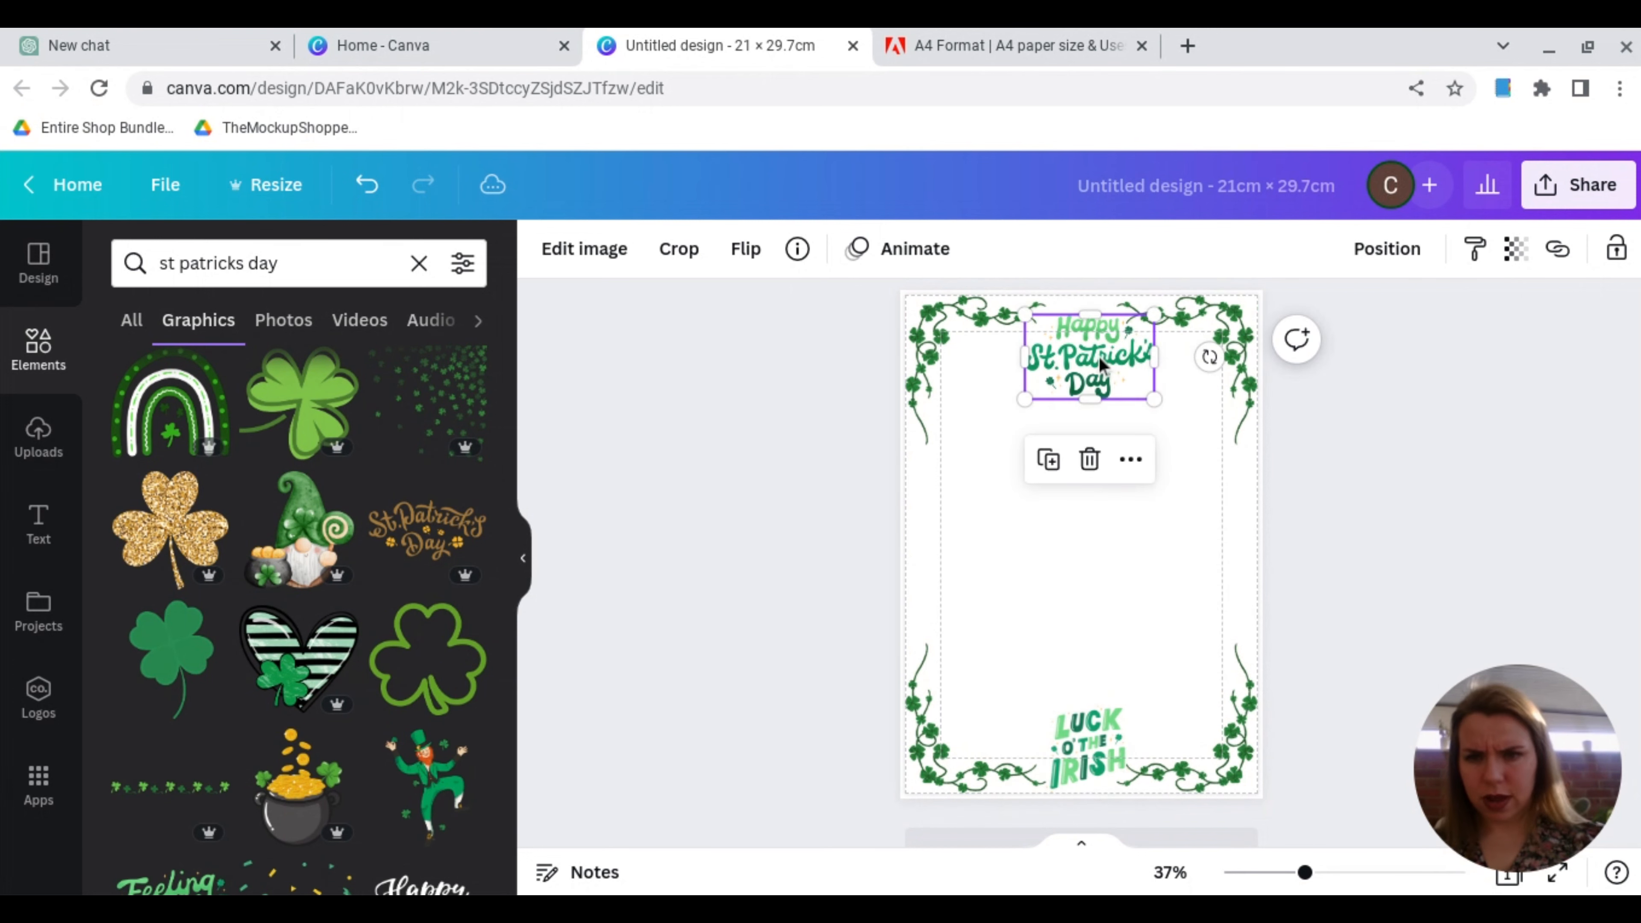
{"action": "key", "text": "Delete"}
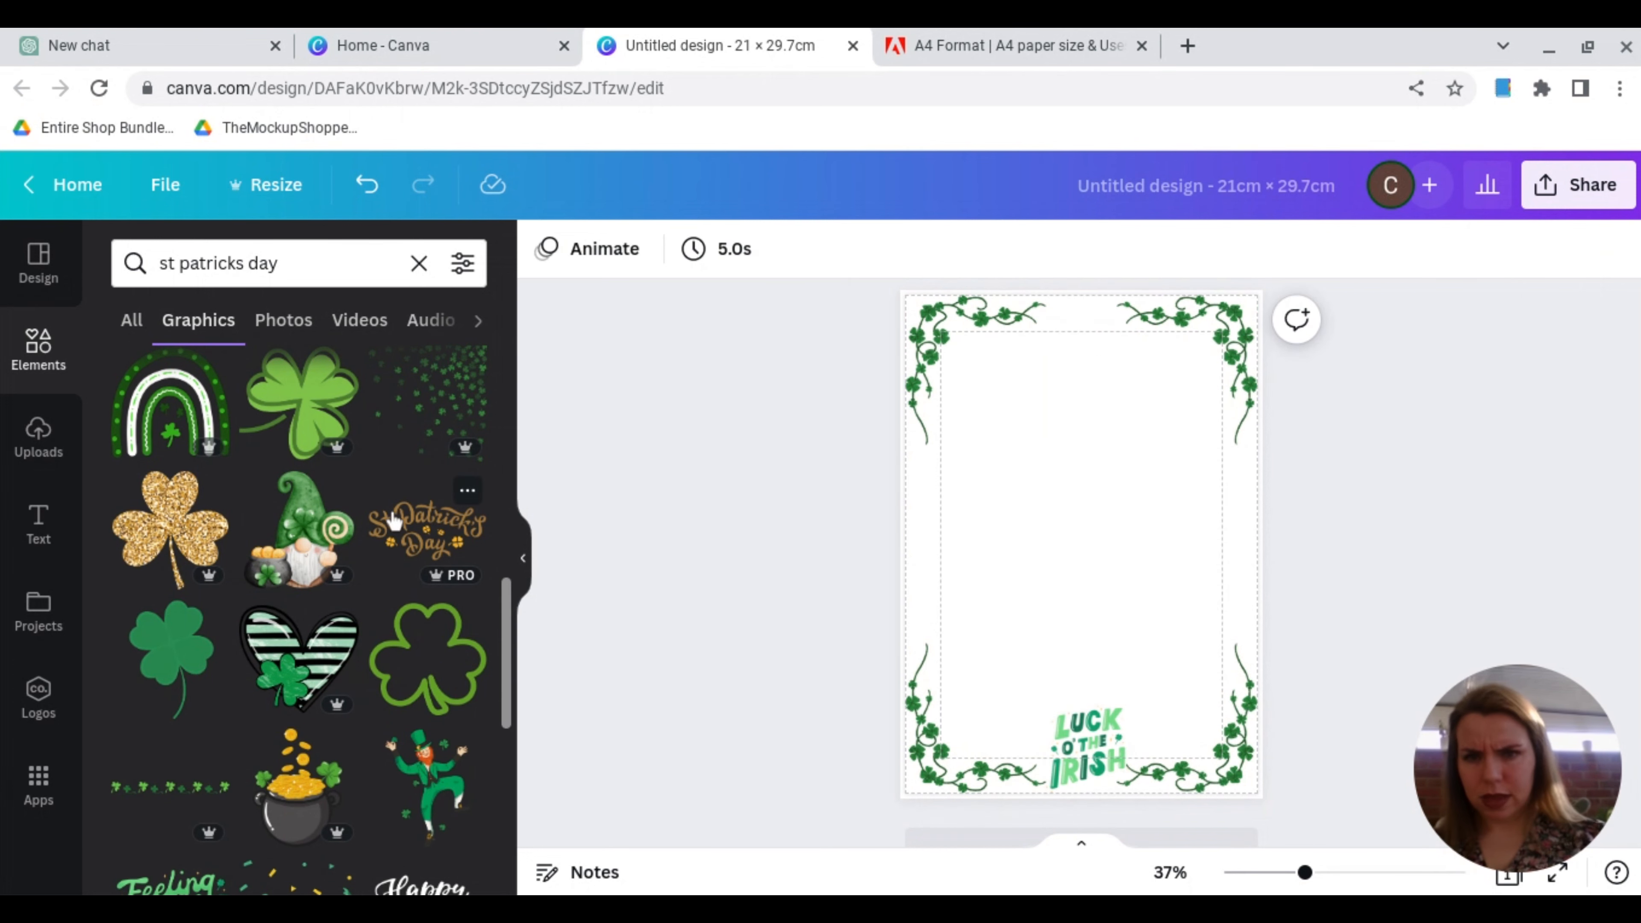
{"action": "left_click", "coordinate": [396, 530]}
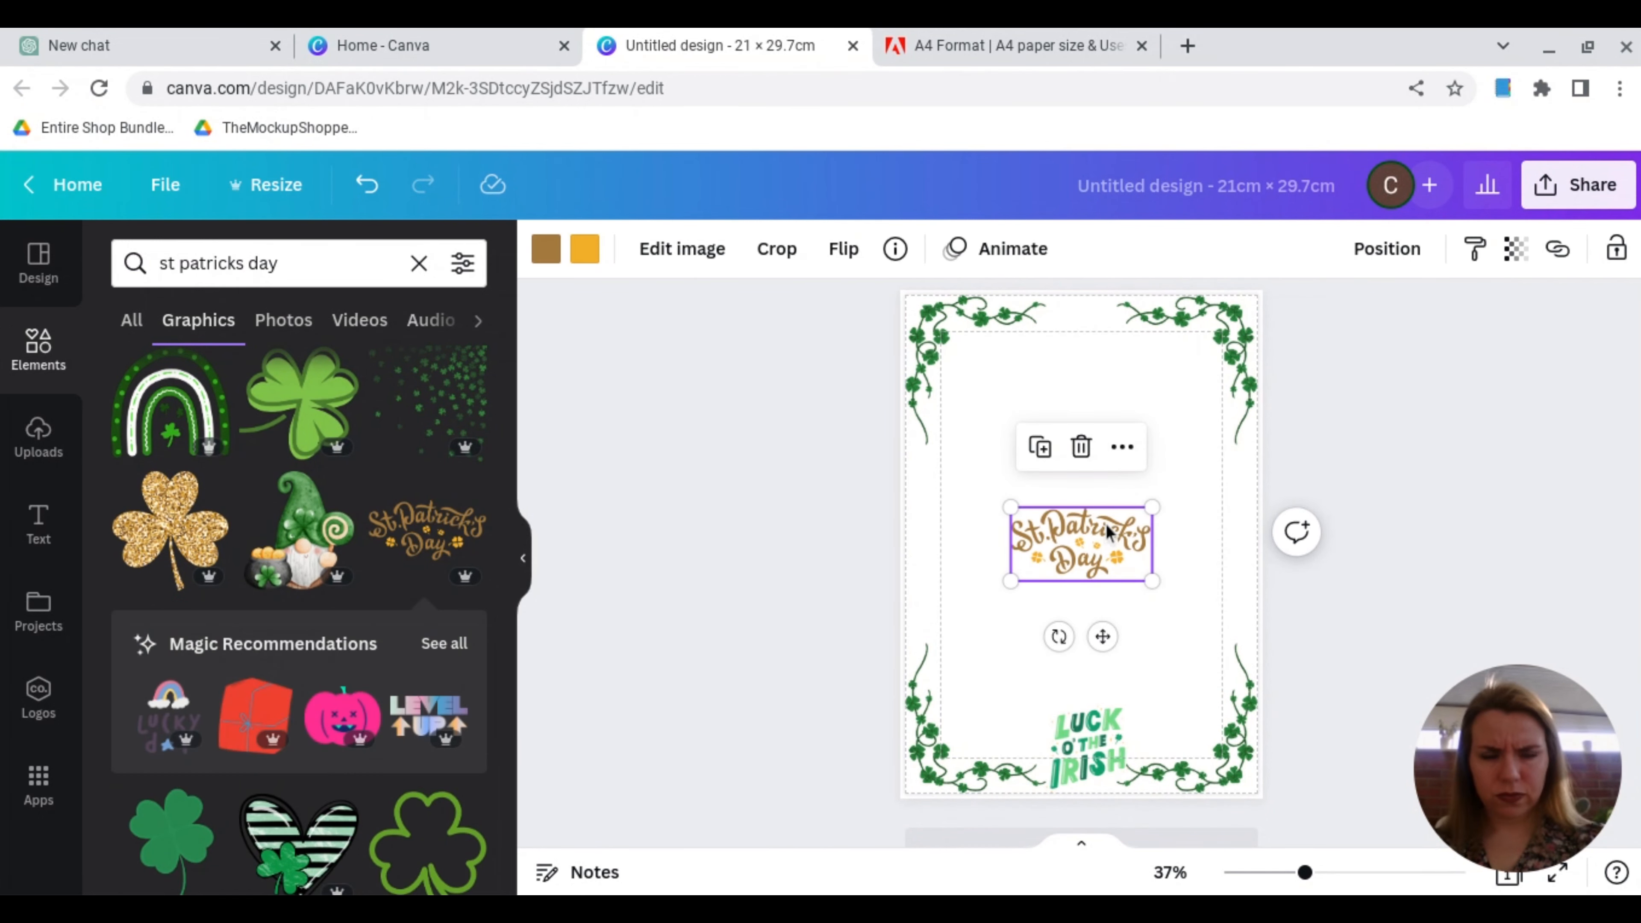
{"action": "left_click_drag", "start_coordinate": [1109, 532], "coordinate": [1102, 348]}
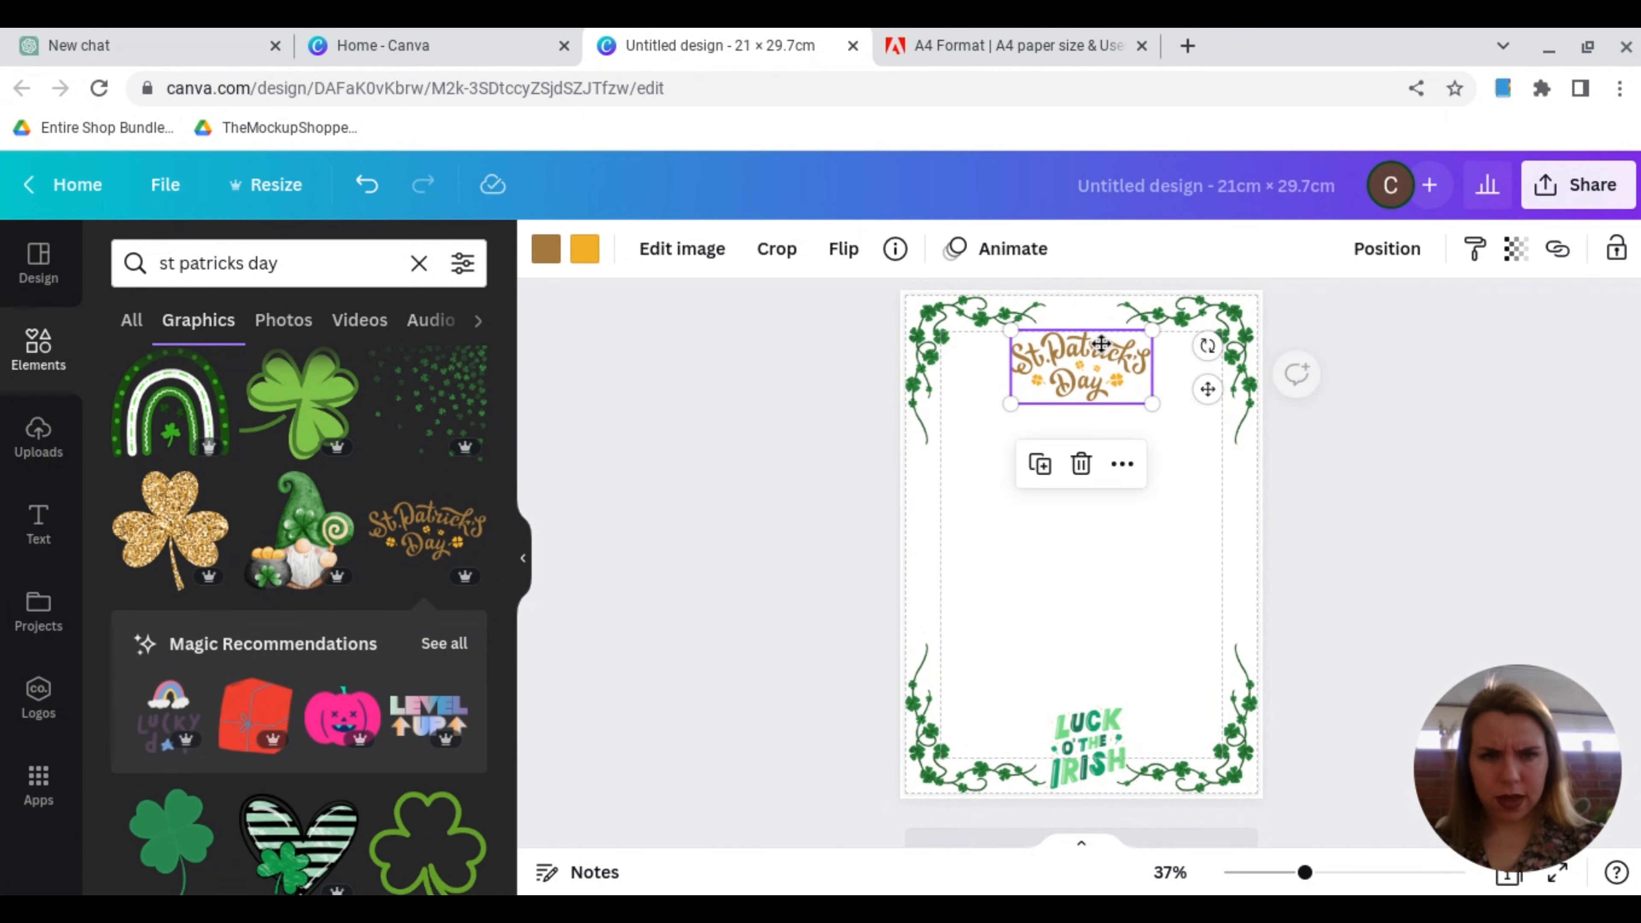
{"action": "left_click", "coordinate": [780, 494]}
Step: Browse more St Patrick's Day graphics and delete the Luck O' The Irish lettering from the bottom of the page
{"action": "scroll", "coordinate": [380, 604], "scroll_direction": "down", "scroll_amount": 10}
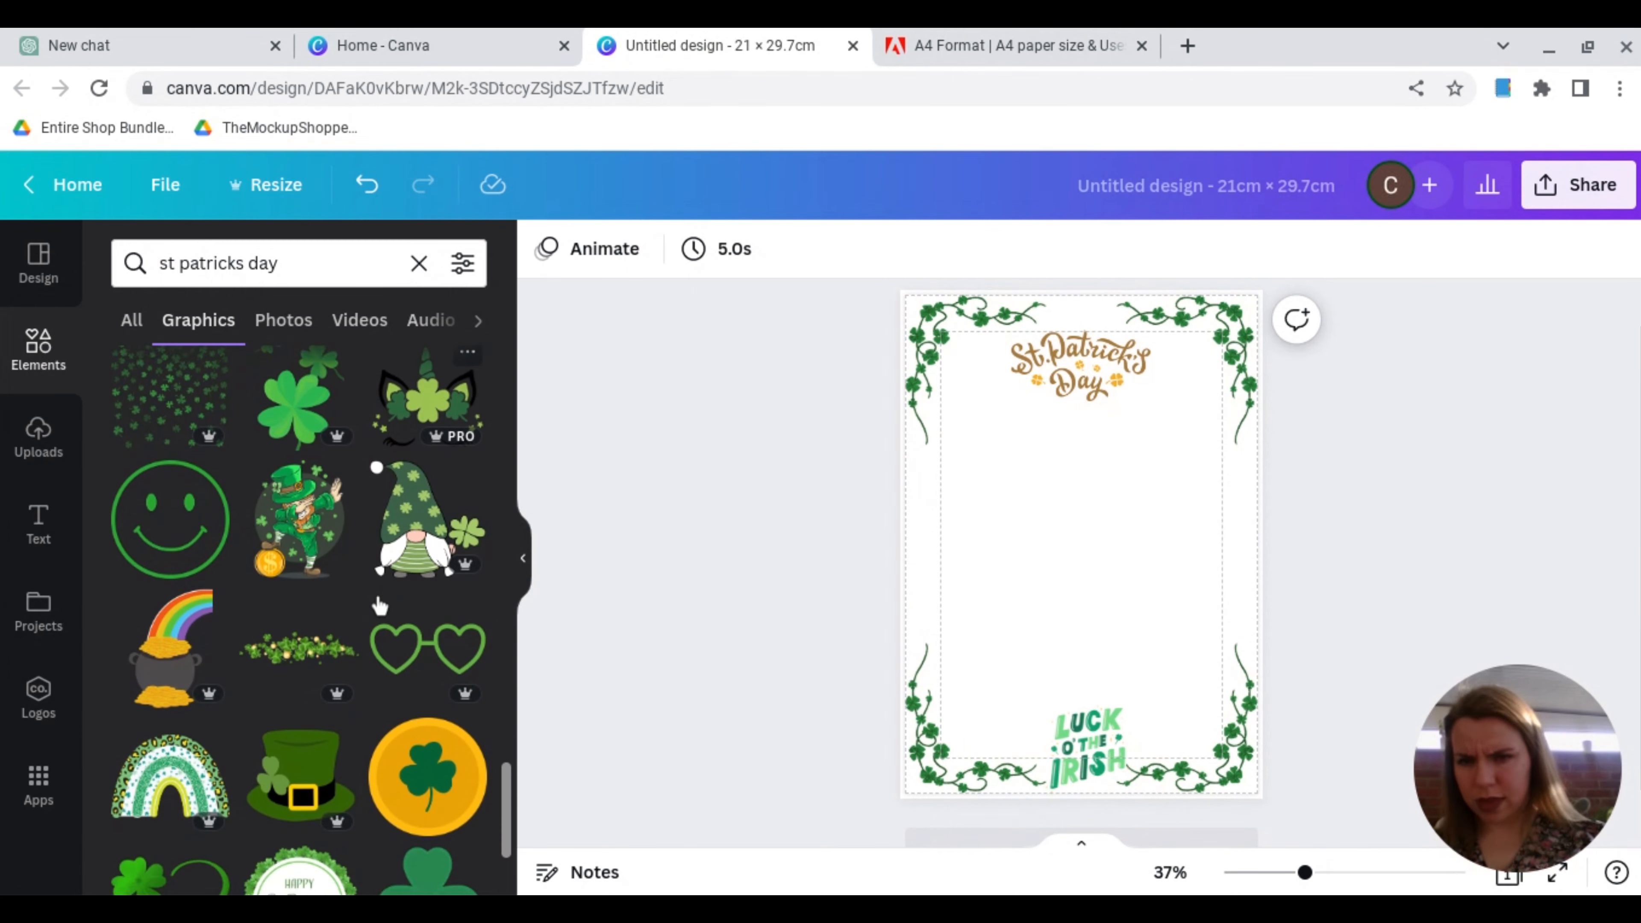
{"action": "scroll", "coordinate": [380, 606], "scroll_direction": "down", "scroll_amount": 4}
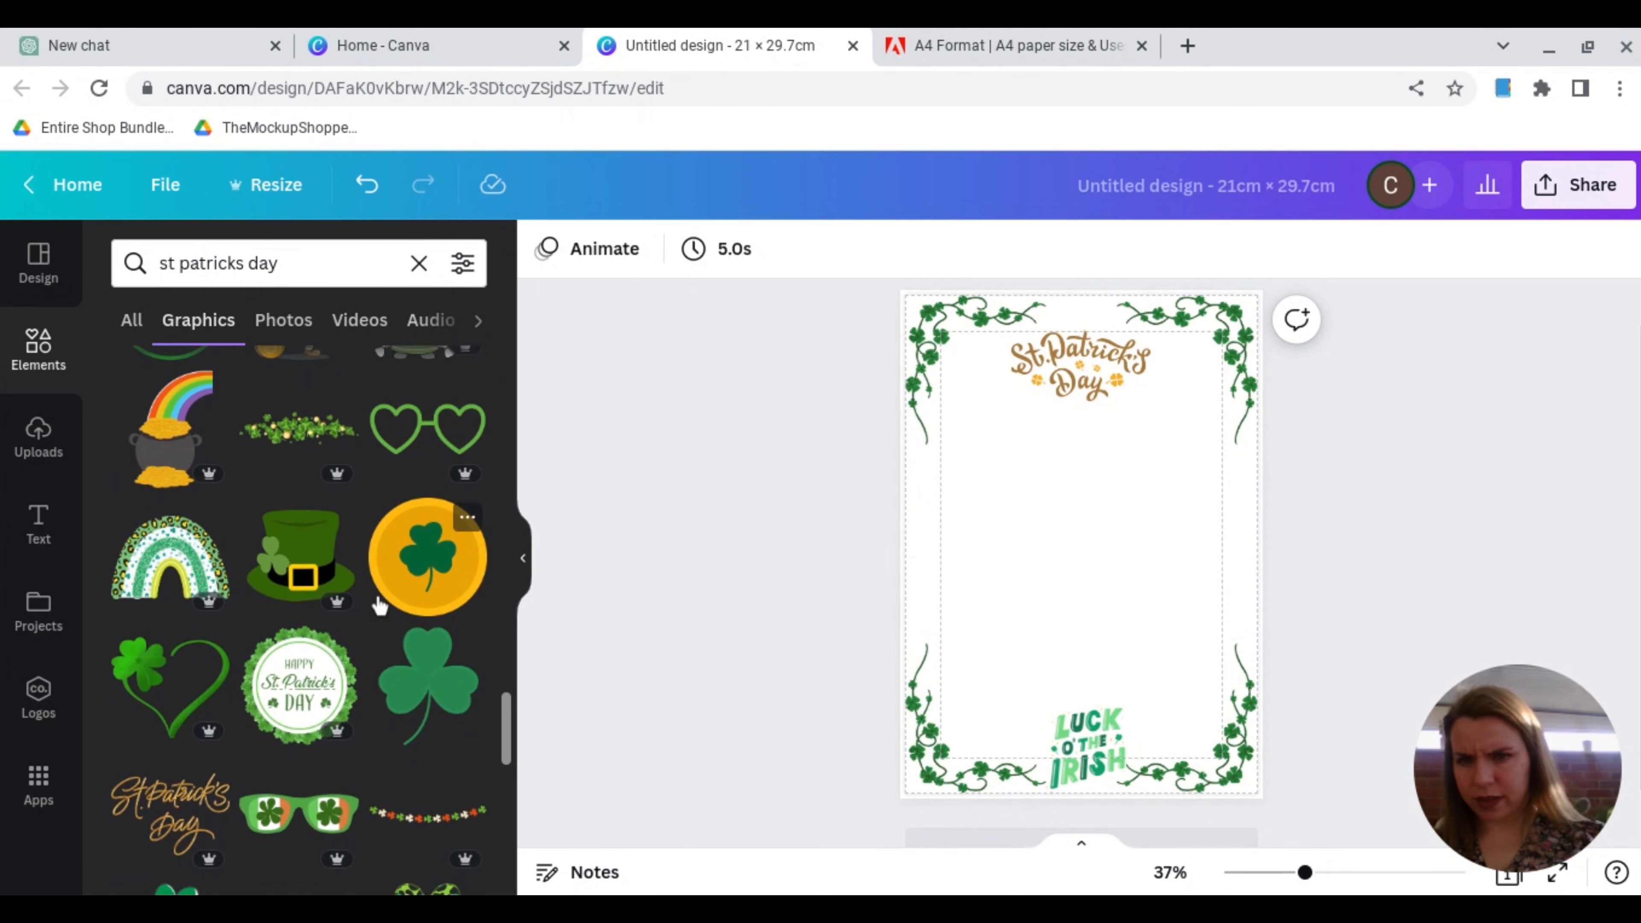
{"action": "scroll", "coordinate": [380, 606], "scroll_direction": "down", "scroll_amount": 2}
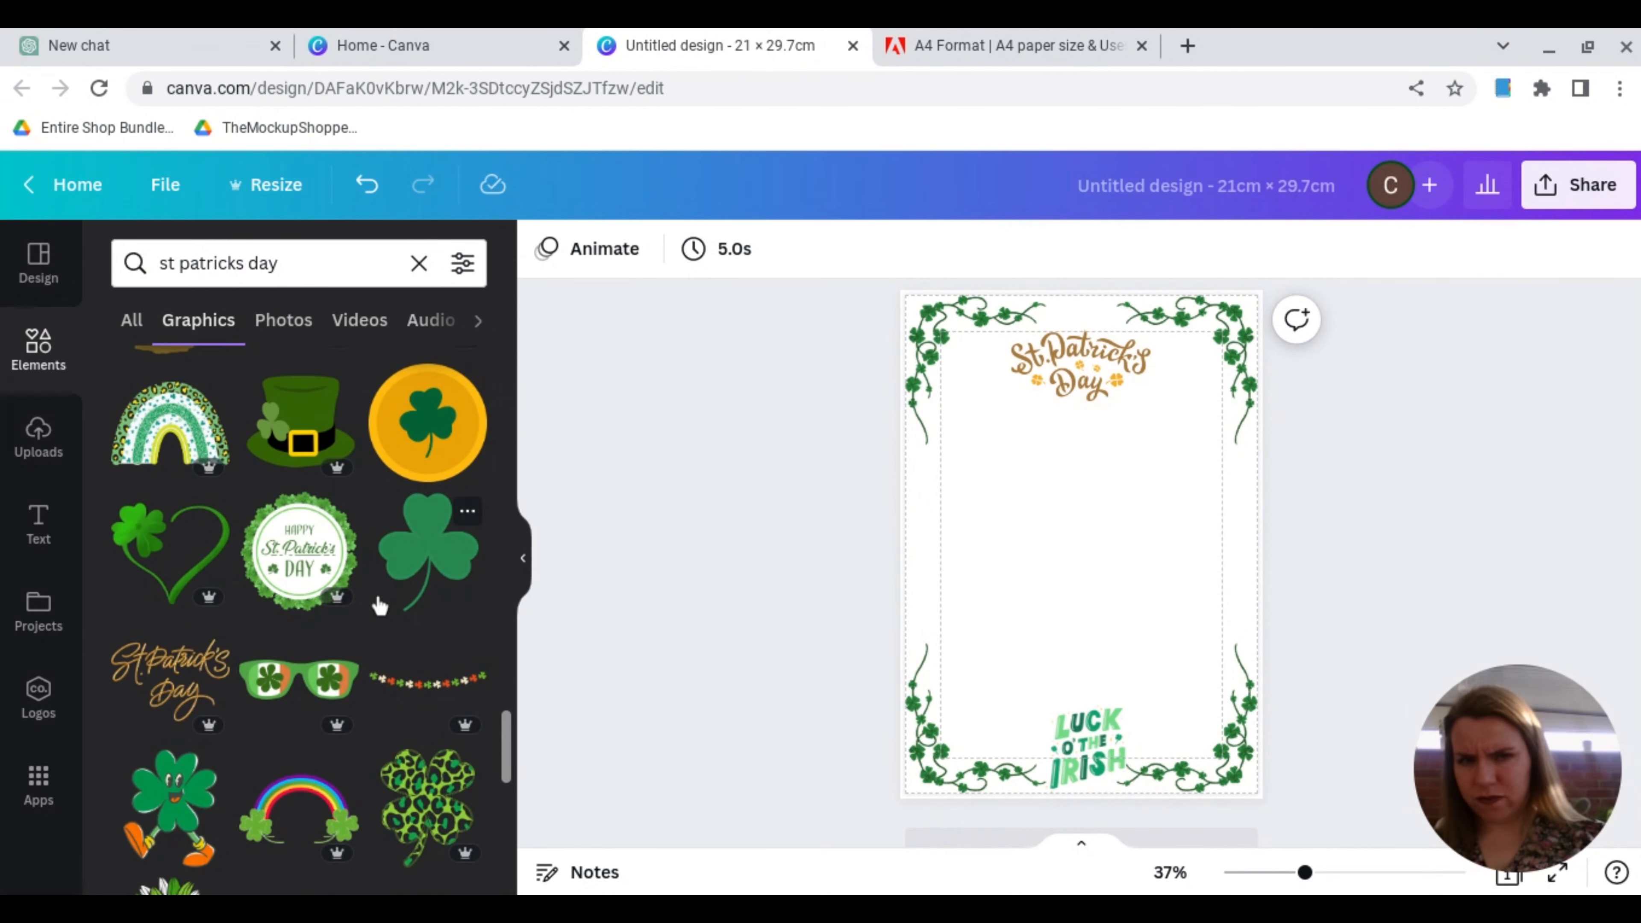
{"action": "scroll", "coordinate": [379, 606], "scroll_direction": "down", "scroll_amount": 5}
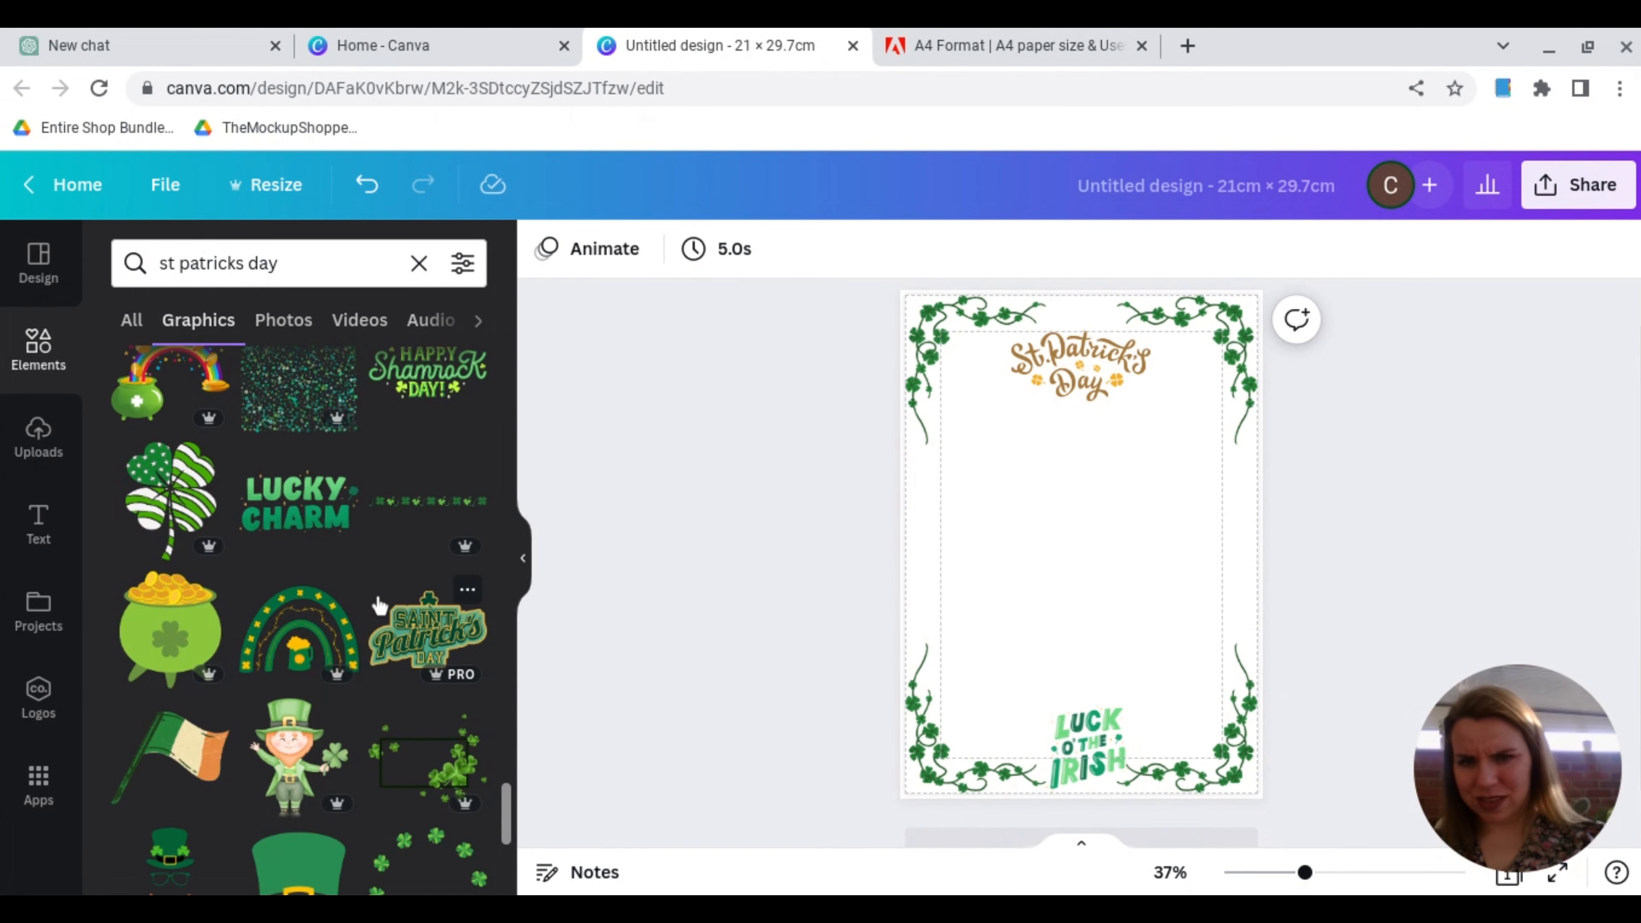
{"action": "left_click", "coordinate": [1089, 749]}
{"action": "key", "text": "Delete"}
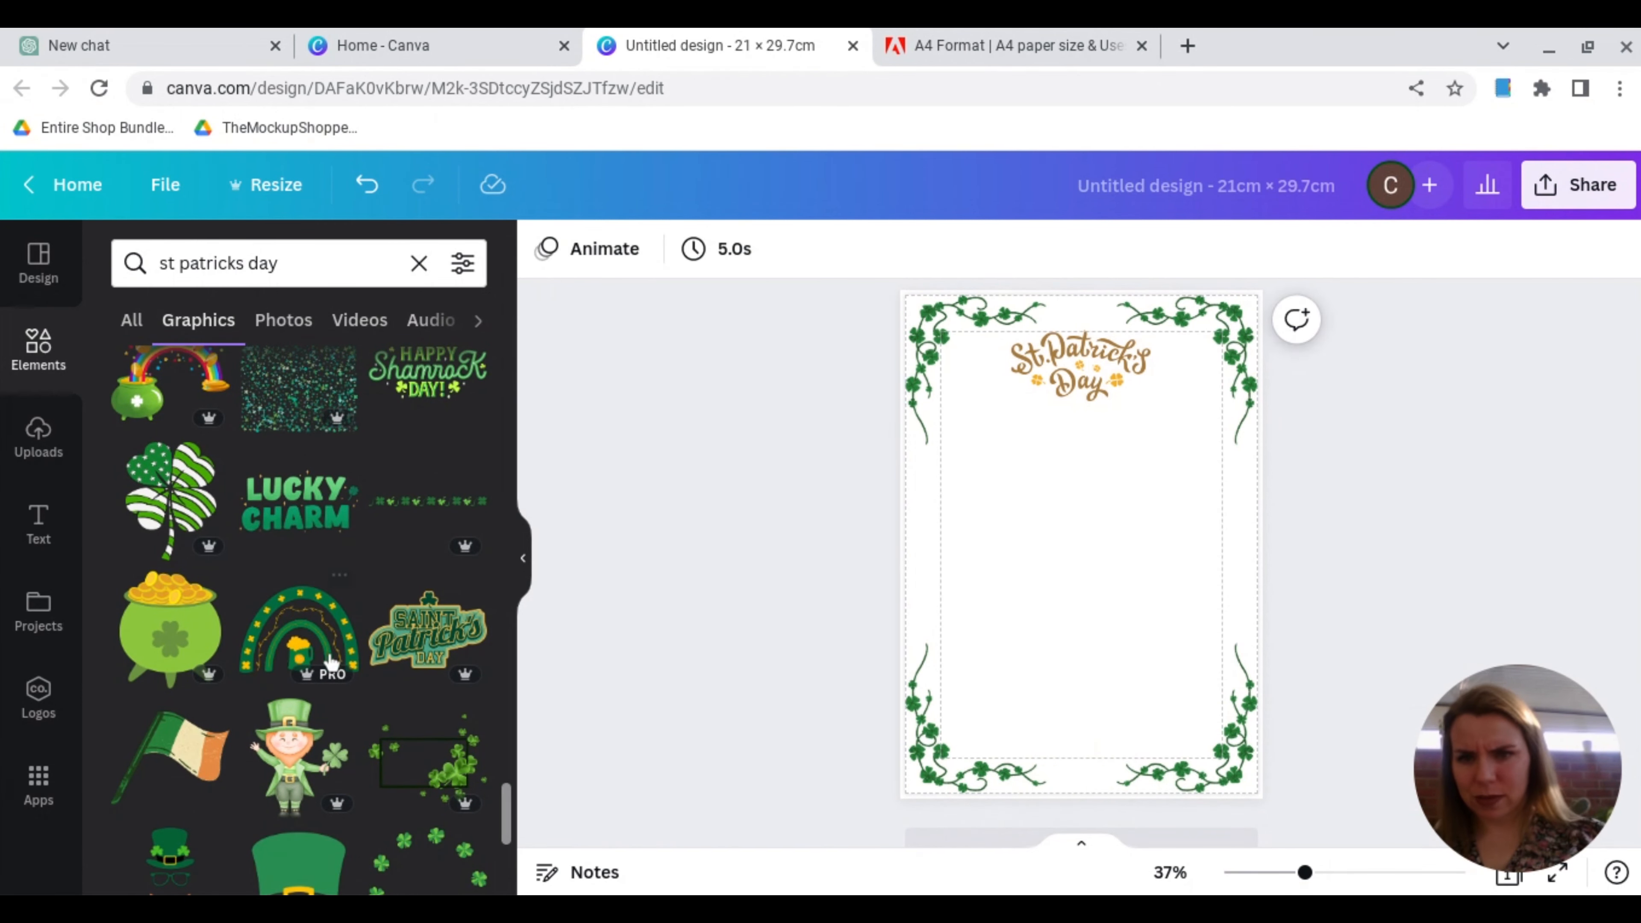
Step: Add the green rainbow graphic with the beer mug, shrink it and fit it centred between the page's bottom corner vines
{"action": "left_click", "coordinate": [278, 661]}
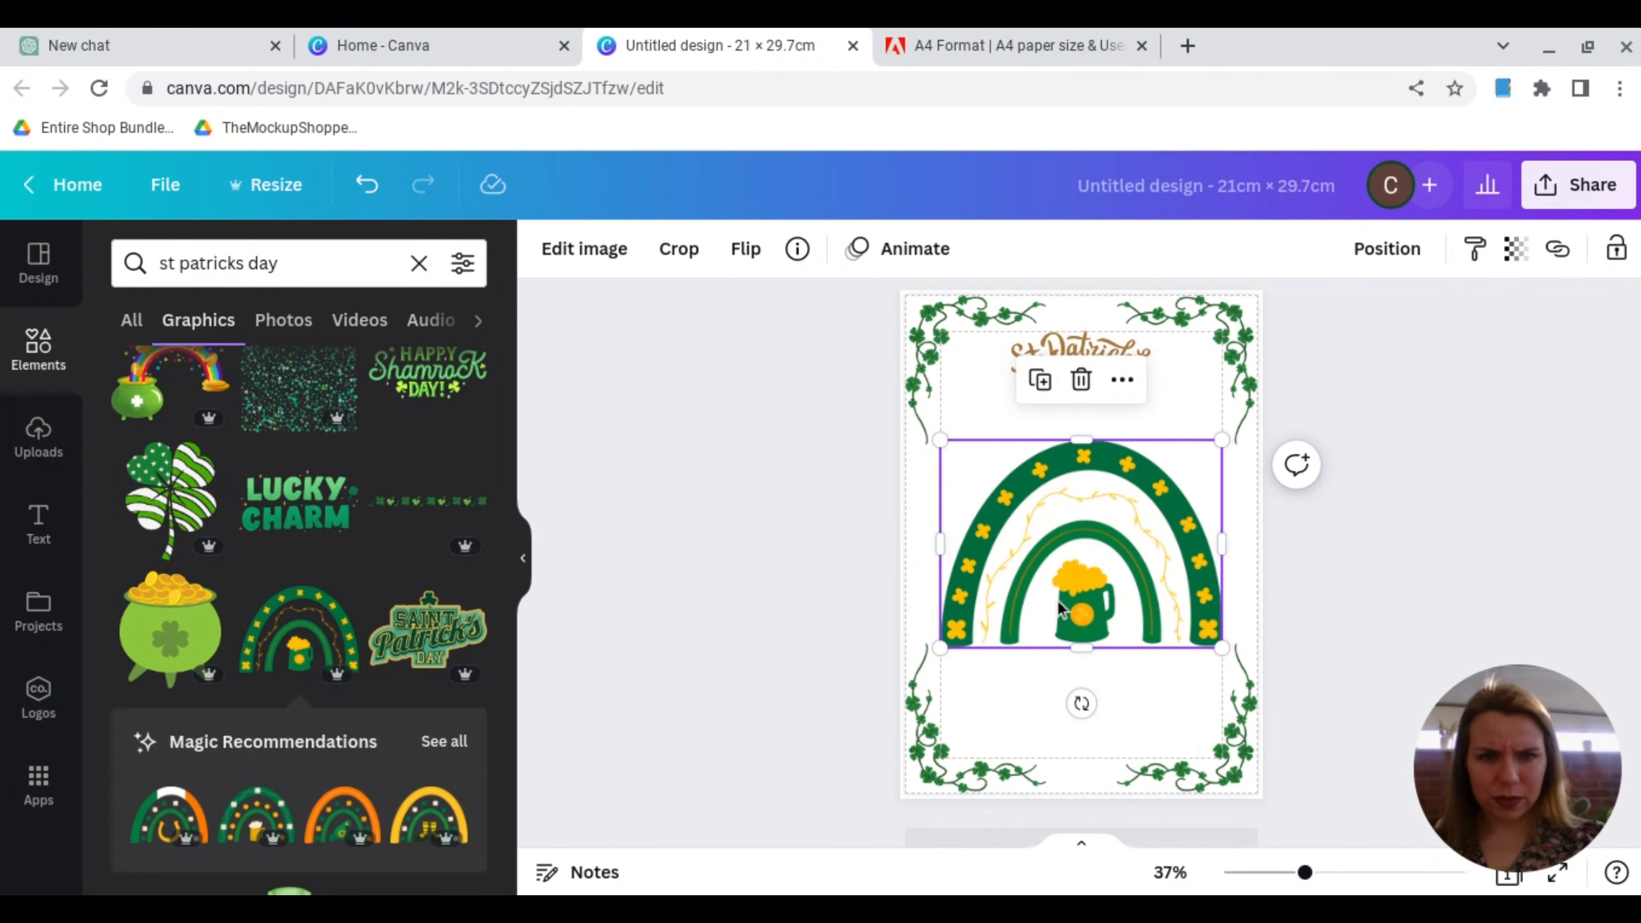
{"action": "left_click_drag", "start_coordinate": [939, 439], "coordinate": [1089, 549]}
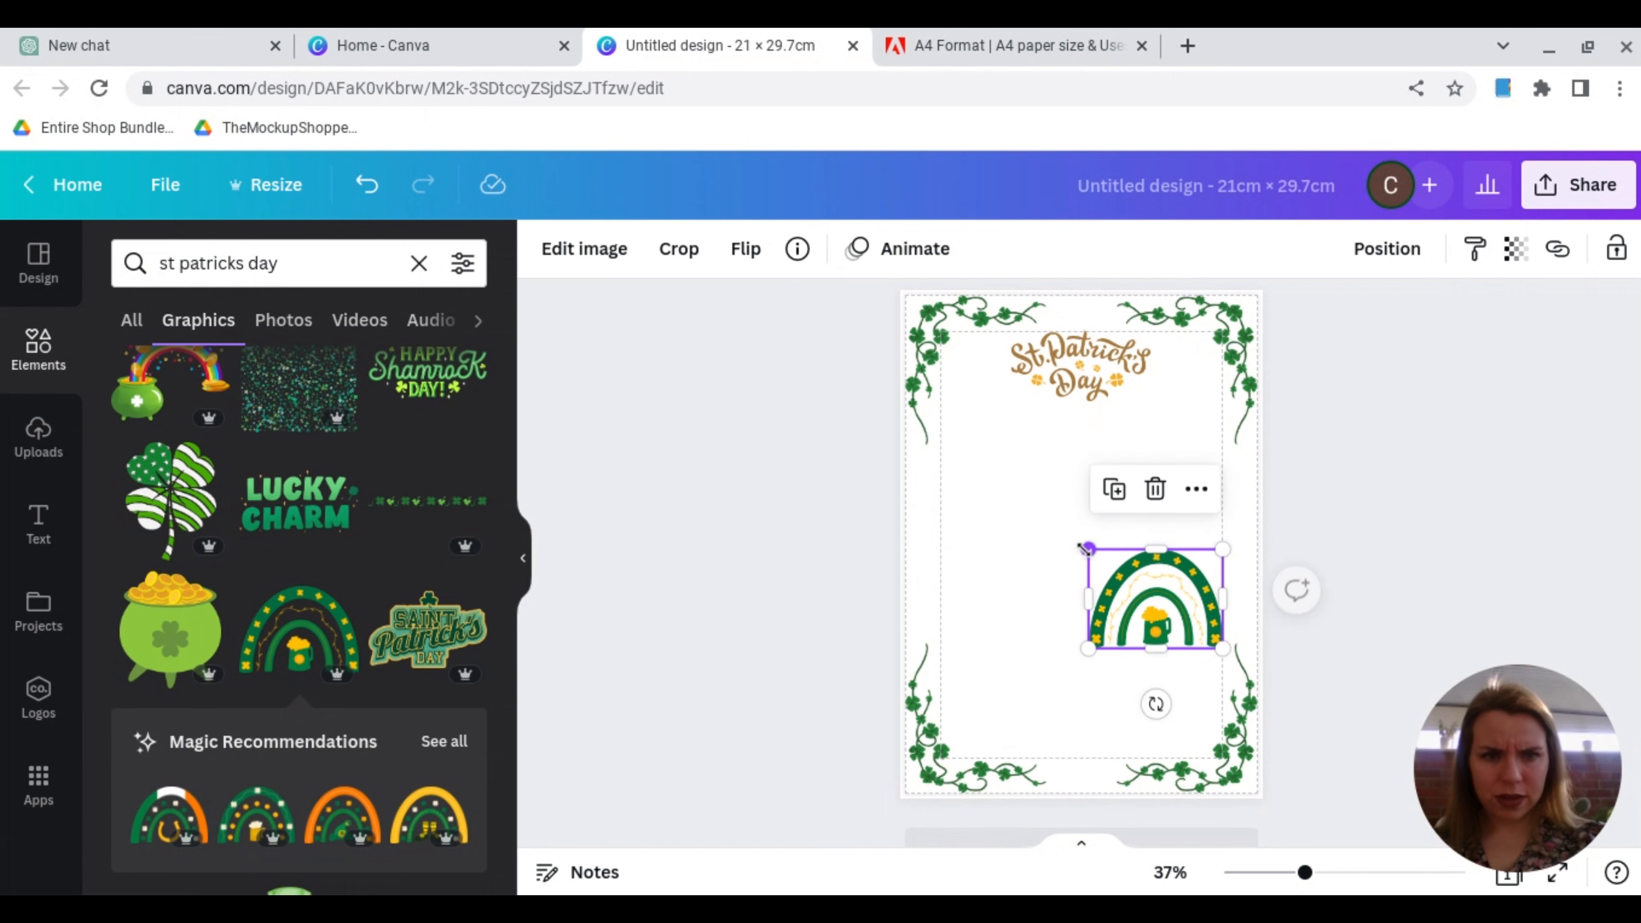
{"action": "left_click_drag", "start_coordinate": [1178, 627], "coordinate": [1103, 773]}
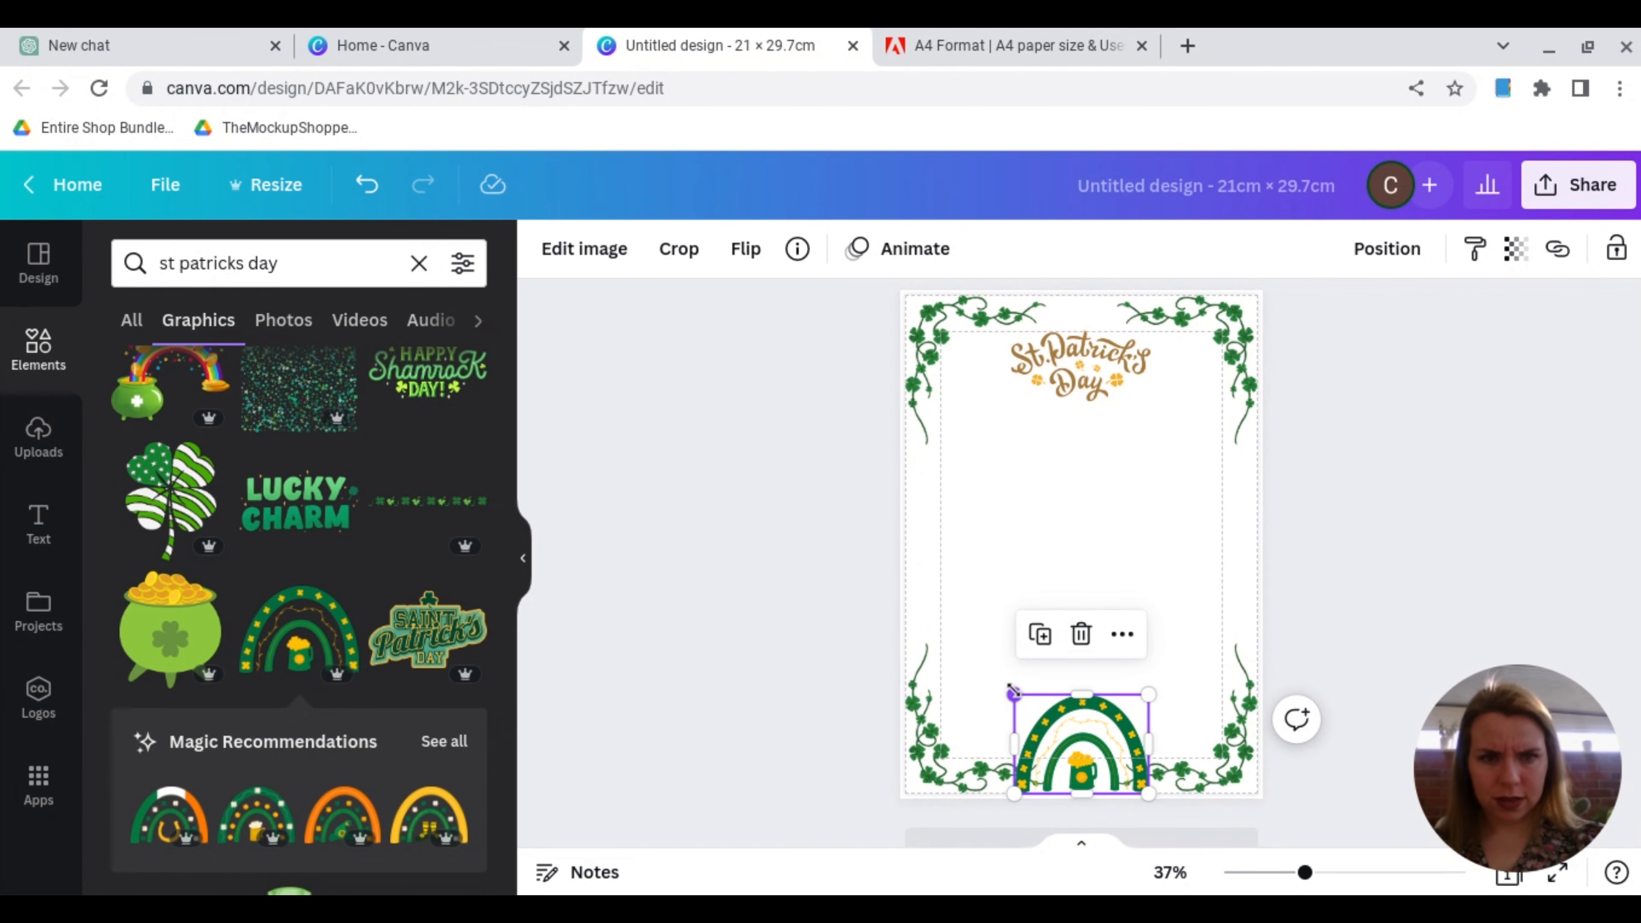
{"action": "left_click_drag", "start_coordinate": [1012, 690], "coordinate": [1034, 709]}
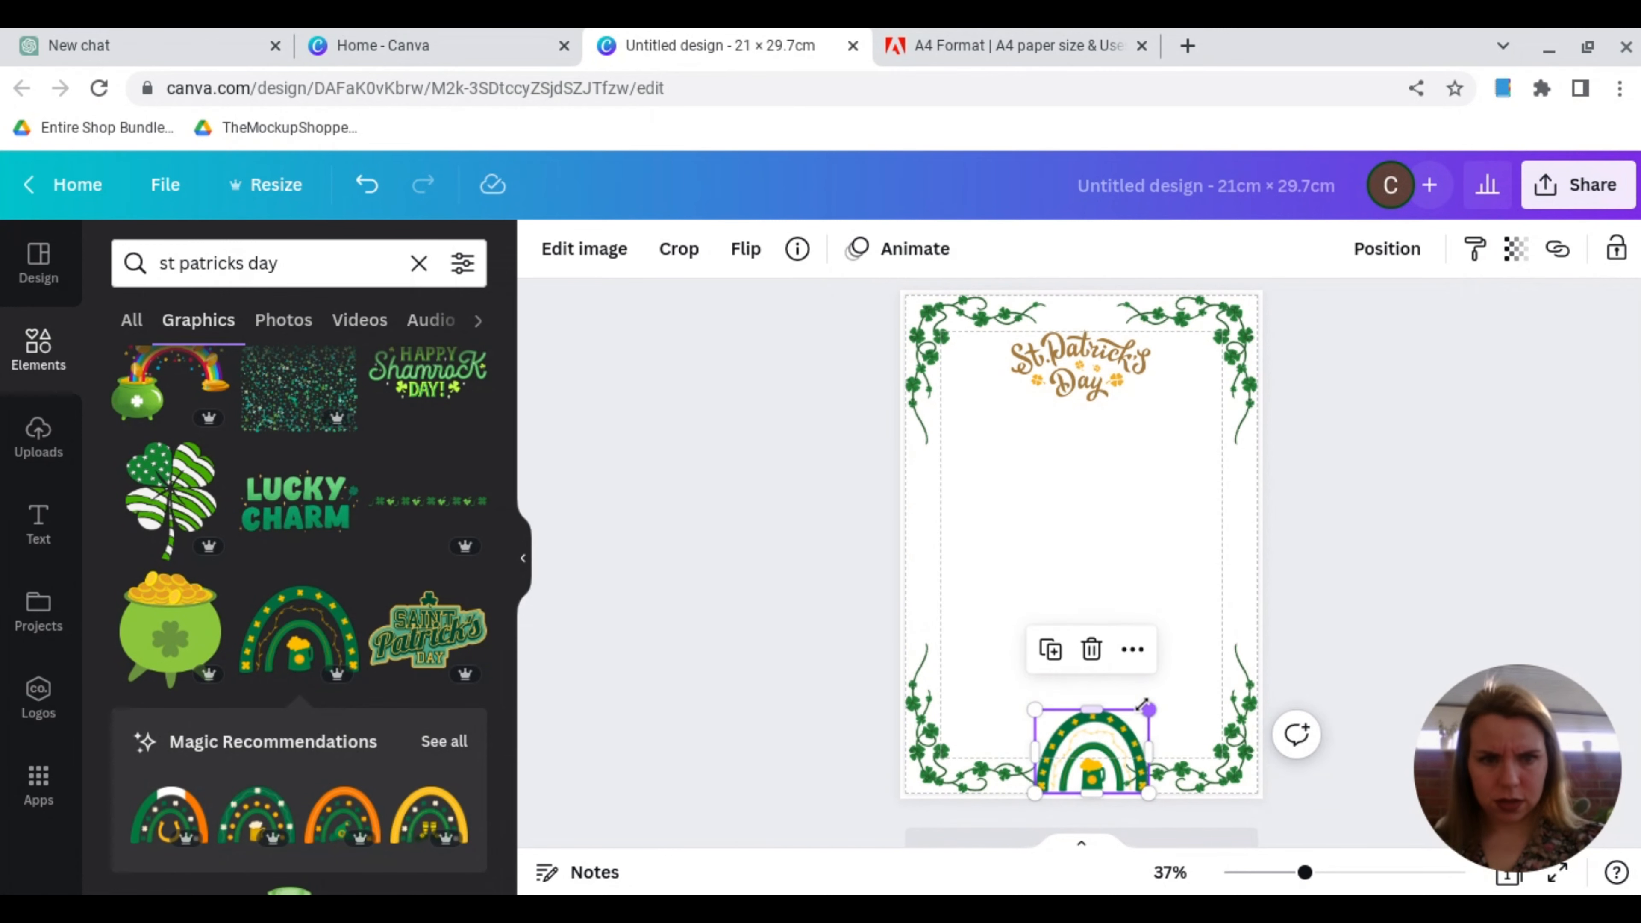
{"action": "left_click_drag", "start_coordinate": [1150, 709], "coordinate": [1137, 716]}
{"action": "left_click_drag", "start_coordinate": [1130, 716], "coordinate": [1128, 717]}
{"action": "left_click", "coordinate": [1147, 666]}
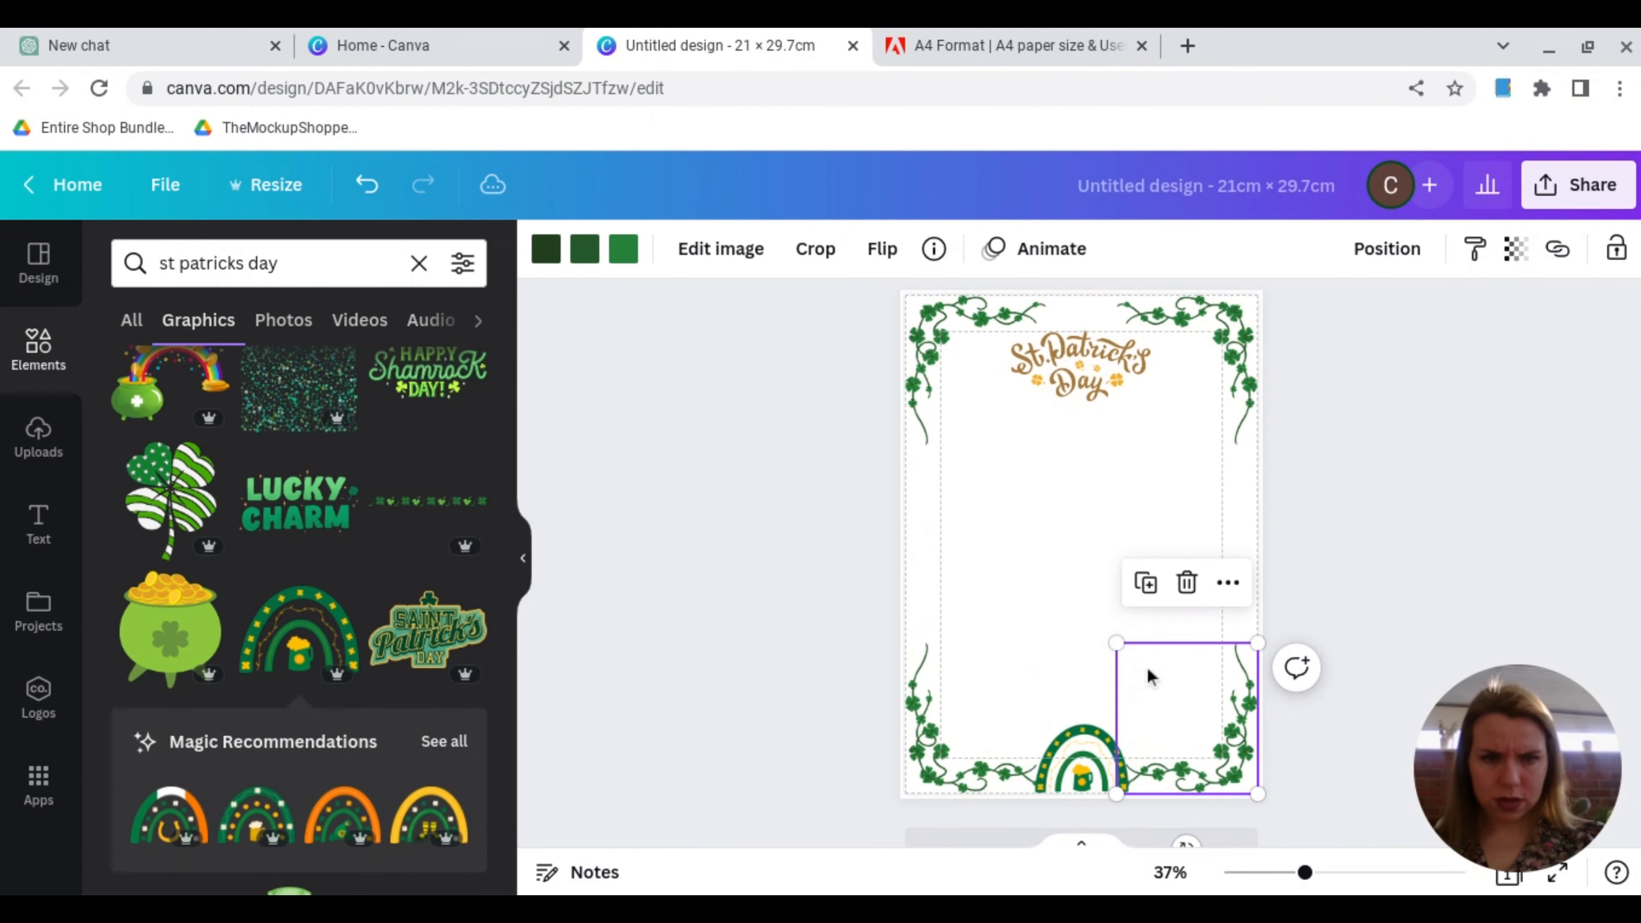
{"action": "left_click", "coordinate": [987, 645]}
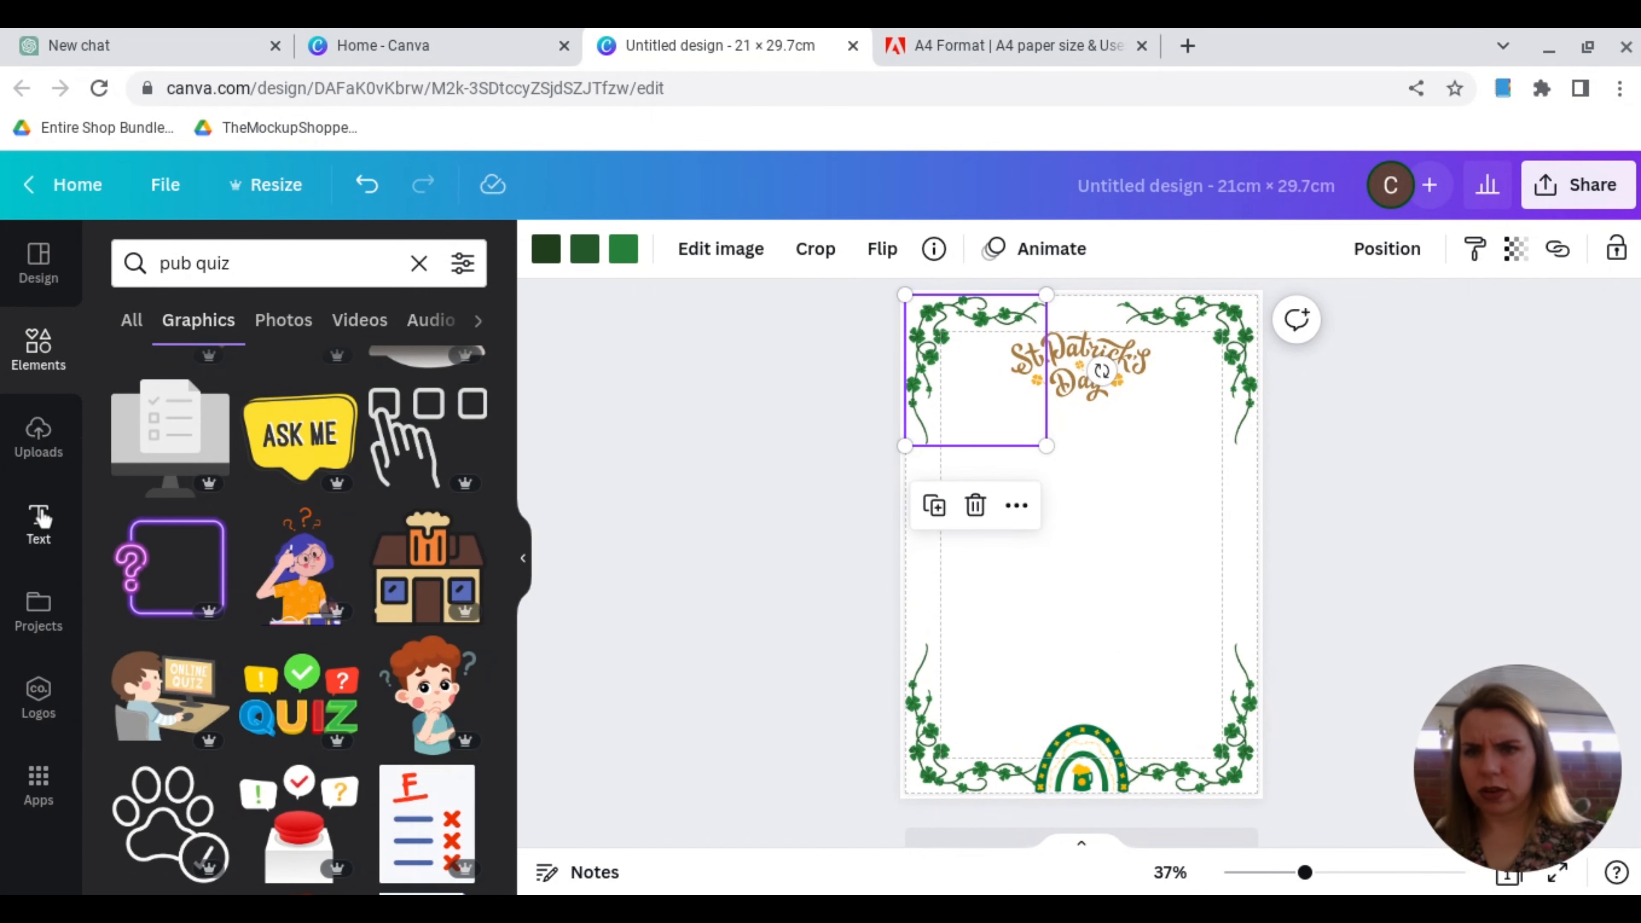
Step: Add a heading reading "Pub Quiz" on a single line, centred just beneath the gold St. Patrick's Day lettering
{"action": "left_click", "coordinate": [39, 521]}
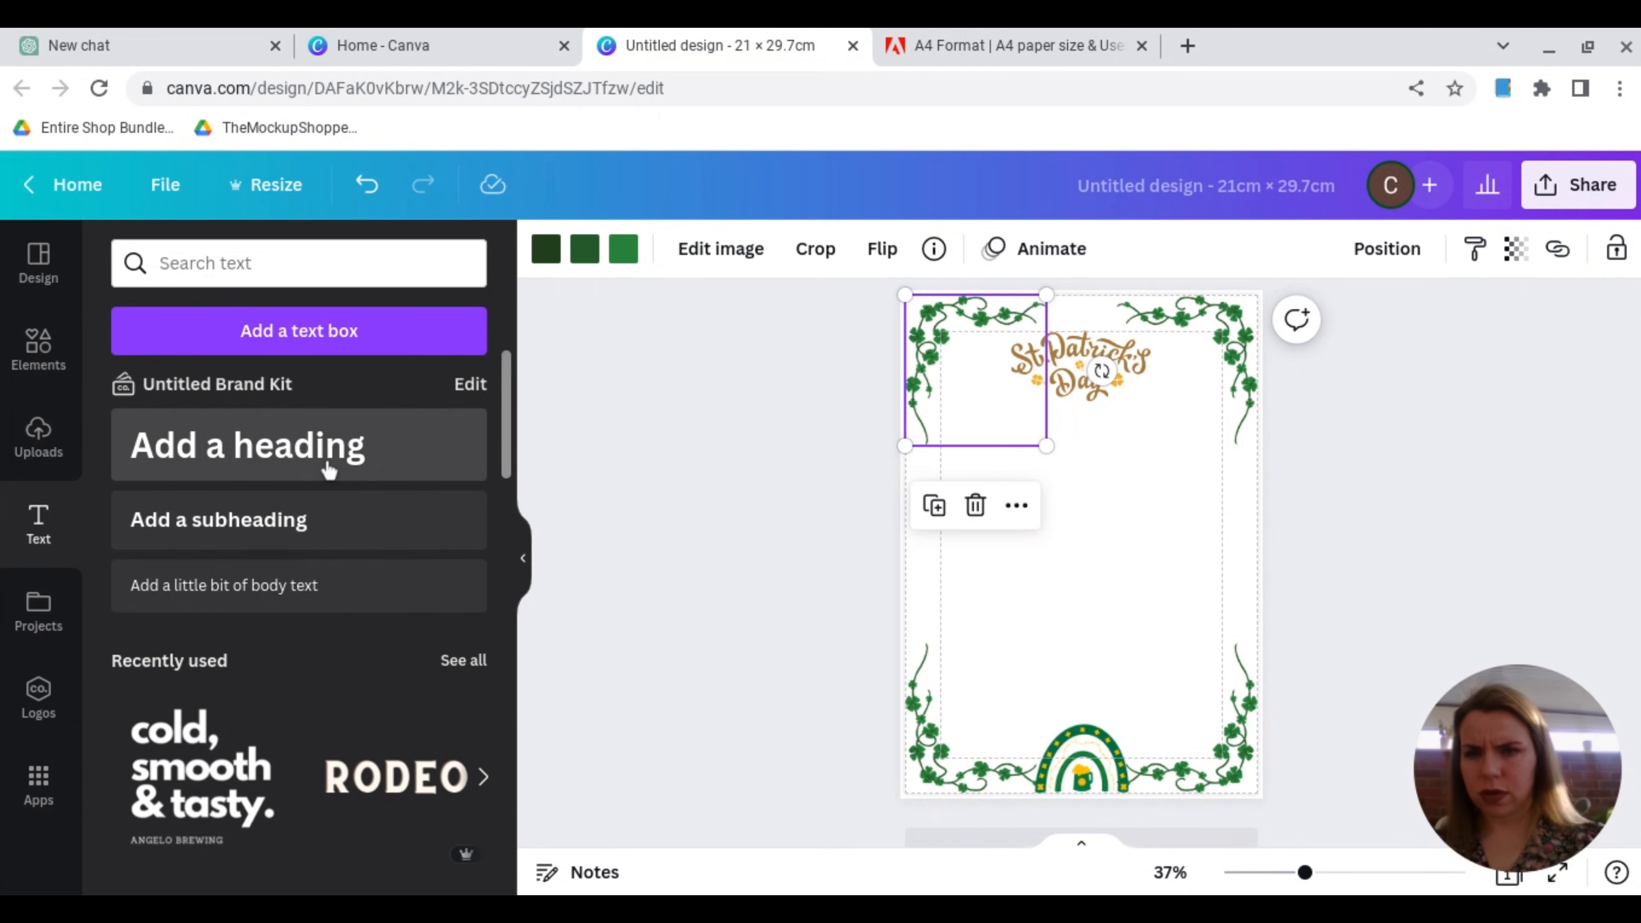
{"action": "left_click", "coordinate": [328, 468]}
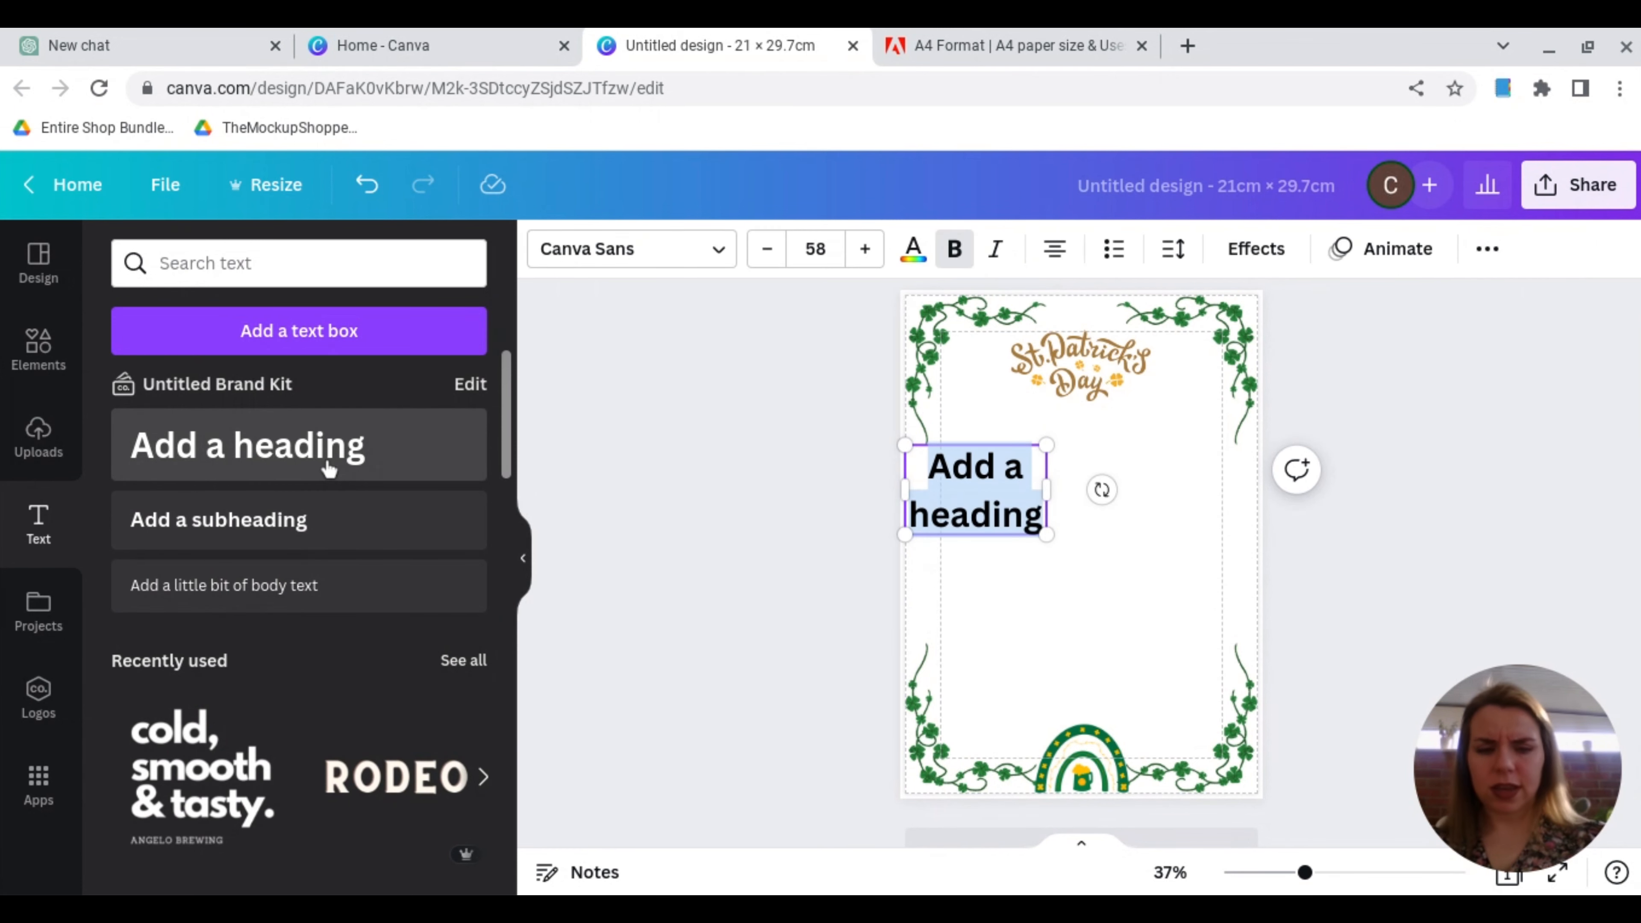
{"action": "type", "text": "Pub"}
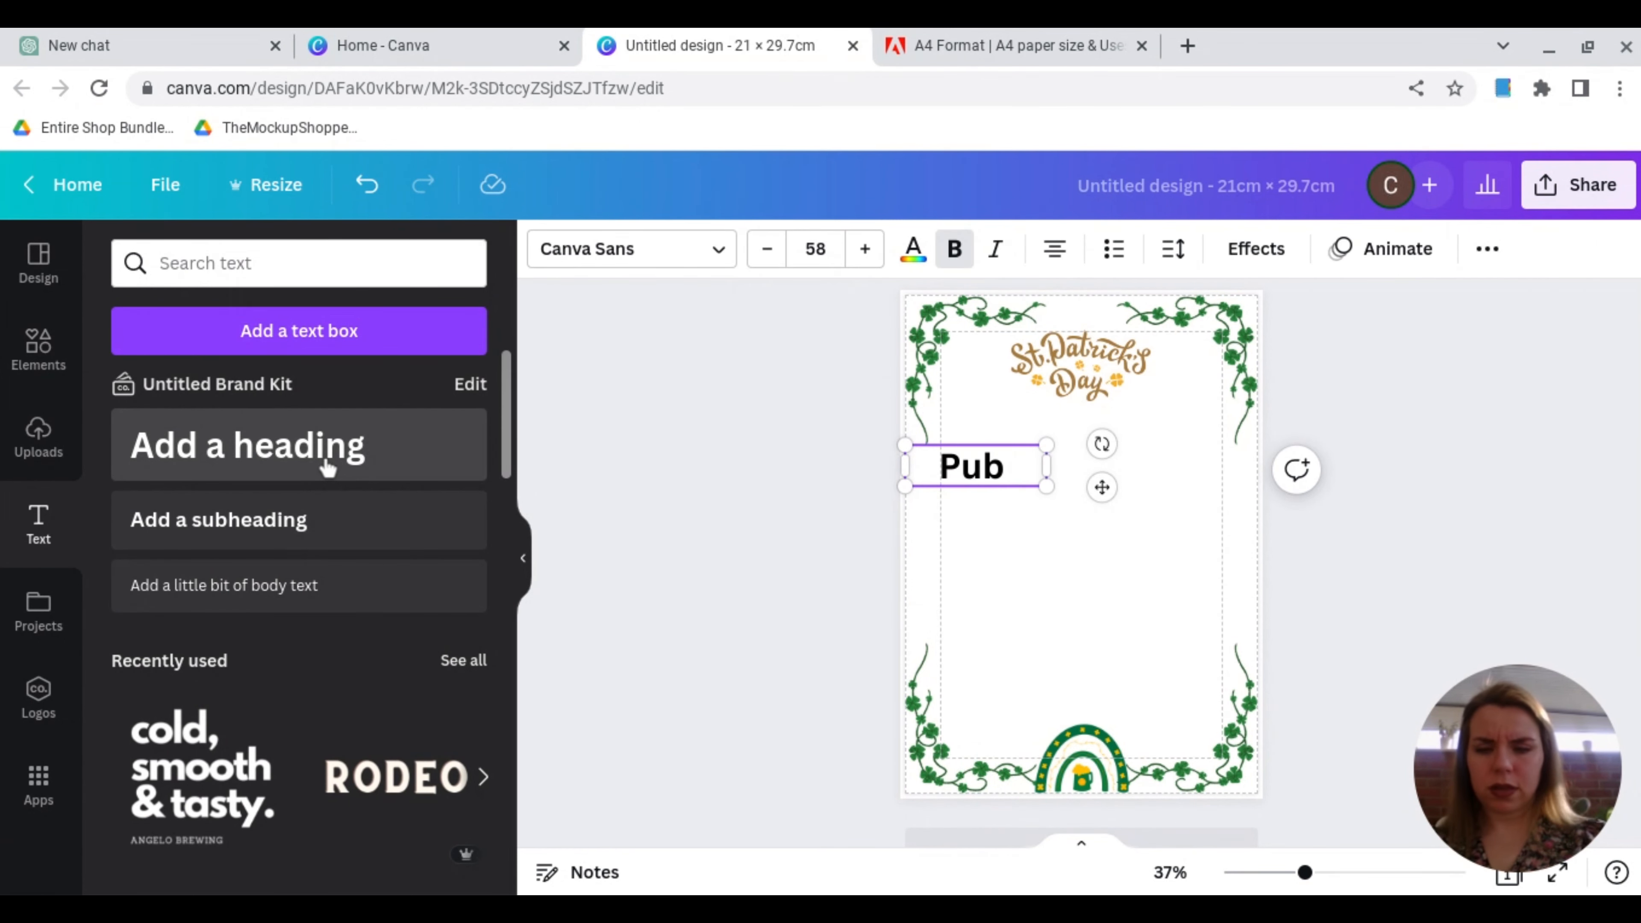
{"action": "type", "text": " Quiz"}
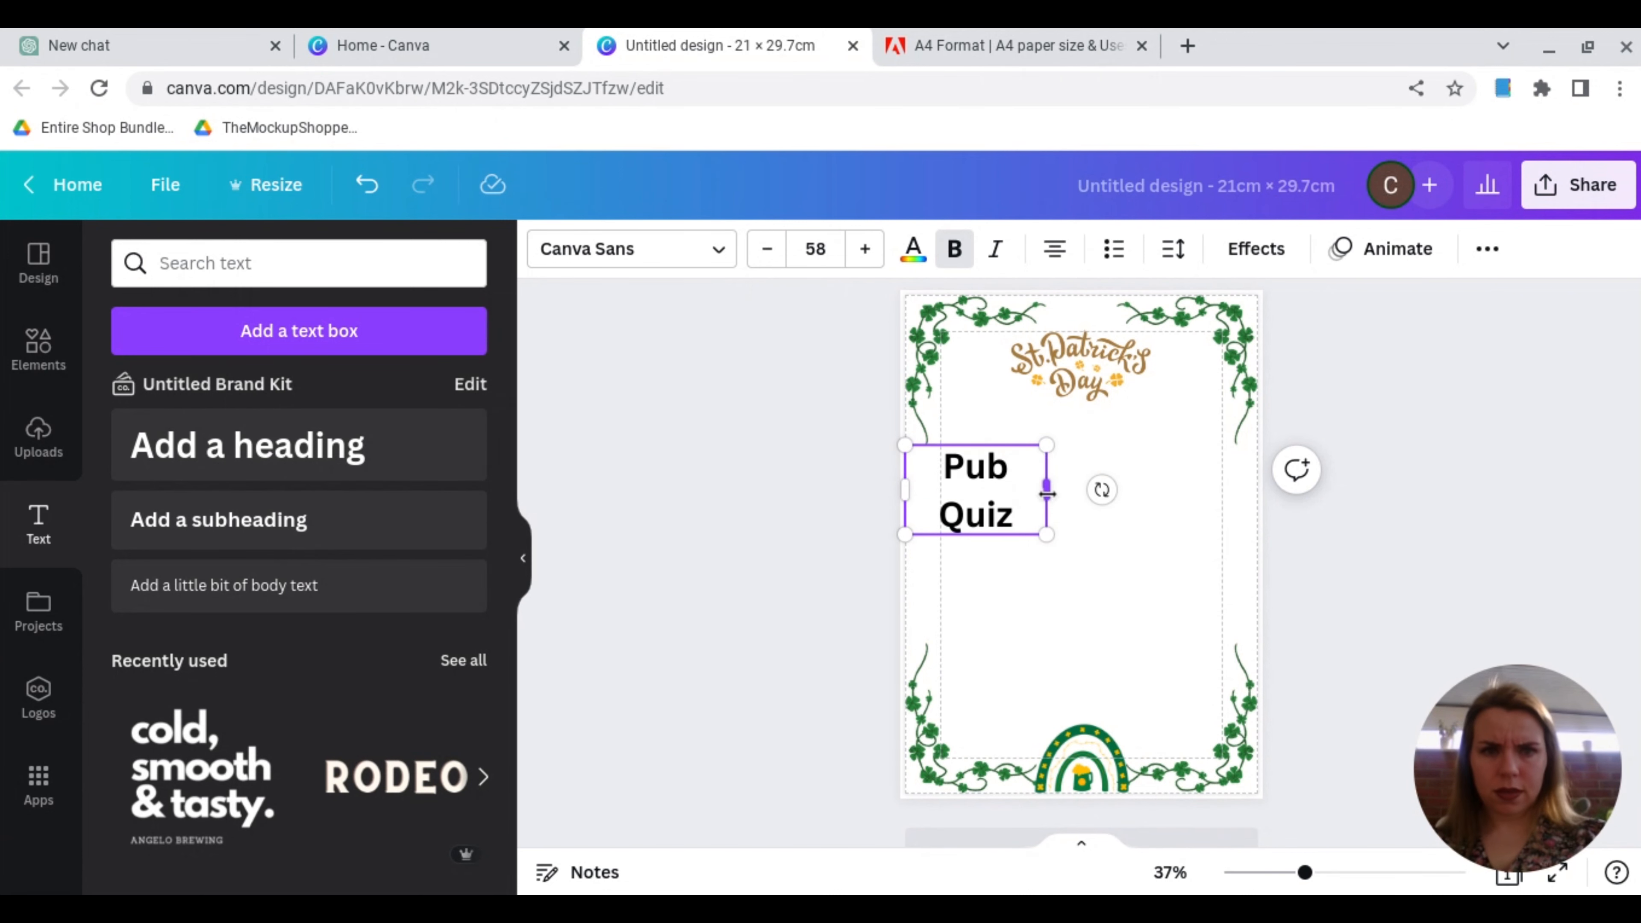
{"action": "left_click_drag", "start_coordinate": [1047, 492], "coordinate": [1085, 447]}
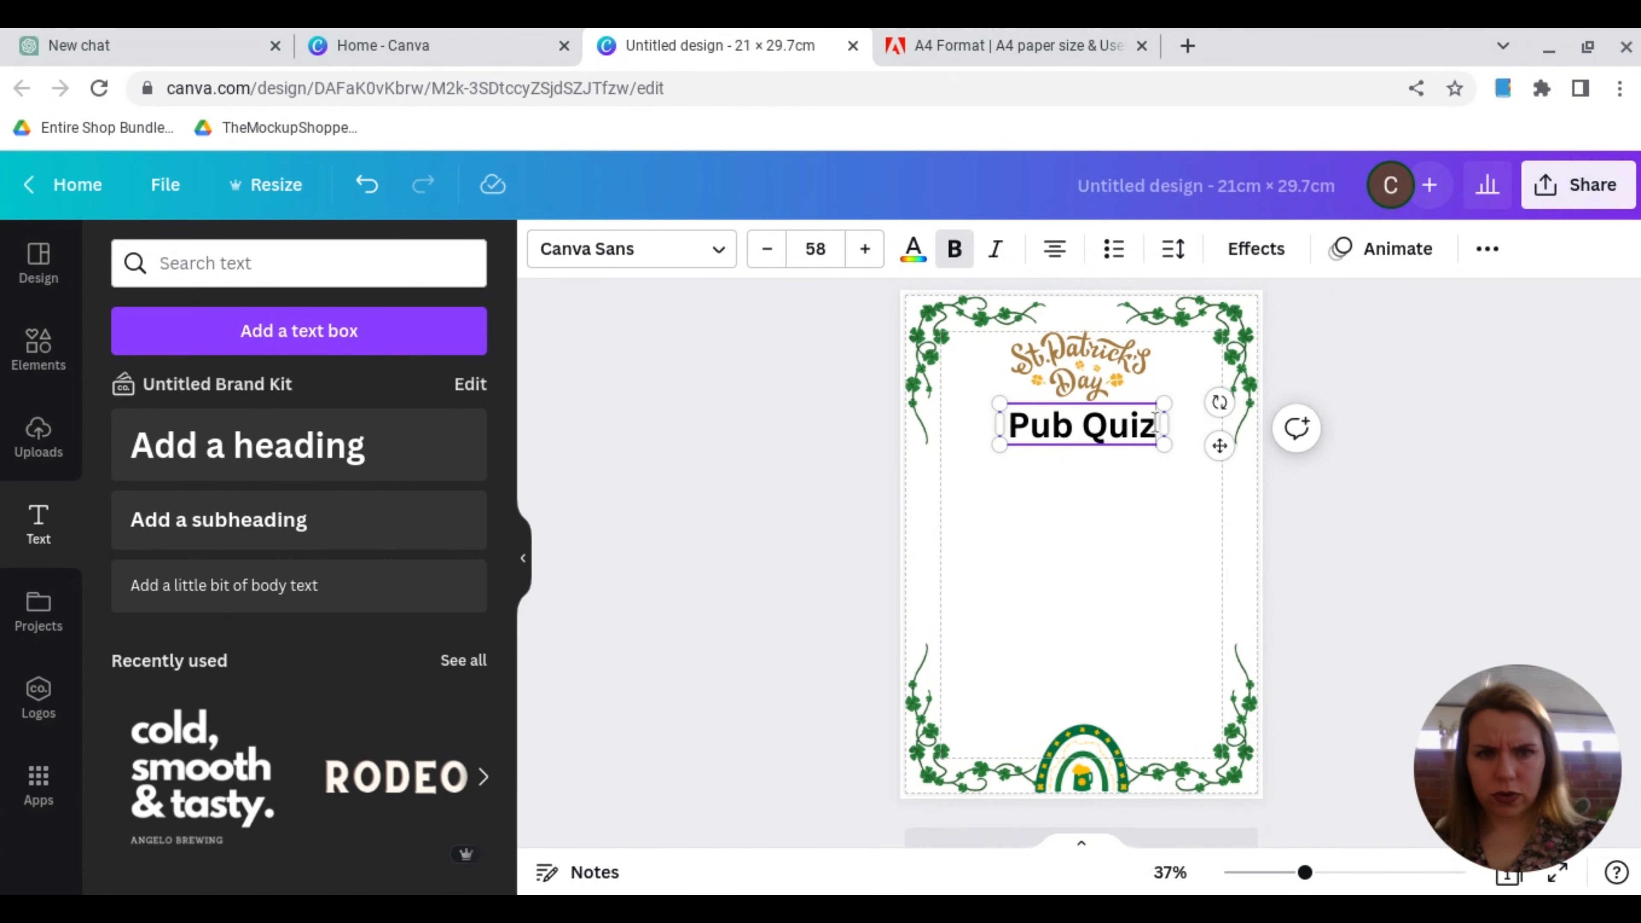
Step: Set the Pub Quiz heading in the Benedict font and colour it green
{"action": "left_click_drag", "start_coordinate": [1156, 424], "coordinate": [1015, 422]}
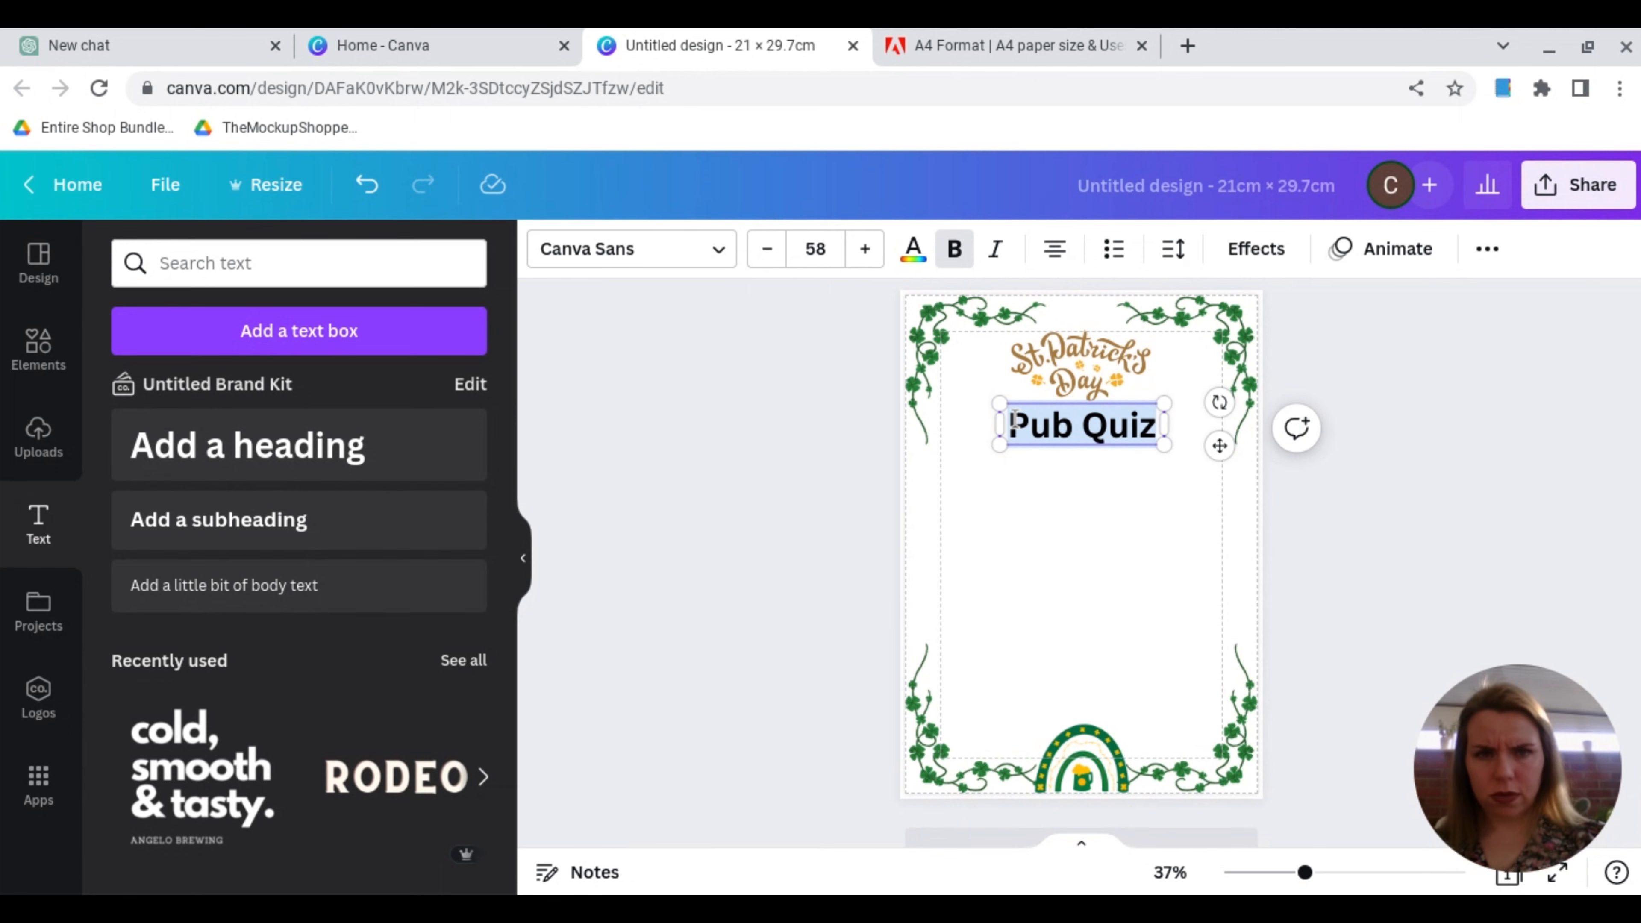
{"action": "left_click", "coordinate": [631, 248]}
{"action": "left_click", "coordinate": [150, 429]}
{"action": "left_click", "coordinate": [914, 248]}
{"action": "left_click", "coordinate": [330, 367]}
{"action": "left_click", "coordinate": [1072, 446]}
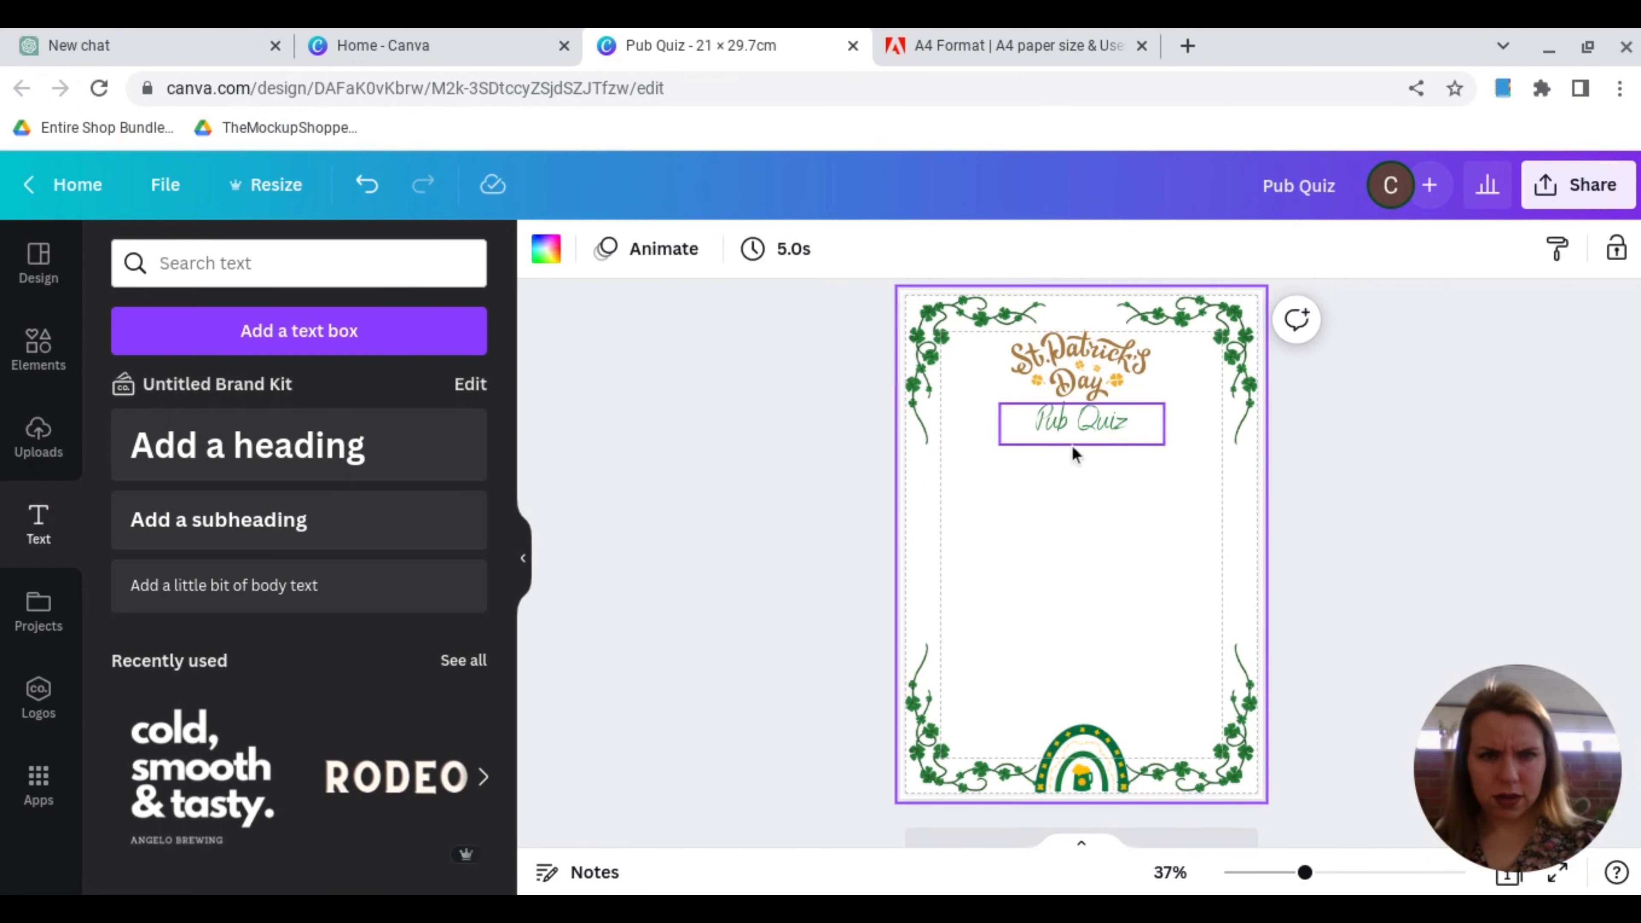
Step: Change the Pub Quiz heading's font to Alex Brush
{"action": "left_click", "coordinate": [1072, 443]}
{"action": "left_click", "coordinate": [631, 249]}
{"action": "scroll", "coordinate": [216, 608], "scroll_direction": "down", "scroll_amount": 15}
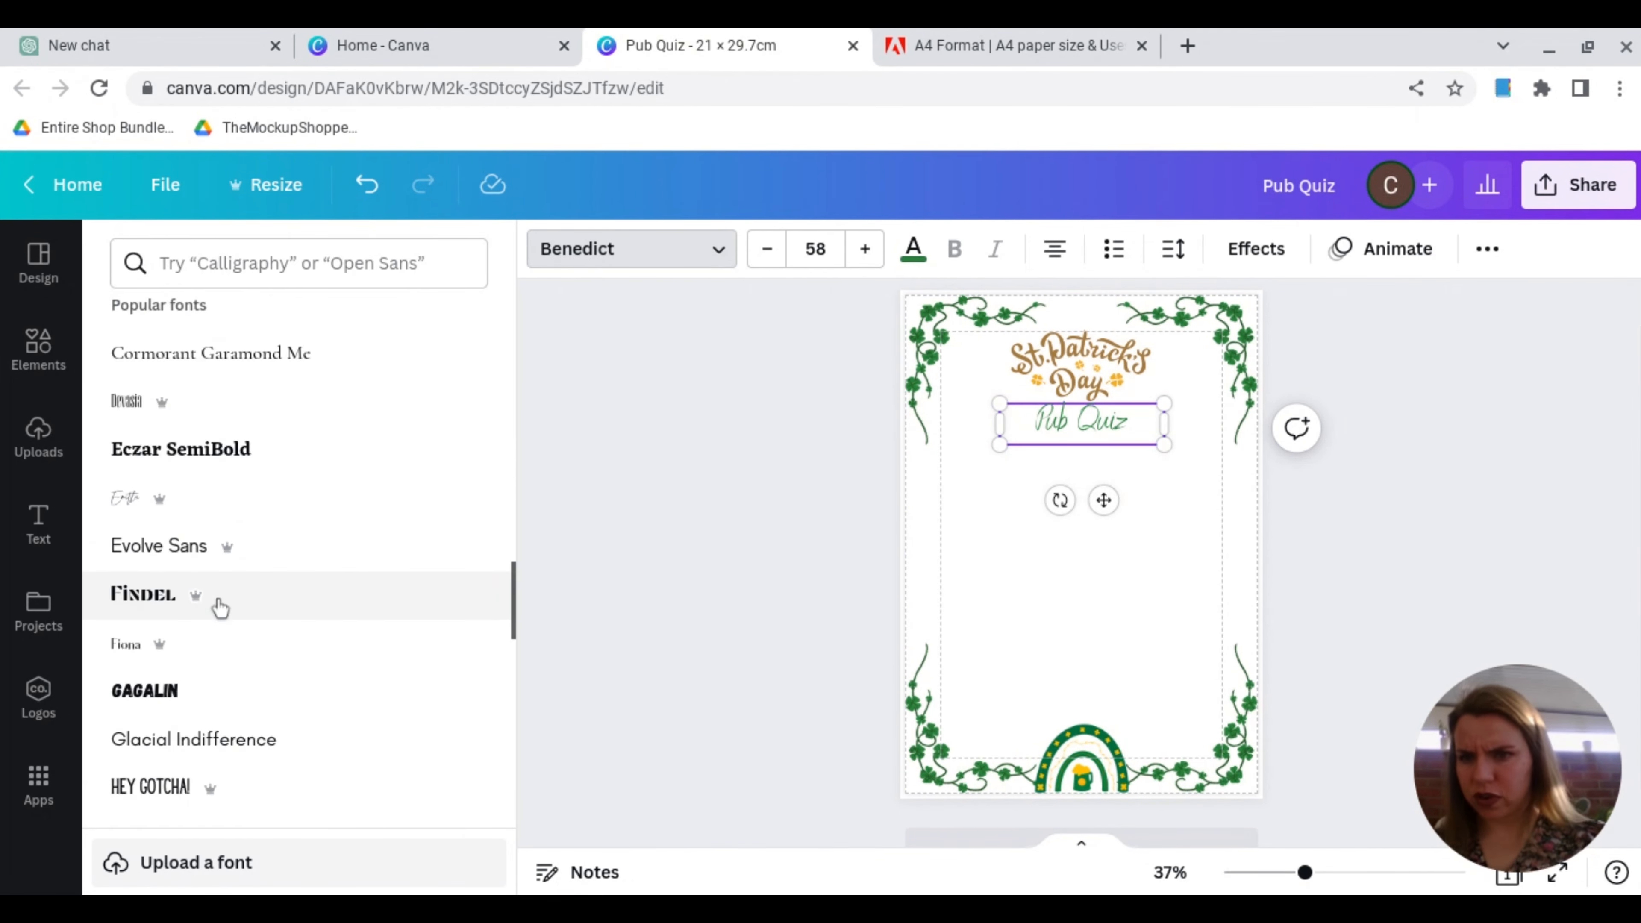
{"action": "scroll", "coordinate": [220, 608], "scroll_direction": "down", "scroll_amount": 20}
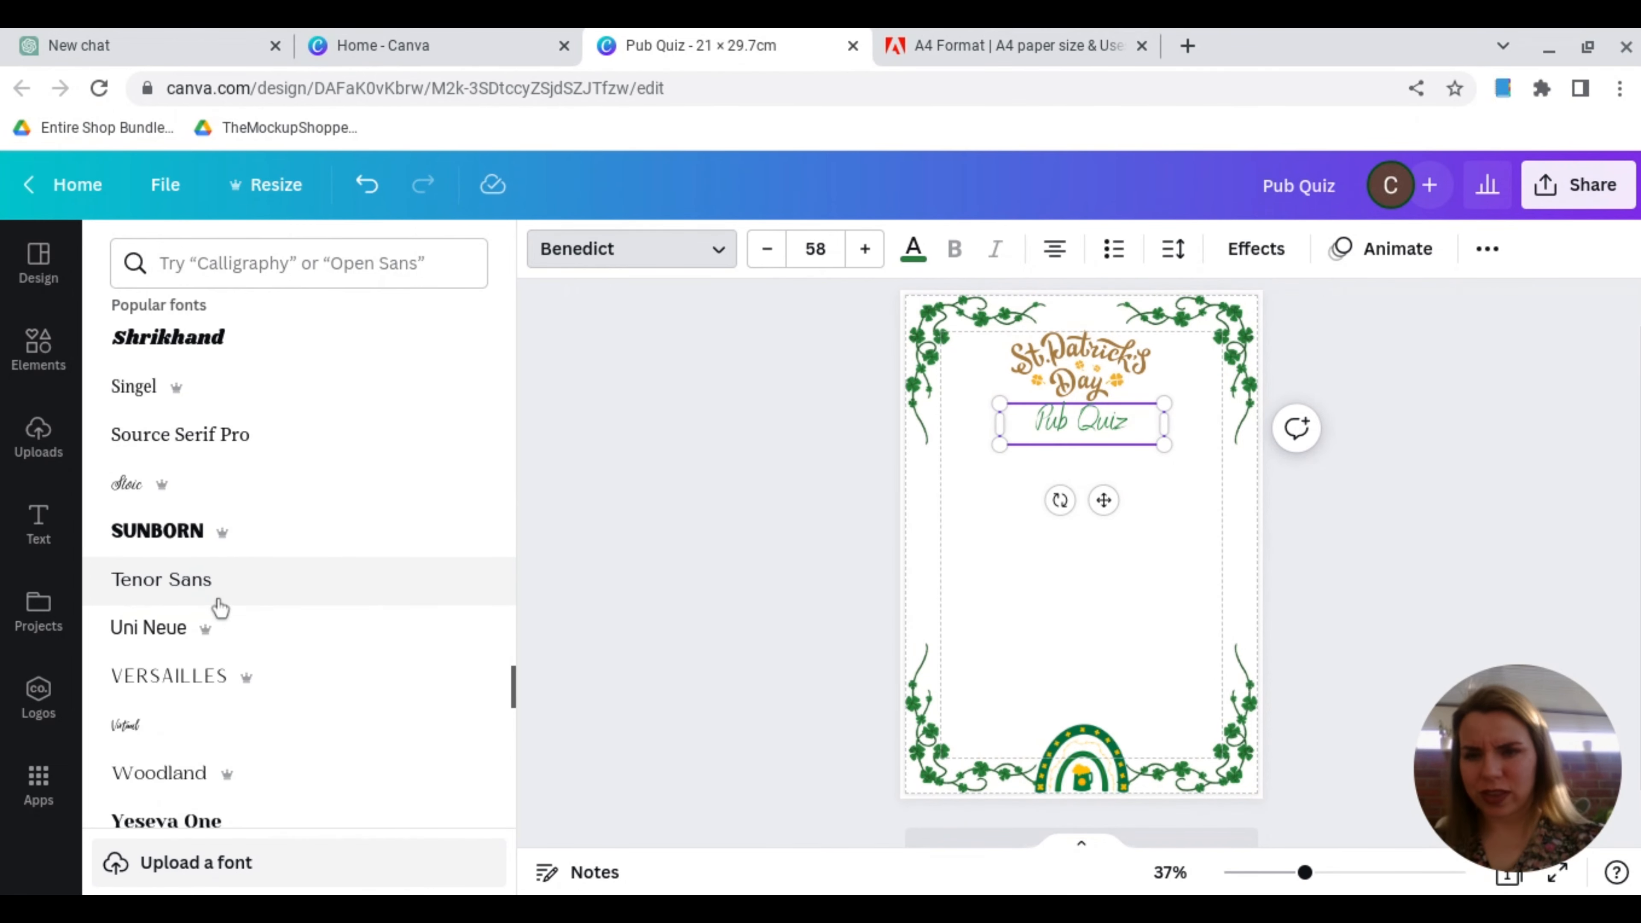
{"action": "scroll", "coordinate": [219, 608], "scroll_direction": "down", "scroll_amount": 20}
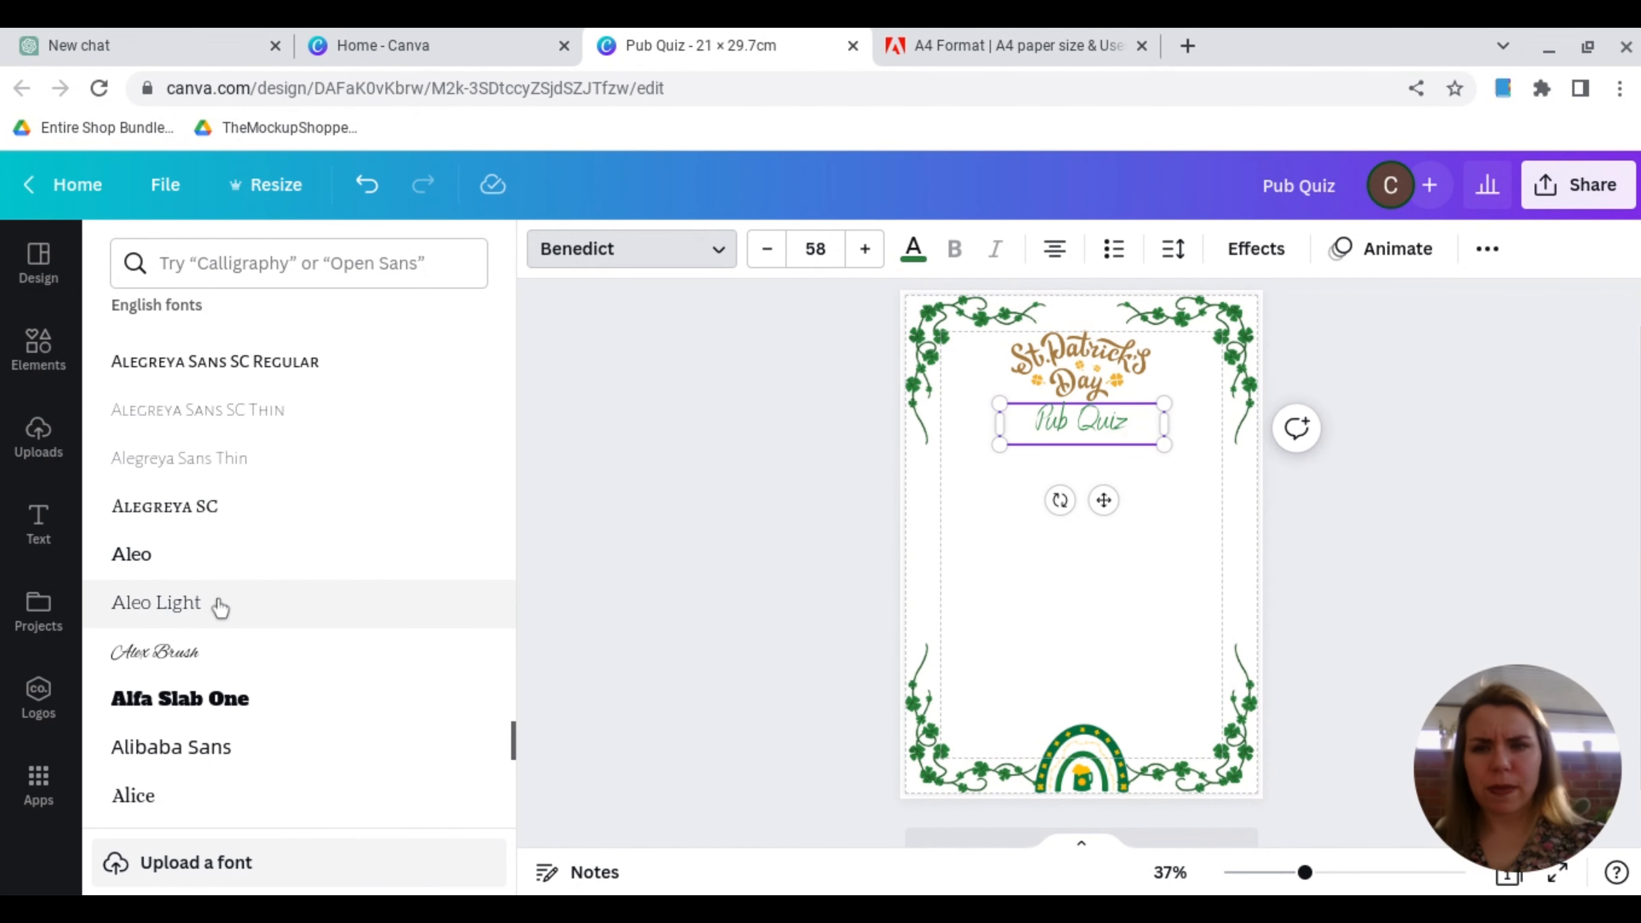
{"action": "scroll", "coordinate": [219, 608], "scroll_direction": "down", "scroll_amount": 3}
{"action": "left_click", "coordinate": [194, 440]}
{"action": "left_click", "coordinate": [845, 592]}
{"action": "left_click", "coordinate": [1091, 419]}
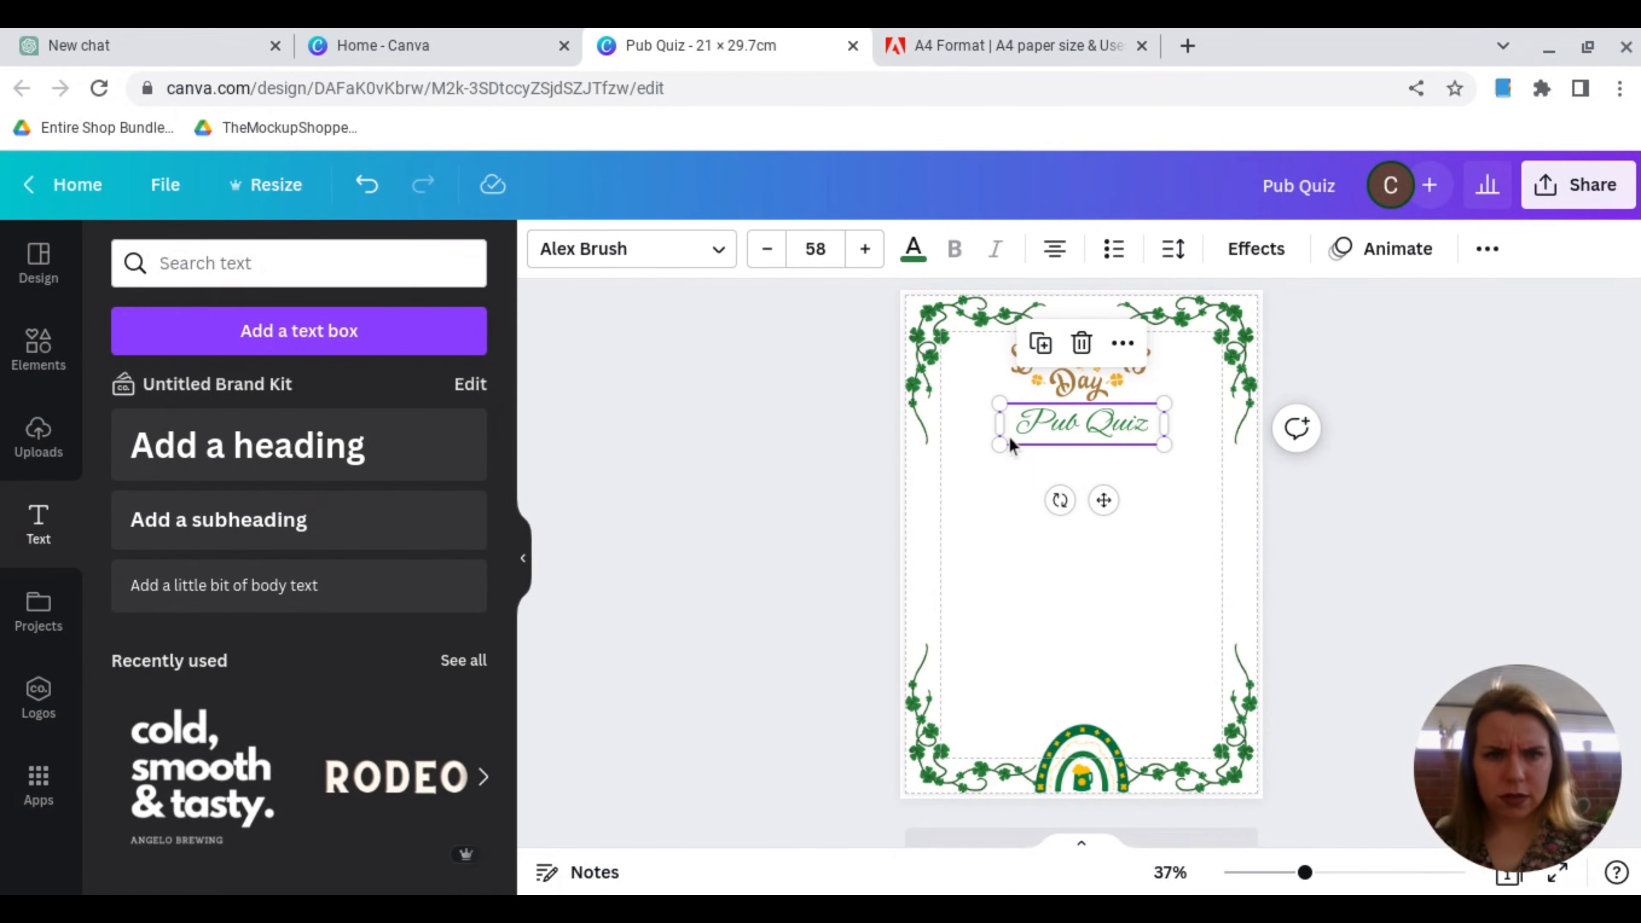
{"action": "left_click", "coordinate": [792, 511]}
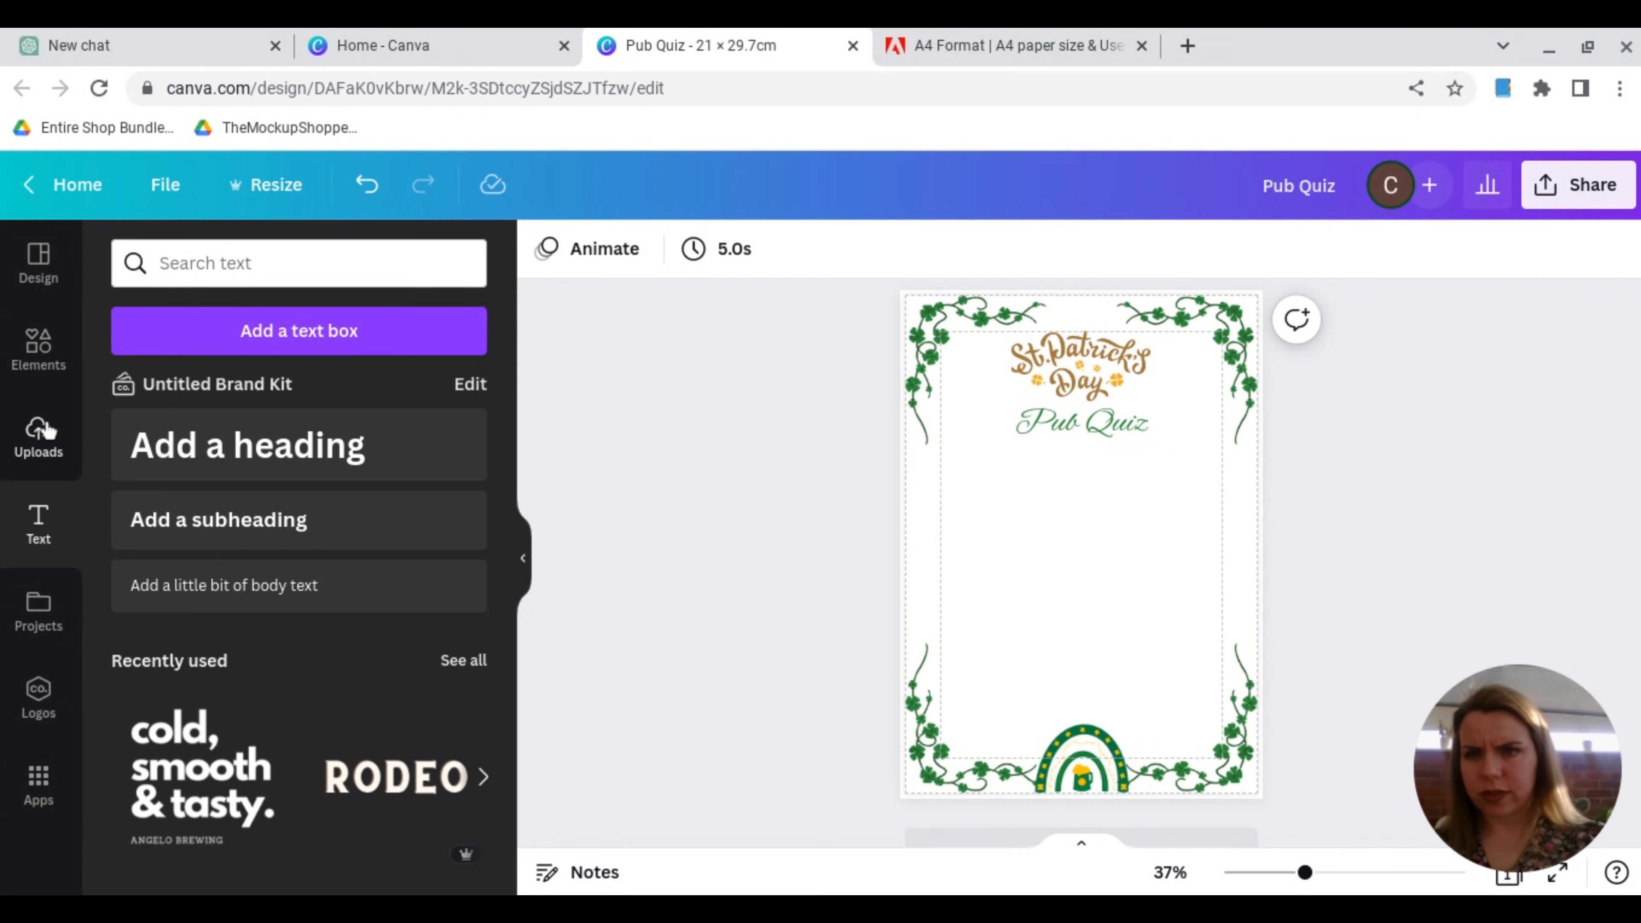
Step: Add the recently used leprechaun graphic and shrink it to fit beside the gold St. Patrick's Day lettering, on its left
{"action": "left_click", "coordinate": [39, 355]}
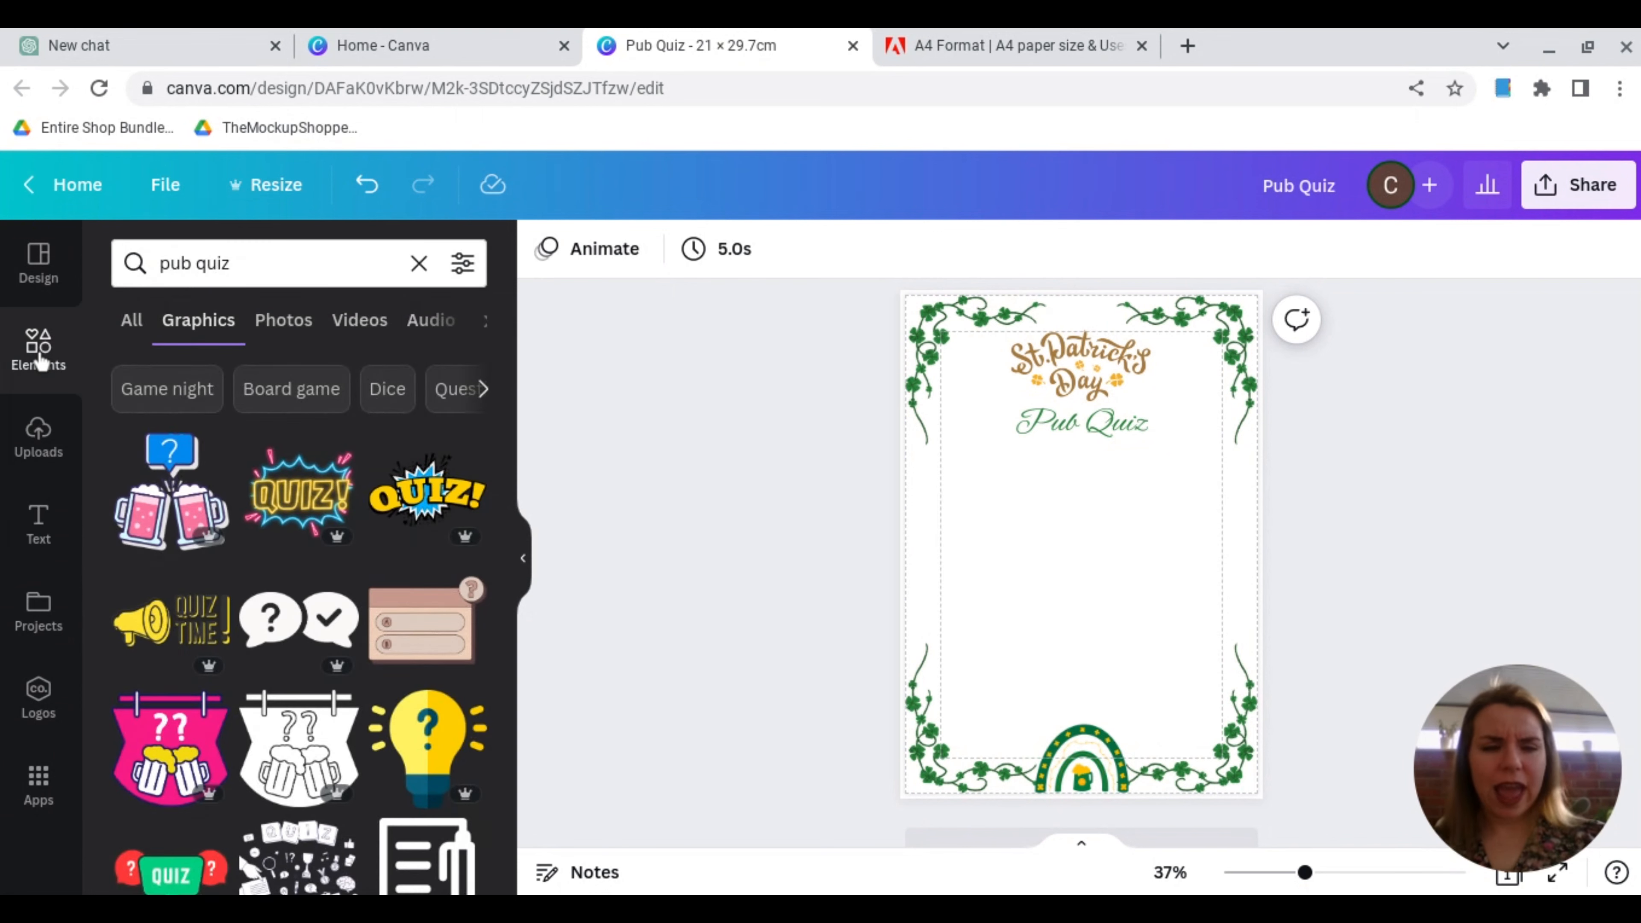
{"action": "left_click", "coordinate": [419, 263]}
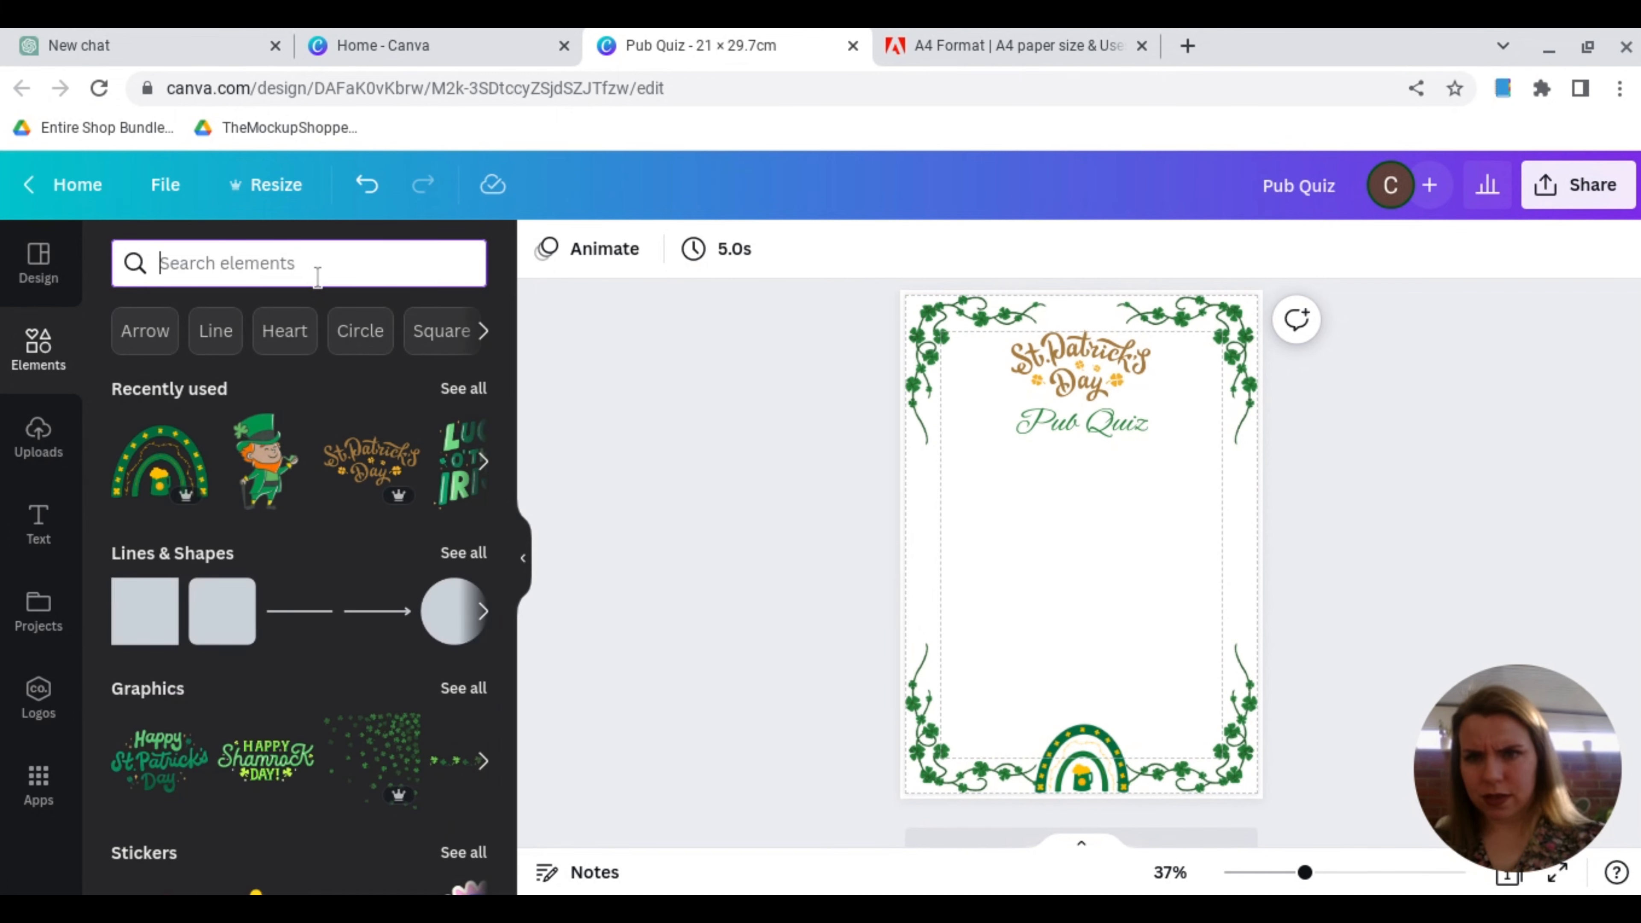
{"action": "left_click", "coordinate": [264, 492]}
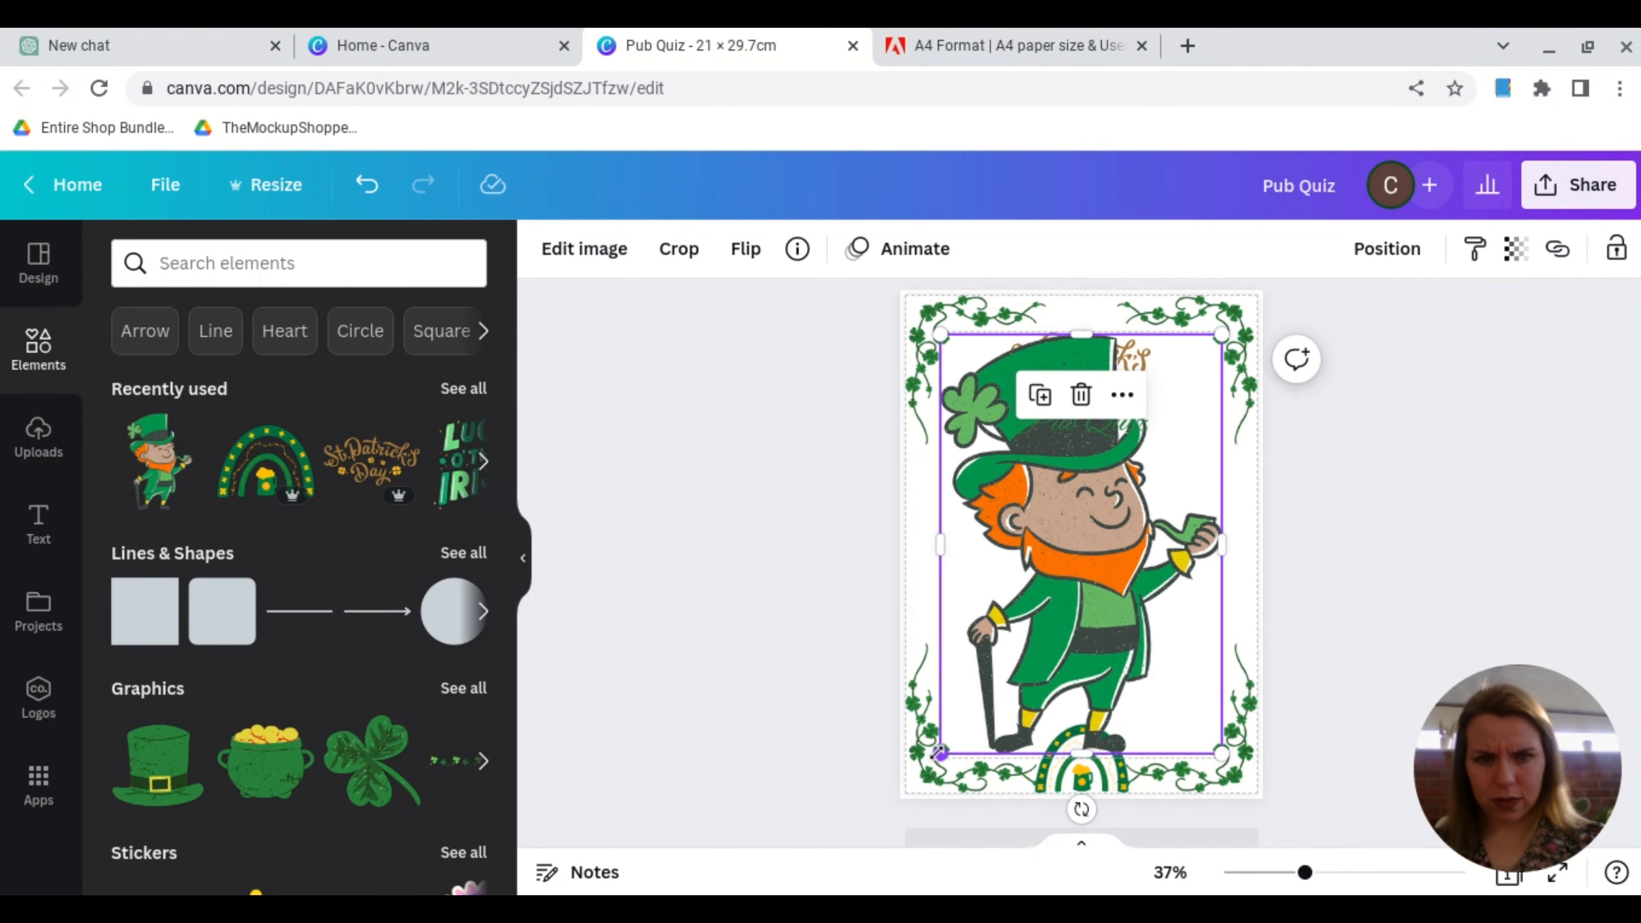
{"action": "left_click_drag", "start_coordinate": [938, 752], "coordinate": [976, 408]}
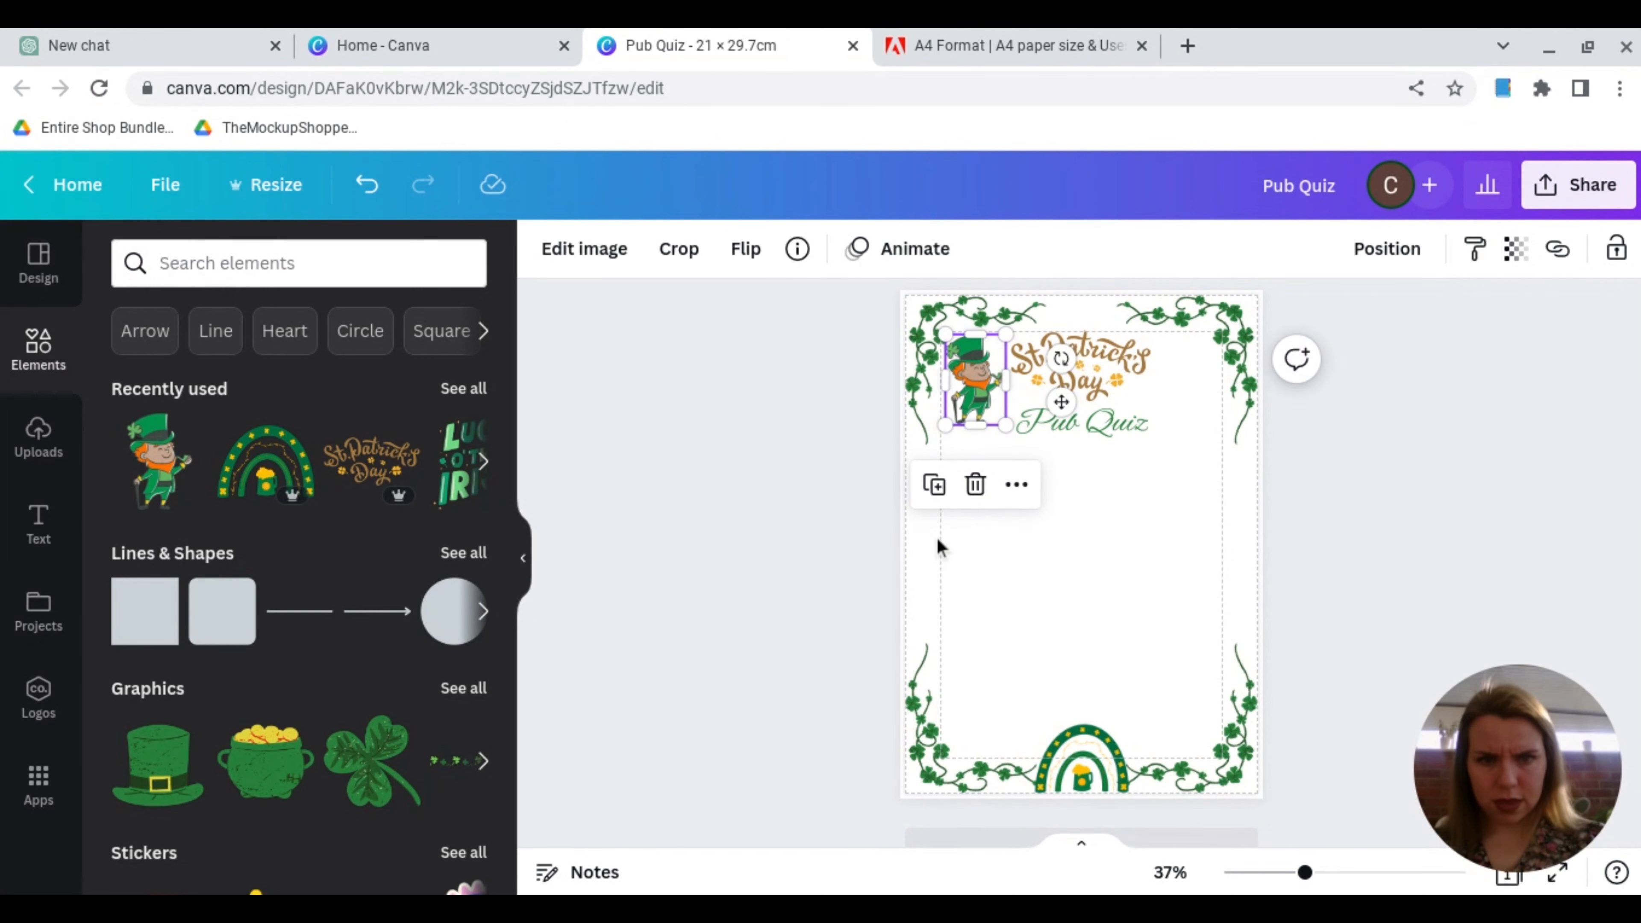
Step: Duplicate the leprechaun, place the copy level with it to the right of the title lettering and flip it horizontally
{"action": "left_click", "coordinate": [934, 486]}
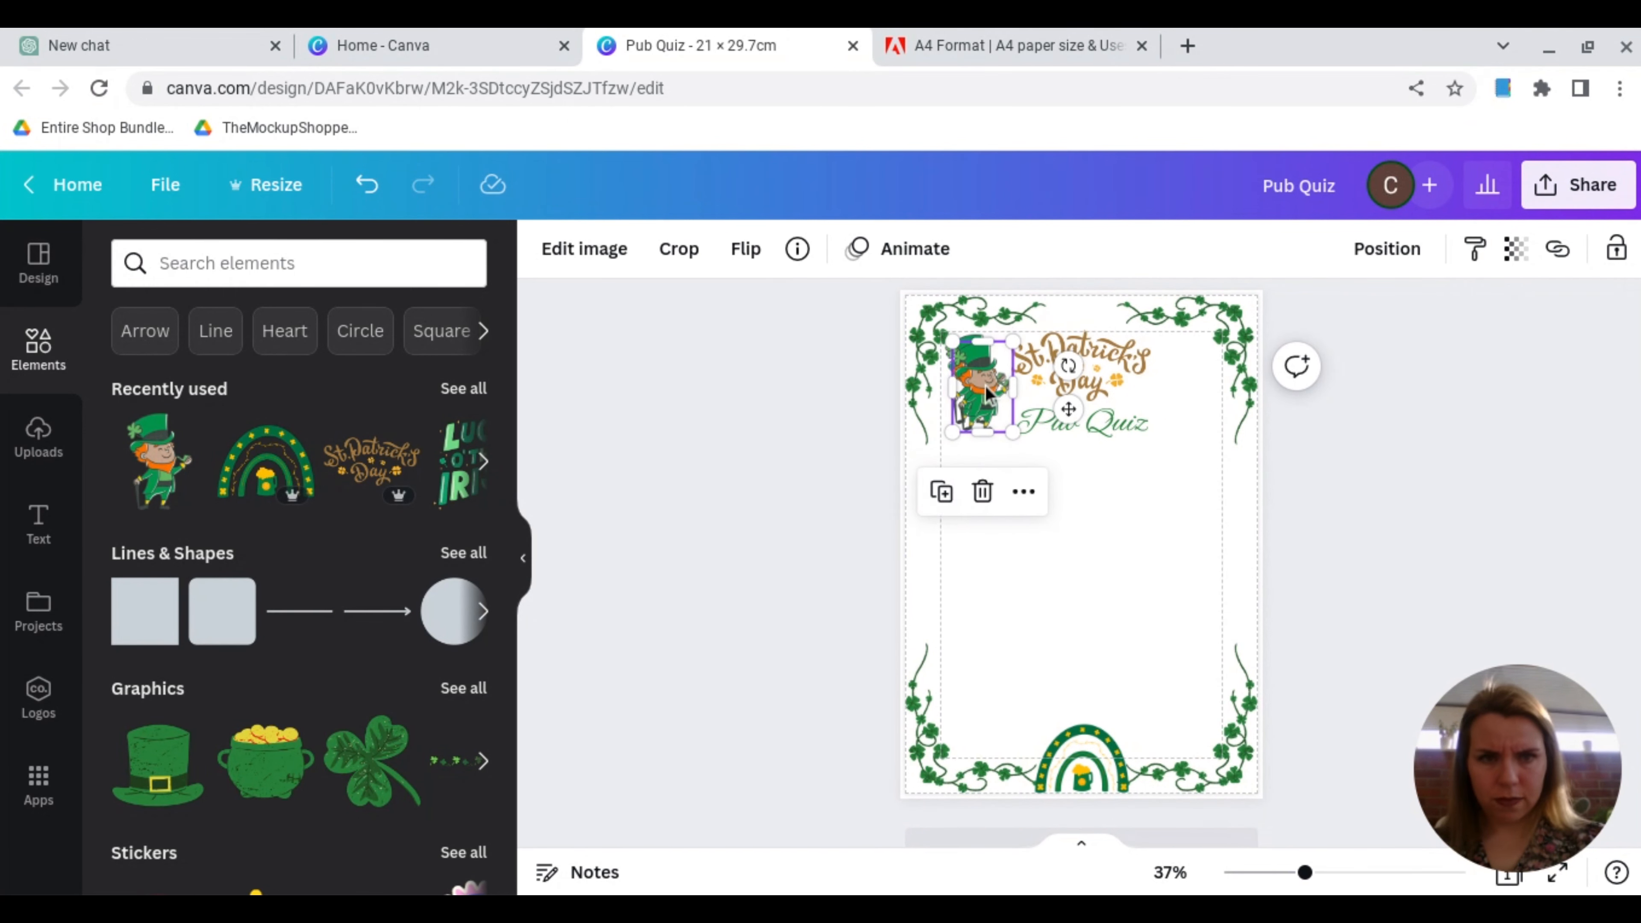
{"action": "left_click_drag", "start_coordinate": [999, 392], "coordinate": [1195, 386]}
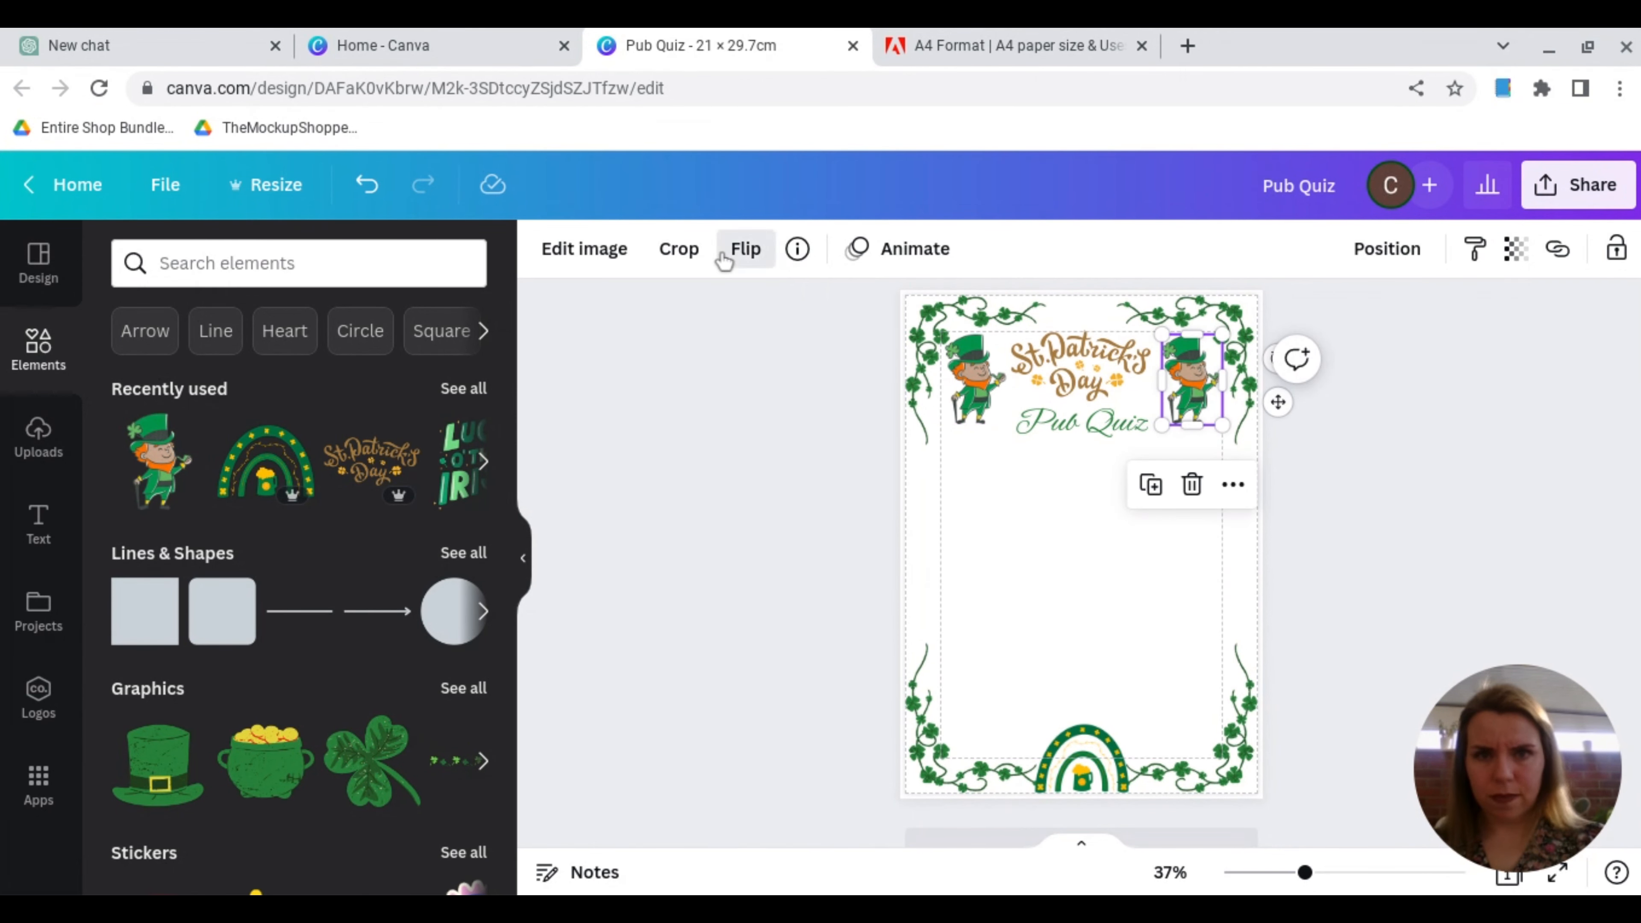
{"action": "scroll", "coordinate": [848, 562], "scroll_direction": "up", "scroll_amount": 1}
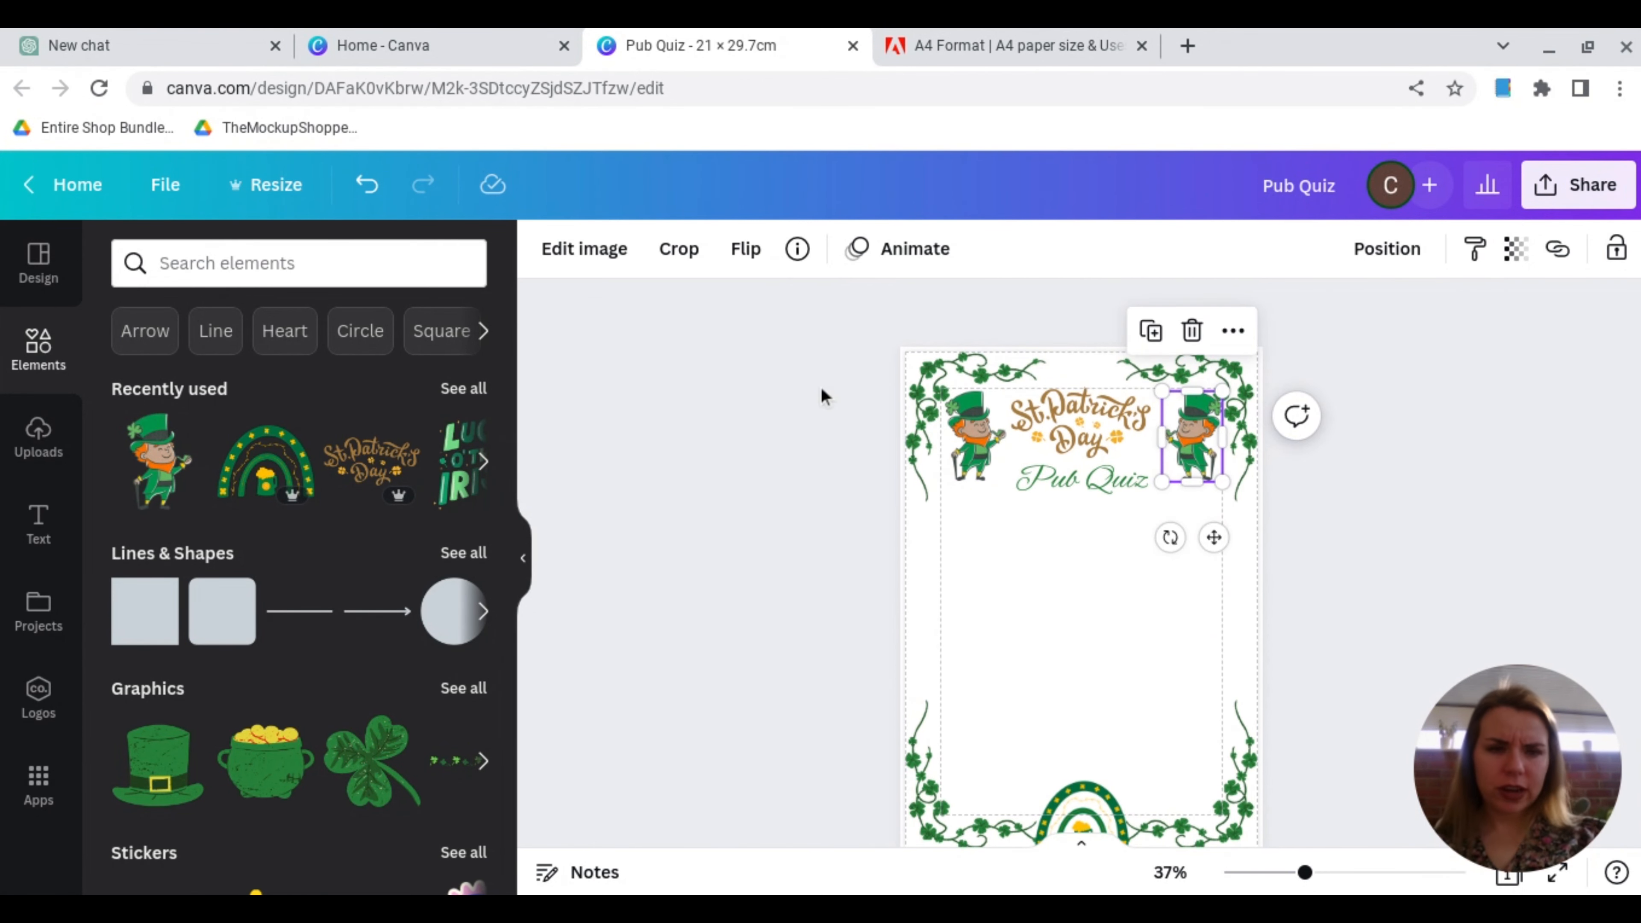
{"action": "scroll", "coordinate": [821, 385], "scroll_direction": "down", "scroll_amount": 2}
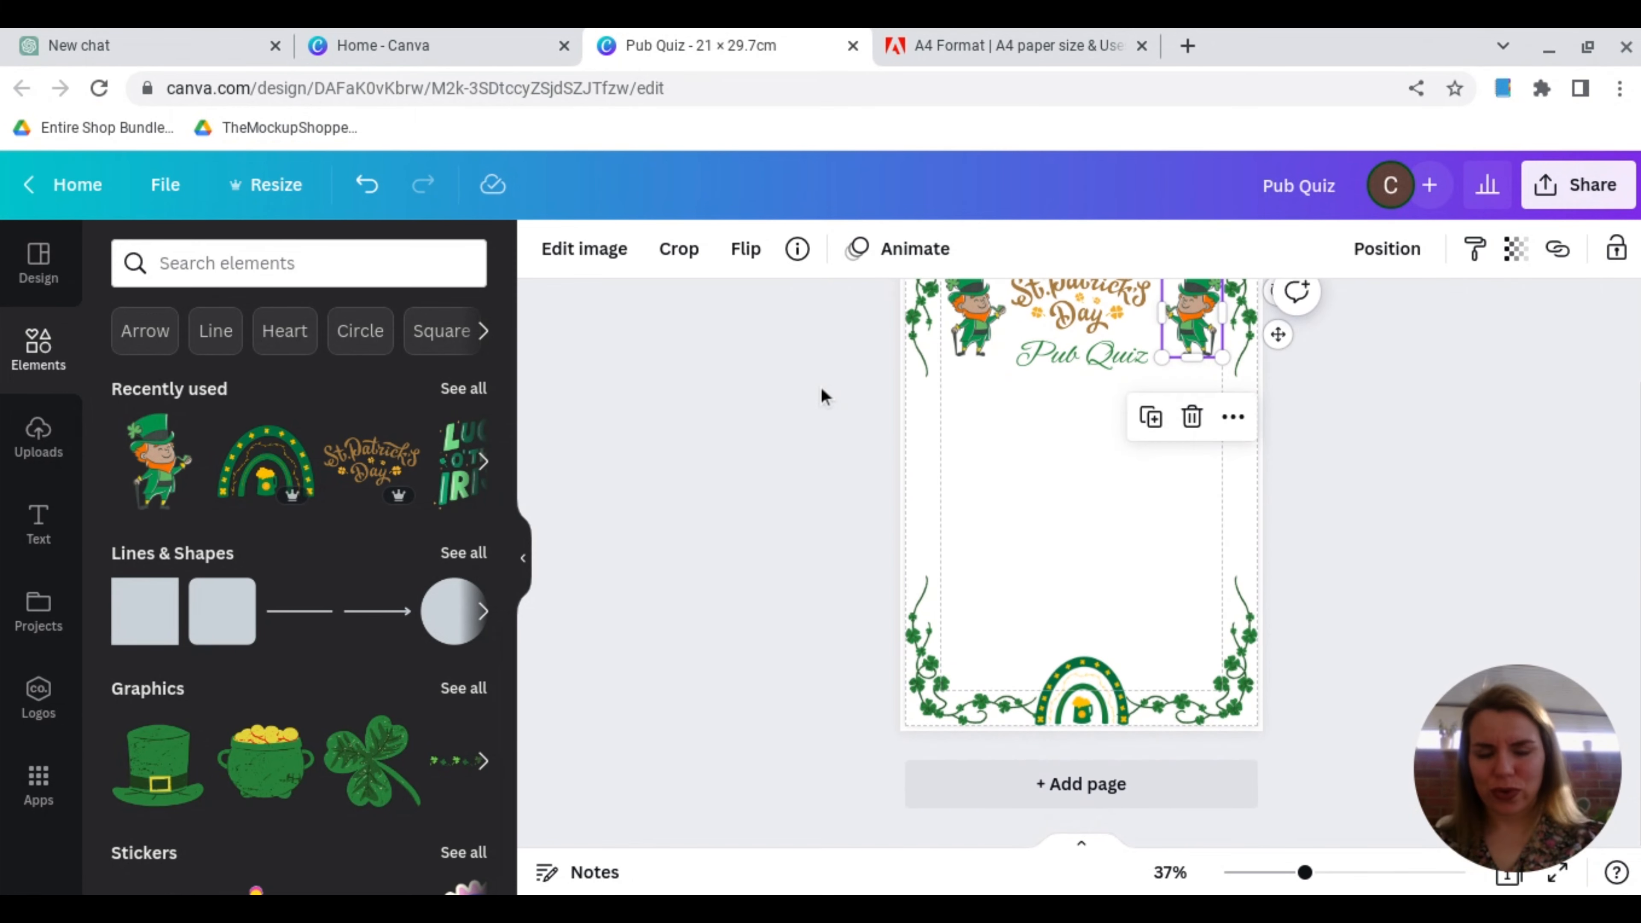
Step: Switch to ChatGPT and ask "can i have 5 topics for an irish pub quiz"
{"action": "left_click", "coordinate": [217, 47]}
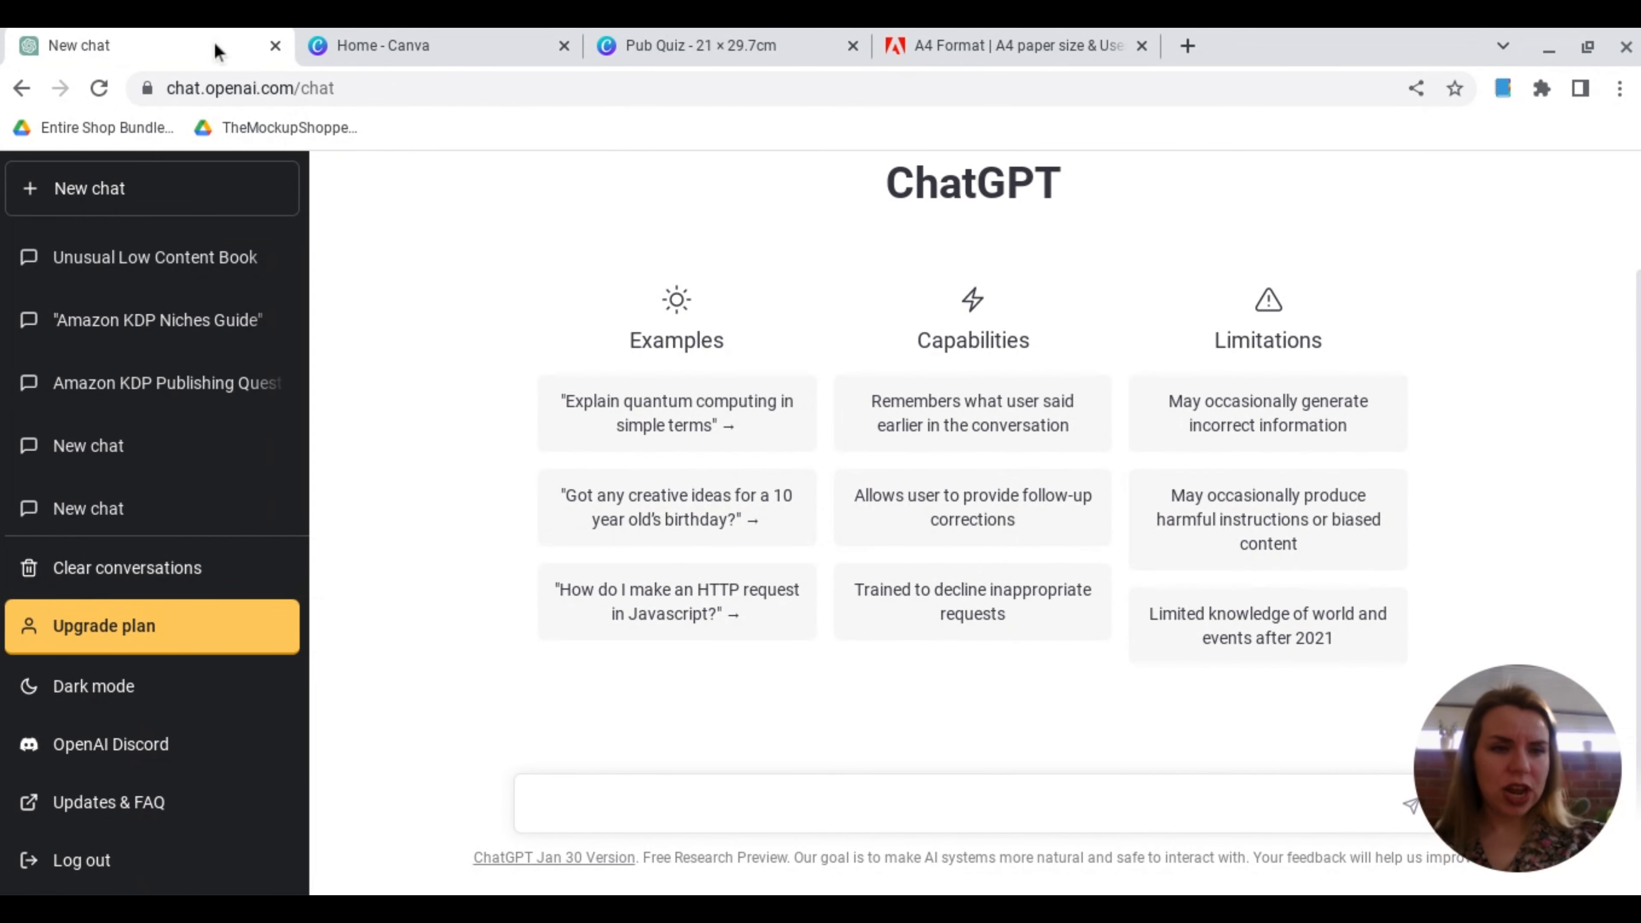
{"action": "left_click", "coordinate": [556, 801]}
{"action": "type", "text": "can i have "}
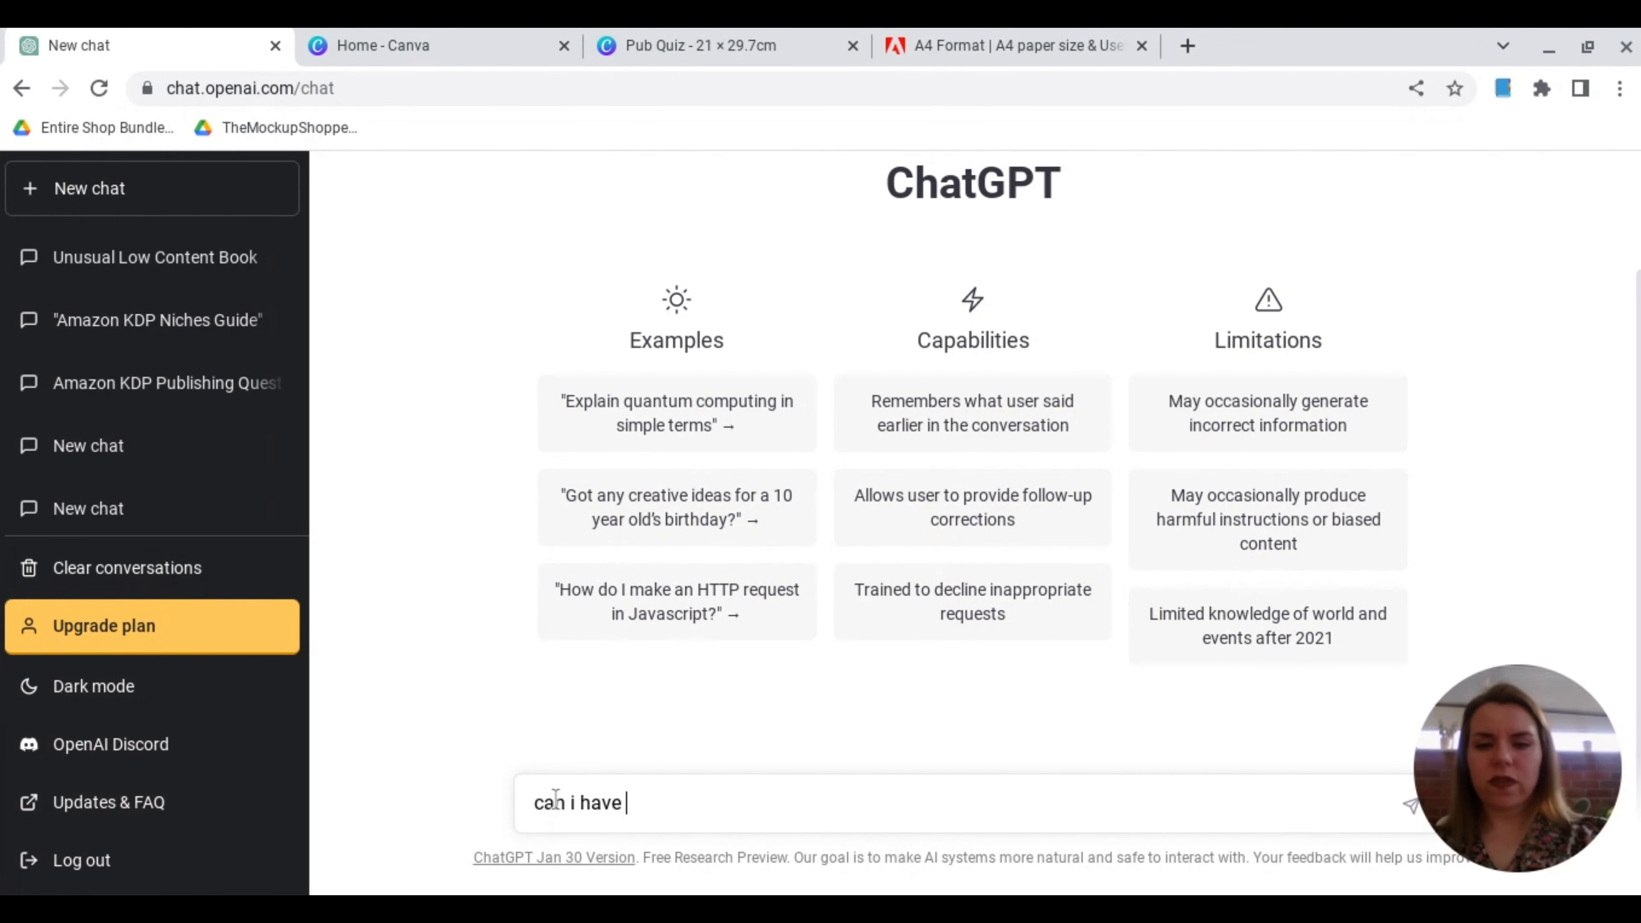
{"action": "type", "text": "5 topics for an irish pub quiz"}
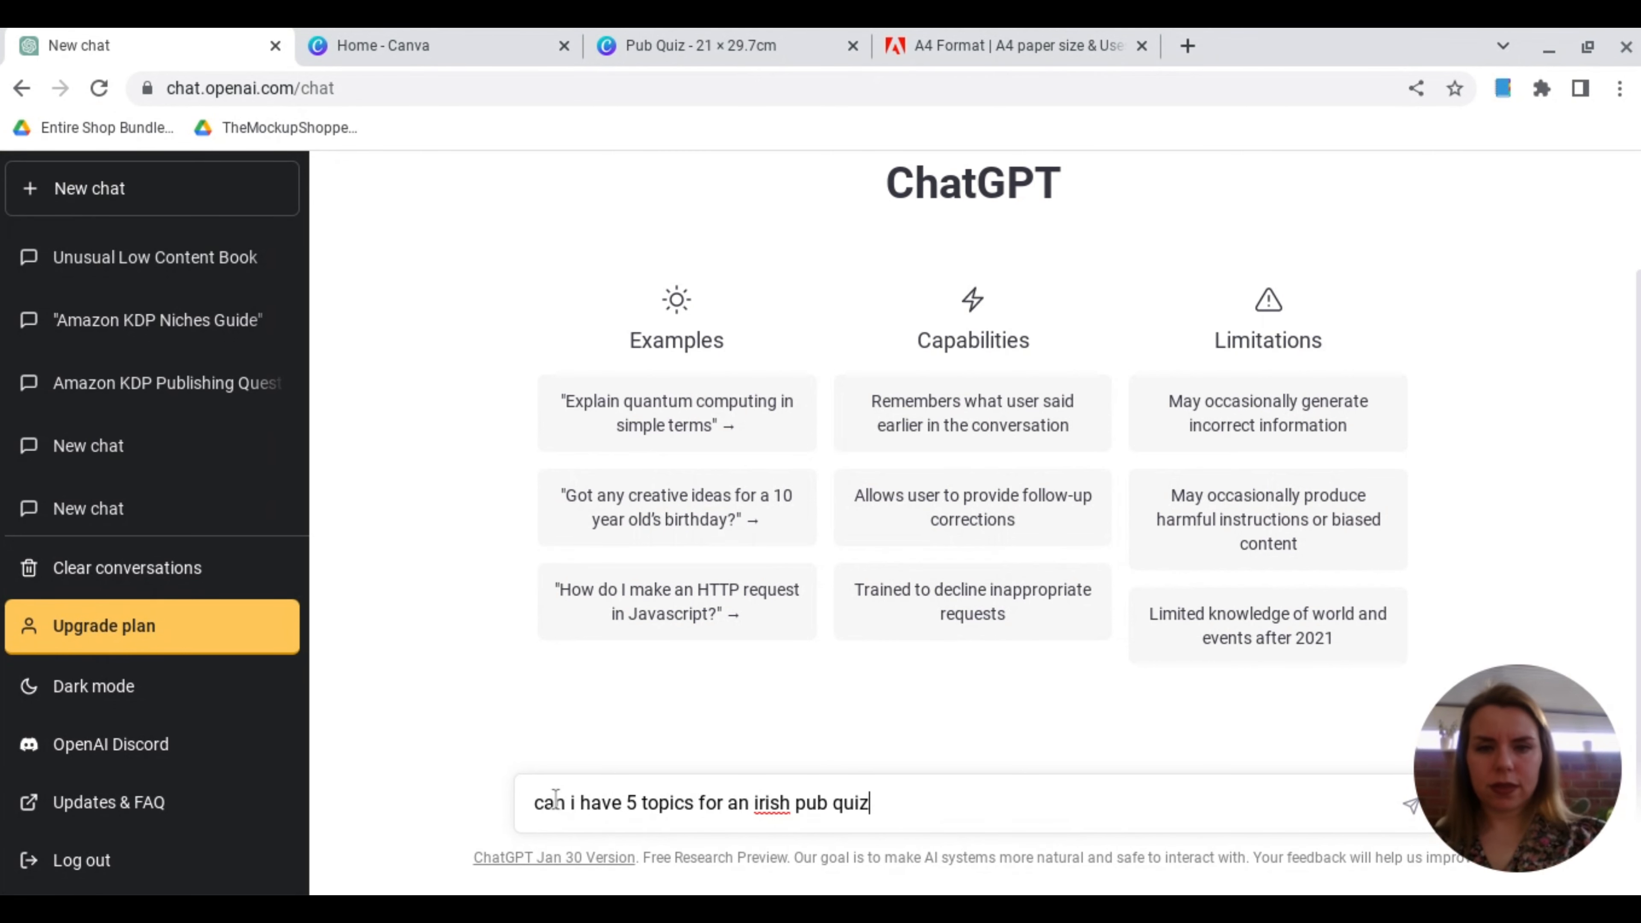
{"action": "key", "text": "Return"}
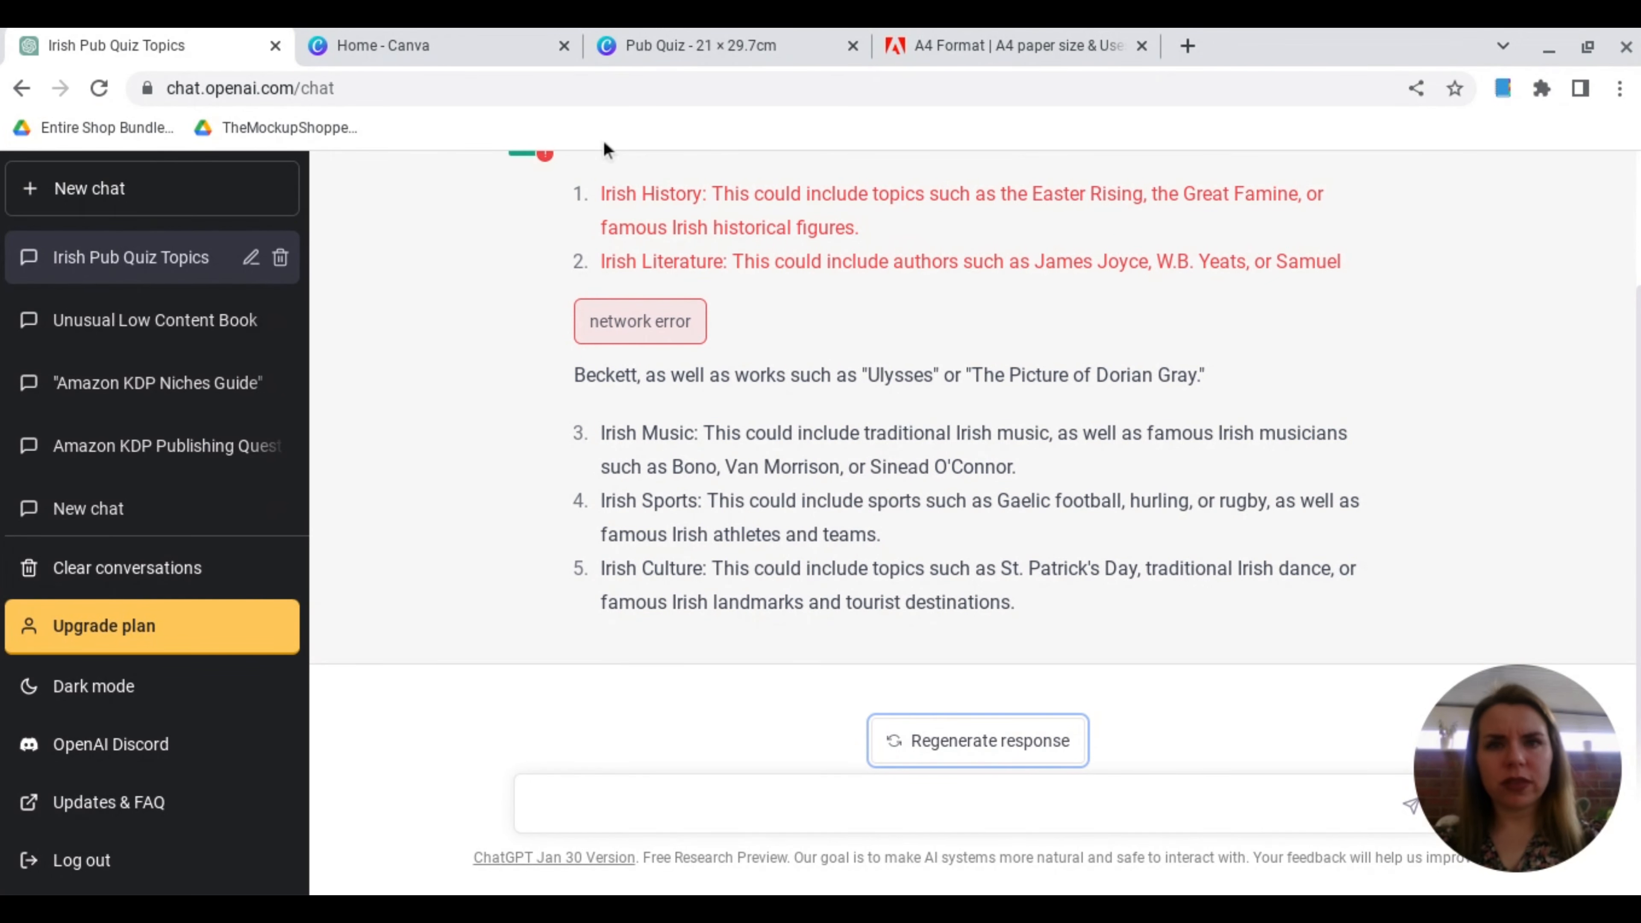
Step: Return to the Canva Pub Quiz design and add a single-line subheading "Irish History" just below the Pub Quiz heading, towards the left margin
{"action": "left_click", "coordinate": [656, 50]}
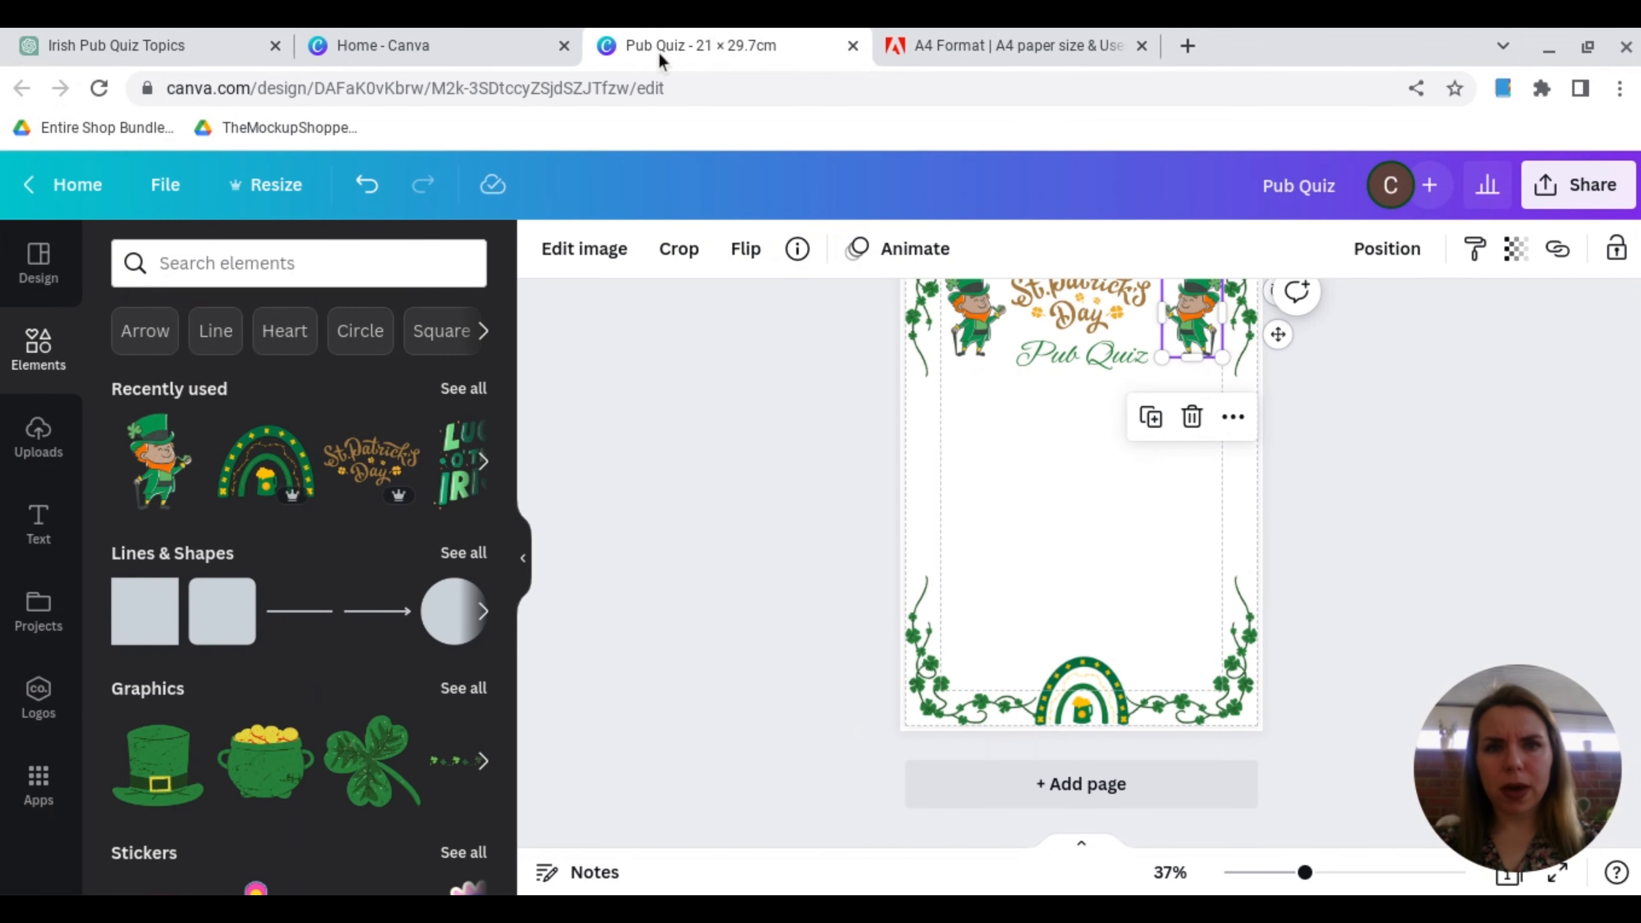
{"action": "left_click", "coordinate": [39, 525]}
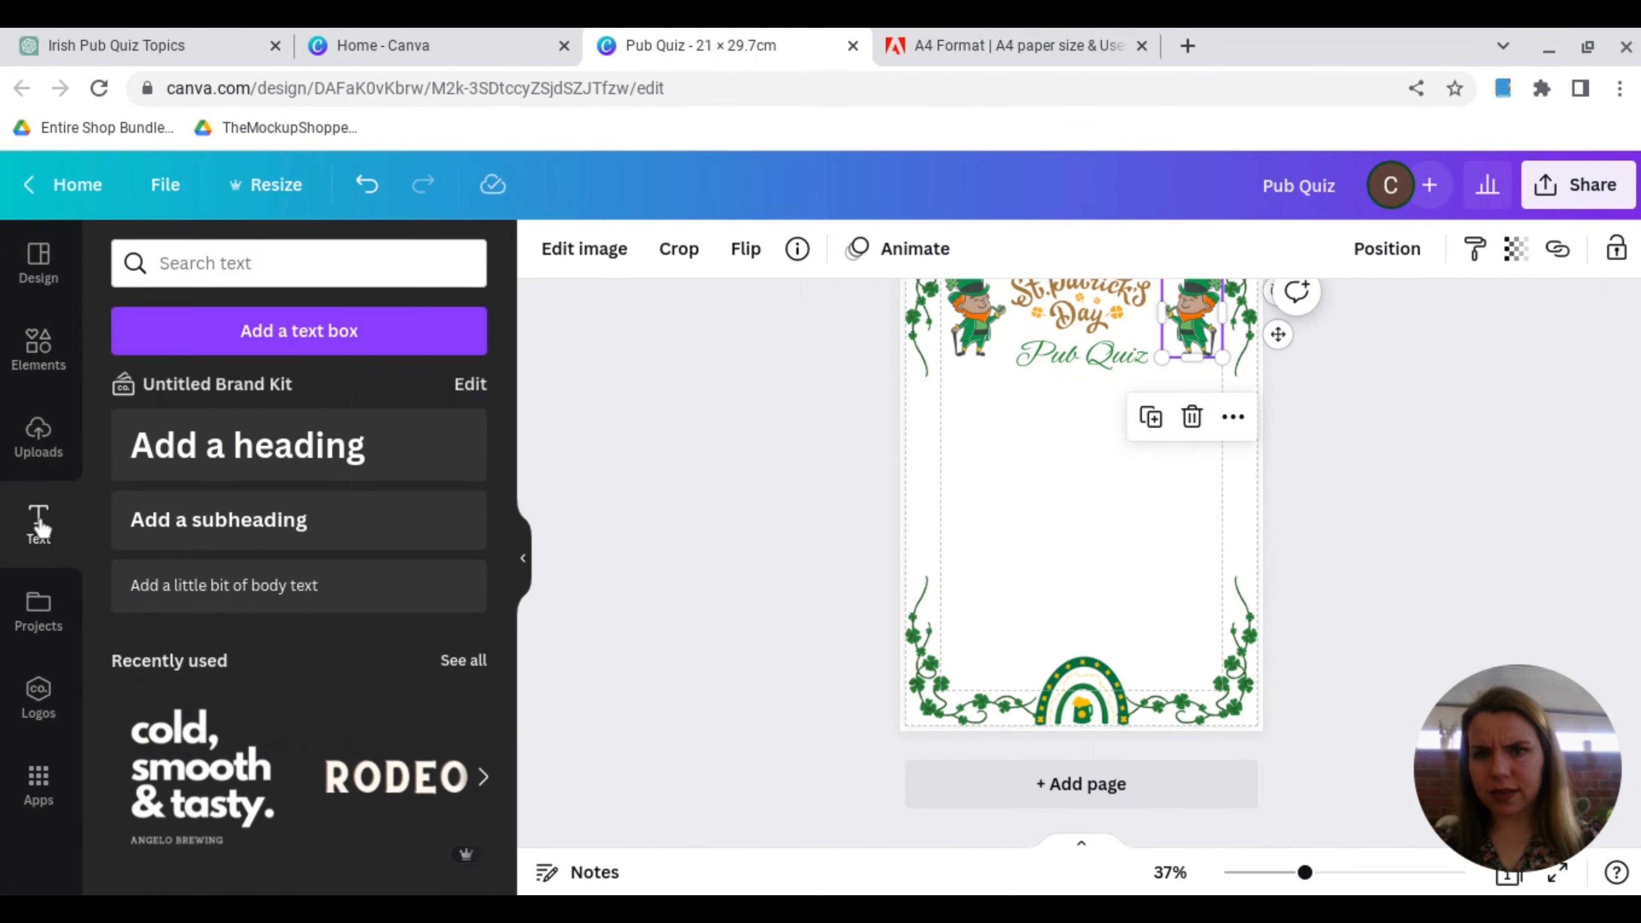
{"action": "left_click", "coordinate": [257, 521]}
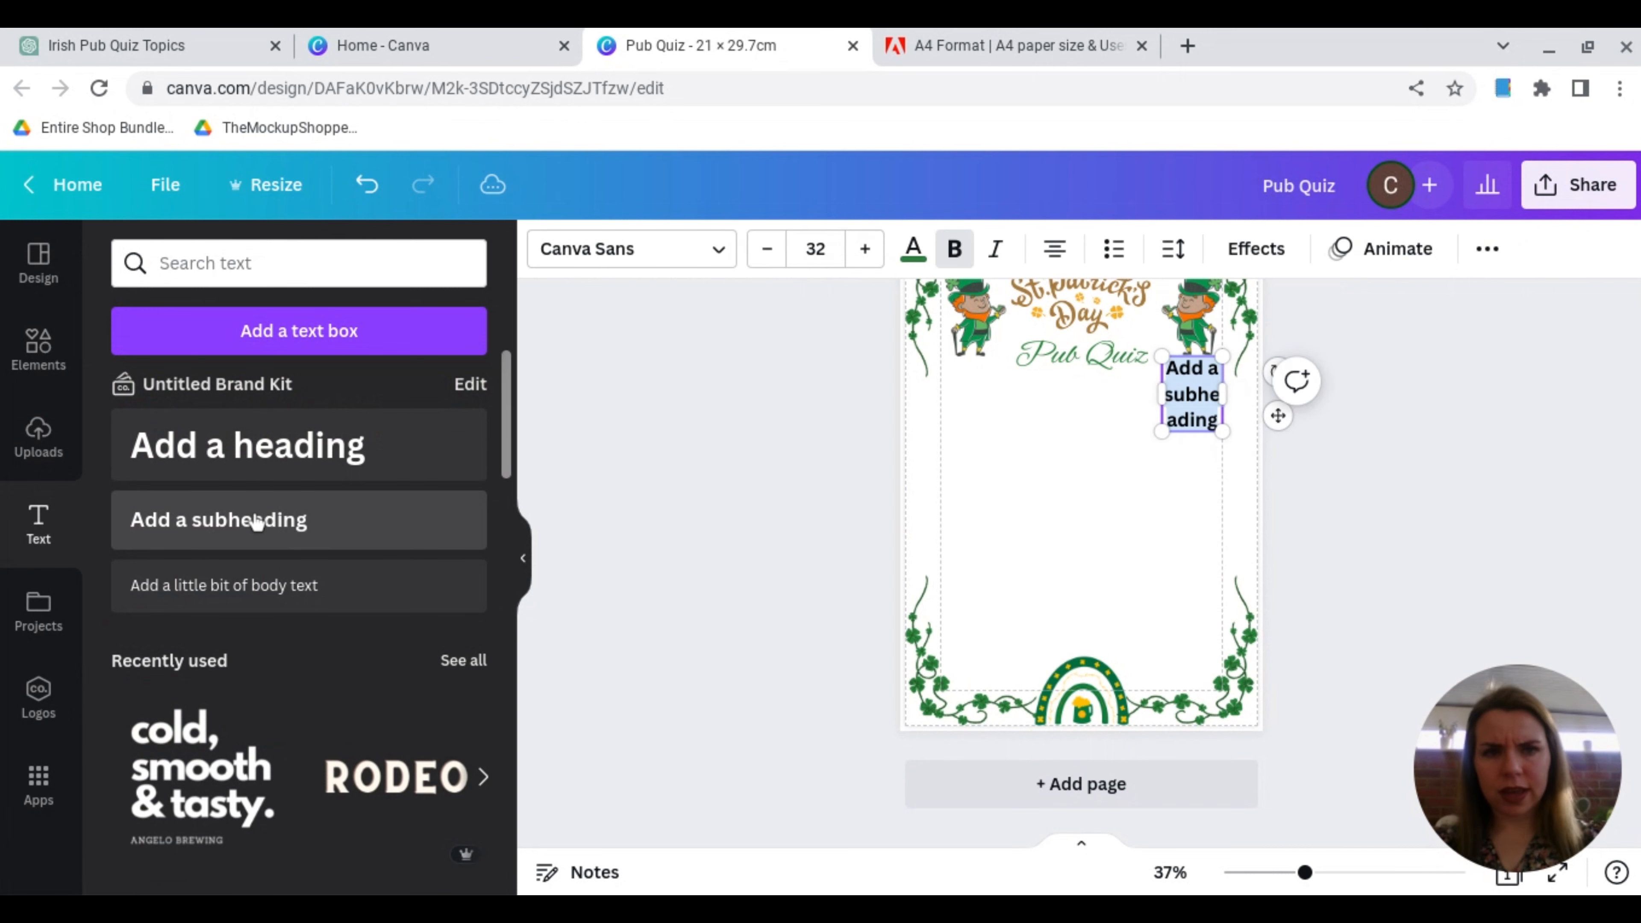
{"action": "type", "text": "Irish"}
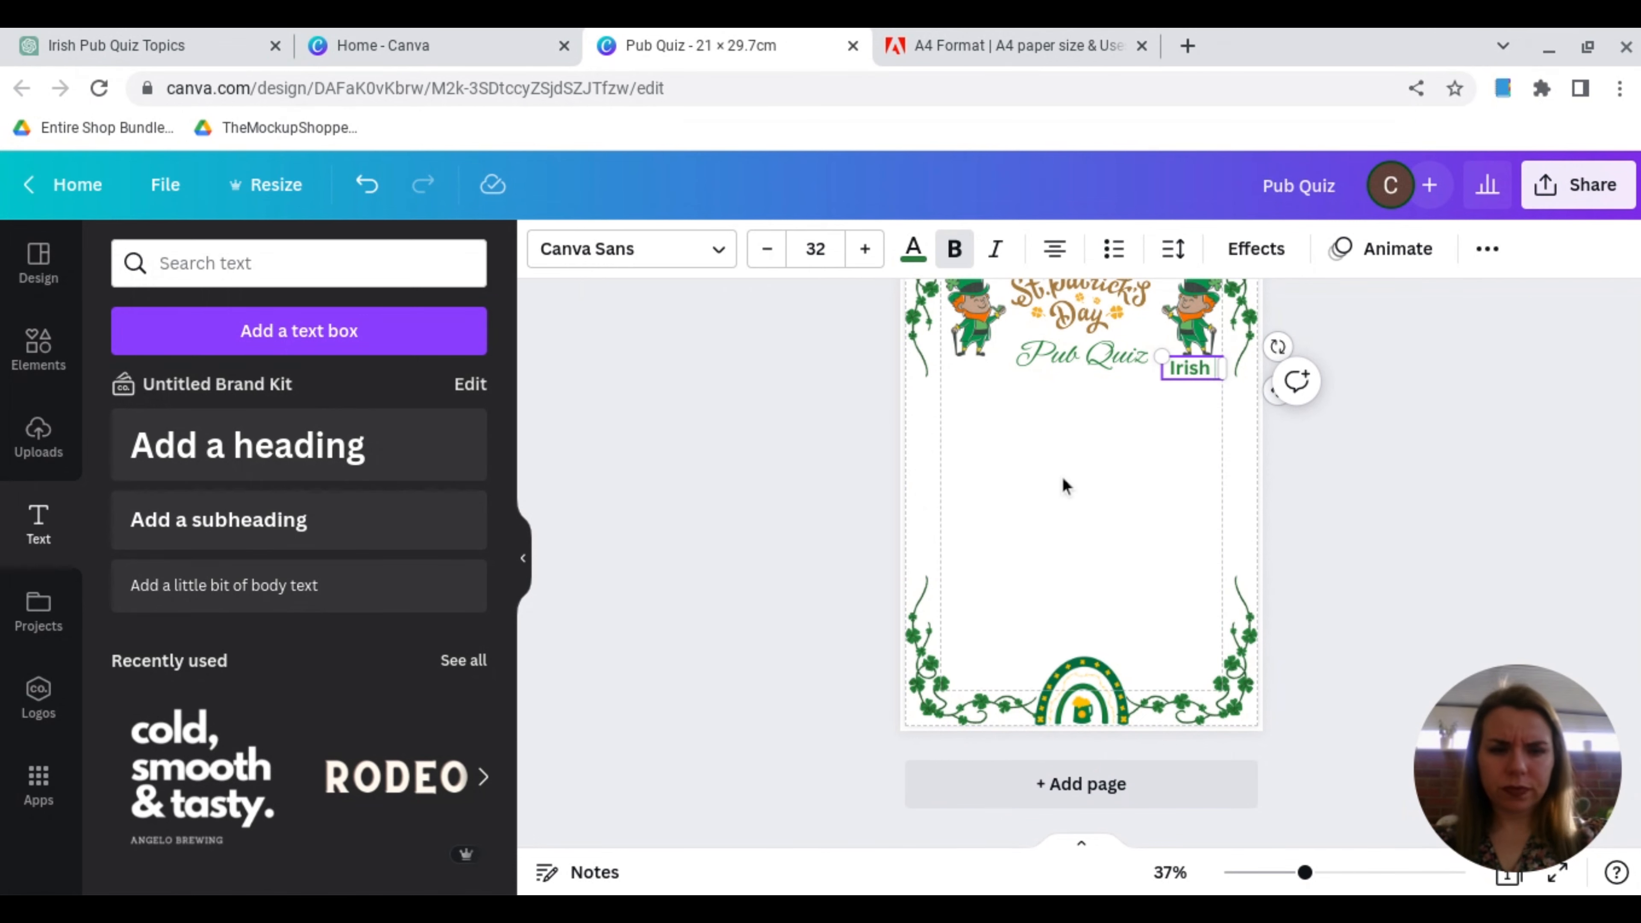
{"action": "type", "text": " Hist"}
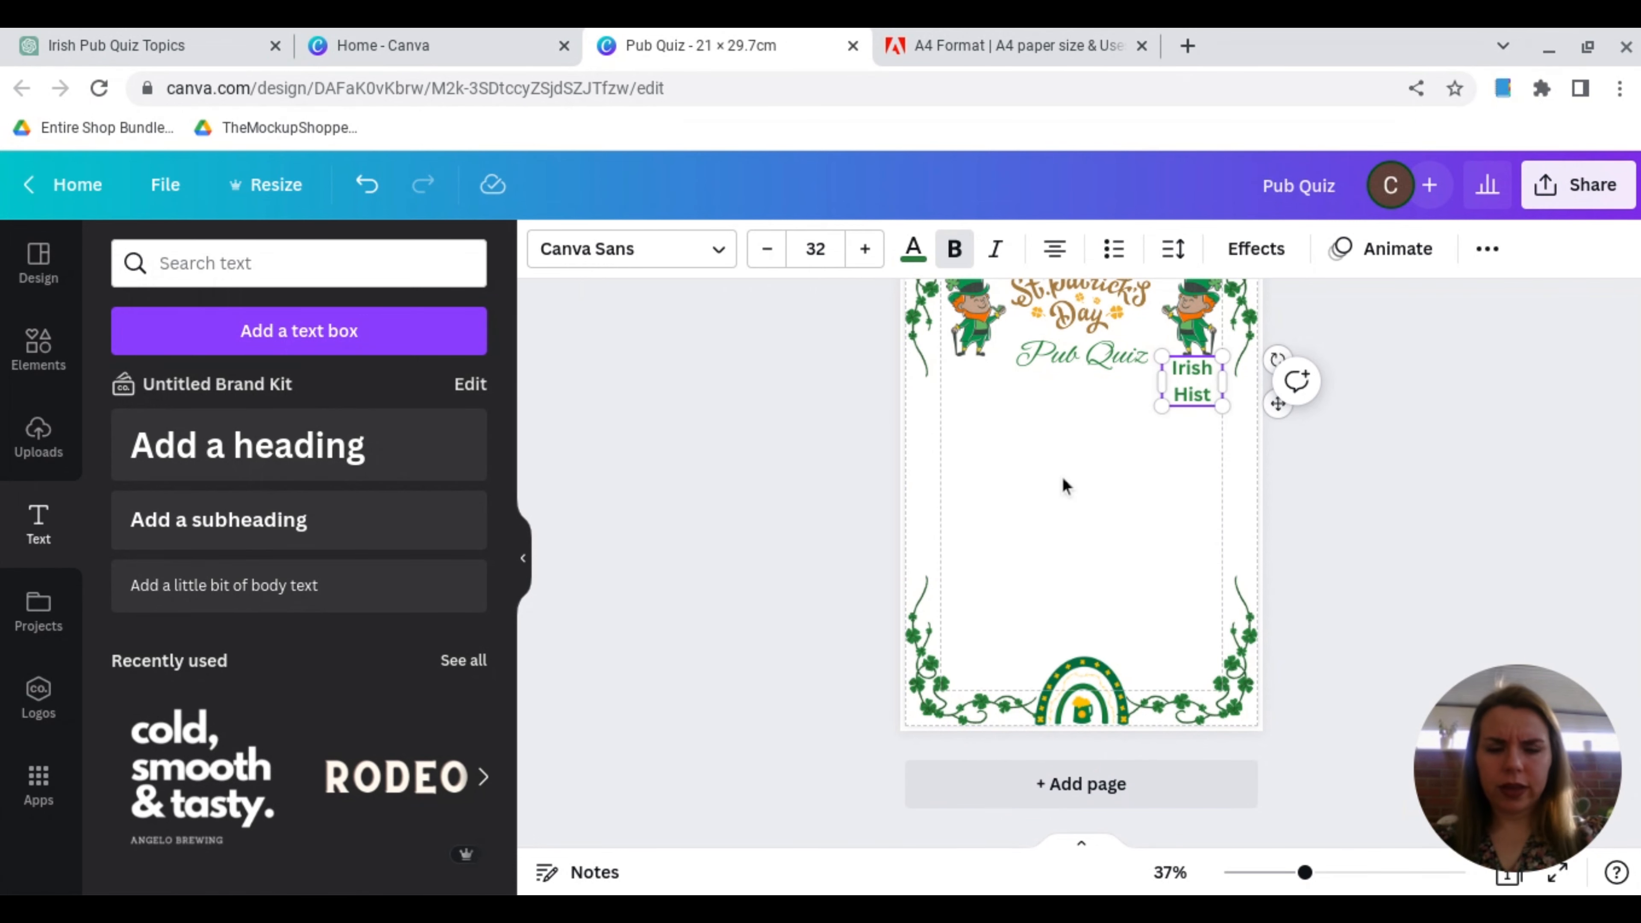
{"action": "type", "text": "ory"}
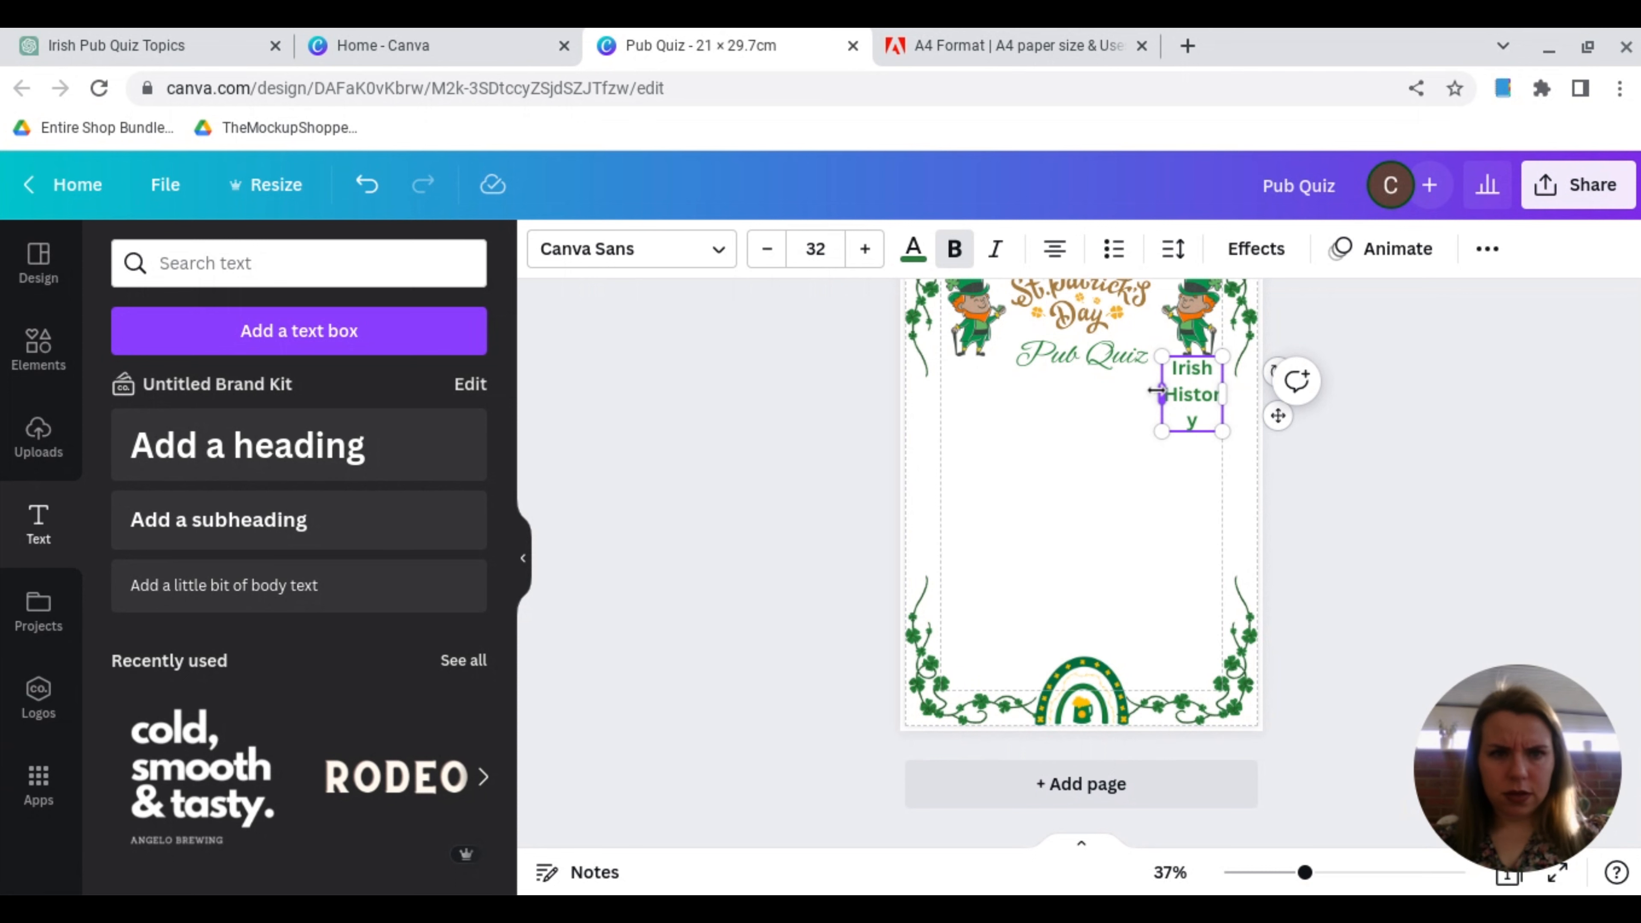
{"action": "left_click_drag", "start_coordinate": [1157, 390], "coordinate": [1001, 402]}
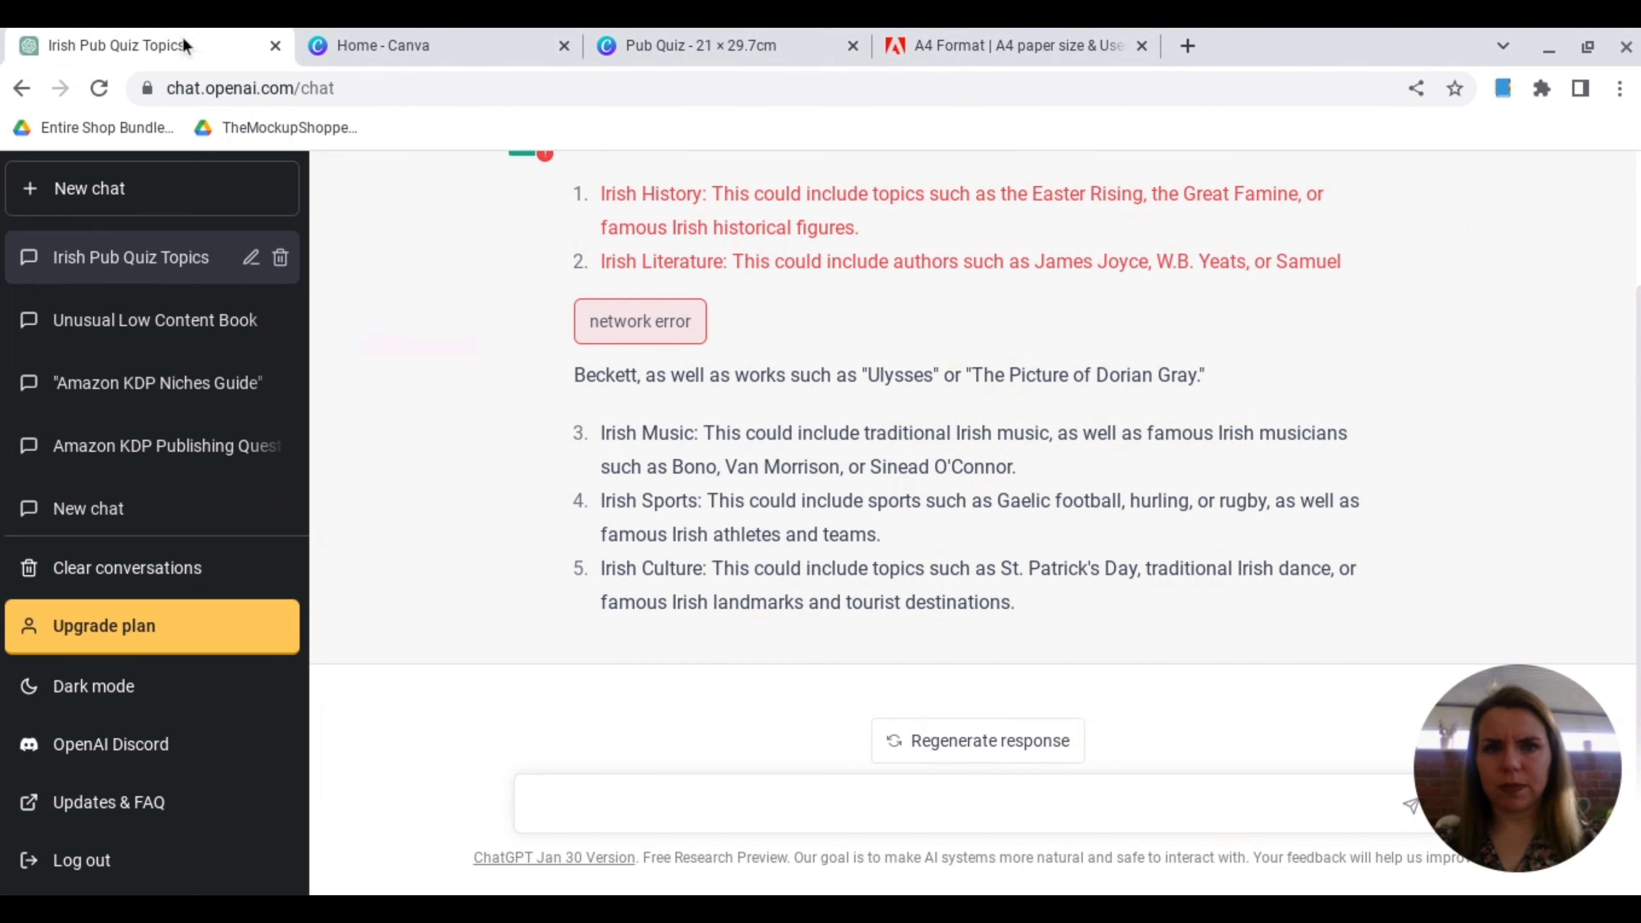
Step: Switch to ChatGPT and ask for 10 pub quiz questions for Irish History, followed by a request for the answers
{"action": "left_click", "coordinate": [182, 36]}
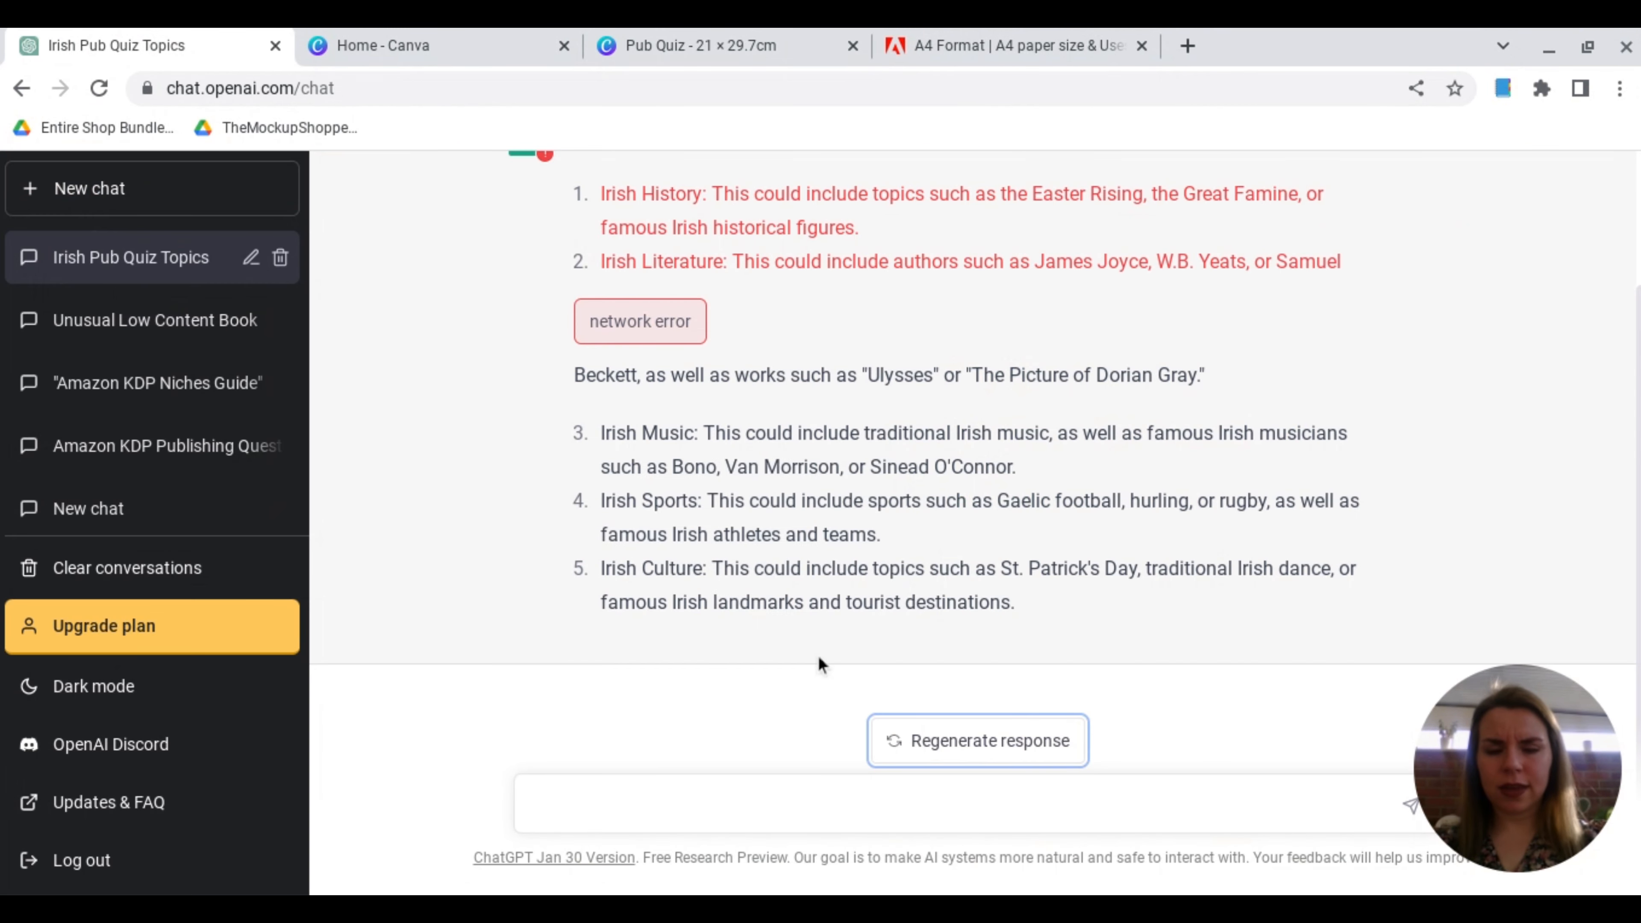
{"action": "left_click", "coordinate": [597, 802]}
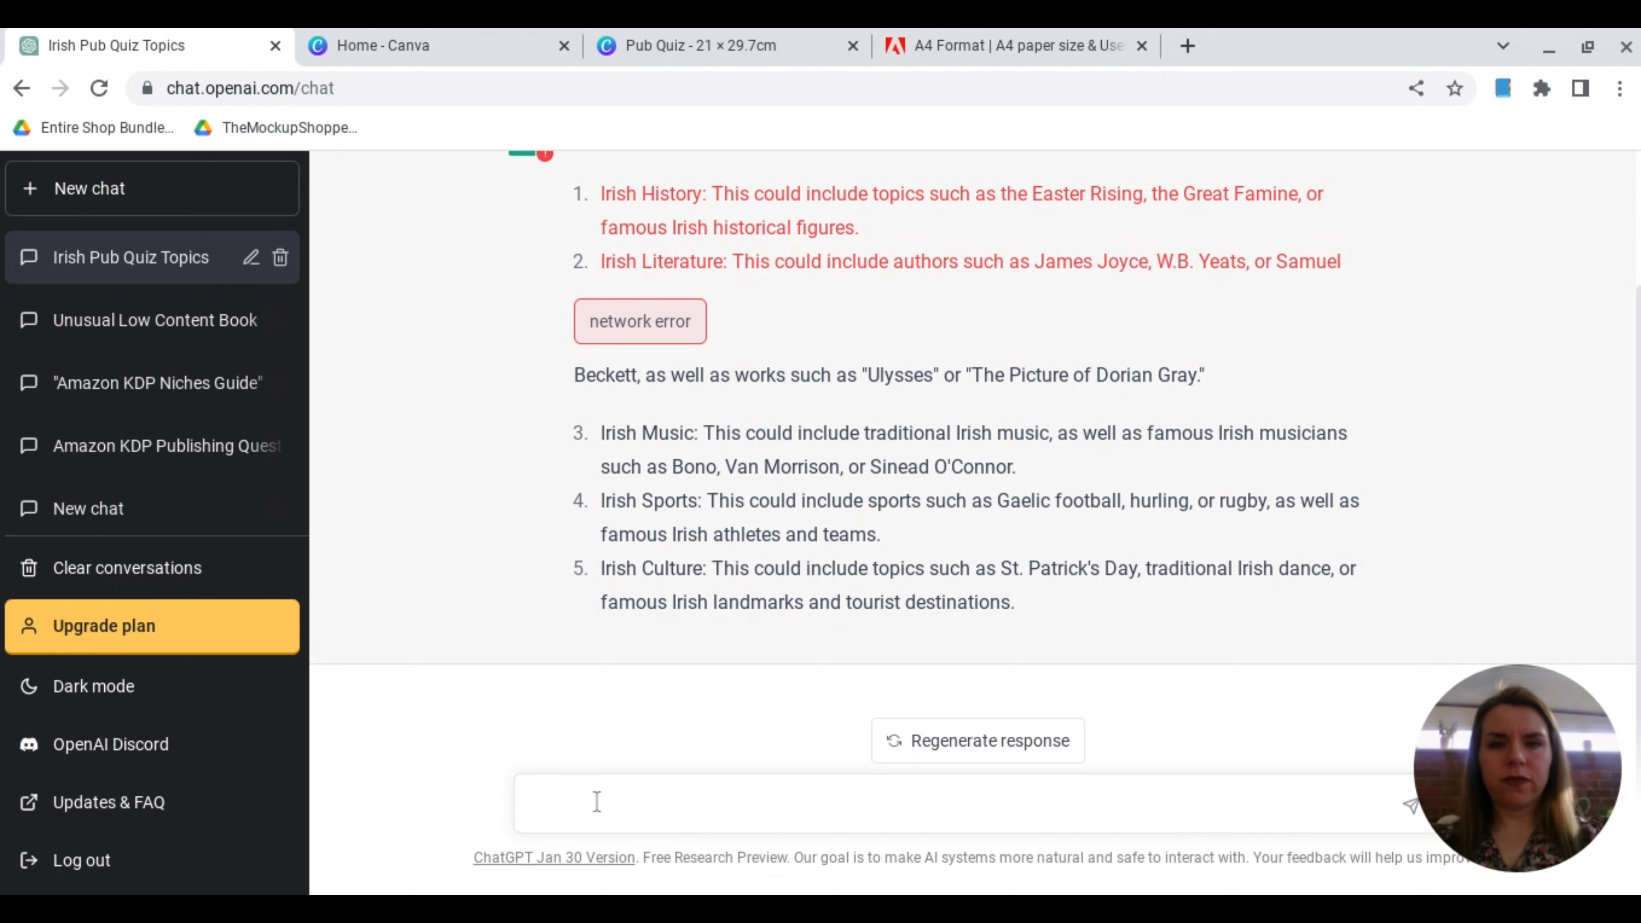
{"action": "type", "text": "Can I have 10 pub quiz questions for Irish History"}
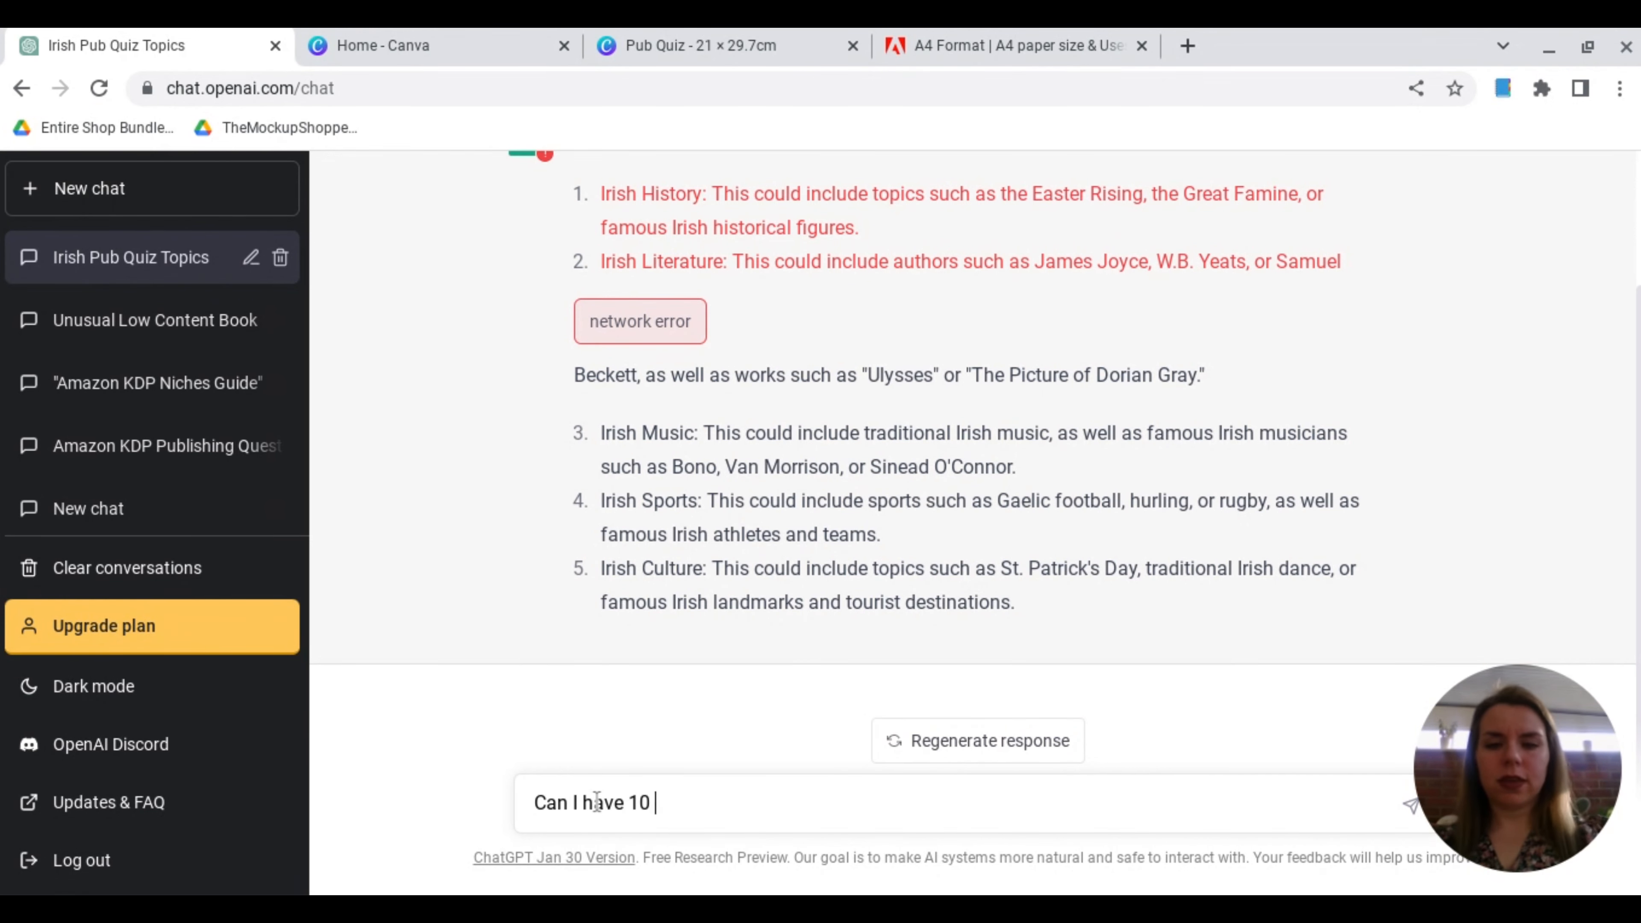
{"action": "key", "text": "Return"}
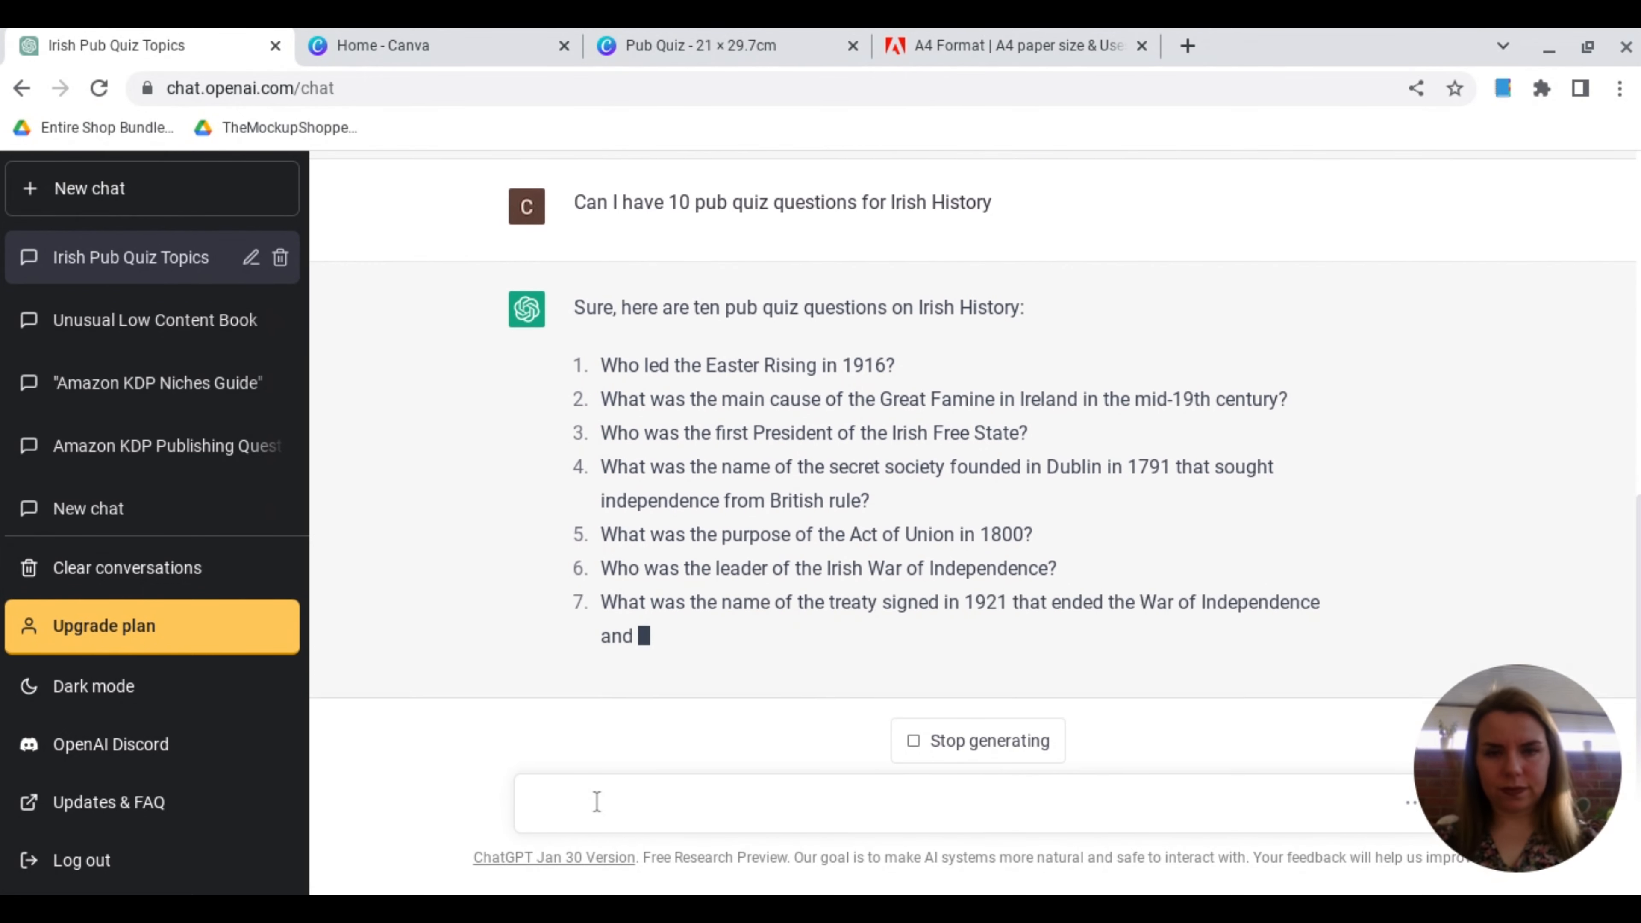
{"action": "type", "text": "can i have the answers"}
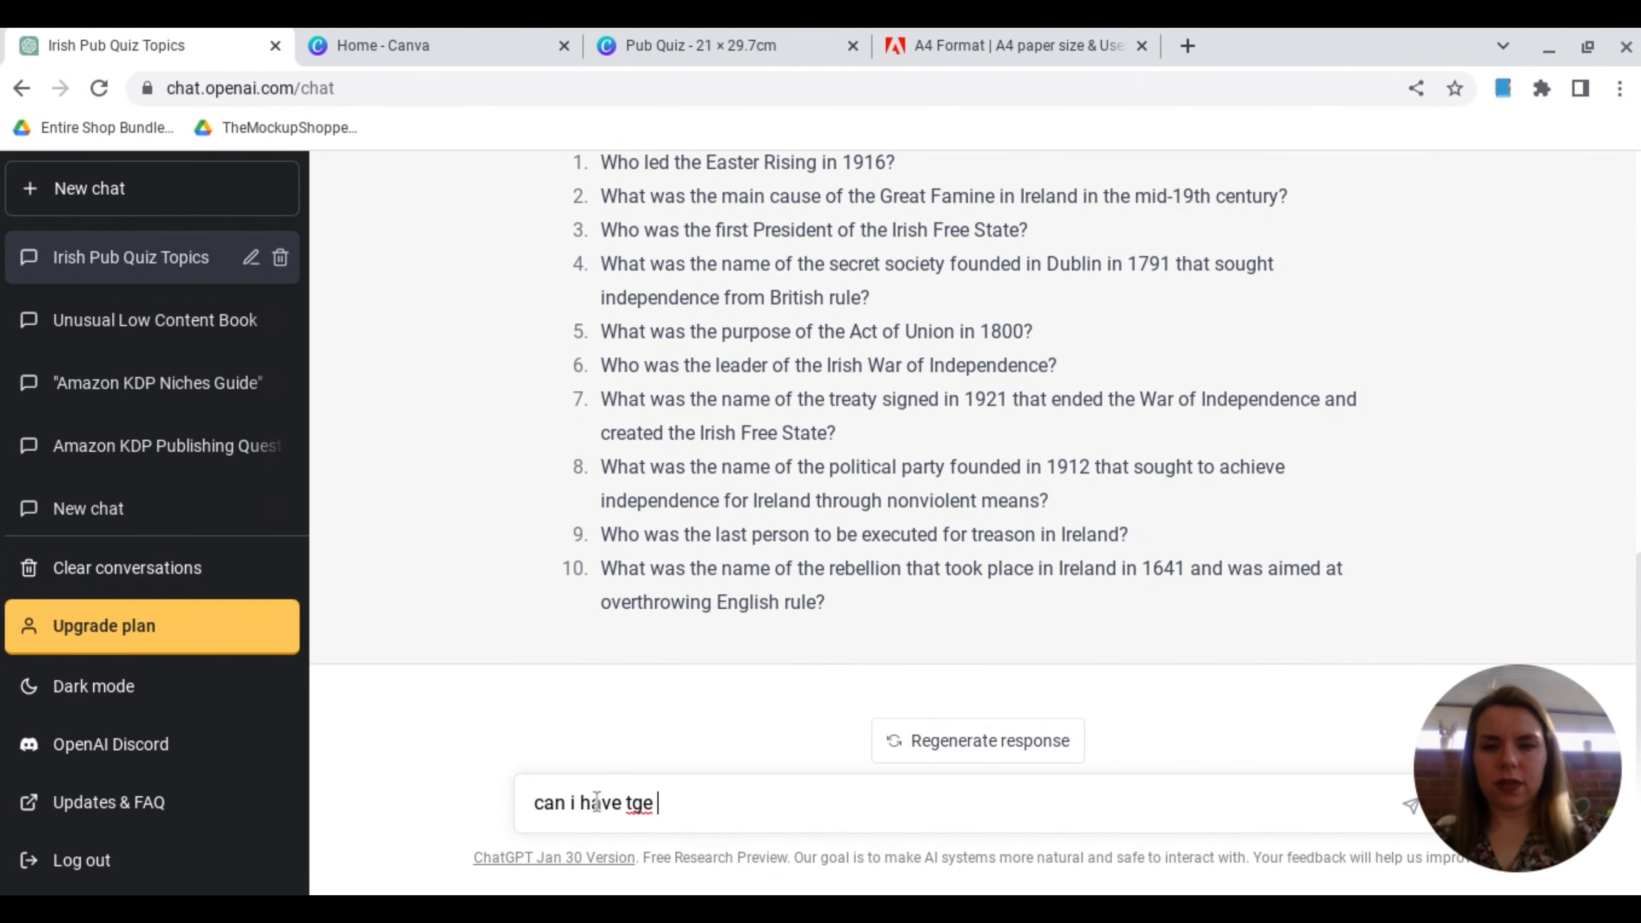
{"action": "key", "text": "Return"}
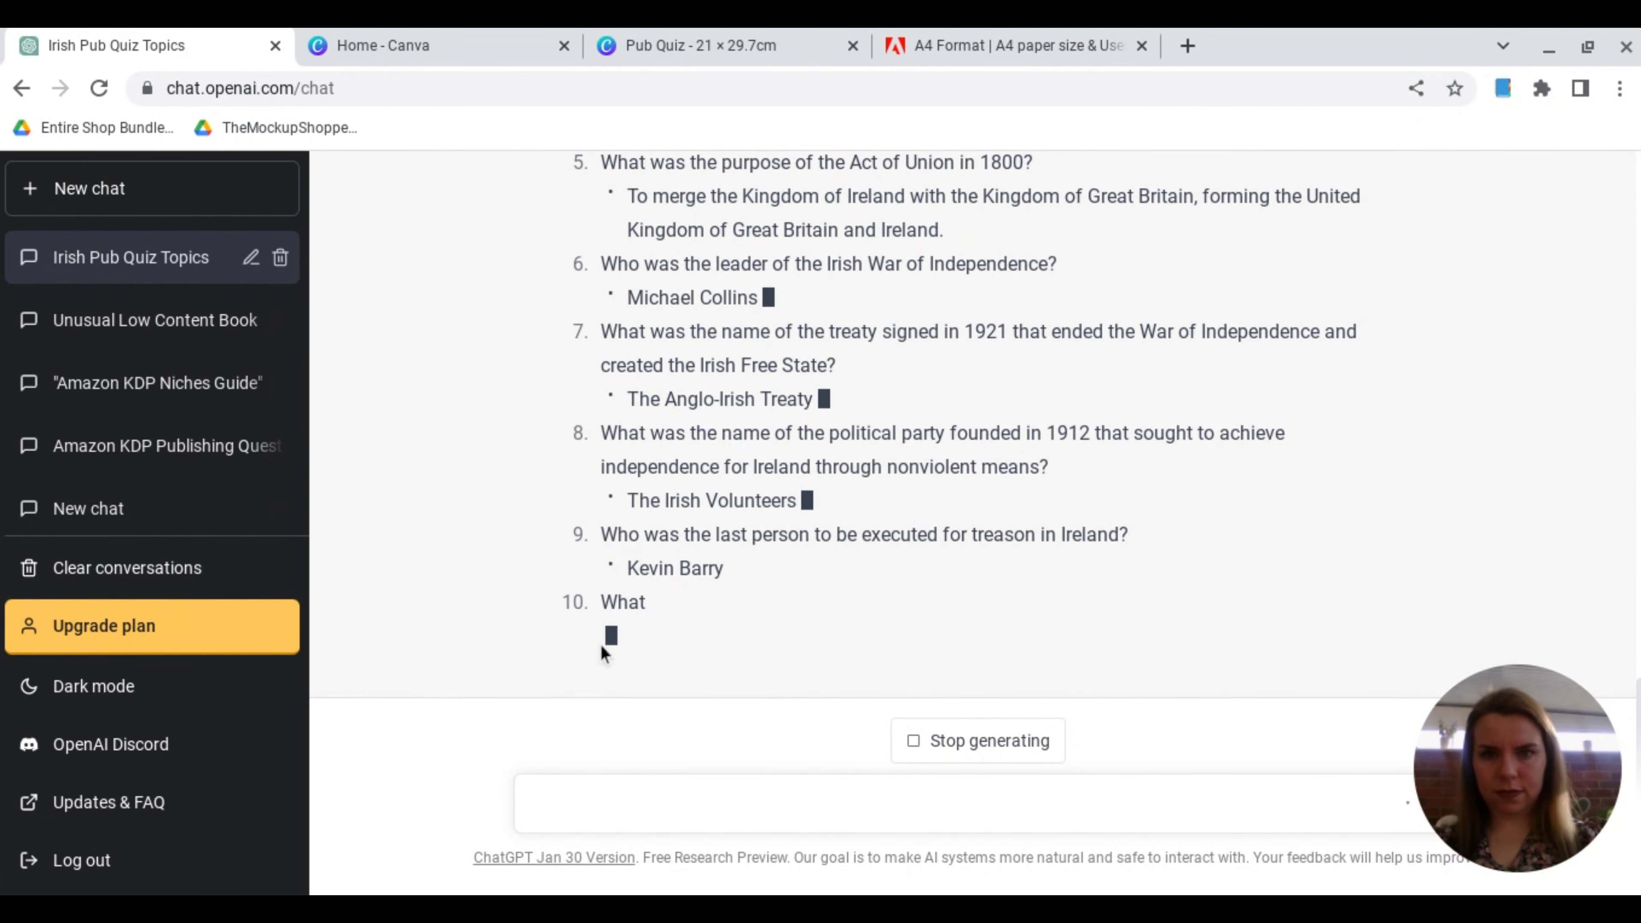
Step: Copy ChatGPT's numbered Irish History questions with answers and paste them into a new body text box in the Canva design
{"action": "scroll", "coordinate": [602, 647], "scroll_direction": "up", "scroll_amount": 8}
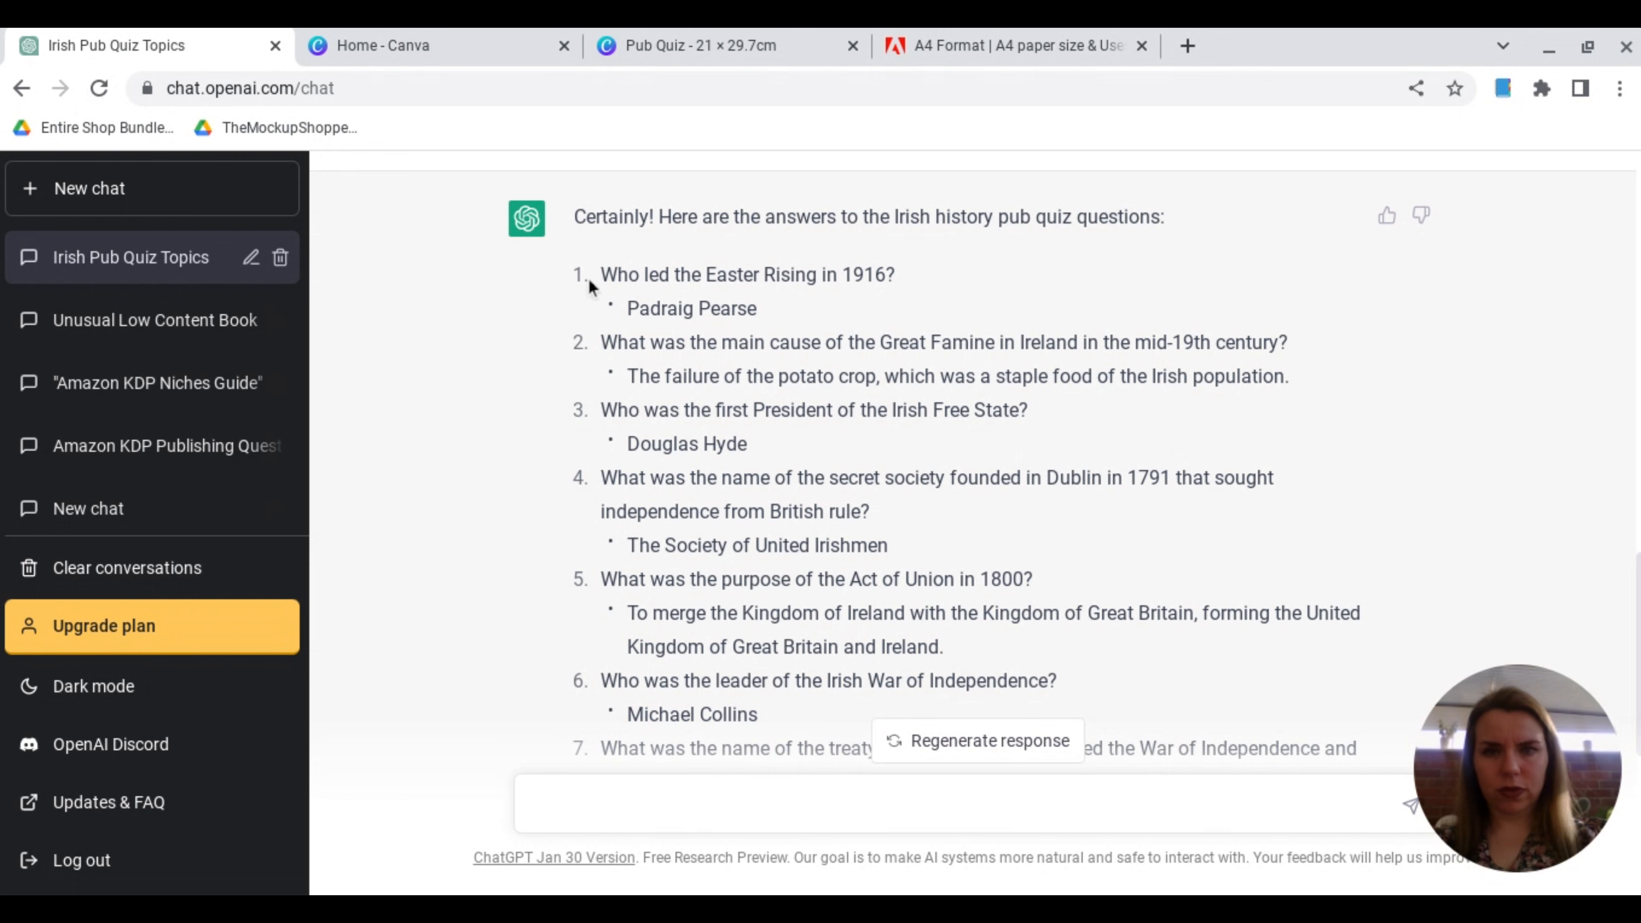
{"action": "left_click_drag", "start_coordinate": [606, 275], "coordinate": [905, 763]}
{"action": "left_click", "coordinate": [740, 46]}
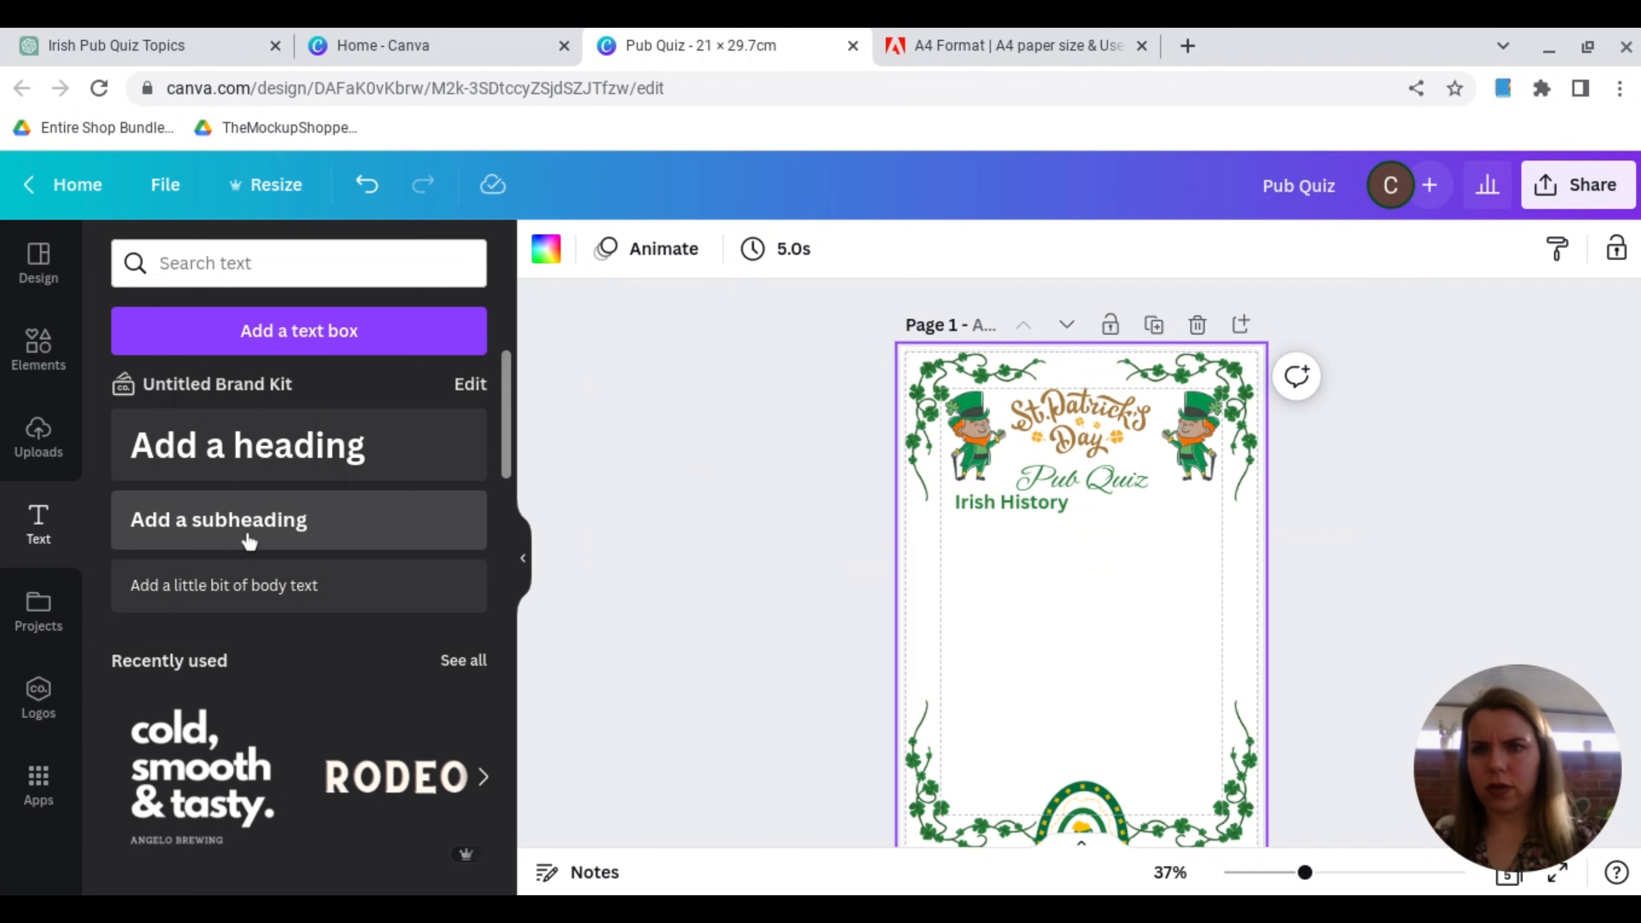
{"action": "left_click", "coordinate": [254, 592]}
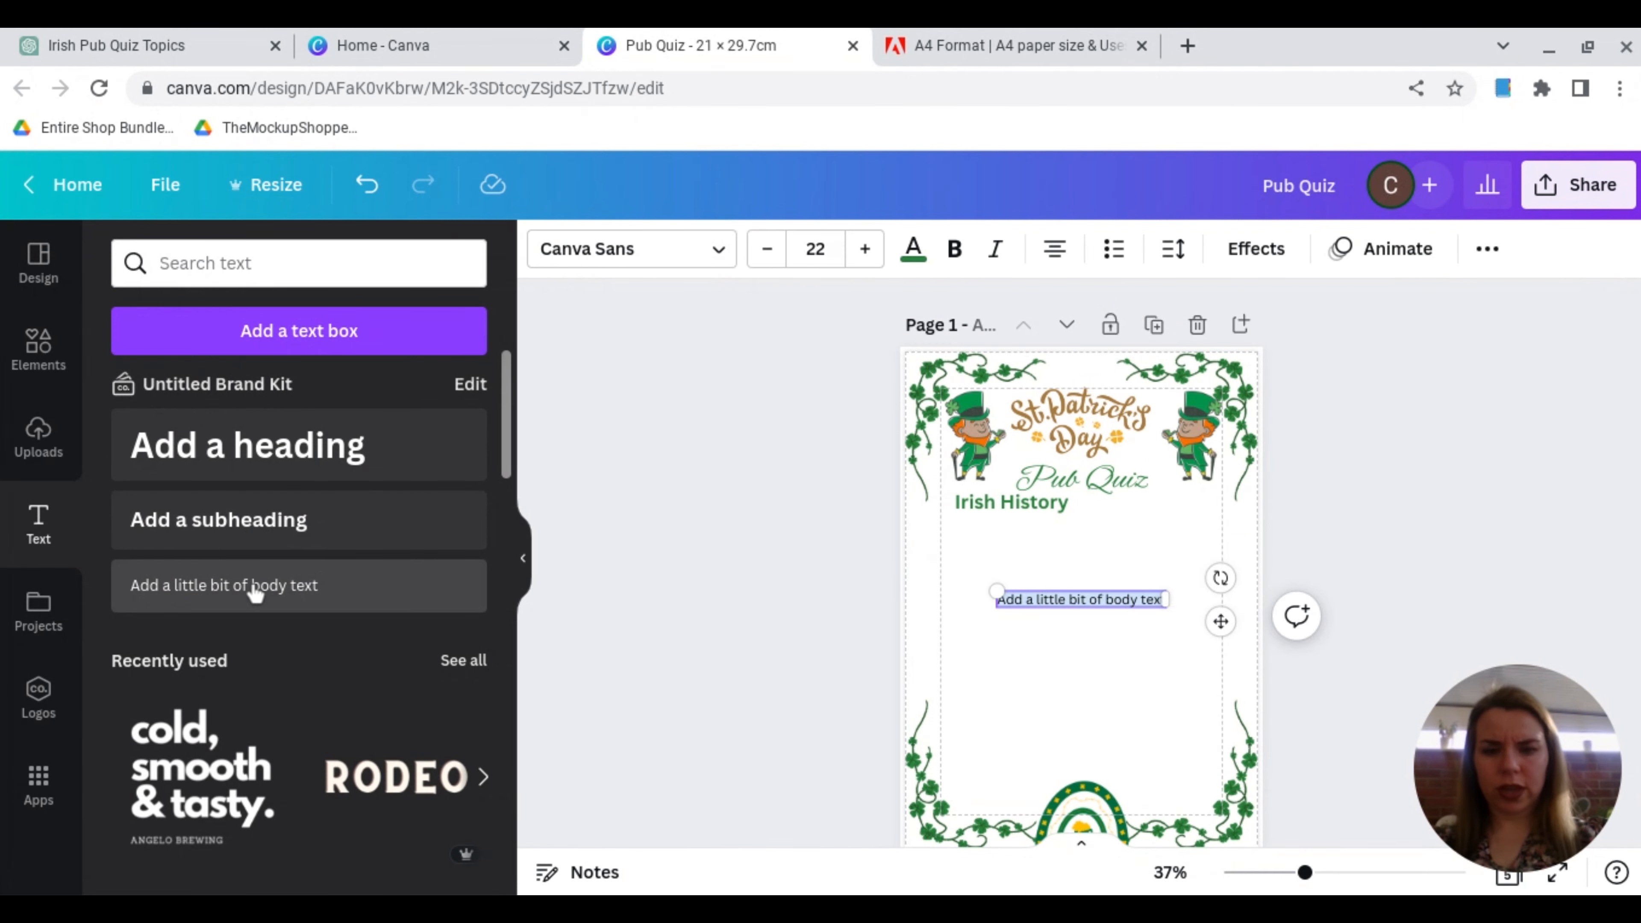
{"action": "key", "text": "ctrl+v"}
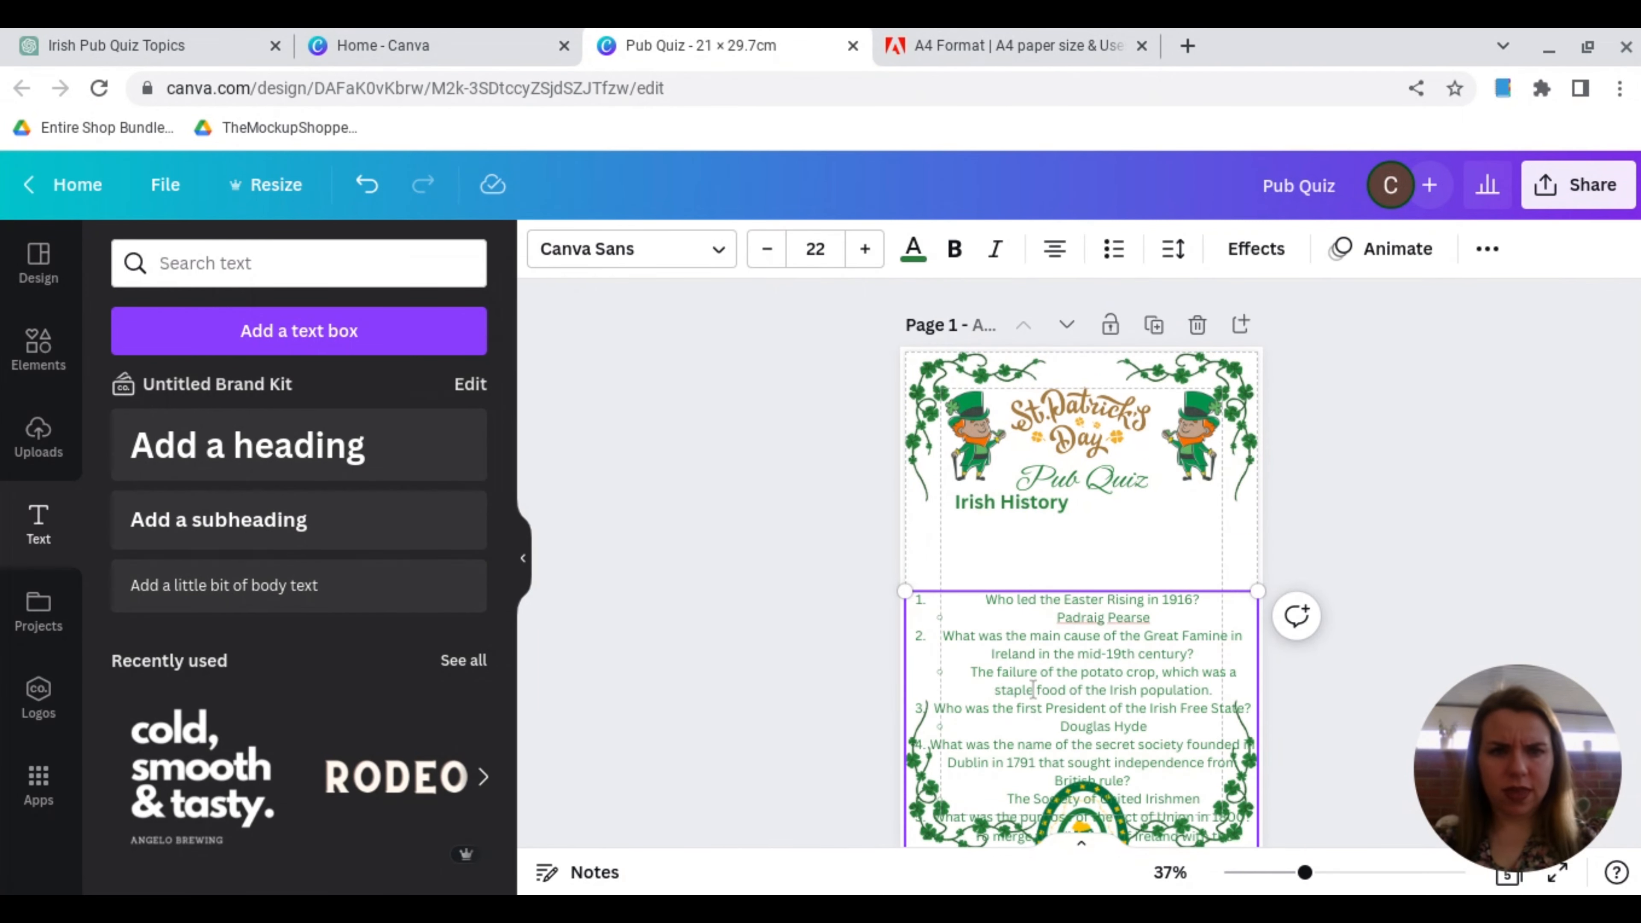
Step: Move the questions text box directly under the Irish History subheading and shrink it to size 14 text, fitting between the side margins
{"action": "left_click_drag", "start_coordinate": [1108, 692], "coordinate": [1099, 653]}
{"action": "left_click_drag", "start_coordinate": [1015, 591], "coordinate": [1015, 513]}
{"action": "left_click_drag", "start_coordinate": [905, 513], "coordinate": [992, 525]}
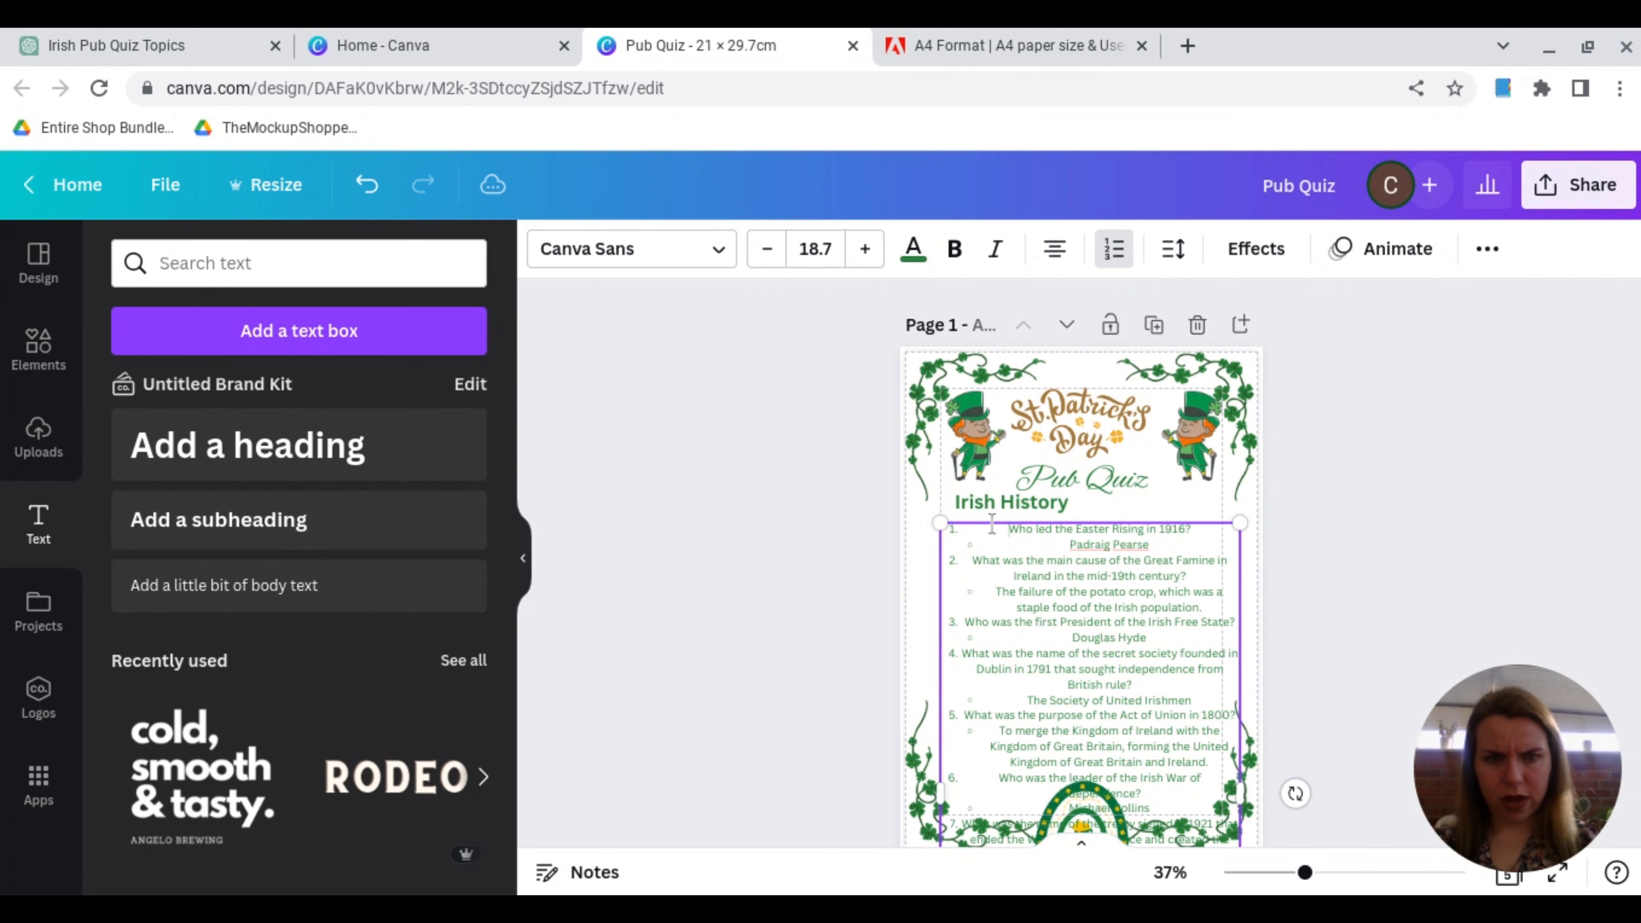
{"action": "mouse_move", "coordinate": [941, 524]}
{"action": "left_mouse_down"}
{"action": "mouse_move", "coordinate": [966, 568]}
{"action": "mouse_move", "coordinate": [965, 509]}
{"action": "left_mouse_up"}
{"action": "mouse_move", "coordinate": [940, 514]}
{"action": "left_mouse_down"}
{"action": "mouse_move", "coordinate": [991, 604]}
{"action": "mouse_move", "coordinate": [967, 515]}
{"action": "left_mouse_up"}
{"action": "left_click_drag", "start_coordinate": [1166, 714], "coordinate": [1223, 715]}
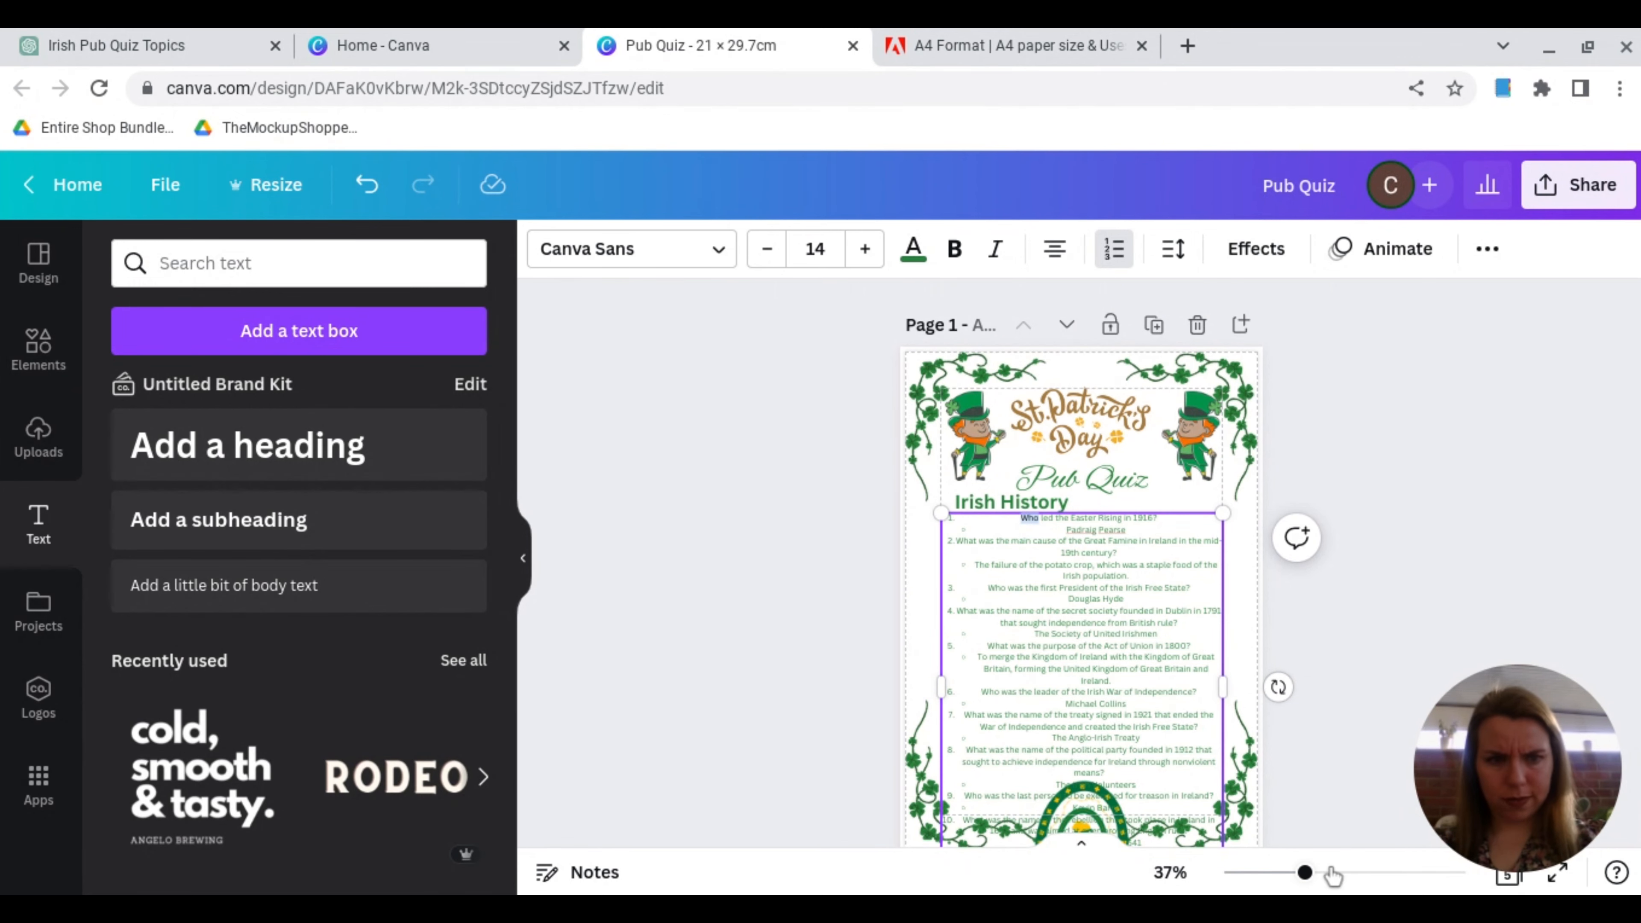
Step: Change the font of all the Irish History questions and answers to Ananias
{"action": "left_click_drag", "start_coordinate": [1307, 874], "coordinate": [1367, 874]}
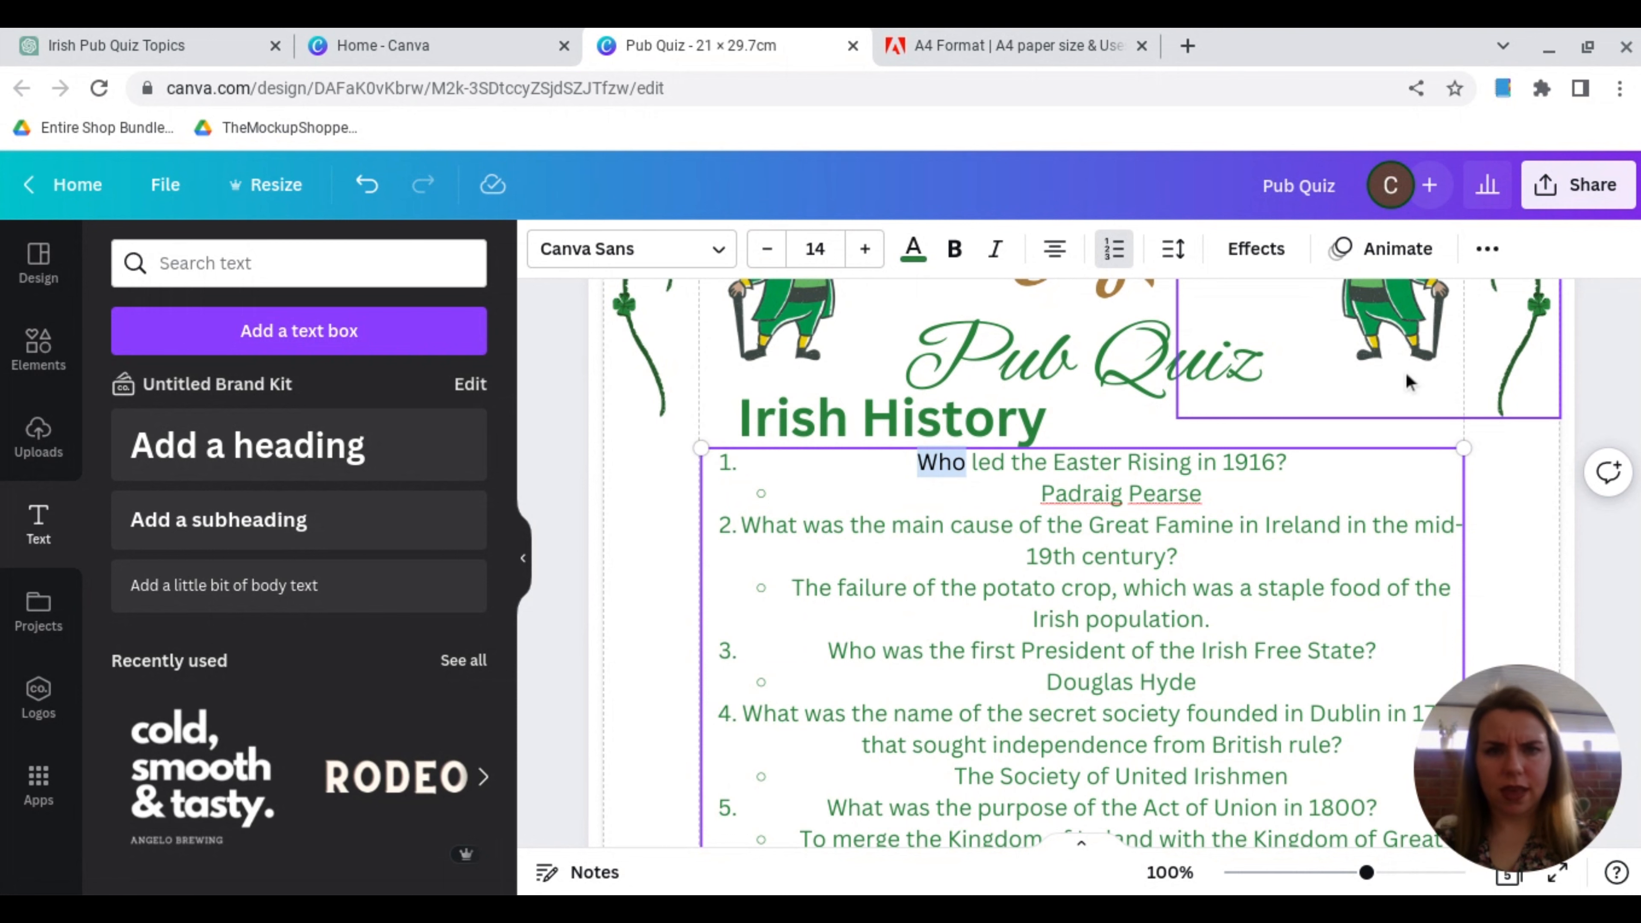
{"action": "scroll", "coordinate": [769, 492], "scroll_direction": "down", "scroll_amount": 10}
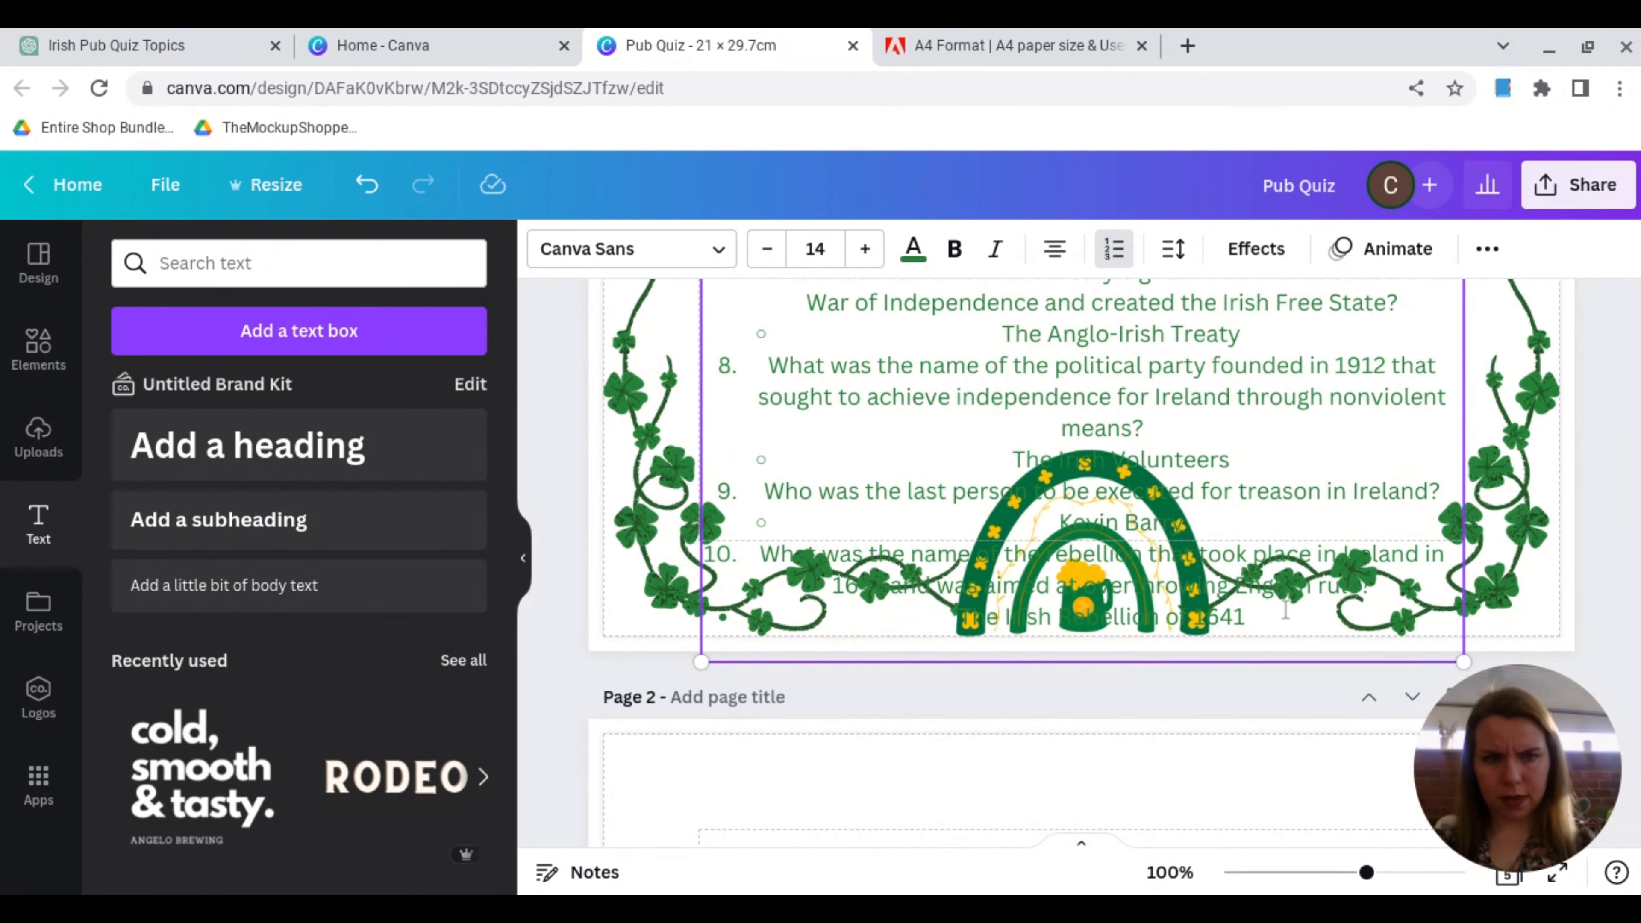
{"action": "left_click_drag", "start_coordinate": [1286, 611], "coordinate": [811, 792]}
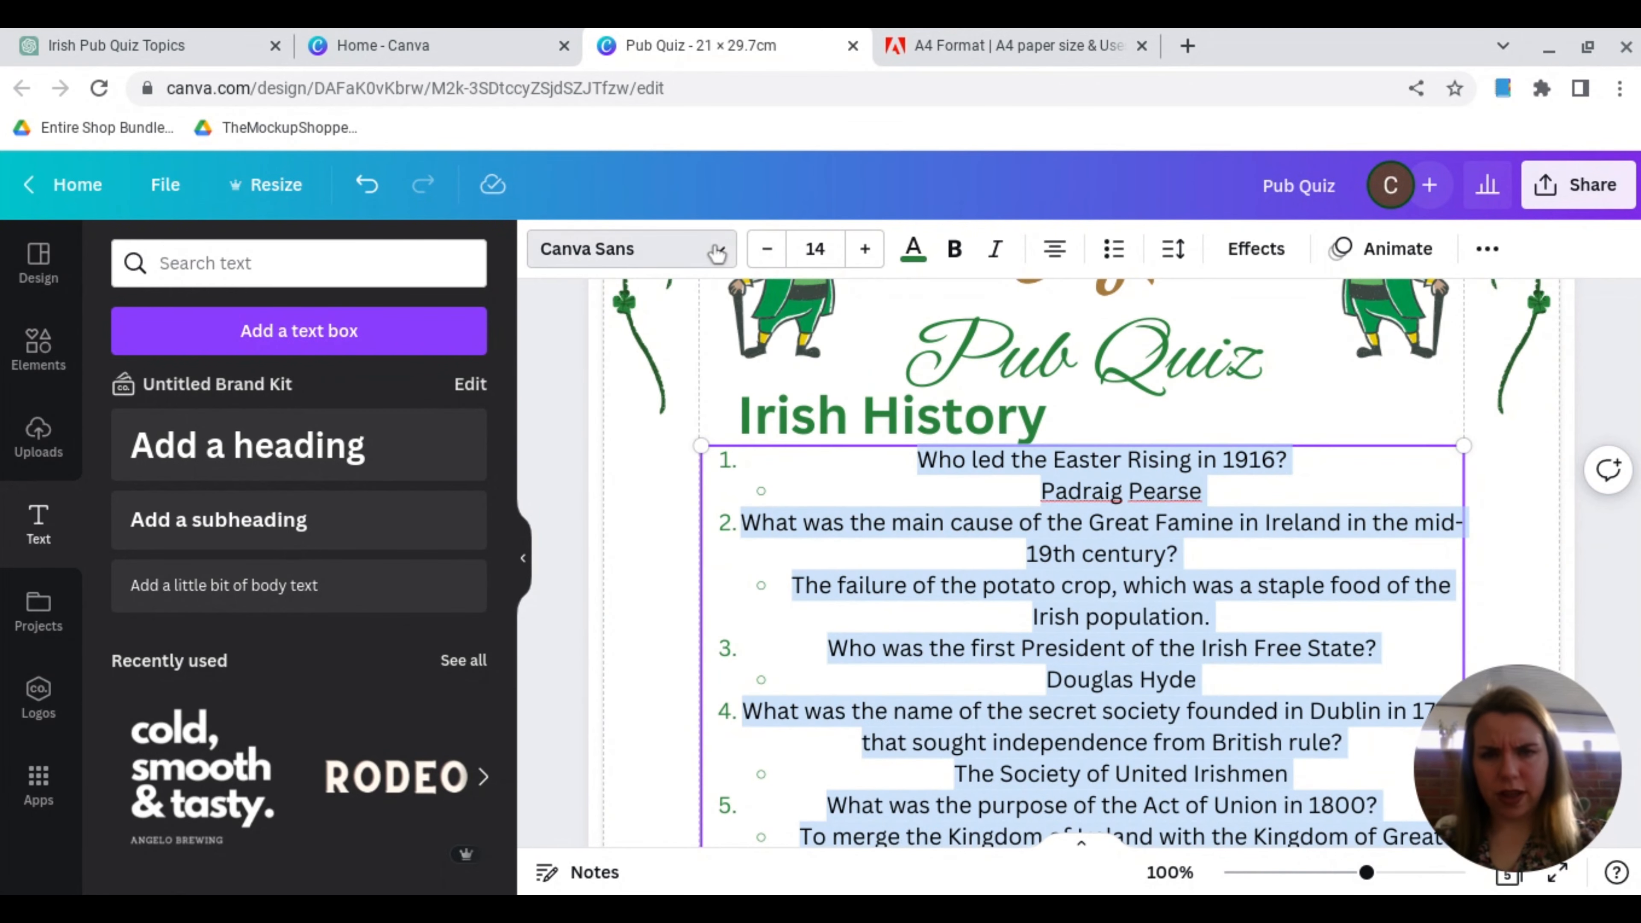
{"action": "left_click", "coordinate": [716, 251]}
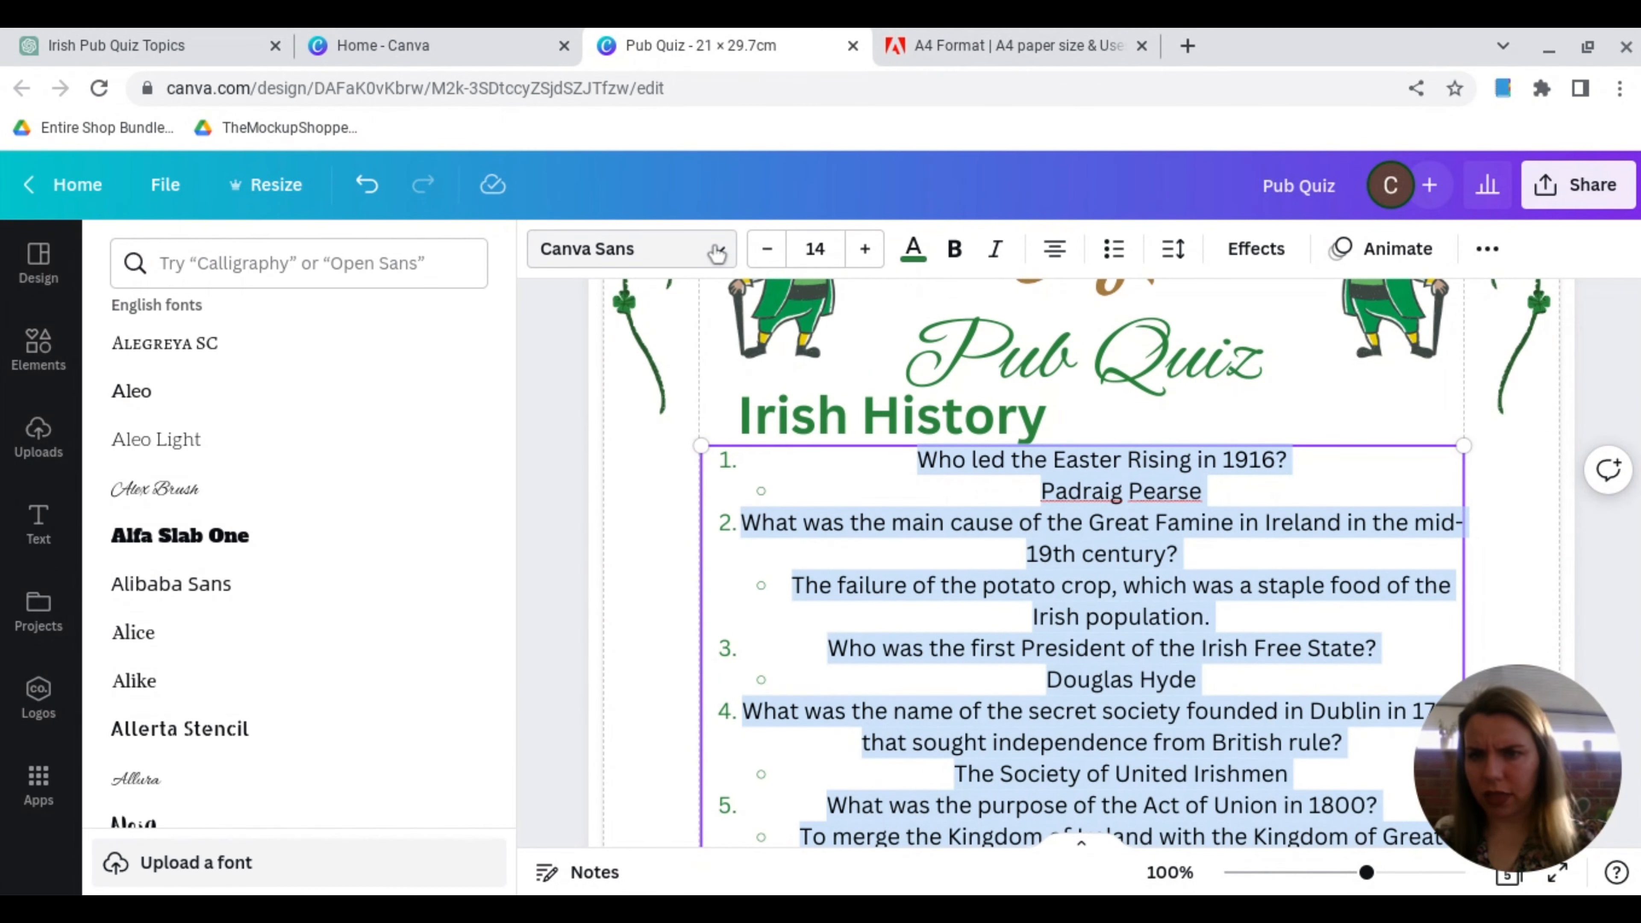
{"action": "scroll", "coordinate": [407, 535], "scroll_direction": "down", "scroll_amount": 10}
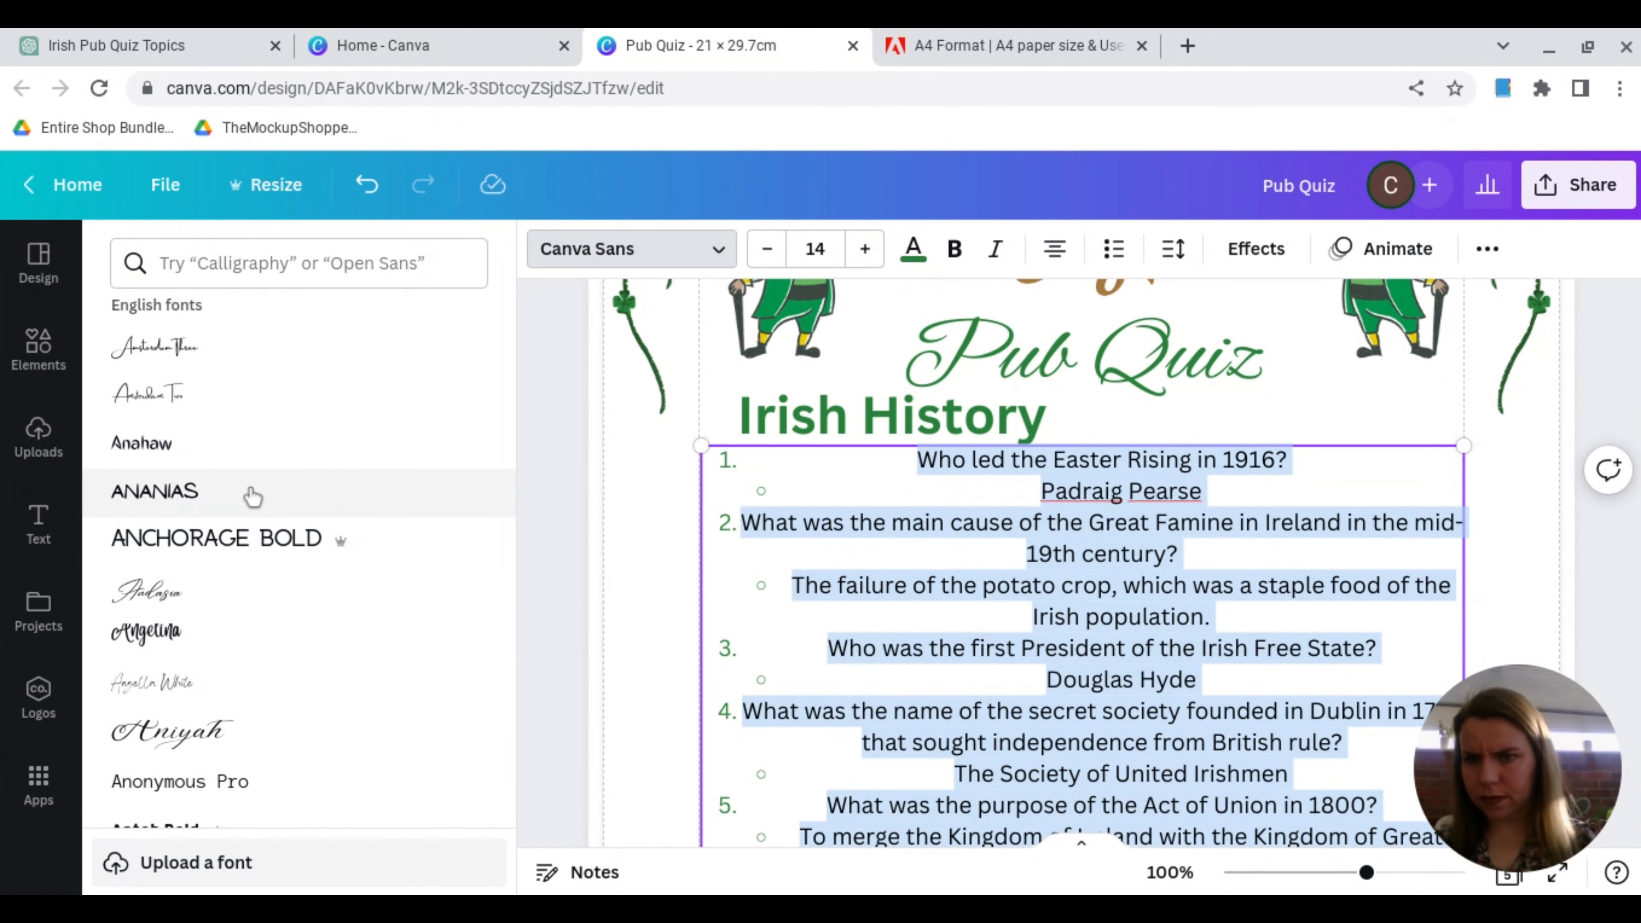
{"action": "left_click", "coordinate": [244, 498]}
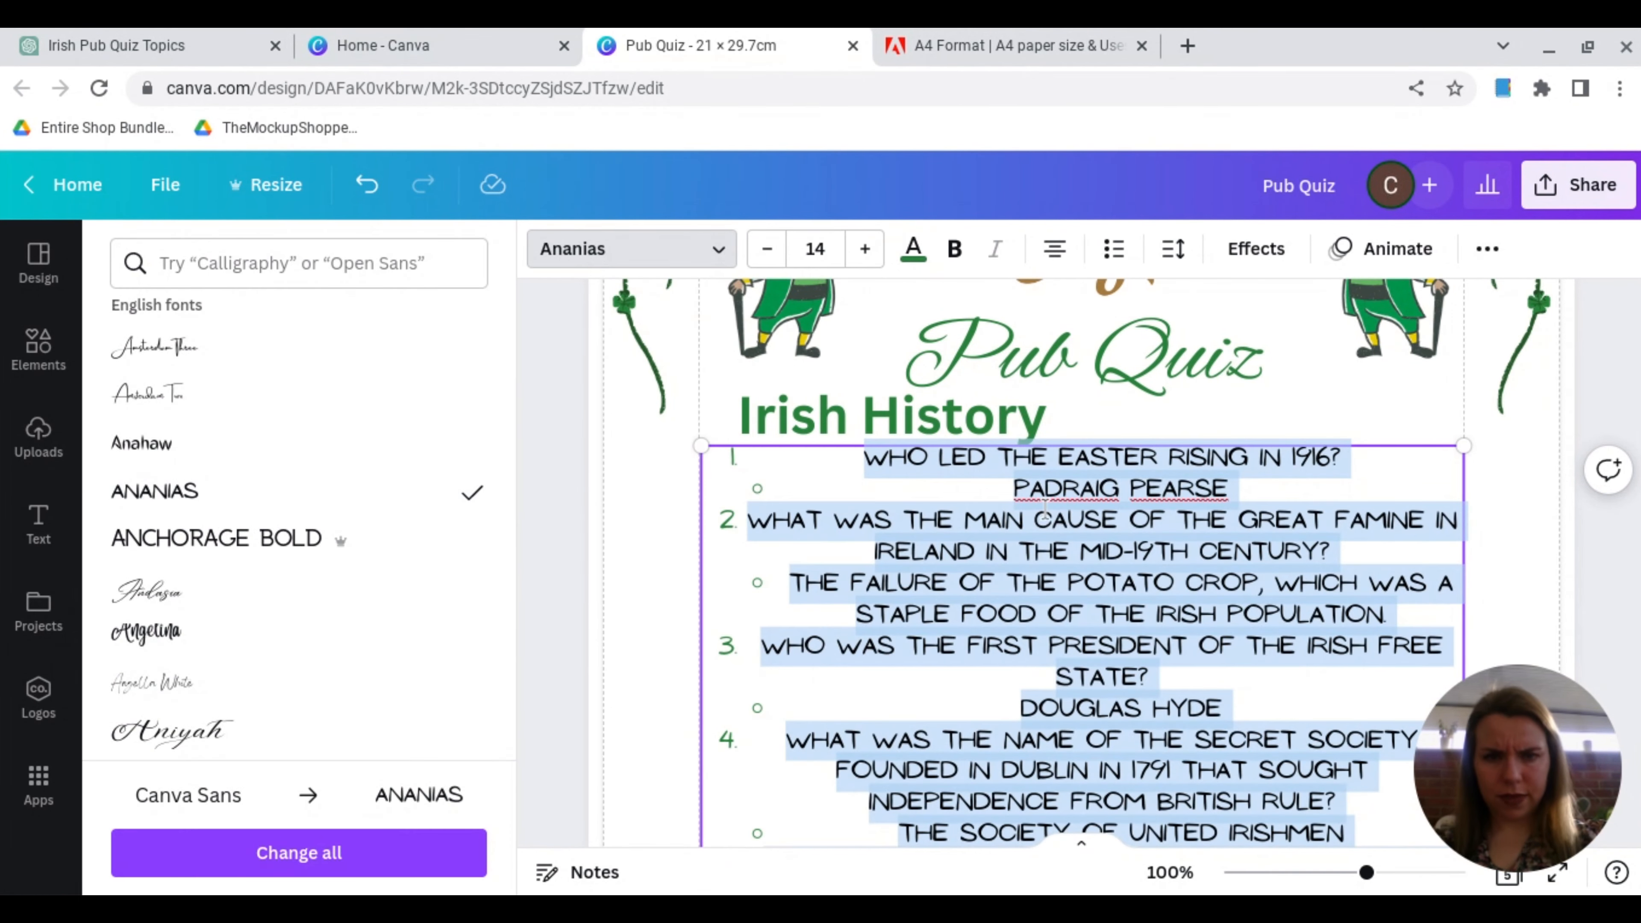
{"action": "left_click", "coordinate": [1011, 556]}
Step: Reduce all the questions and answers text to size 11 so it fits above the rainbow on page 1
{"action": "scroll", "coordinate": [905, 544], "scroll_direction": "down", "scroll_amount": 10}
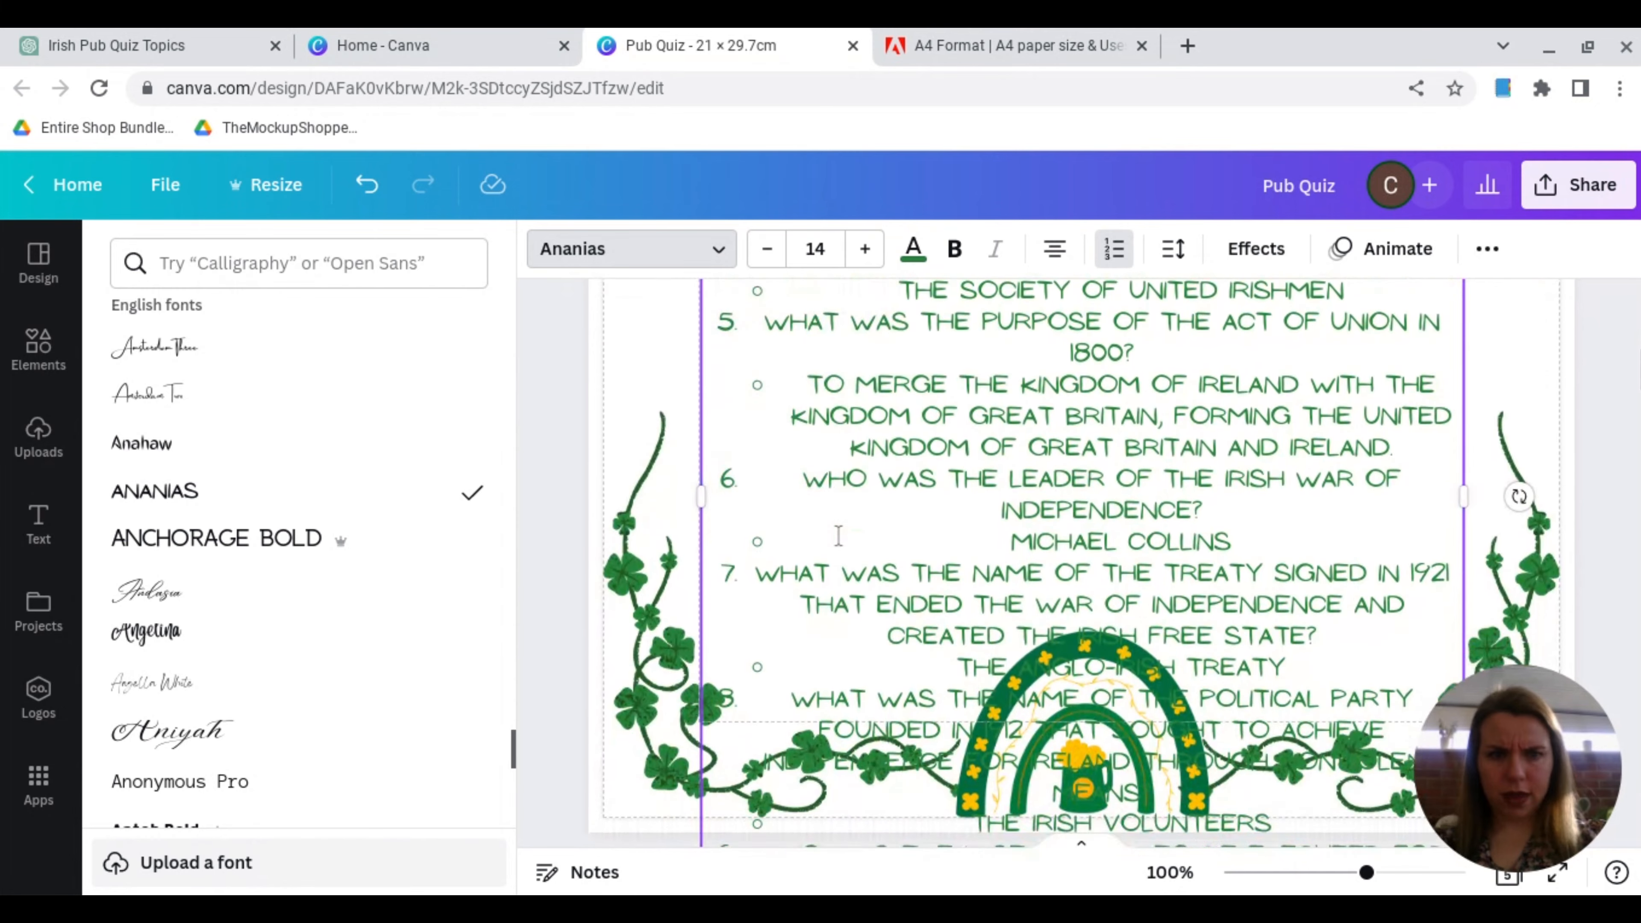
{"action": "scroll", "coordinate": [838, 535], "scroll_direction": "down", "scroll_amount": 4}
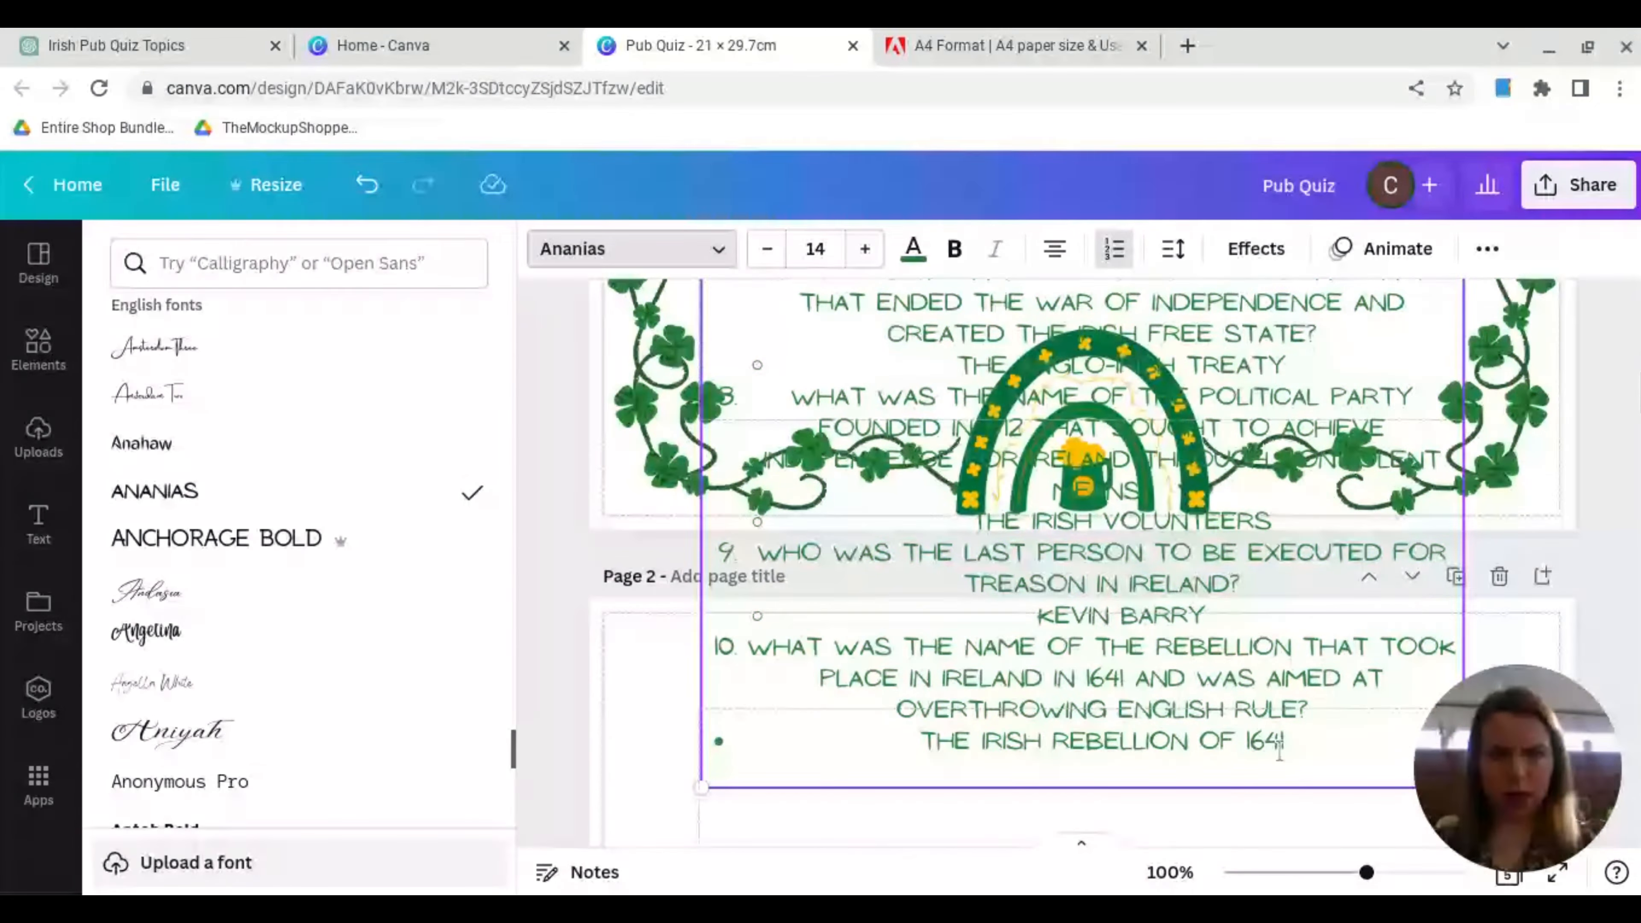
{"action": "left_click_drag", "start_coordinate": [1322, 758], "coordinate": [811, 304]}
{"action": "left_click", "coordinate": [768, 248]}
{"action": "left_click", "coordinate": [767, 249]}
{"action": "left_click", "coordinate": [767, 248]}
{"action": "left_click", "coordinate": [768, 249]}
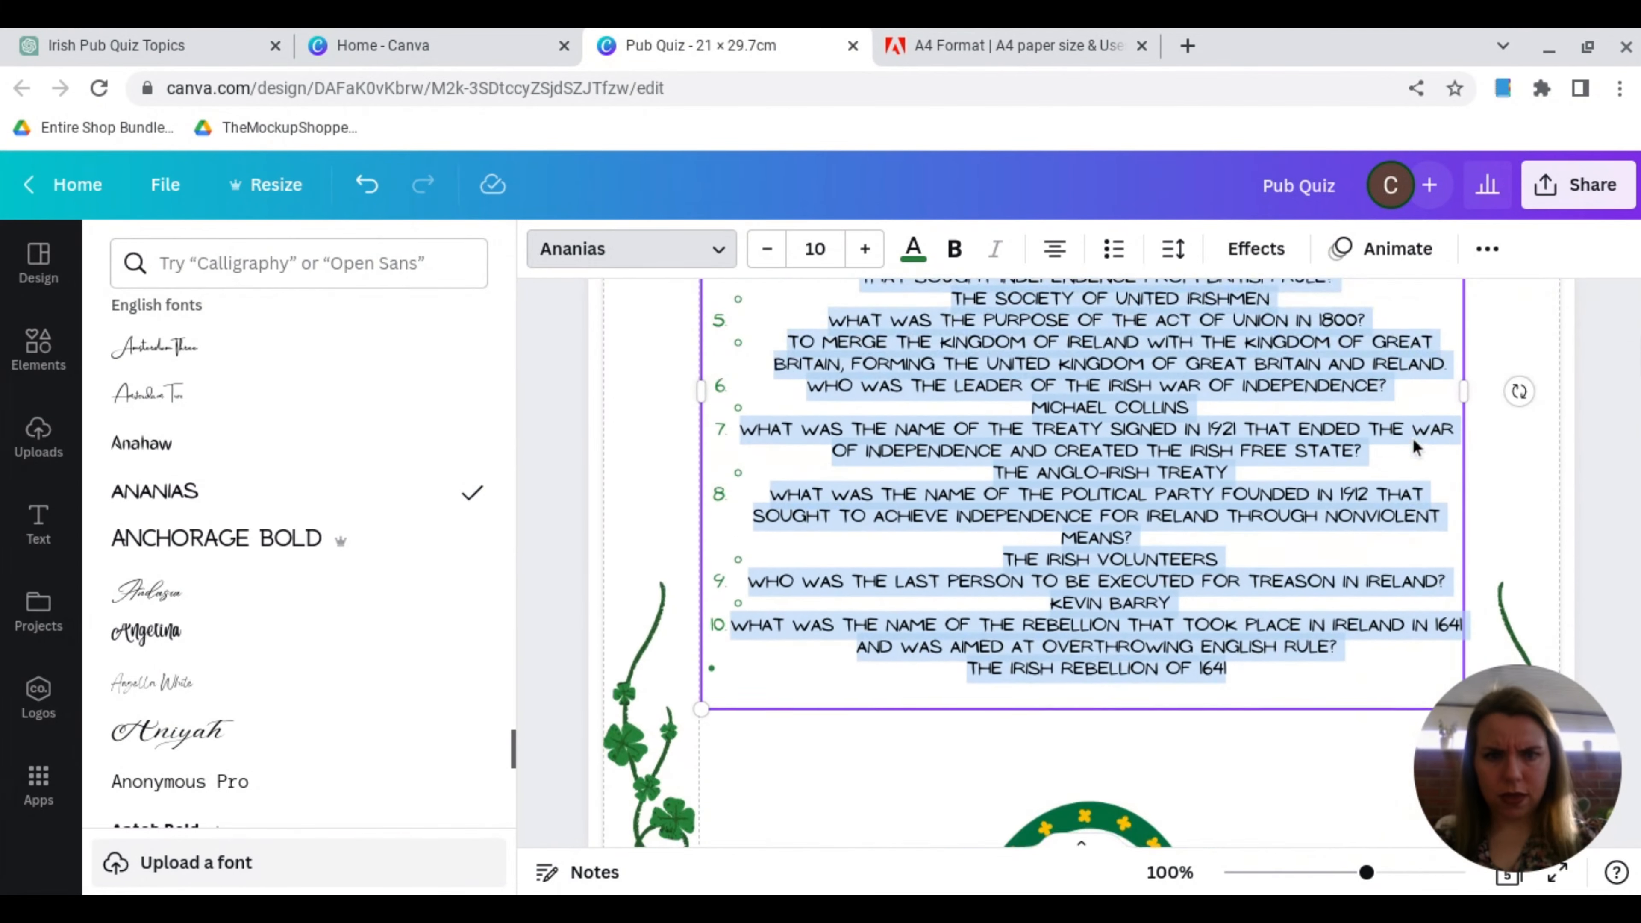
{"action": "left_click", "coordinate": [865, 249]}
{"action": "scroll", "coordinate": [981, 604], "scroll_direction": "up", "scroll_amount": 7}
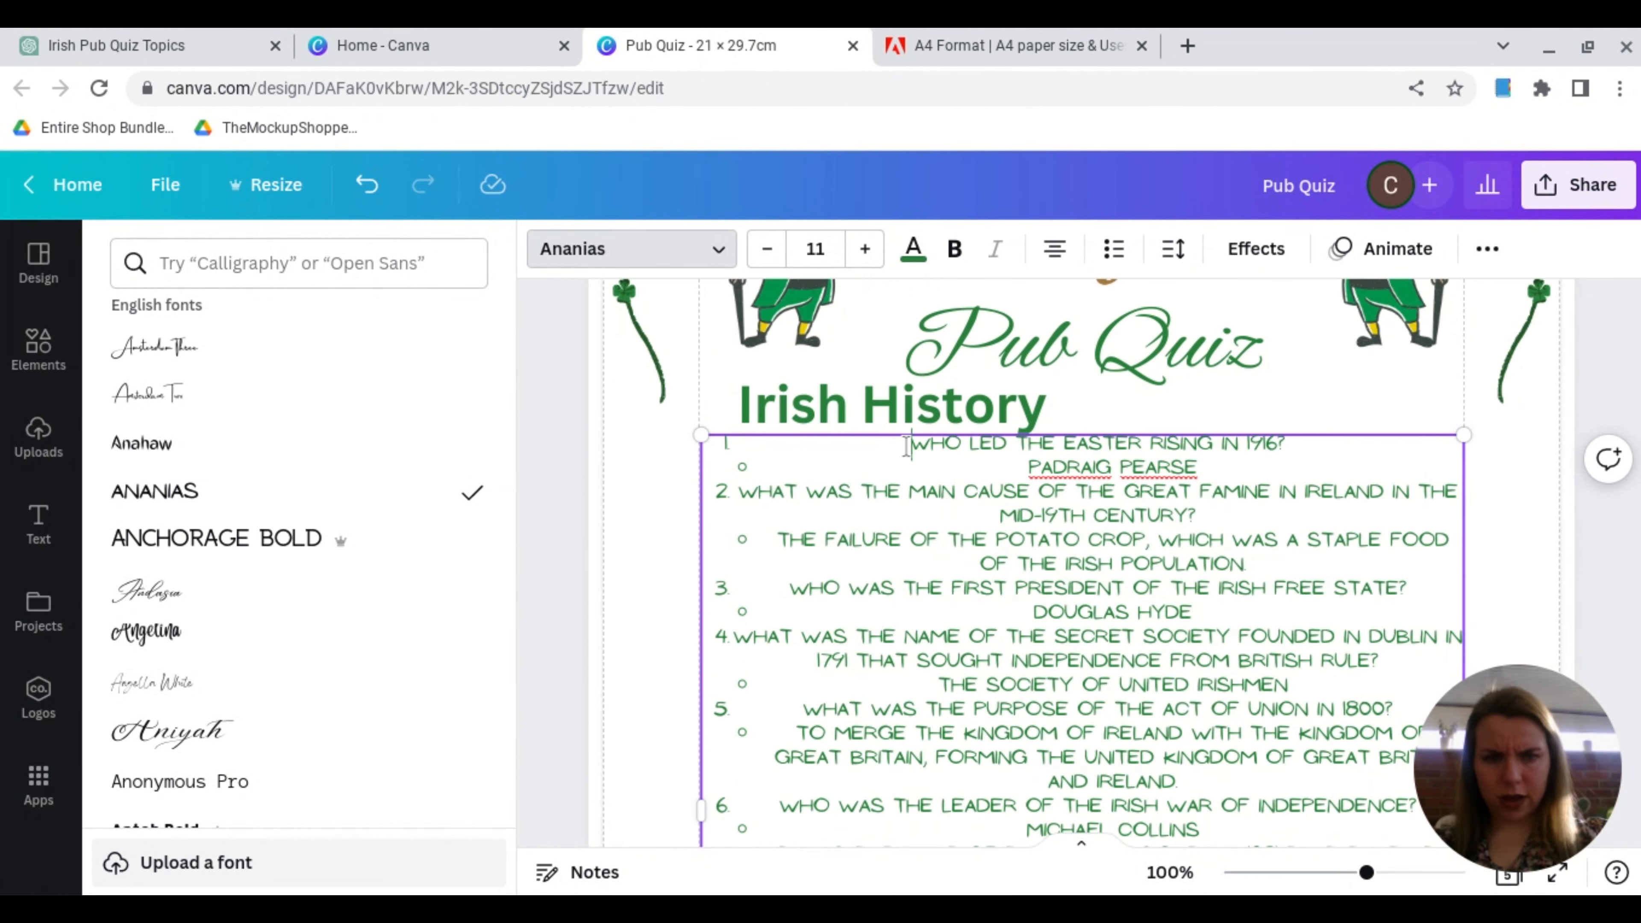
Step: Left-align all the text in the Irish History questions and answers box
{"action": "scroll", "coordinate": [905, 446], "scroll_direction": "down", "scroll_amount": 15}
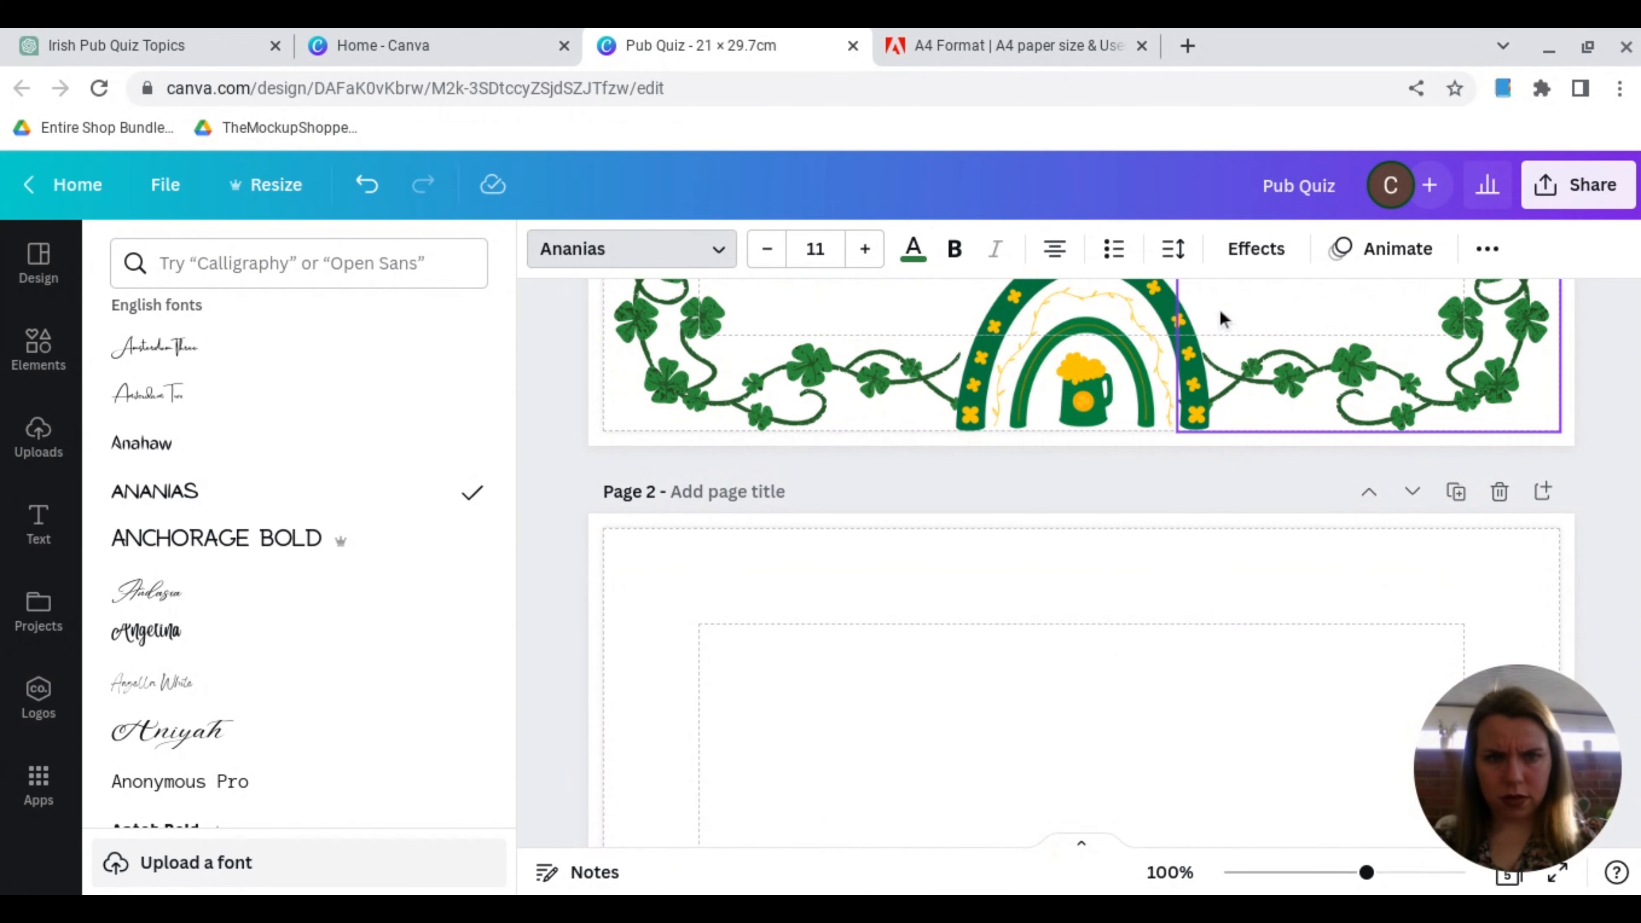
{"action": "scroll", "coordinate": [1225, 321], "scroll_direction": "up", "scroll_amount": 6}
{"action": "key", "text": "ctrl+a"}
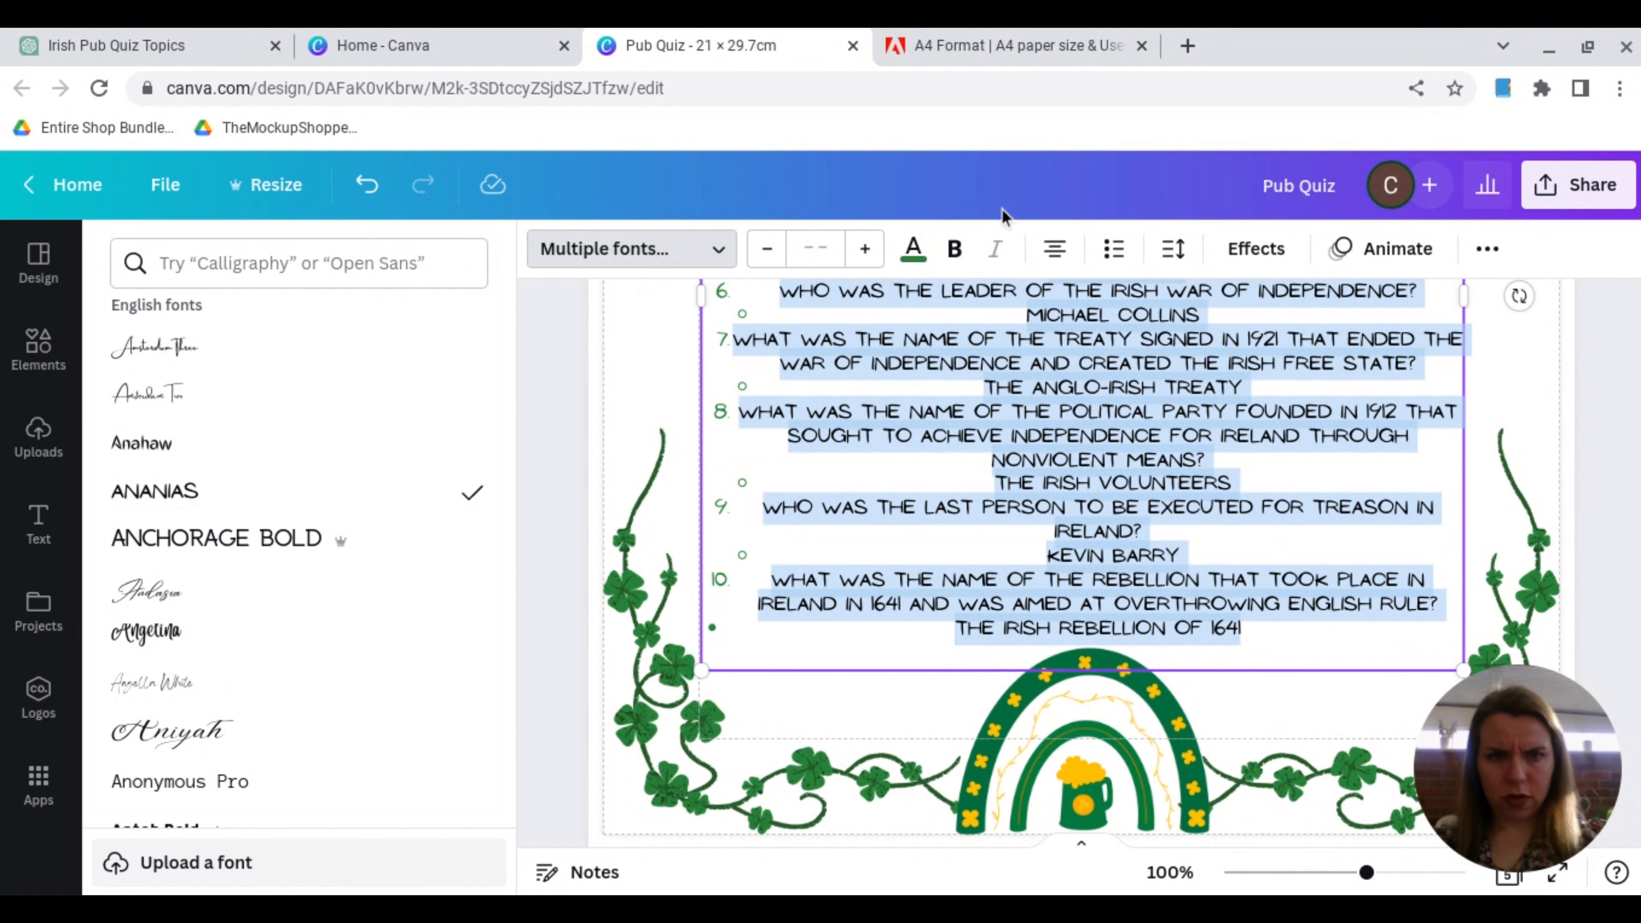
{"action": "left_click", "coordinate": [1053, 252]}
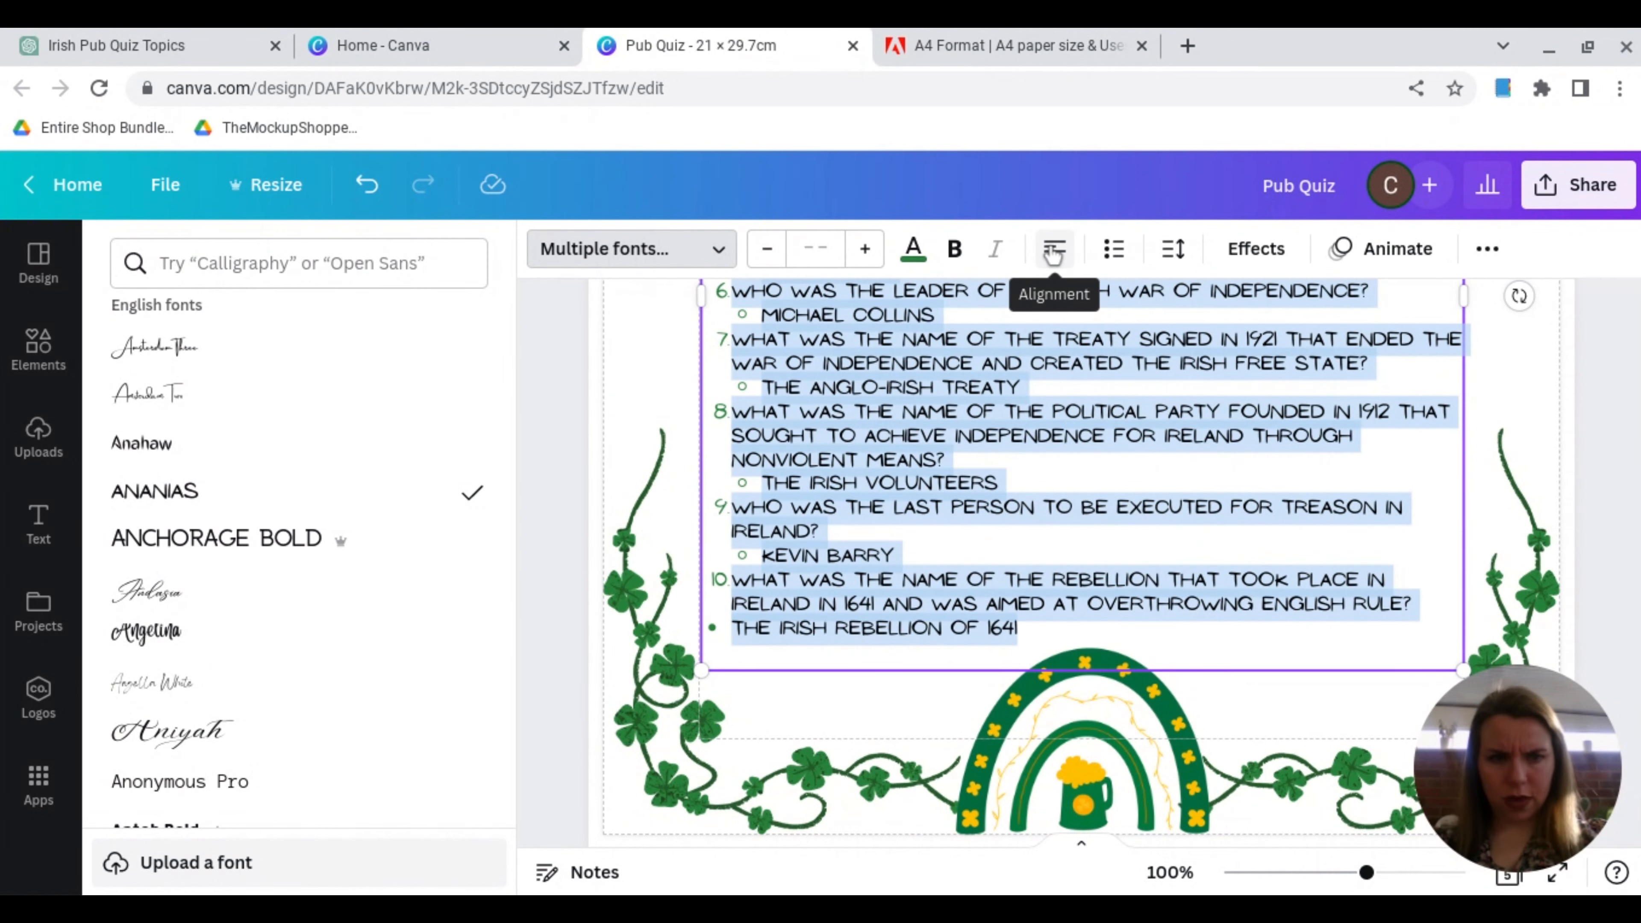
{"action": "scroll", "coordinate": [1118, 608], "scroll_direction": "up", "scroll_amount": 5}
{"action": "scroll", "coordinate": [1118, 609], "scroll_direction": "up", "scroll_amount": 2}
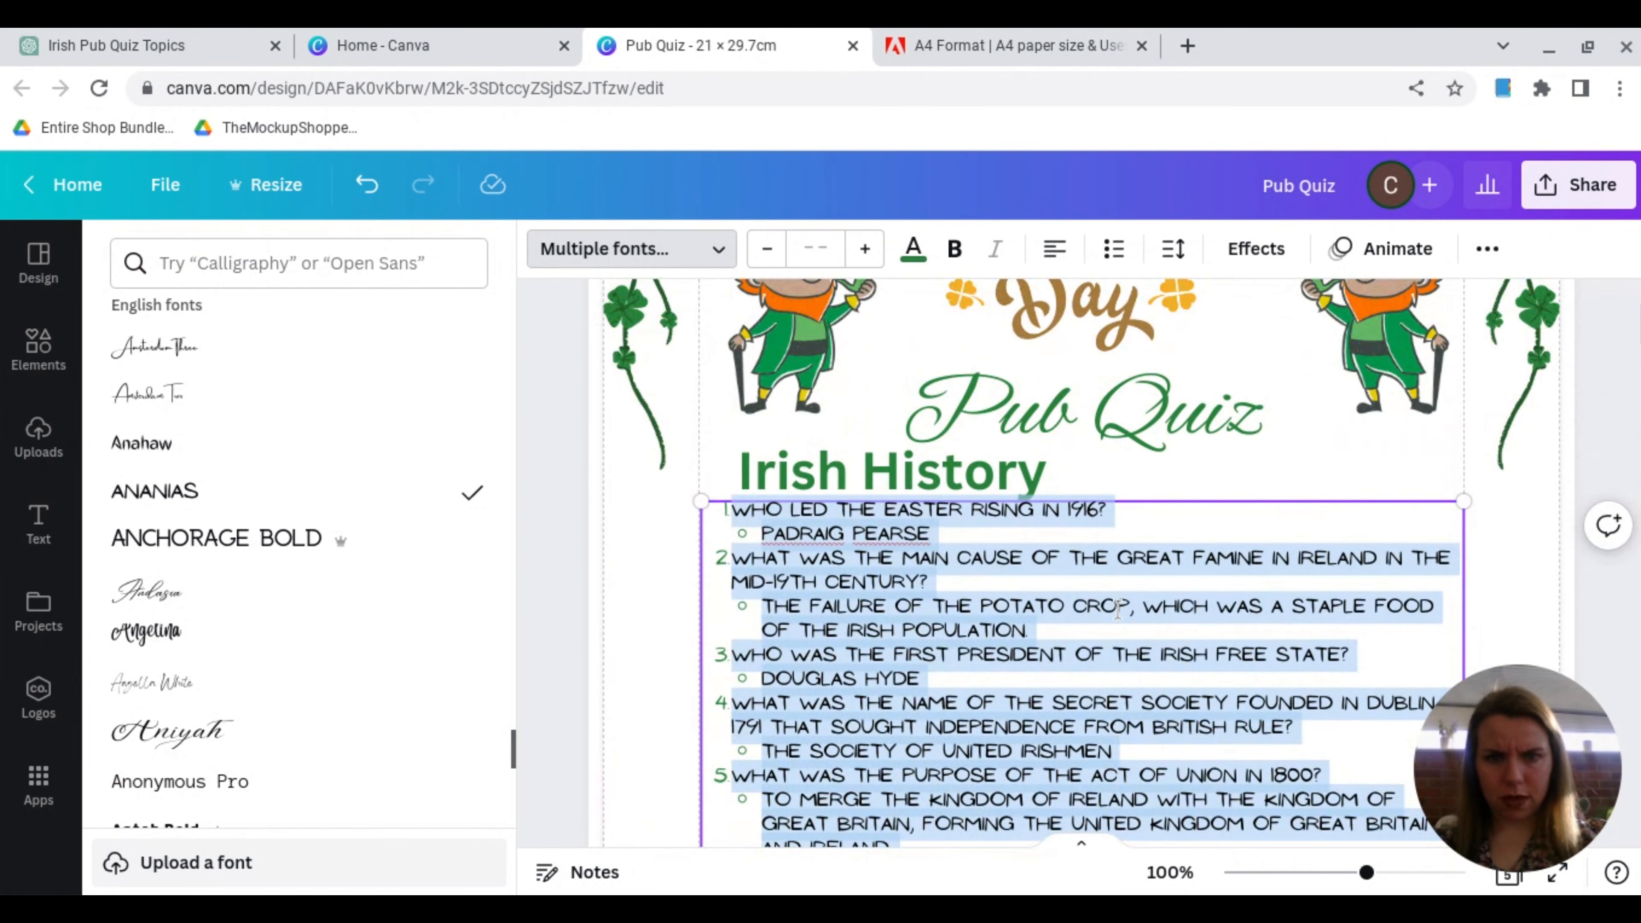
Step: Make Irish History questions 1 to 5 bold, keeping their answers in regular weight
{"action": "left_click_drag", "start_coordinate": [762, 405], "coordinate": [933, 408]}
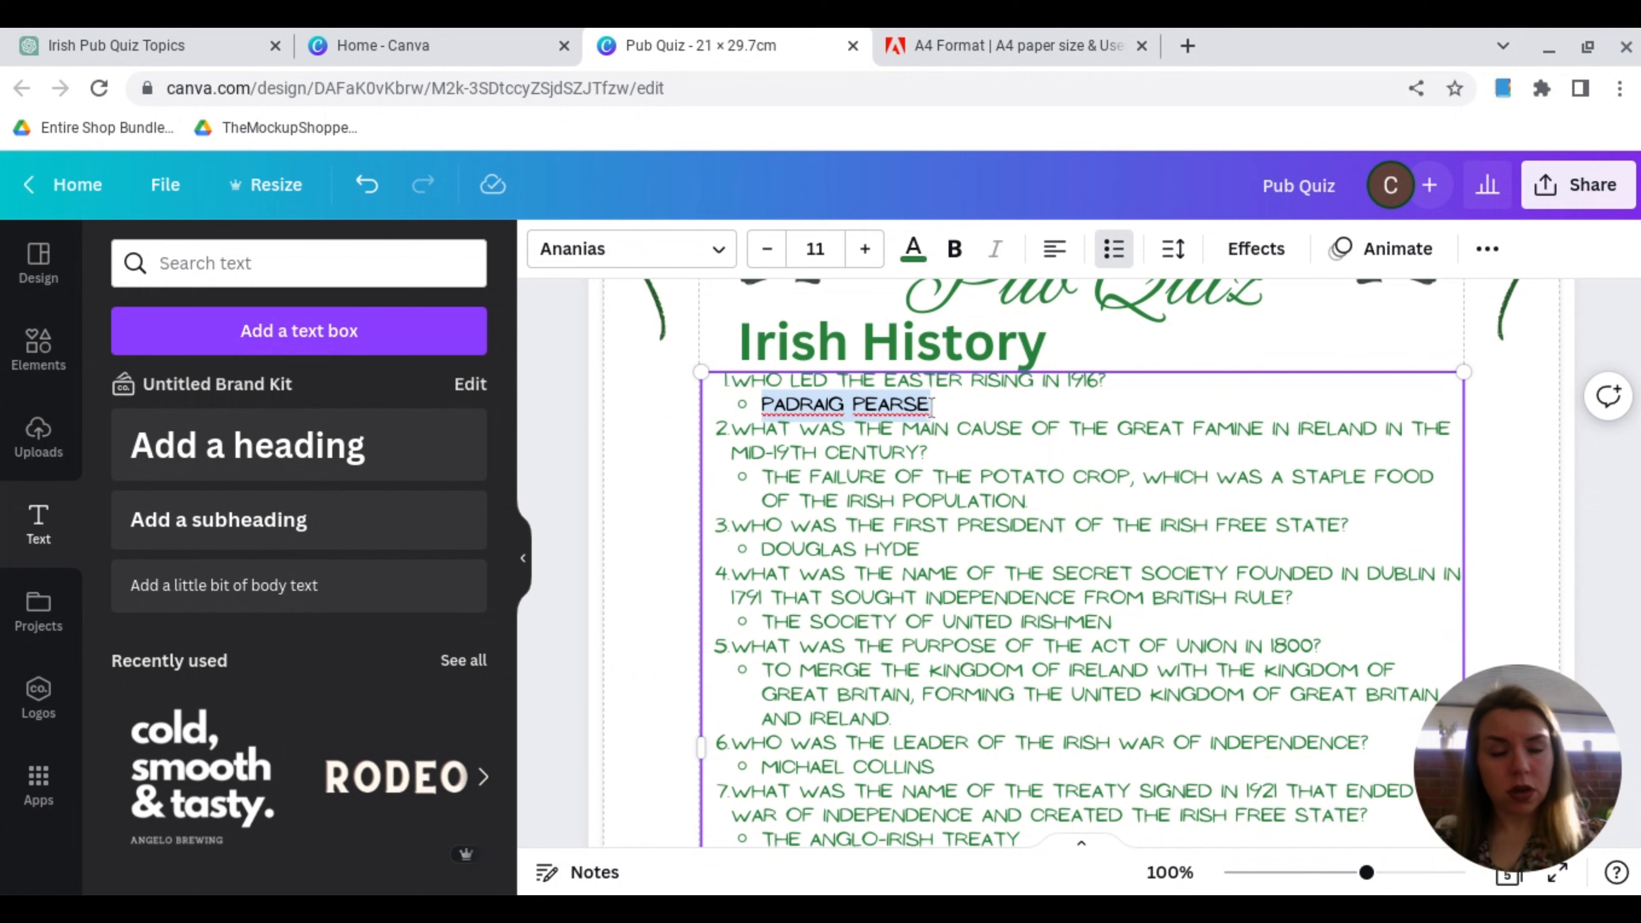
{"action": "left_click_drag", "start_coordinate": [1106, 381], "coordinate": [778, 364]}
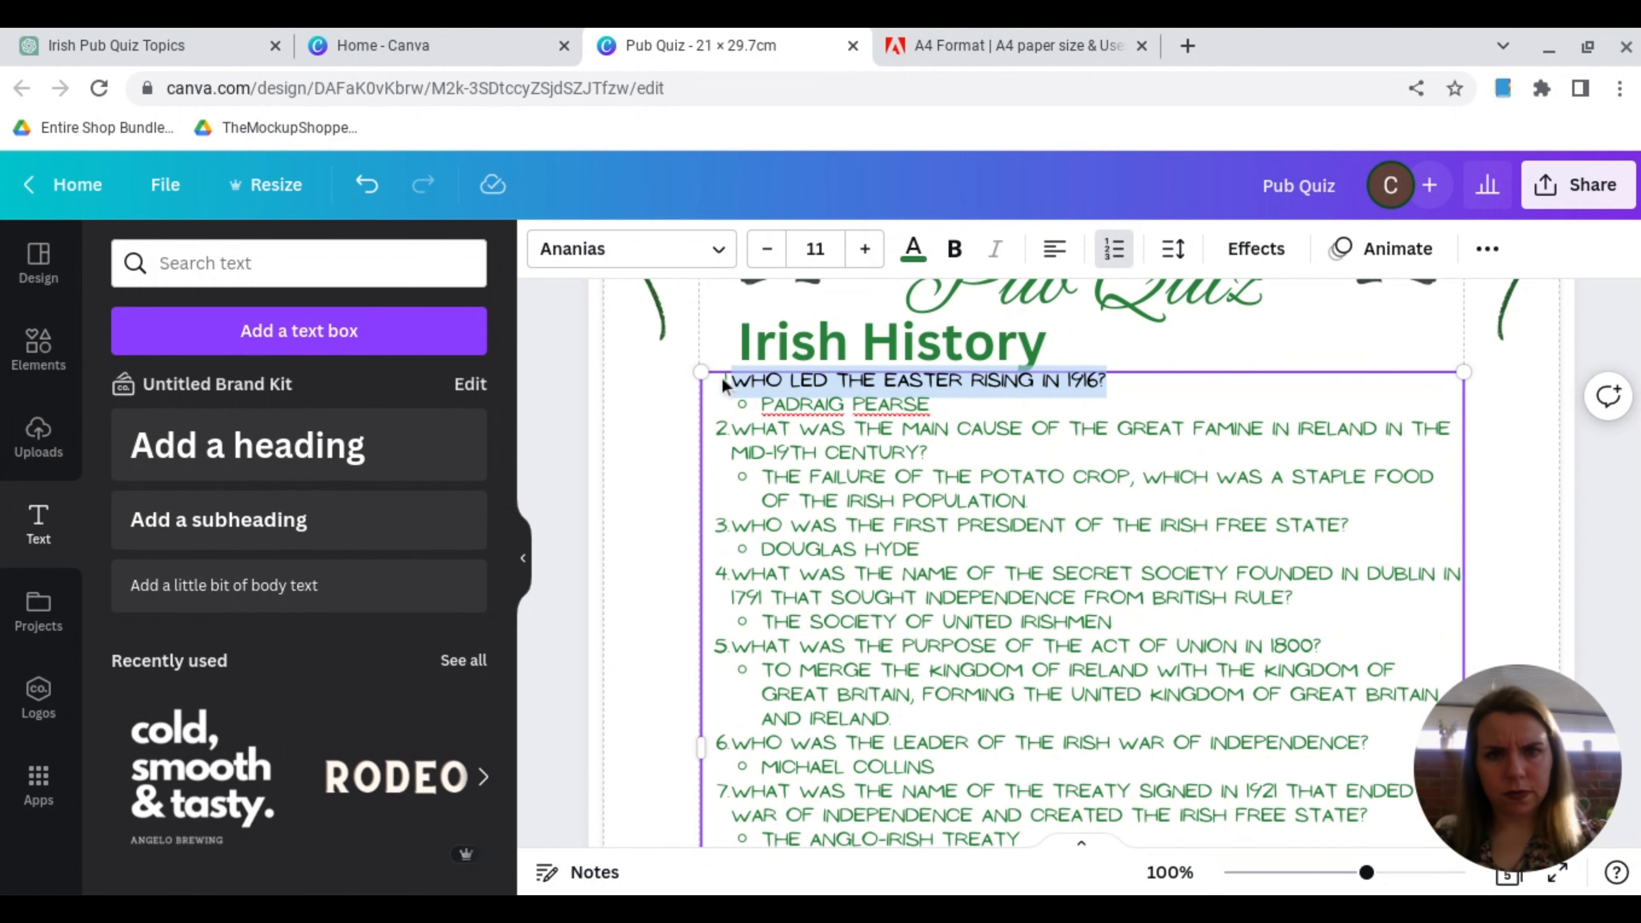
{"action": "key", "text": "ctrl+b"}
{"action": "left_click_drag", "start_coordinate": [732, 427], "coordinate": [930, 454]}
{"action": "key", "text": "ctrl+b"}
{"action": "left_click_drag", "start_coordinate": [732, 525], "coordinate": [1350, 527]}
{"action": "key", "text": "ctrl+b"}
{"action": "scroll", "coordinate": [1227, 527], "scroll_direction": "down", "scroll_amount": 2}
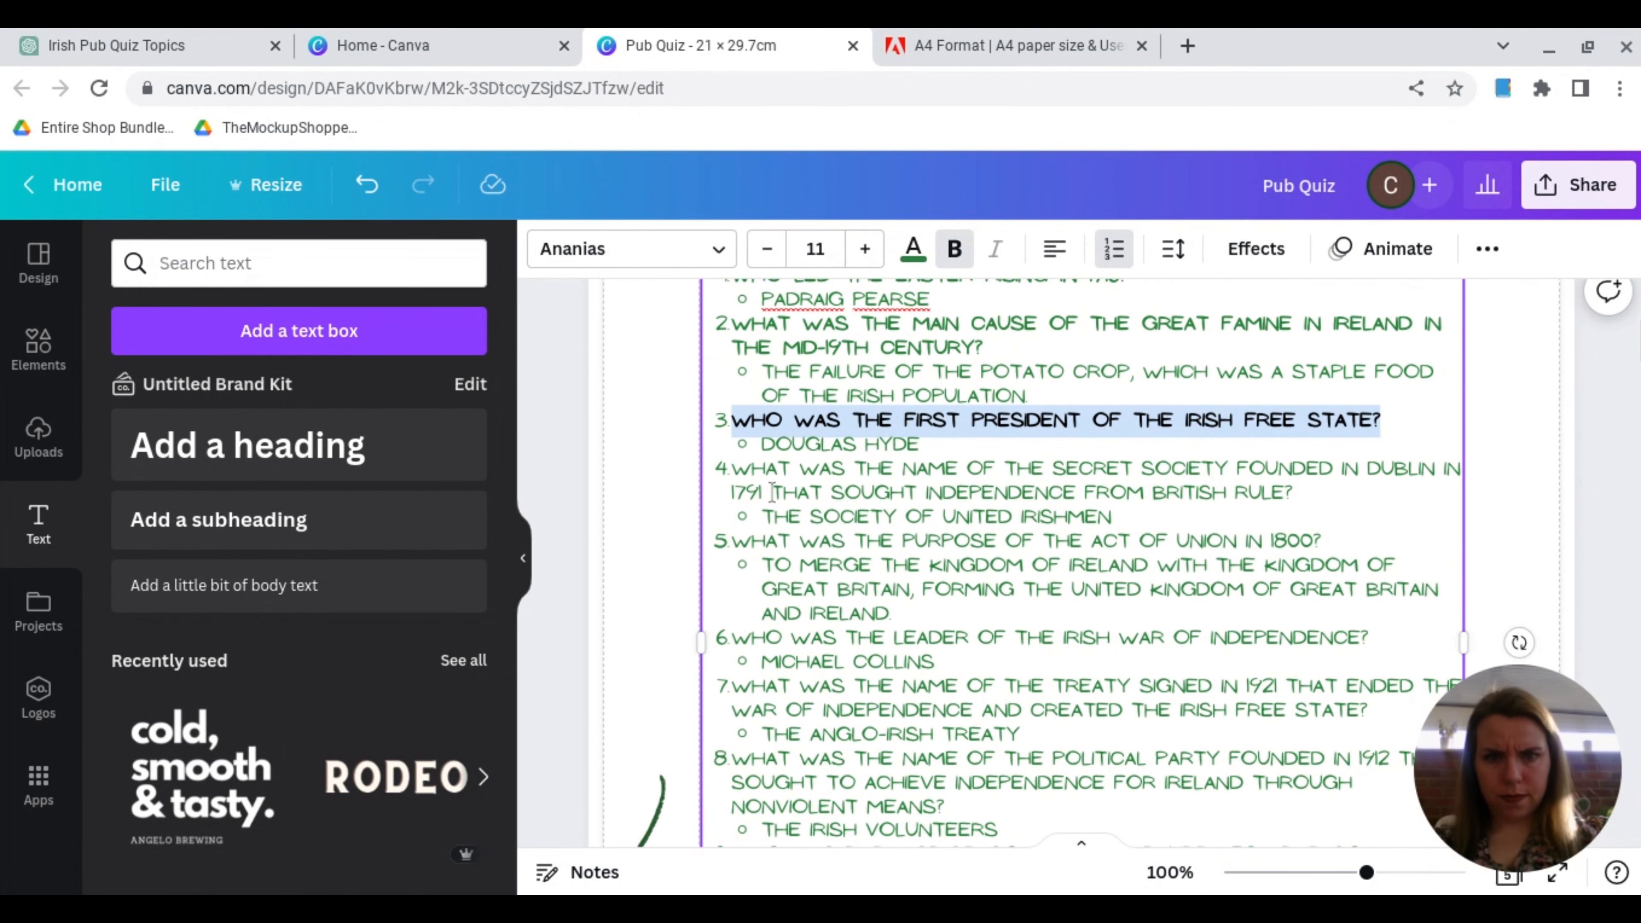
{"action": "left_click_drag", "start_coordinate": [732, 468], "coordinate": [1293, 495]}
{"action": "key", "text": "ctrl+b"}
{"action": "left_click", "coordinate": [1276, 523]}
{"action": "left_click_drag", "start_coordinate": [732, 540], "coordinate": [1325, 541]}
{"action": "key", "text": "ctrl+b"}
Step: Make Irish History questions 6 to 10 bold, keeping their answers in regular weight
{"action": "scroll", "coordinate": [1228, 453], "scroll_direction": "down", "scroll_amount": 4}
{"action": "left_click_drag", "start_coordinate": [732, 410], "coordinate": [1400, 412]}
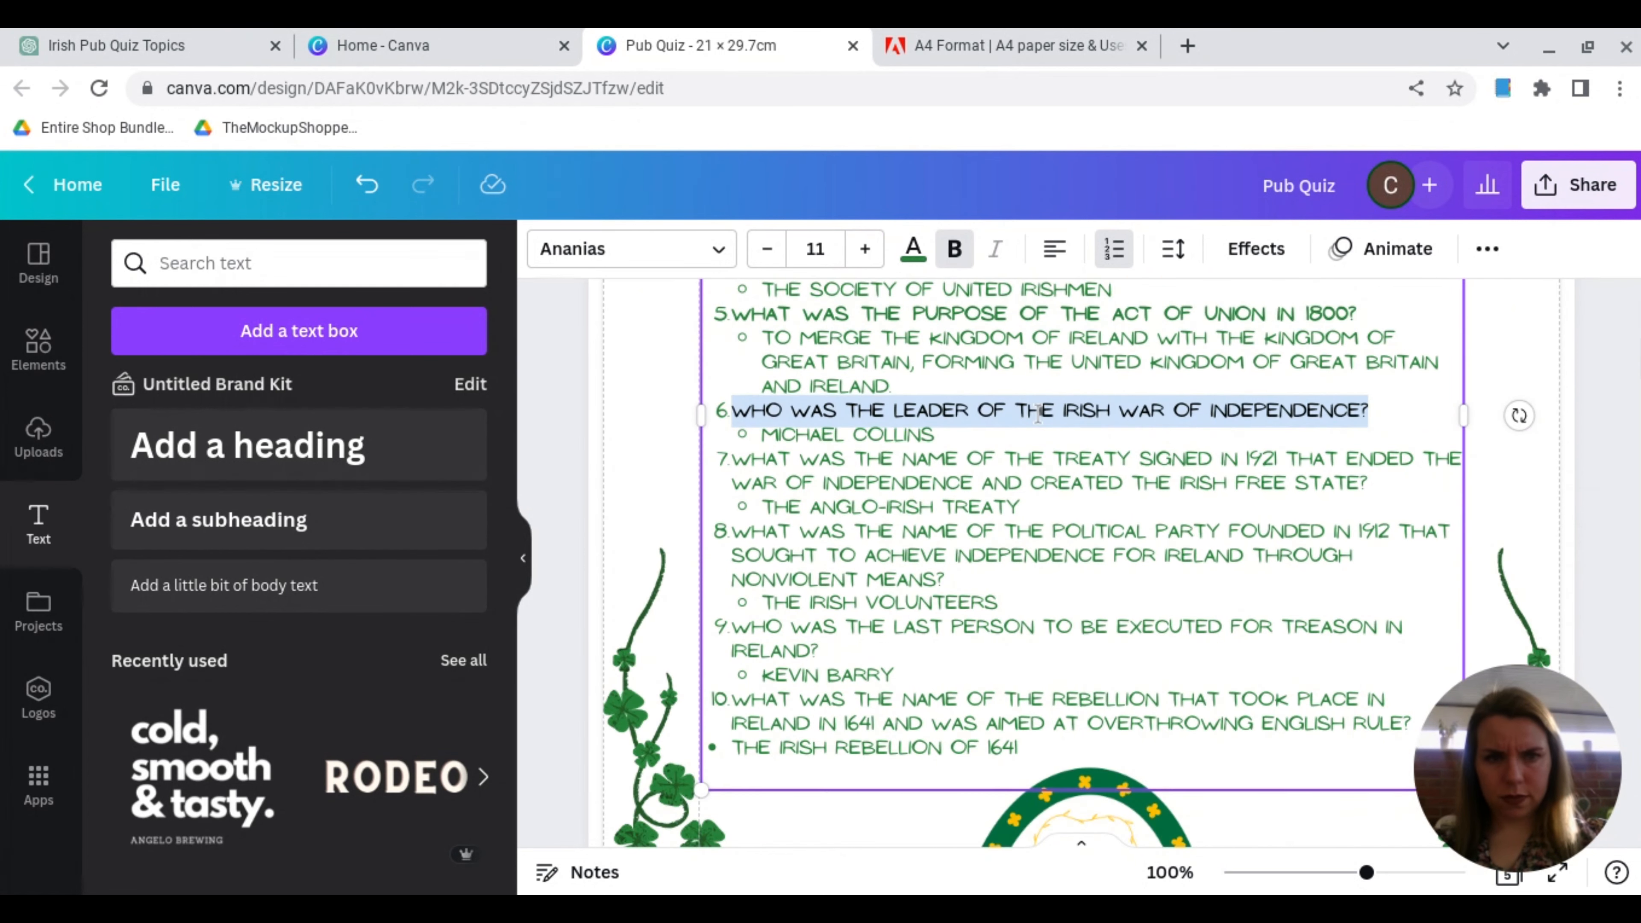
{"action": "key", "text": "ctrl+b"}
{"action": "left_click", "coordinate": [1364, 427]}
{"action": "left_click_drag", "start_coordinate": [733, 459], "coordinate": [1368, 482]}
{"action": "key", "text": "ctrl+b"}
{"action": "left_click_drag", "start_coordinate": [732, 531], "coordinate": [945, 579]}
{"action": "key", "text": "ctrl+b"}
{"action": "left_click_drag", "start_coordinate": [732, 627], "coordinate": [817, 650]}
{"action": "left_click", "coordinate": [955, 249]}
{"action": "left_click_drag", "start_coordinate": [733, 699], "coordinate": [1411, 724]}
{"action": "left_click", "coordinate": [954, 249]}
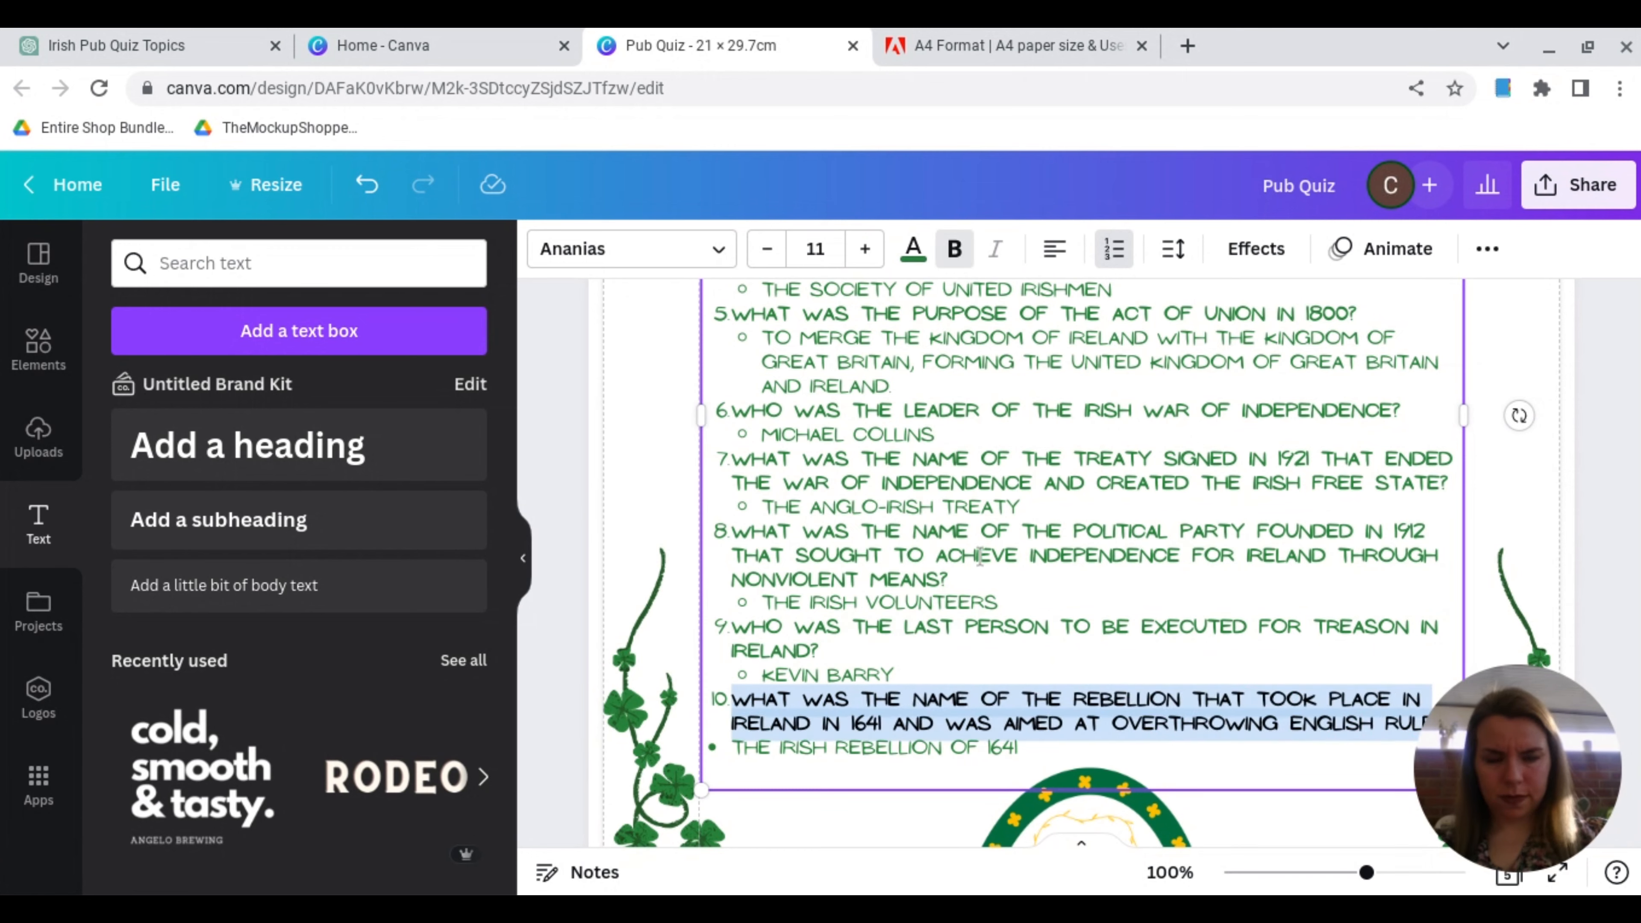
{"action": "left_click", "coordinate": [1596, 518]}
Step: Review the layout of page 1 from the St. Patrick's Day title down to the rainbow, up close and zoomed out
{"action": "scroll", "coordinate": [1220, 577], "scroll_direction": "up", "scroll_amount": 4}
{"action": "scroll", "coordinate": [1219, 576], "scroll_direction": "up", "scroll_amount": 6}
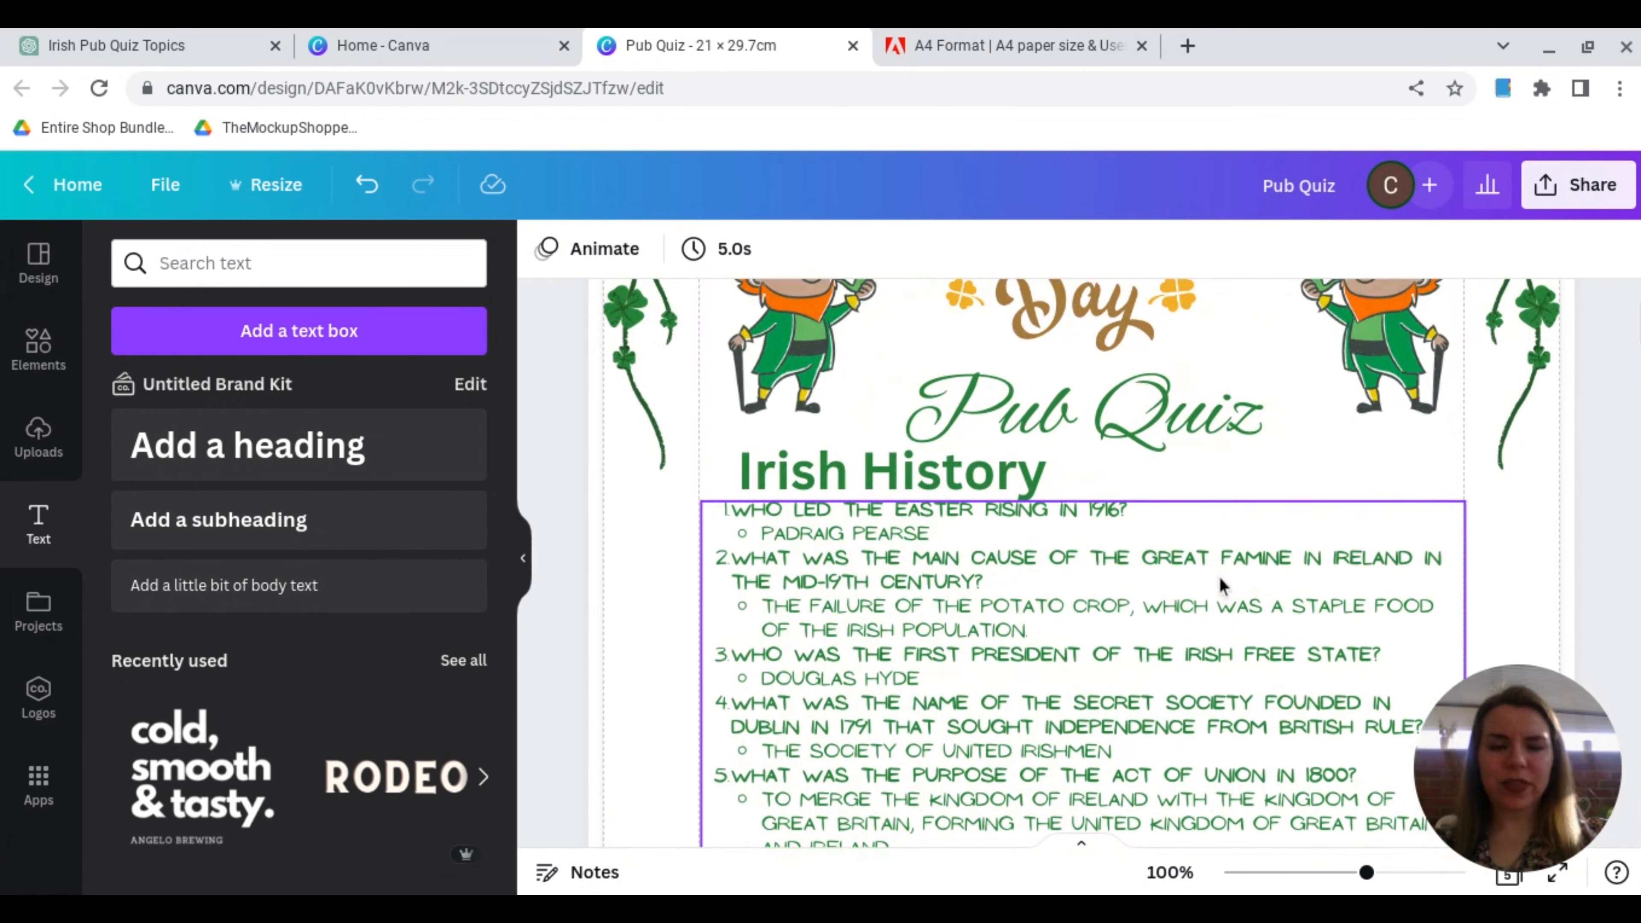
{"action": "scroll", "coordinate": [1218, 575], "scroll_direction": "up", "scroll_amount": 2}
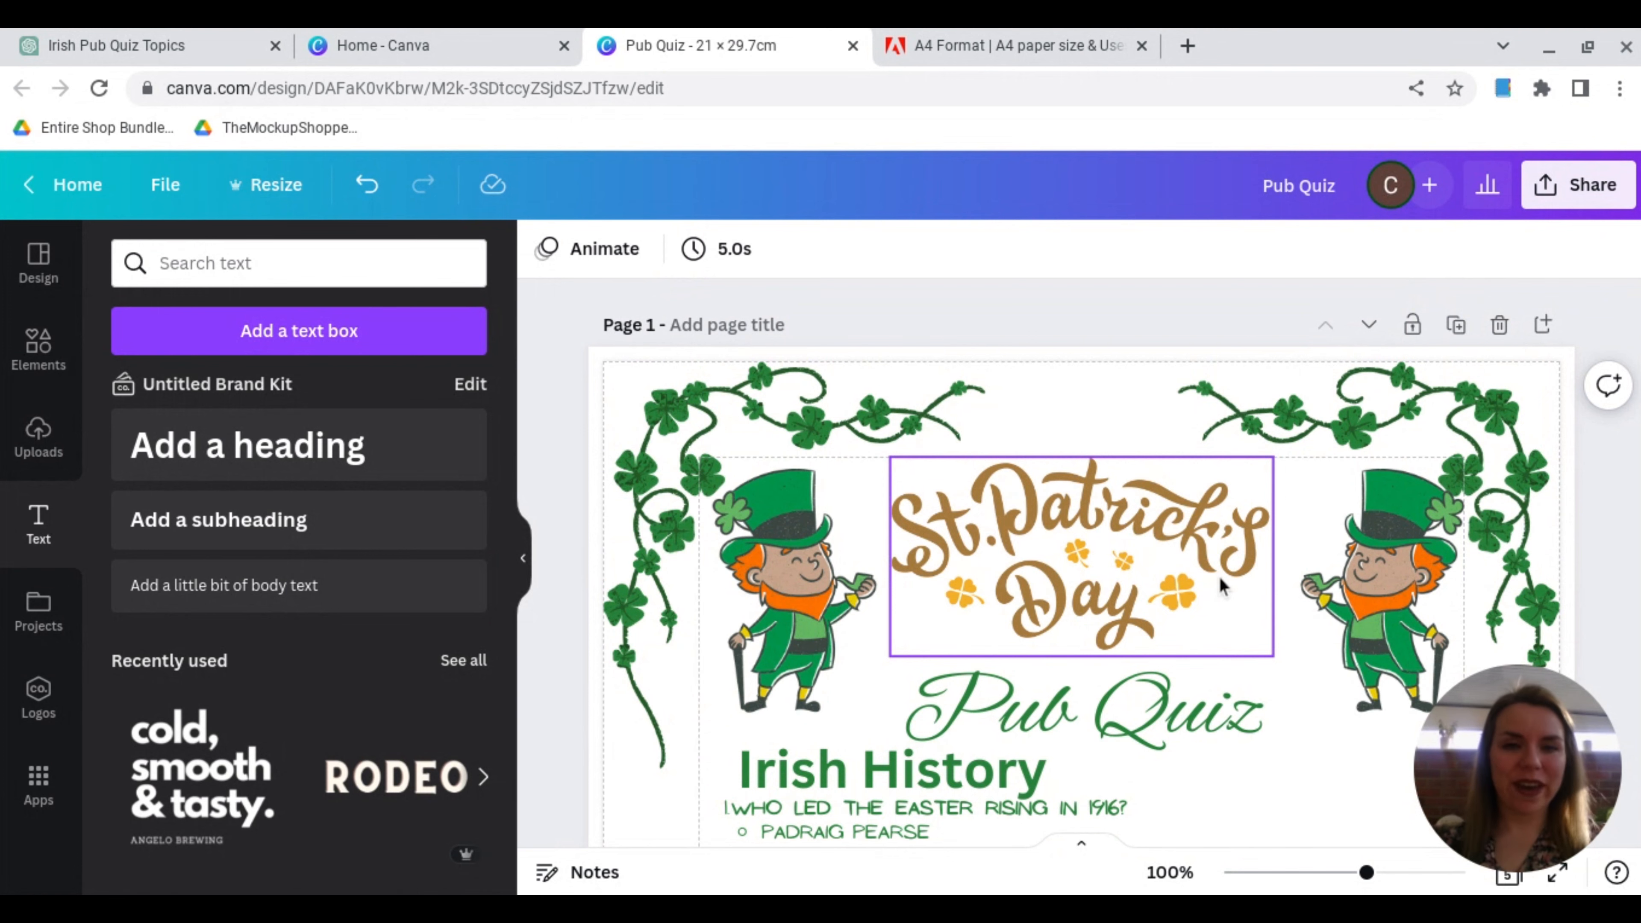
{"action": "scroll", "coordinate": [1219, 575], "scroll_direction": "down", "scroll_amount": 12}
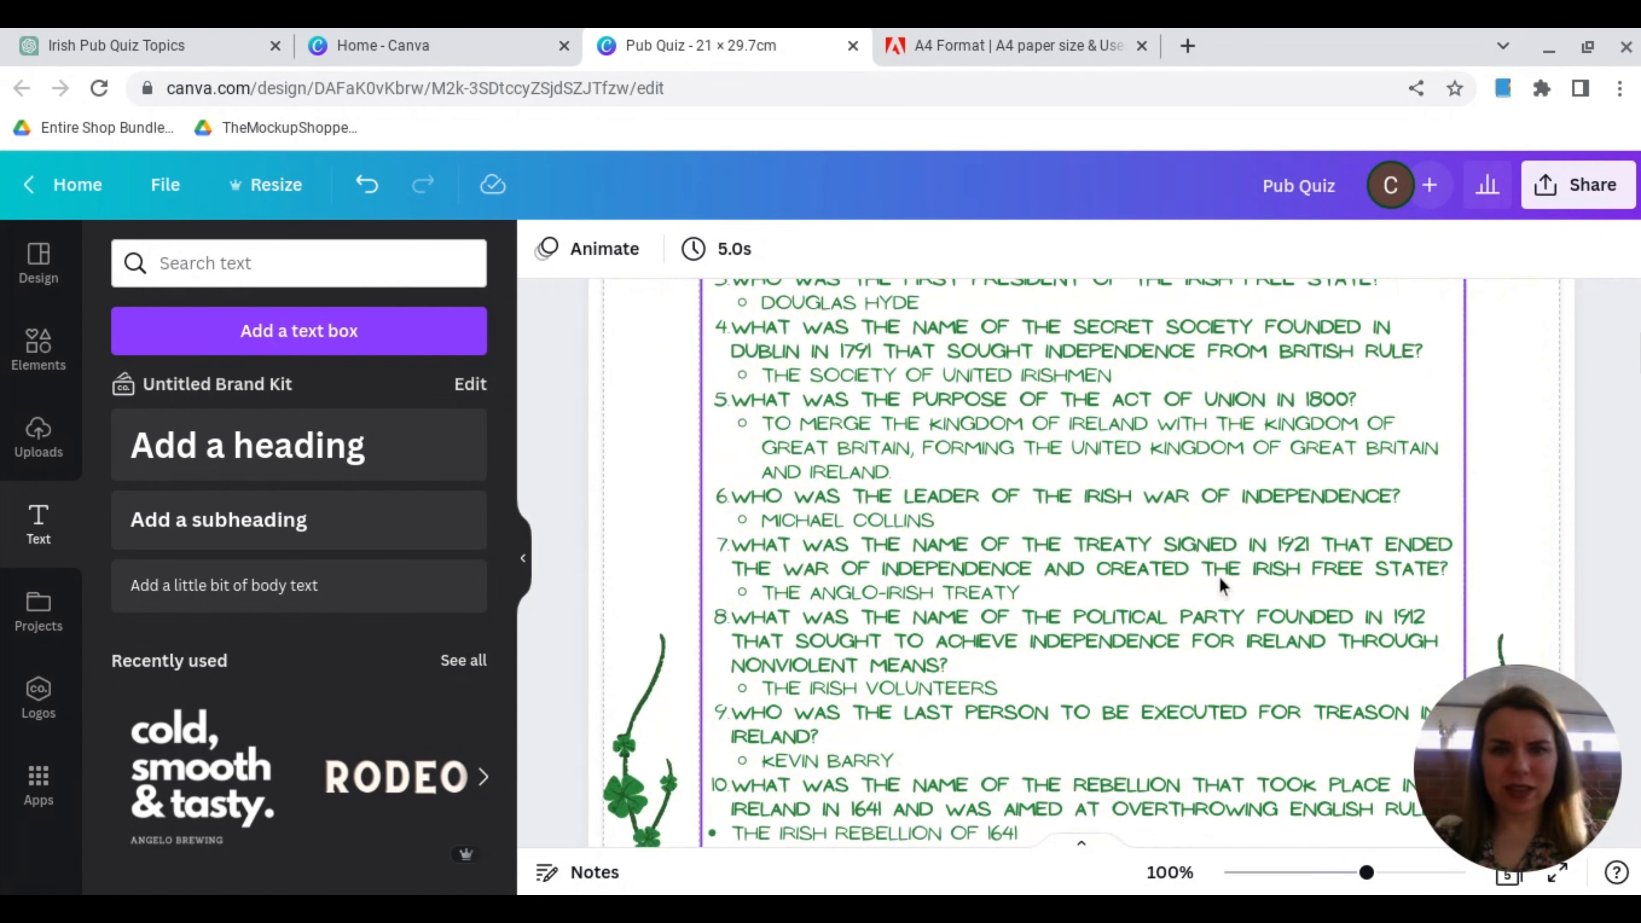
{"action": "scroll", "coordinate": [1219, 584], "scroll_direction": "down", "scroll_amount": 4}
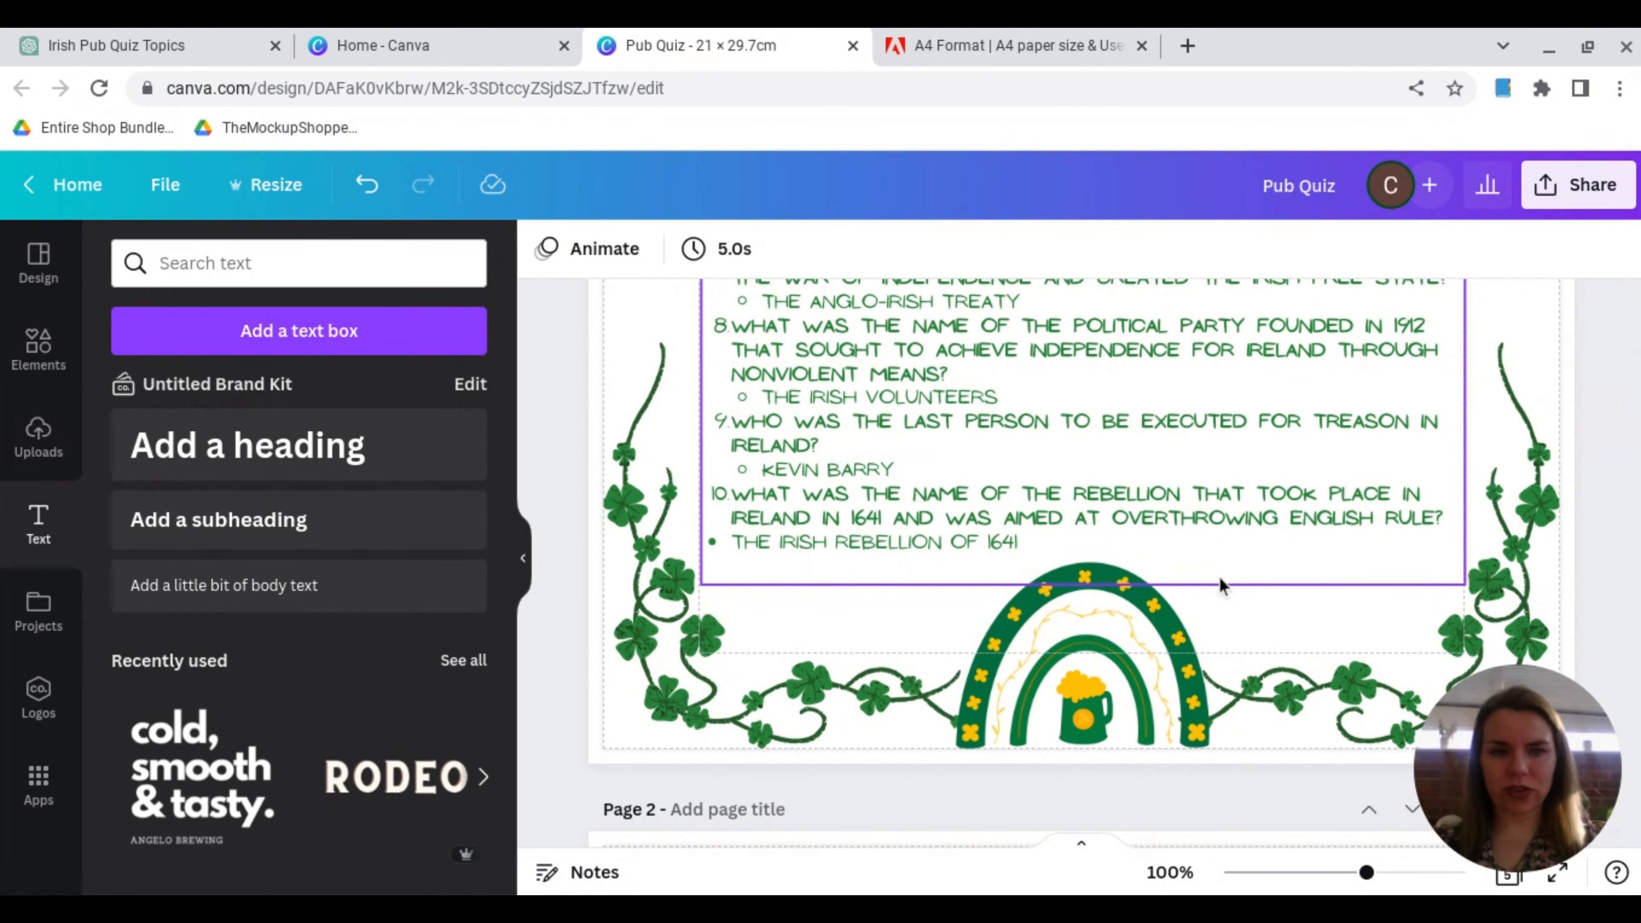
{"action": "scroll", "coordinate": [1220, 584], "scroll_direction": "down", "scroll_amount": 6}
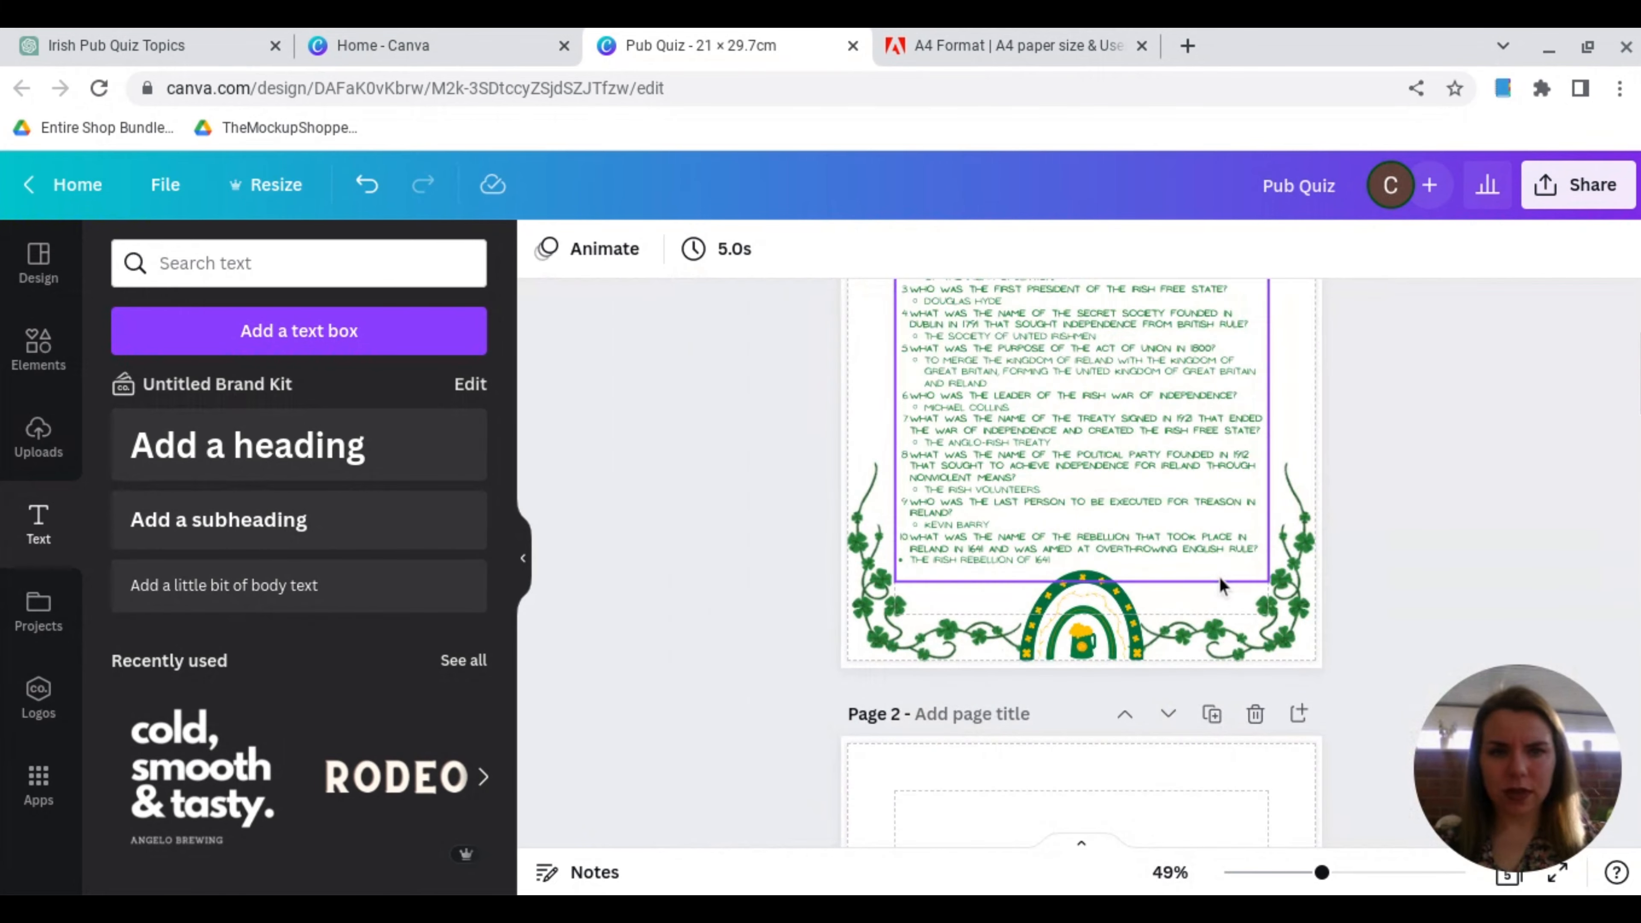
{"action": "scroll", "coordinate": [1220, 584], "scroll_direction": "up", "scroll_amount": 3}
{"action": "scroll", "coordinate": [1218, 579], "scroll_direction": "up", "scroll_amount": 2}
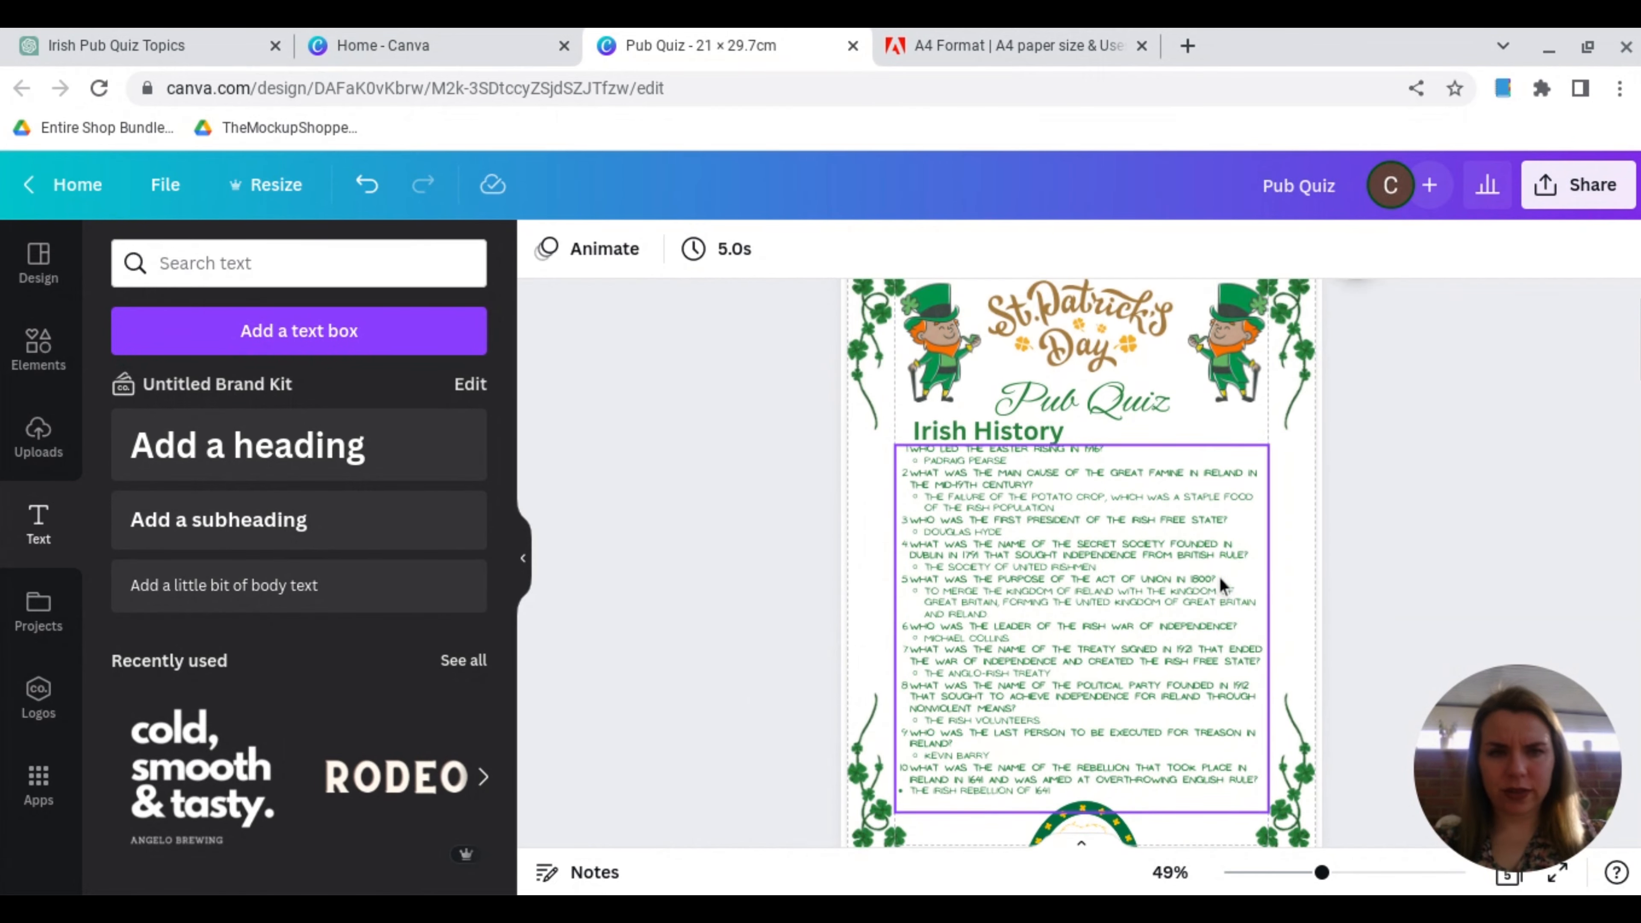
Step: Nudge the leprechaun on the right of the St. Patrick's Day title slightly inward, within the margin guides
{"action": "scroll", "coordinate": [1218, 575], "scroll_direction": "down", "scroll_amount": 1}
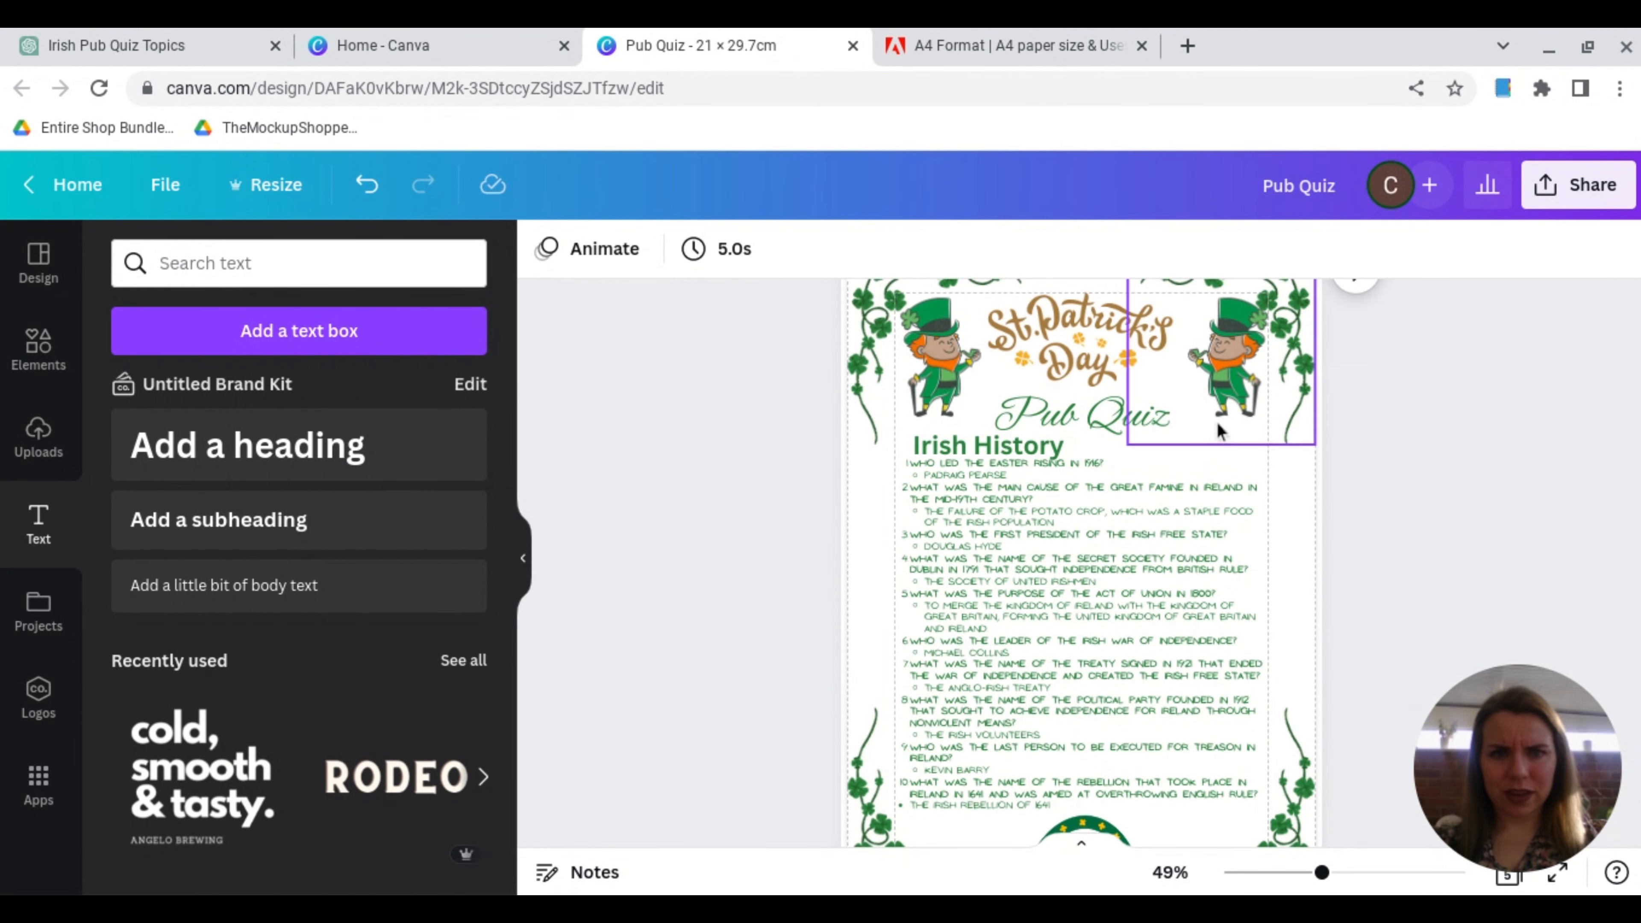
{"action": "left_click", "coordinate": [1230, 385]}
{"action": "left_click_drag", "start_coordinate": [1227, 385], "coordinate": [1224, 387]}
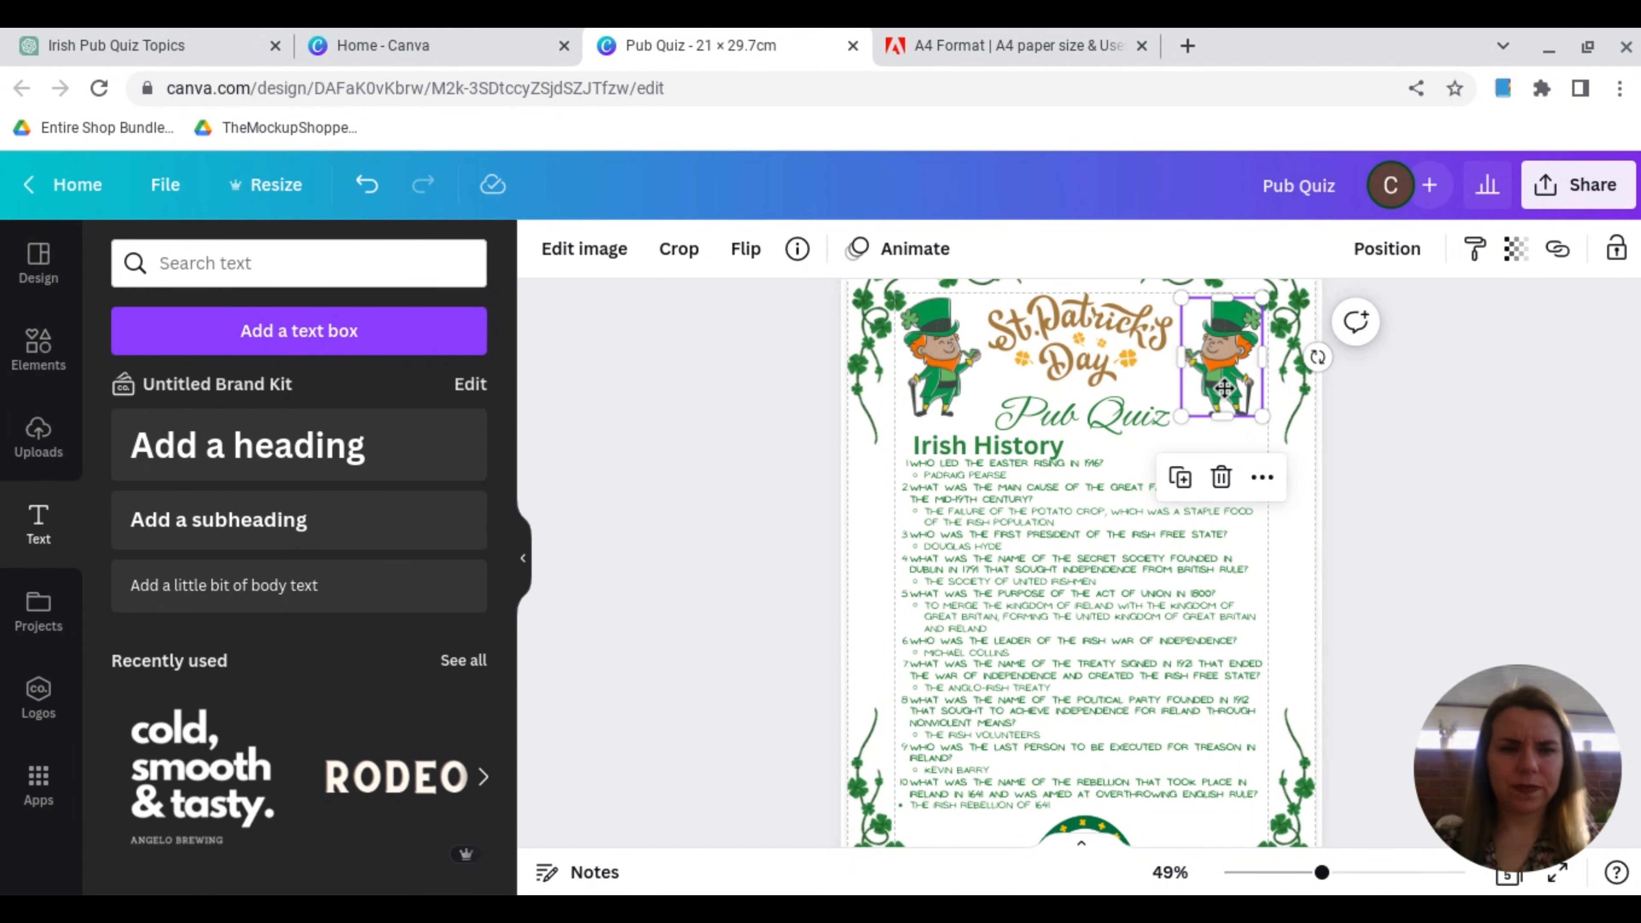
{"action": "left_click", "coordinate": [1329, 482]}
Step: Duplicate the finished Irish History quiz page
{"action": "scroll", "coordinate": [1417, 489], "scroll_direction": "up", "scroll_amount": 2}
{"action": "scroll", "coordinate": [1417, 489], "scroll_direction": "down", "scroll_amount": 2}
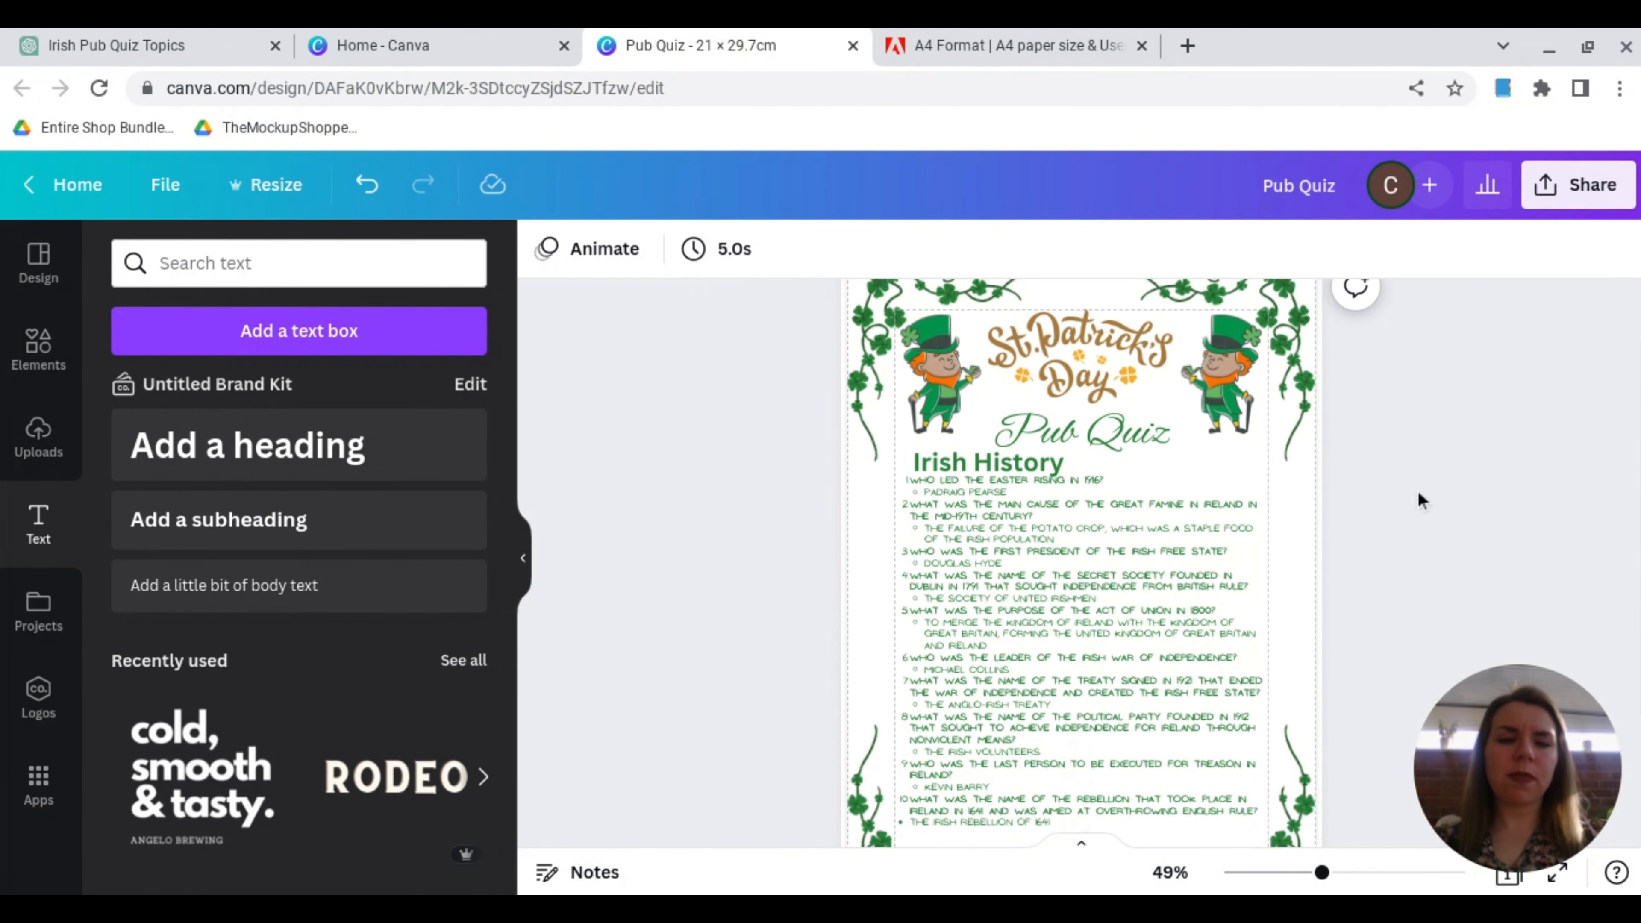
{"action": "scroll", "coordinate": [1417, 489], "scroll_direction": "up", "scroll_amount": 2}
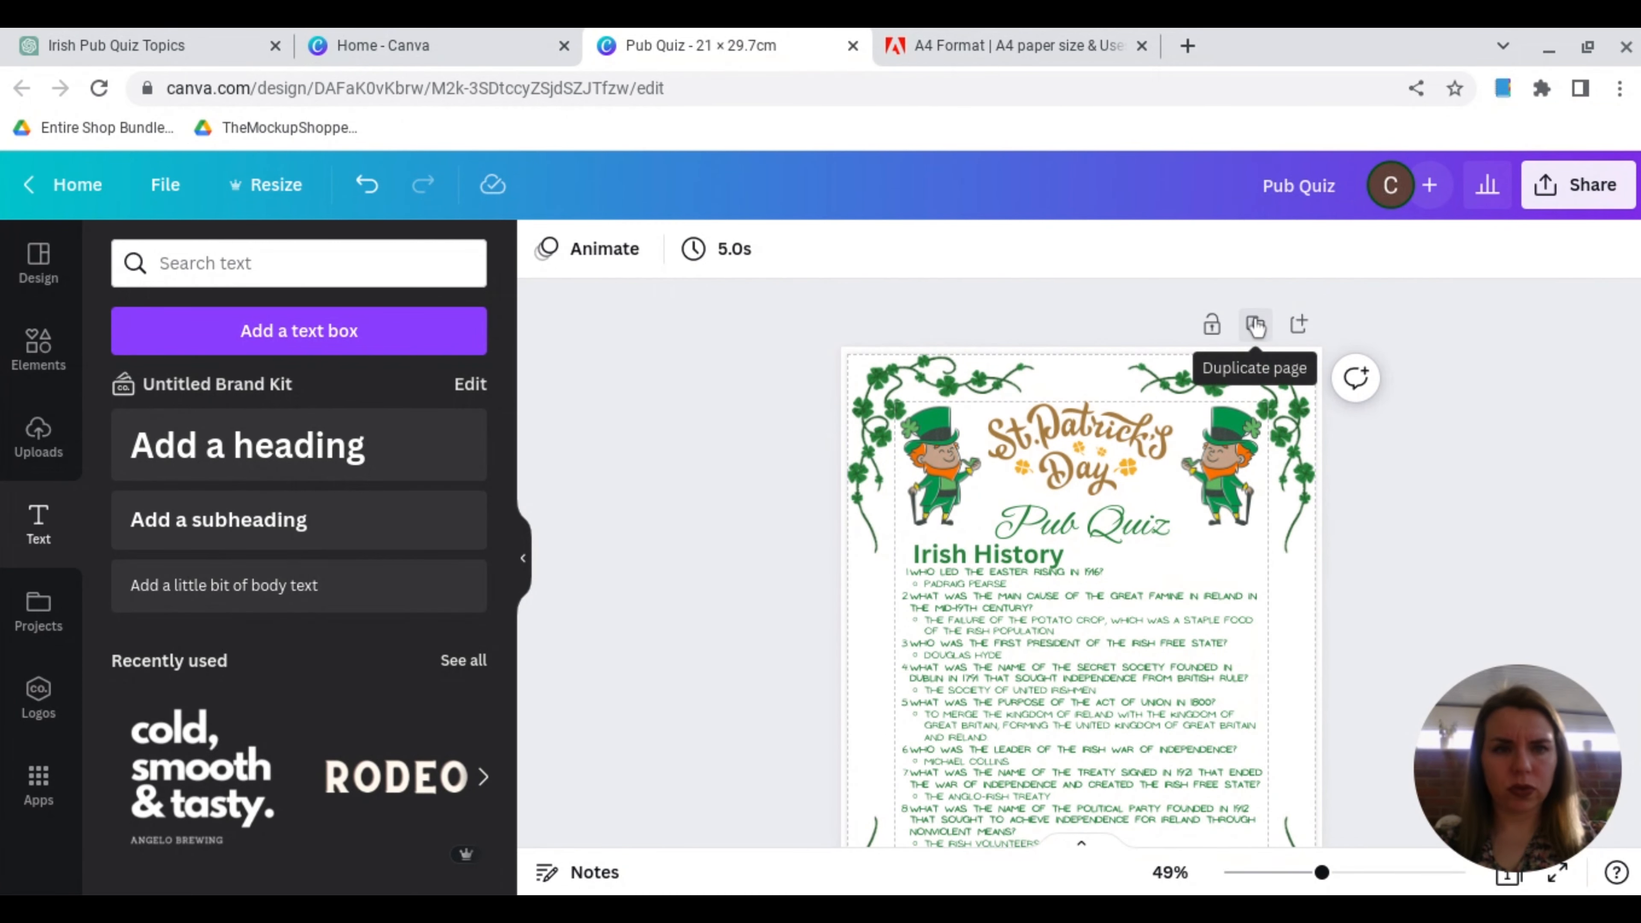
{"action": "left_click", "coordinate": [1255, 325]}
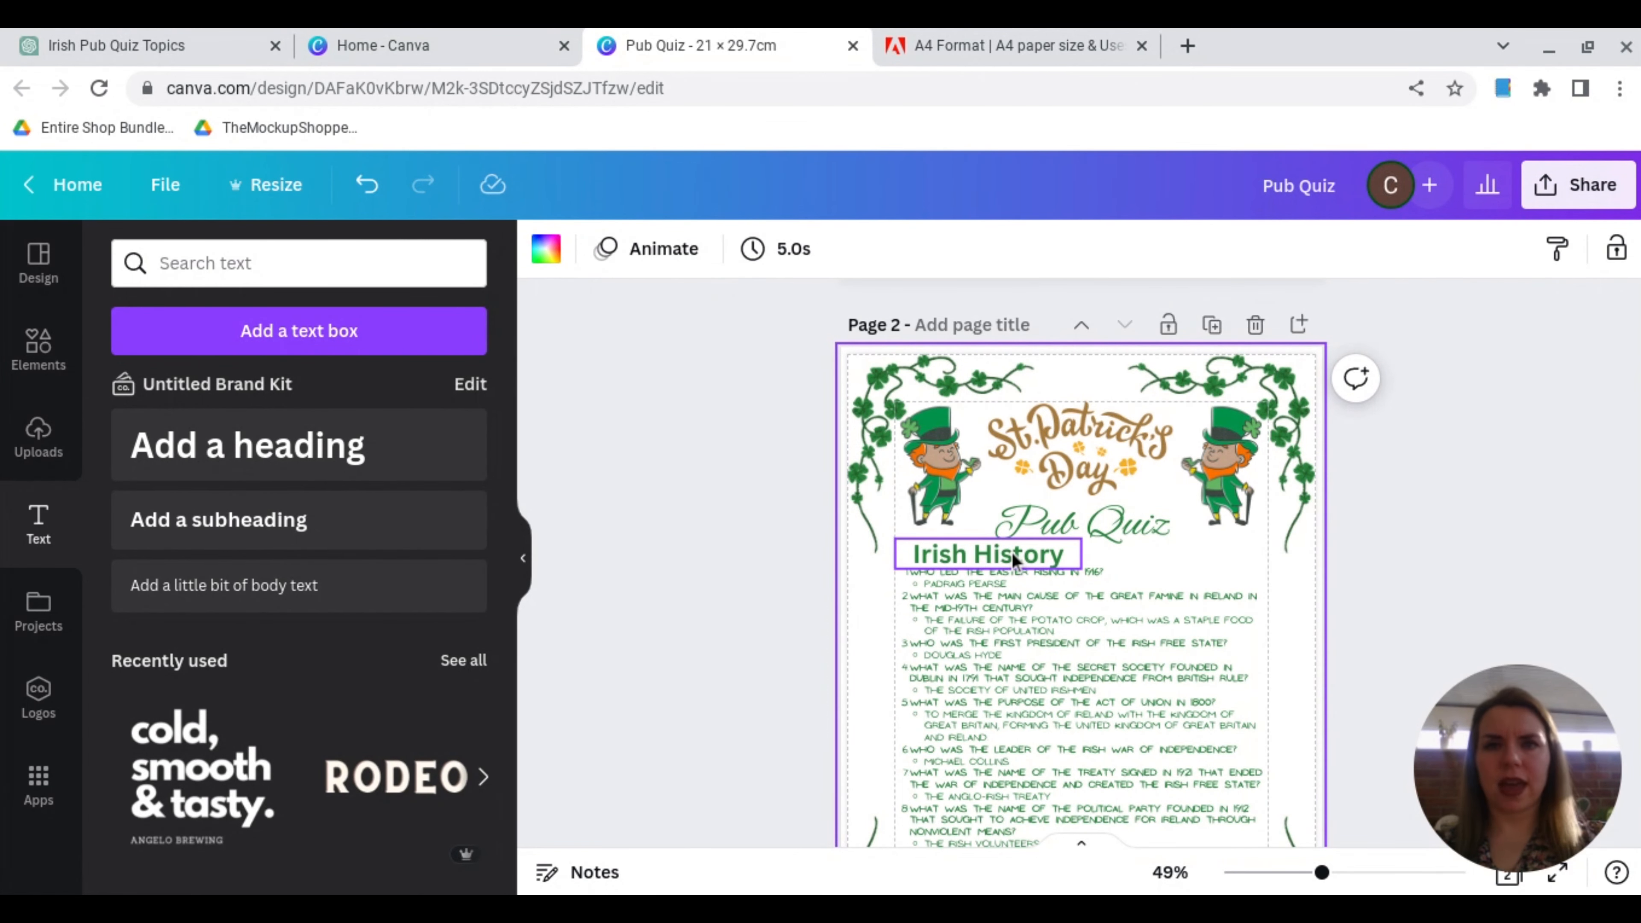
Step: Switch to ChatGPT and look up the list of five Irish pub quiz topics earlier in the chat
{"action": "left_click", "coordinate": [190, 40]}
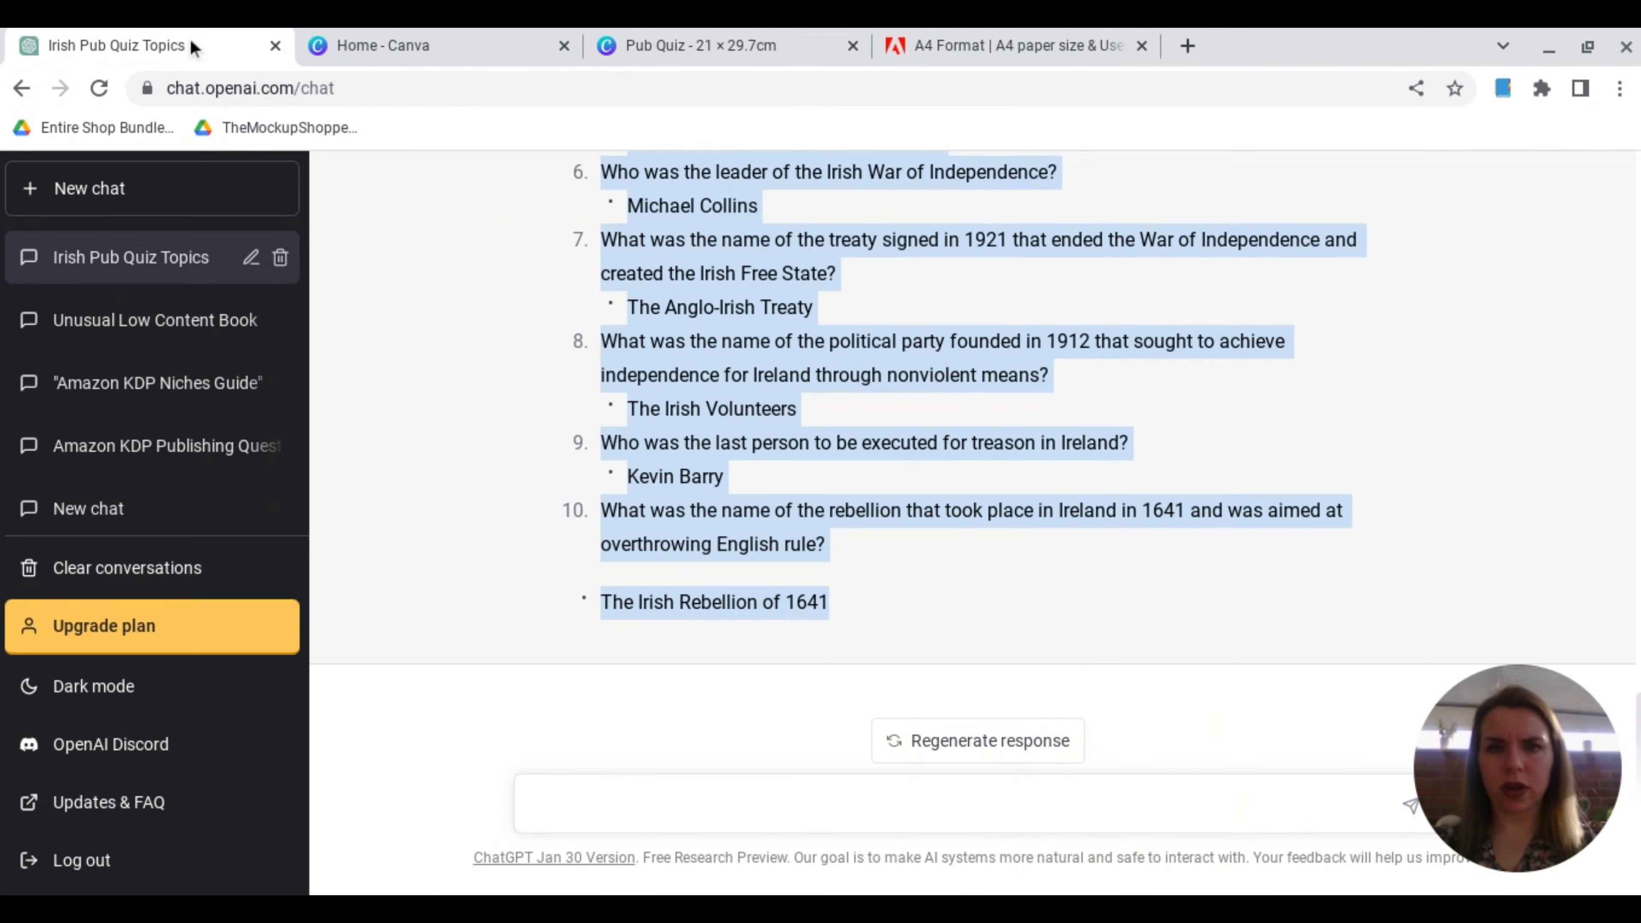
{"action": "scroll", "coordinate": [609, 409], "scroll_direction": "up", "scroll_amount": 15}
{"action": "left_click", "coordinate": [609, 402]}
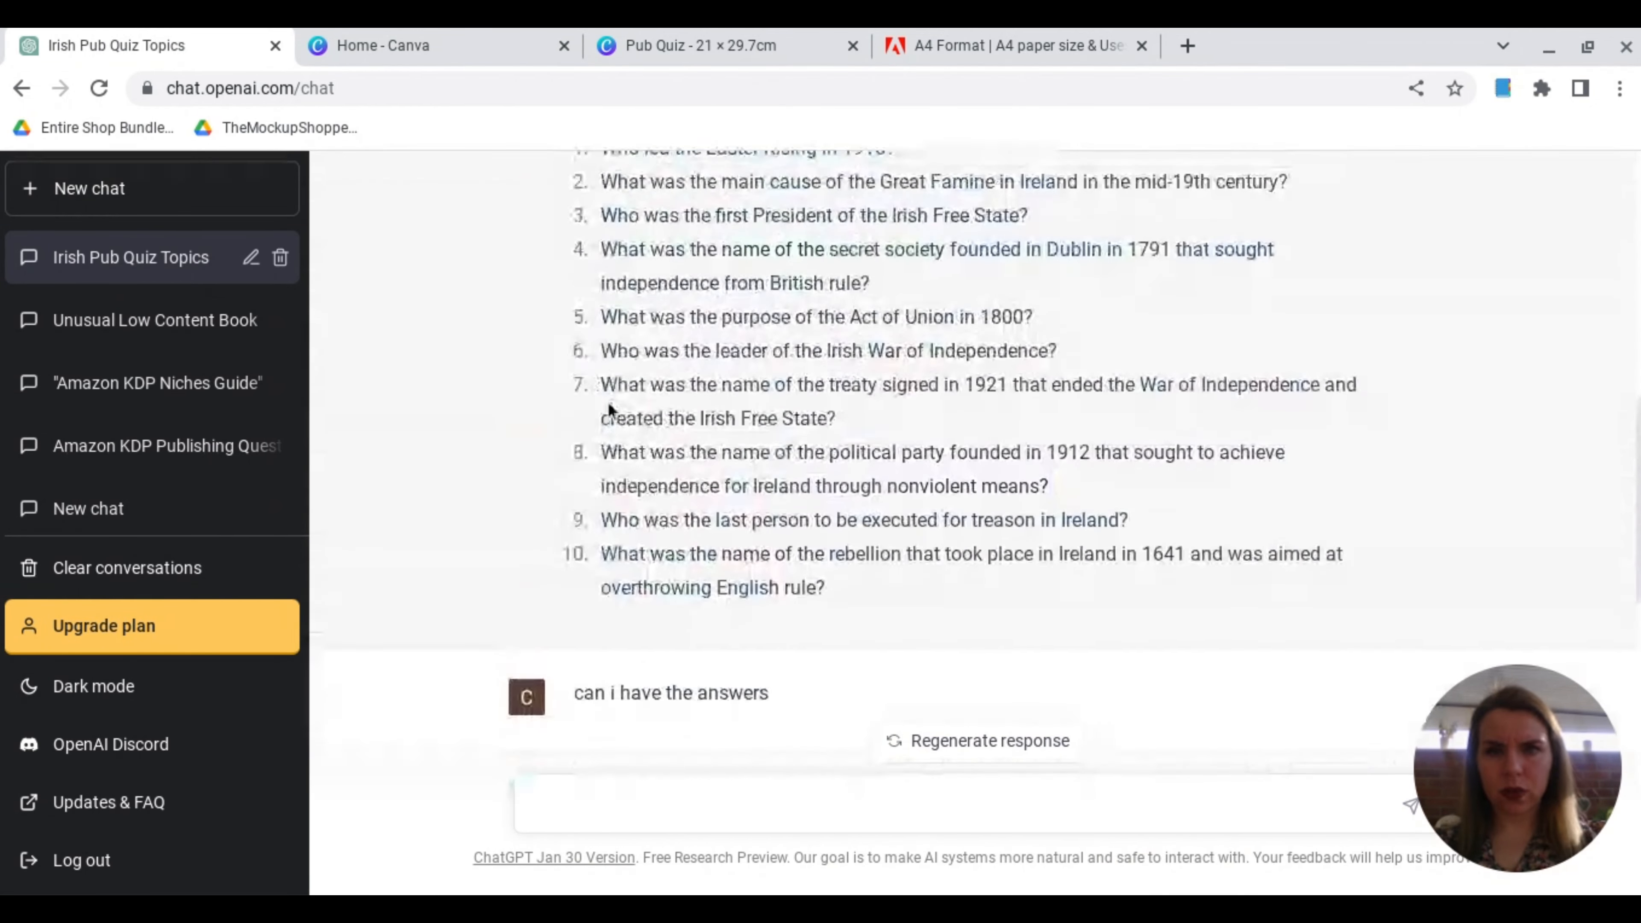
{"action": "scroll", "coordinate": [608, 402], "scroll_direction": "up", "scroll_amount": 4}
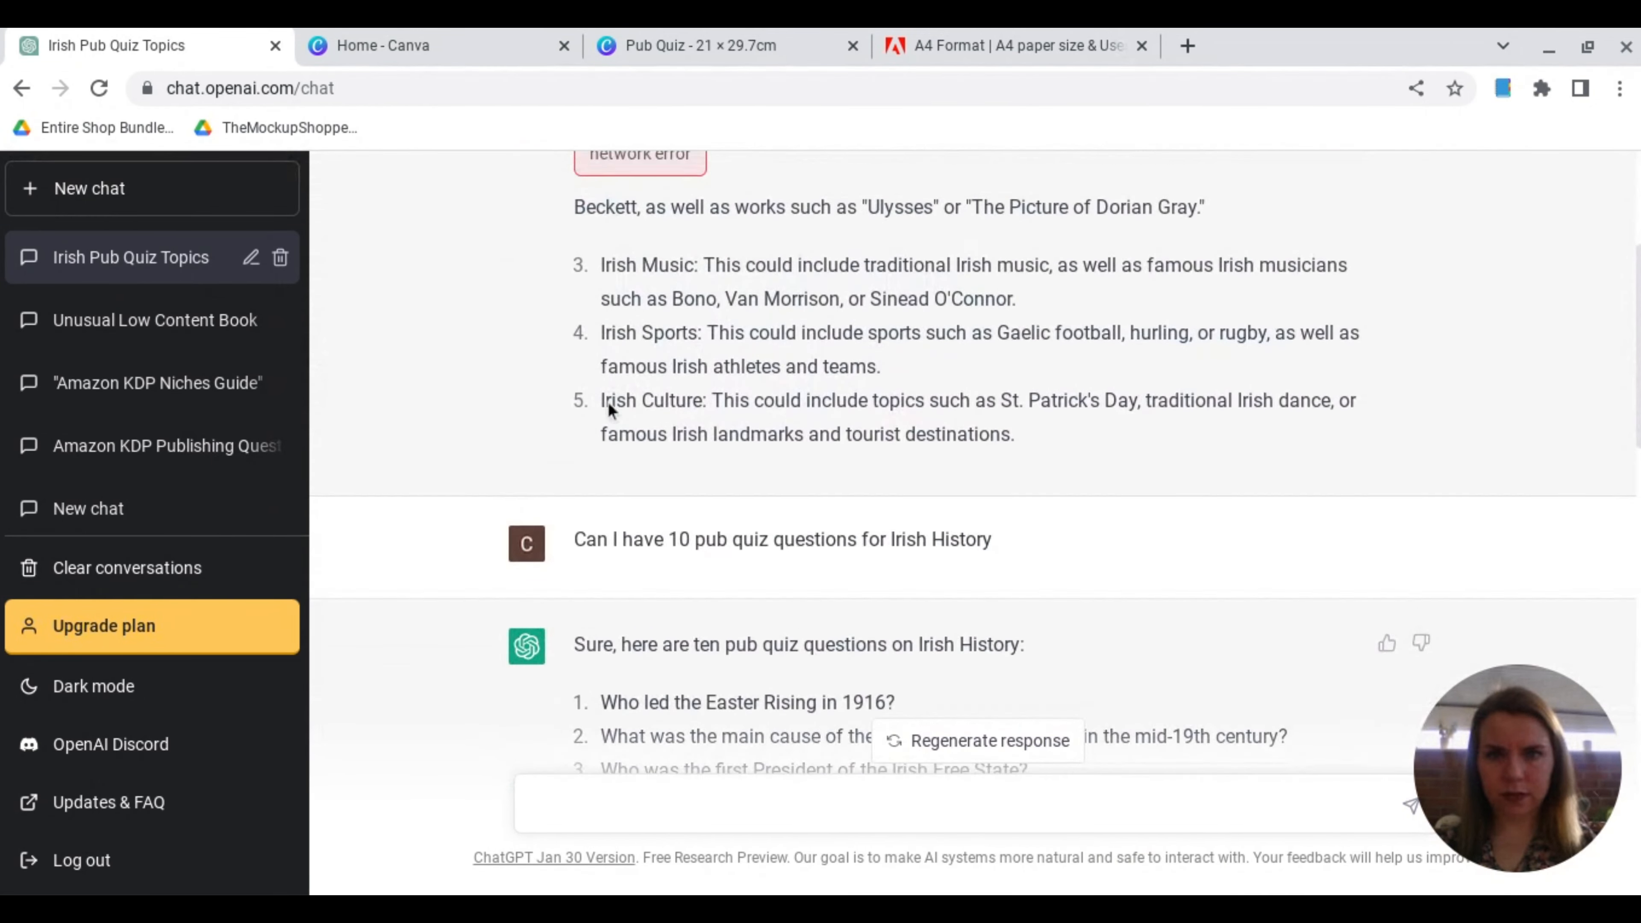
{"action": "scroll", "coordinate": [610, 408], "scroll_direction": "up", "scroll_amount": 2}
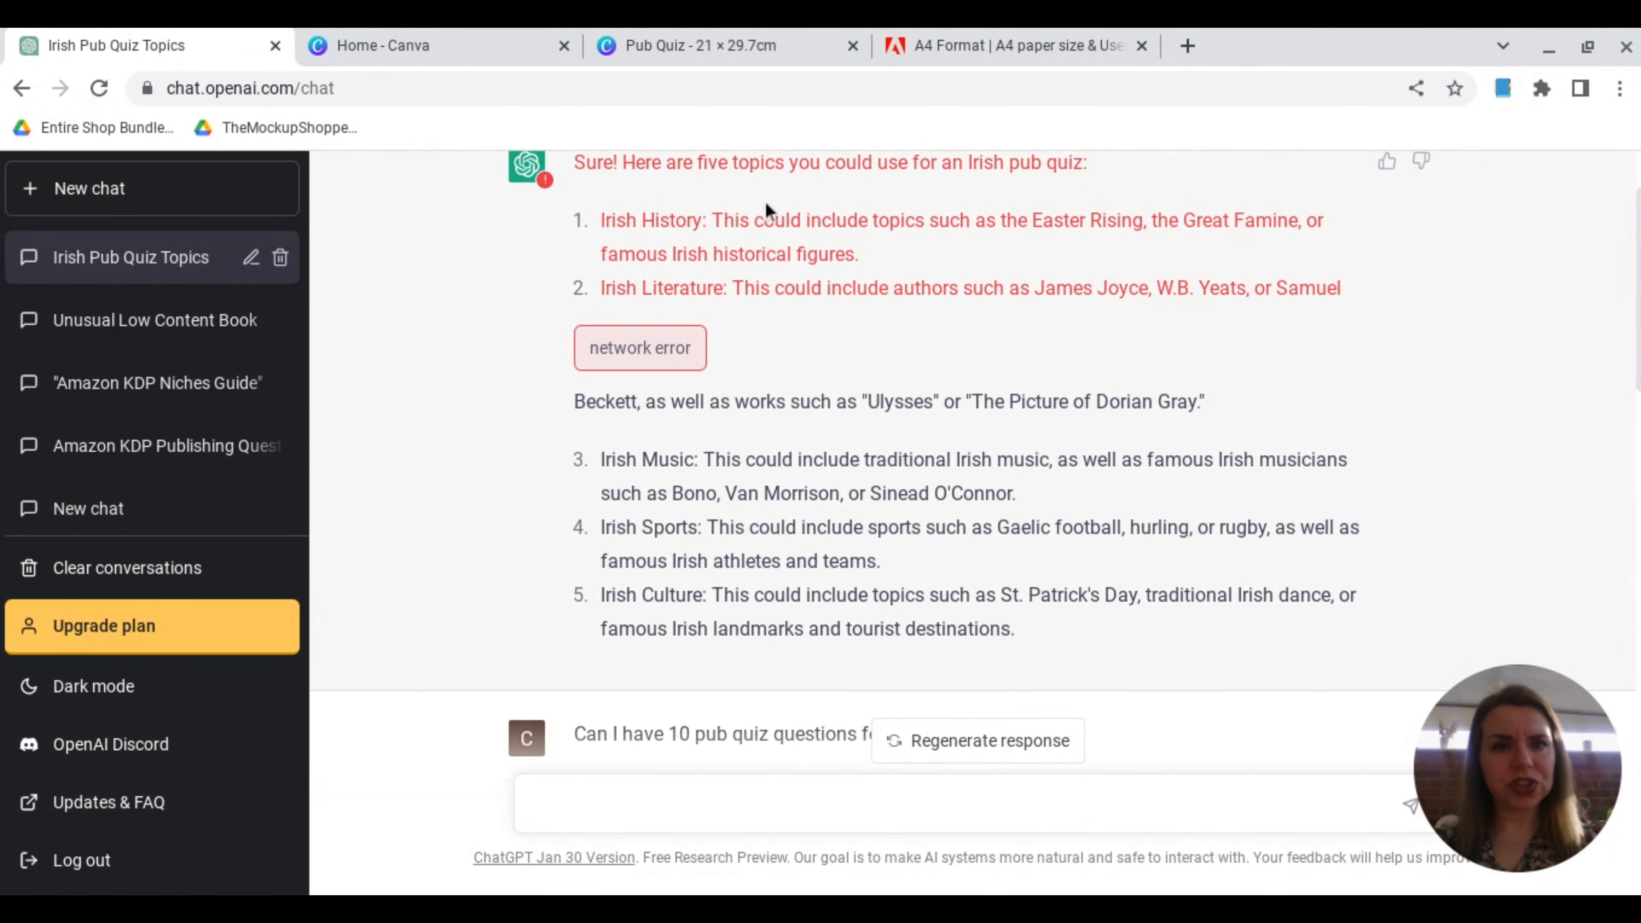
Step: Switch to Canva and change the topic heading on page 2 to "Irish Literature"
{"action": "left_click", "coordinate": [709, 44]}
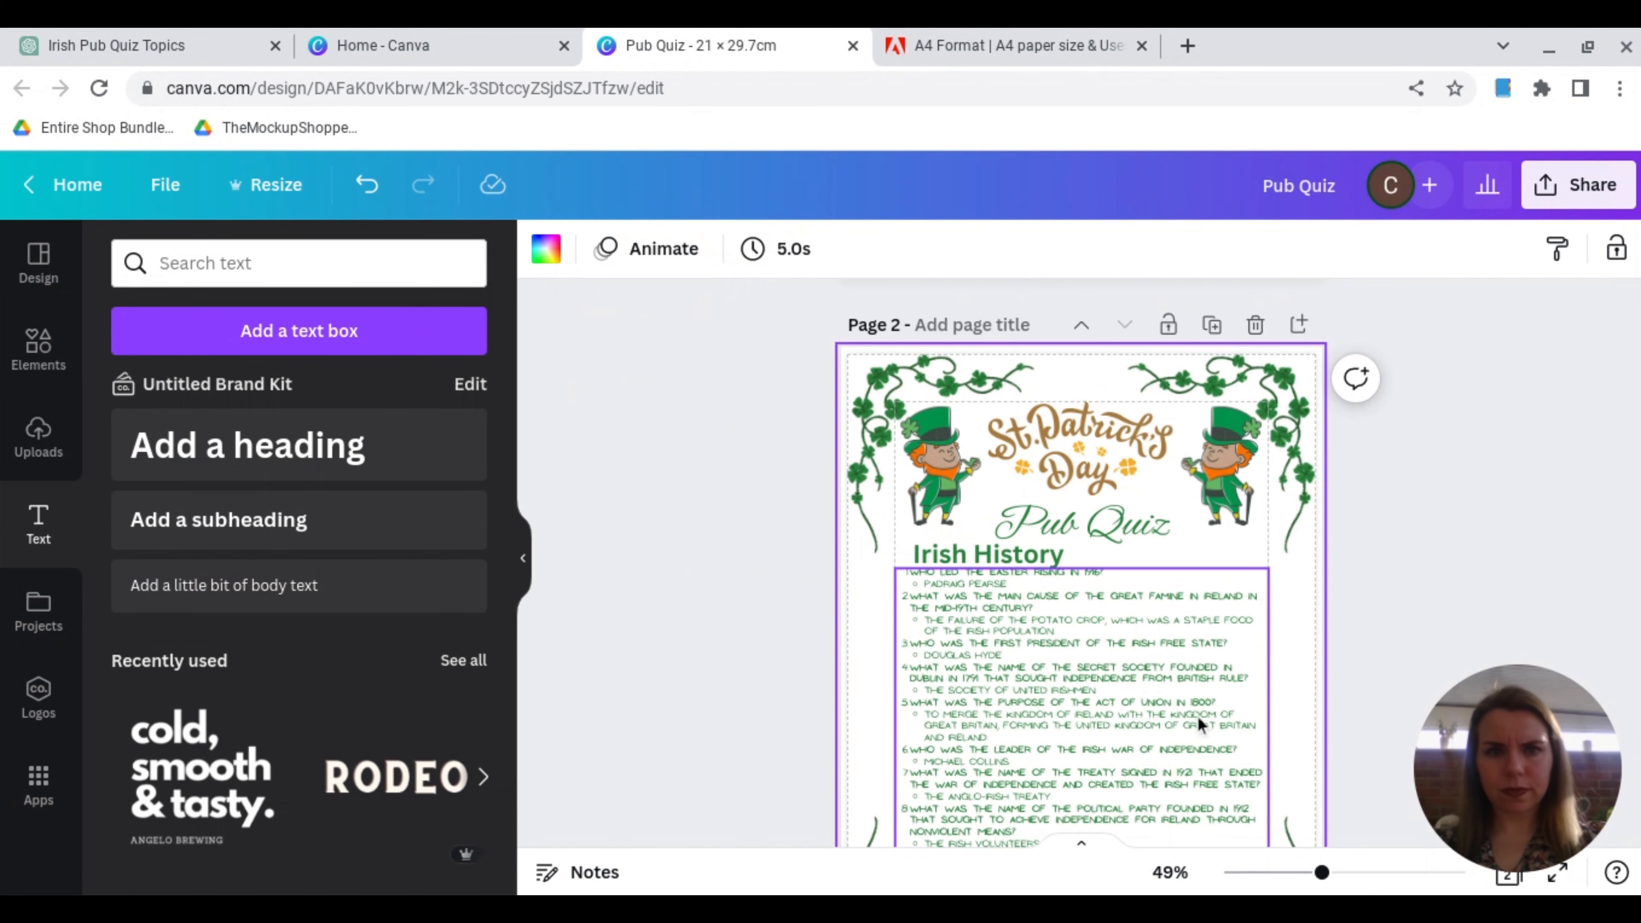
{"action": "left_click", "coordinate": [1047, 554]}
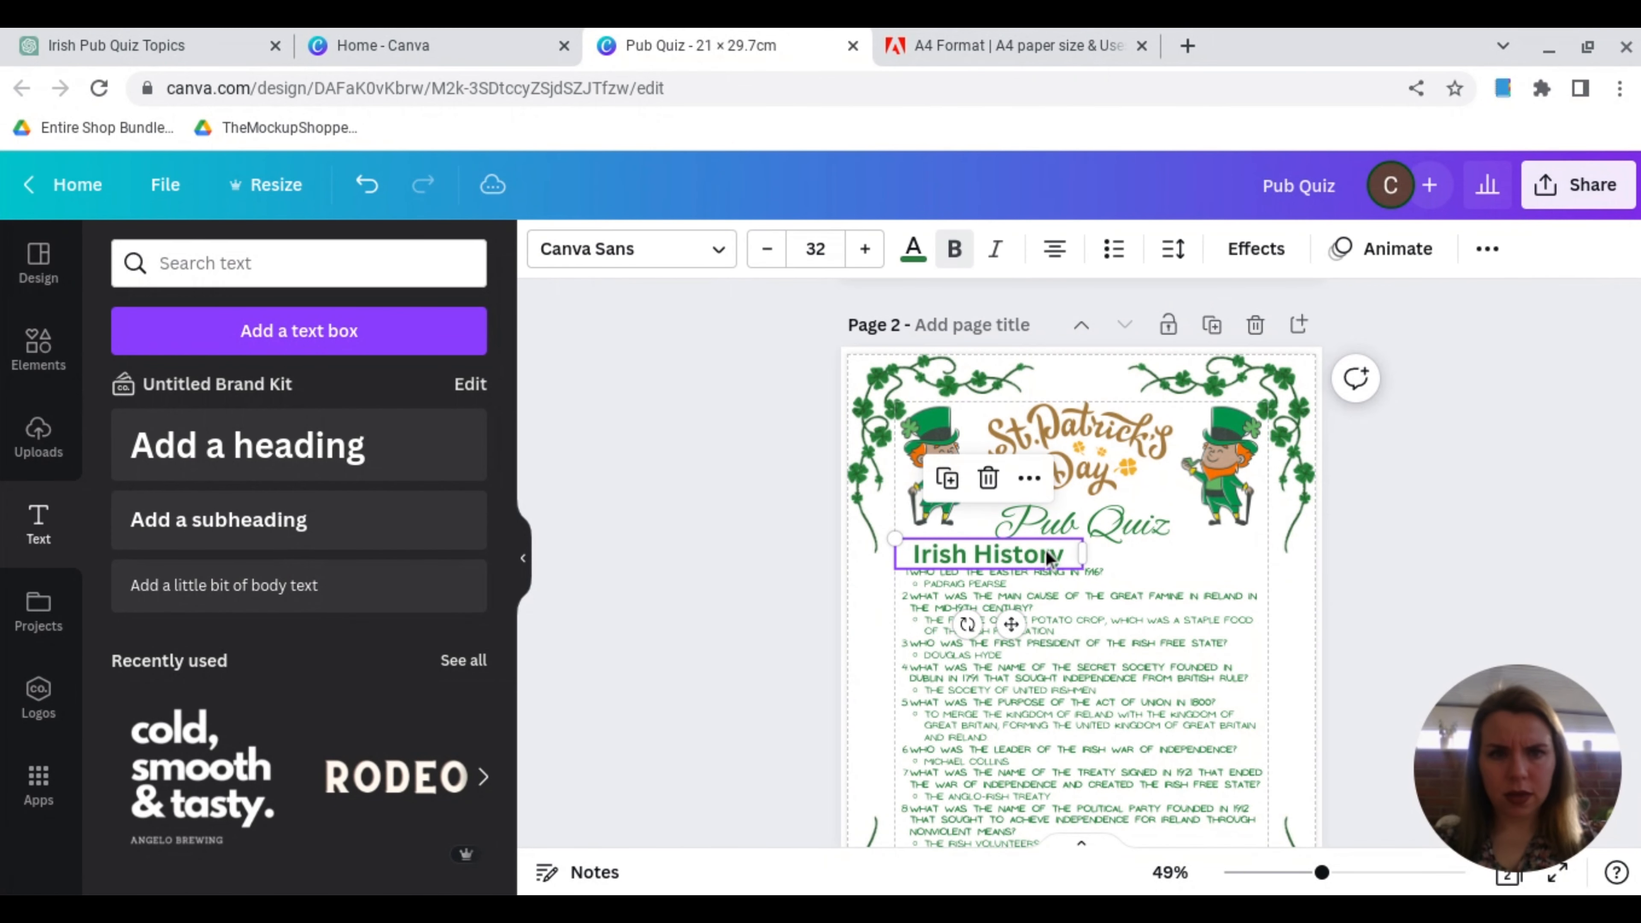
{"action": "double_click", "coordinate": [1070, 554]}
{"action": "type", "text": "Li"}
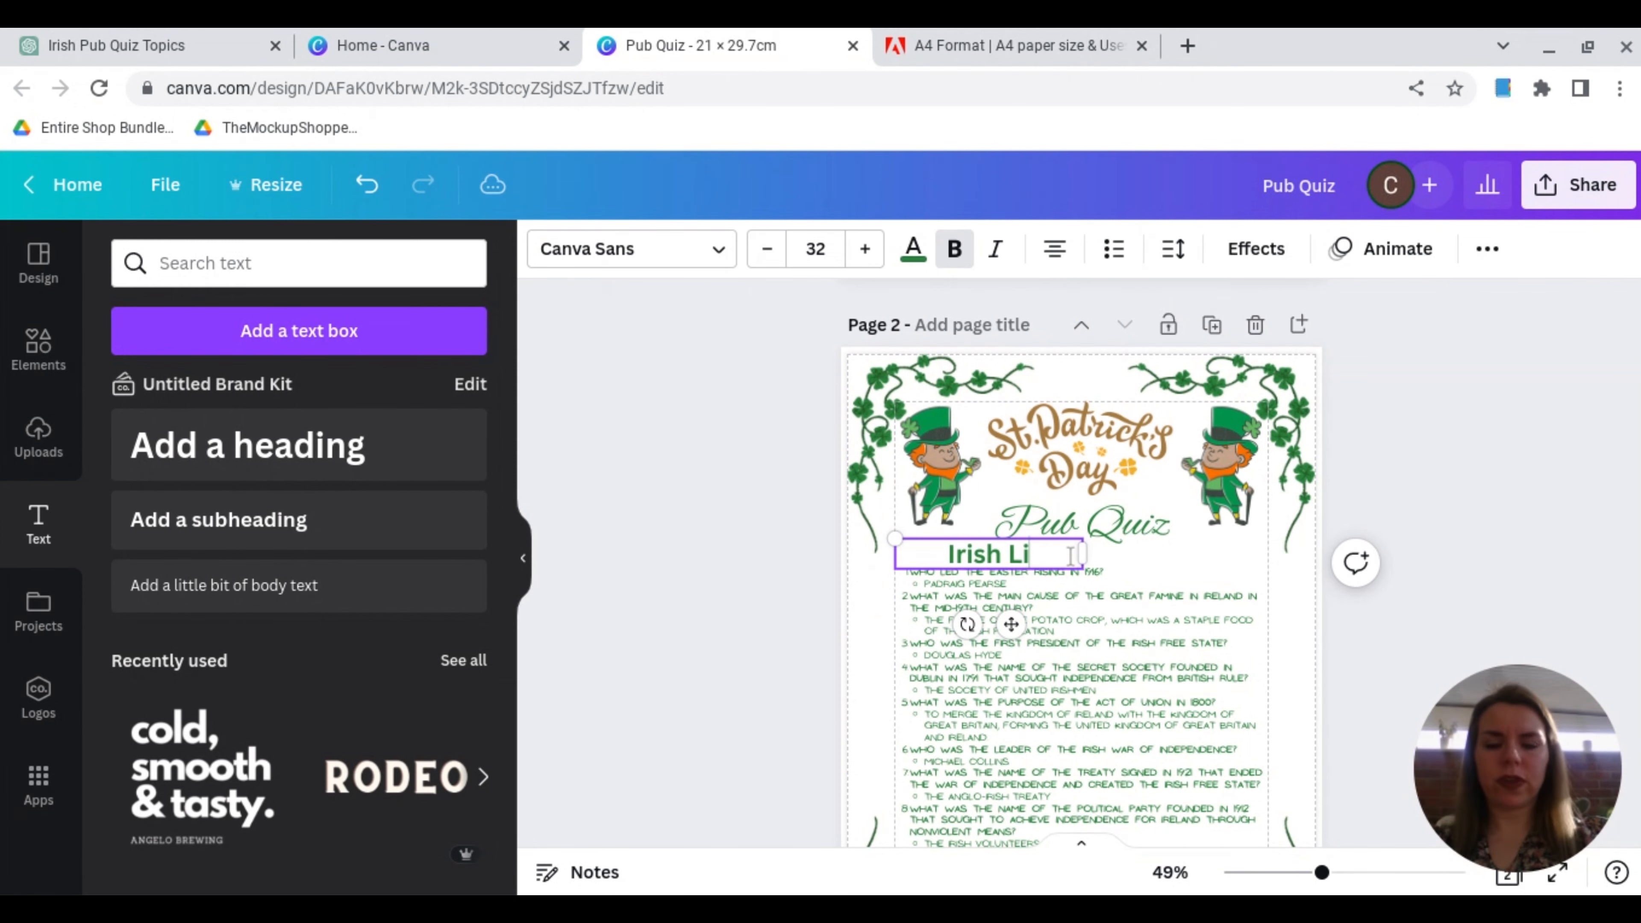
{"action": "type", "text": "terature"}
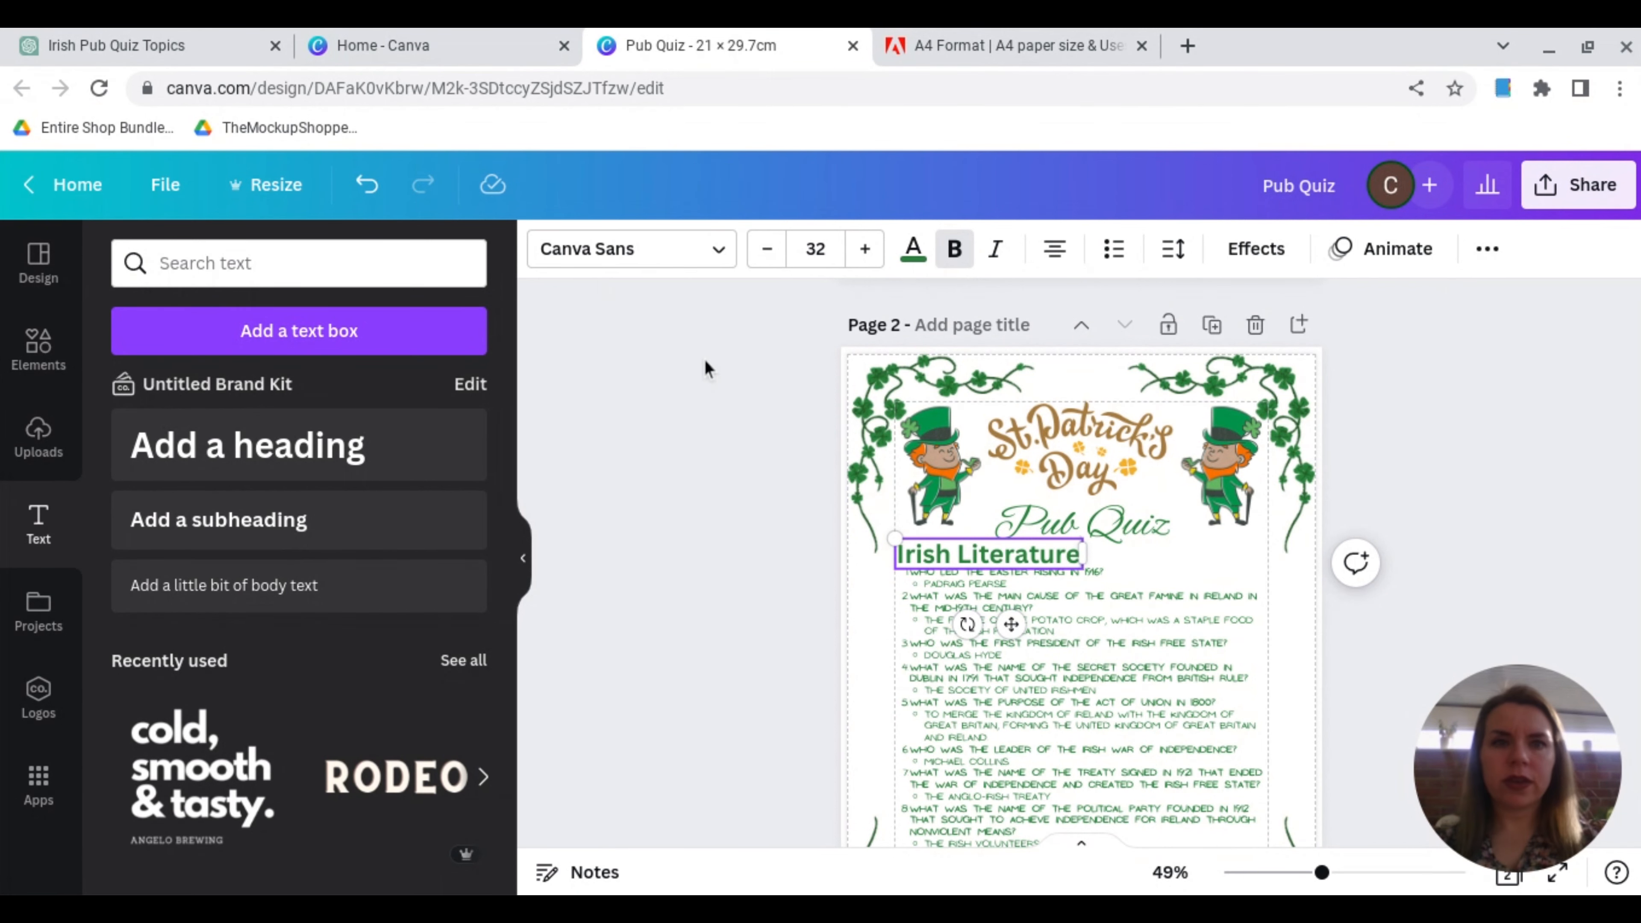
Step: Switch to ChatGPT and submit the prompt "Can I have 10 Irish Literature Pub Quiz Questions and Answers"
{"action": "left_click", "coordinate": [158, 50]}
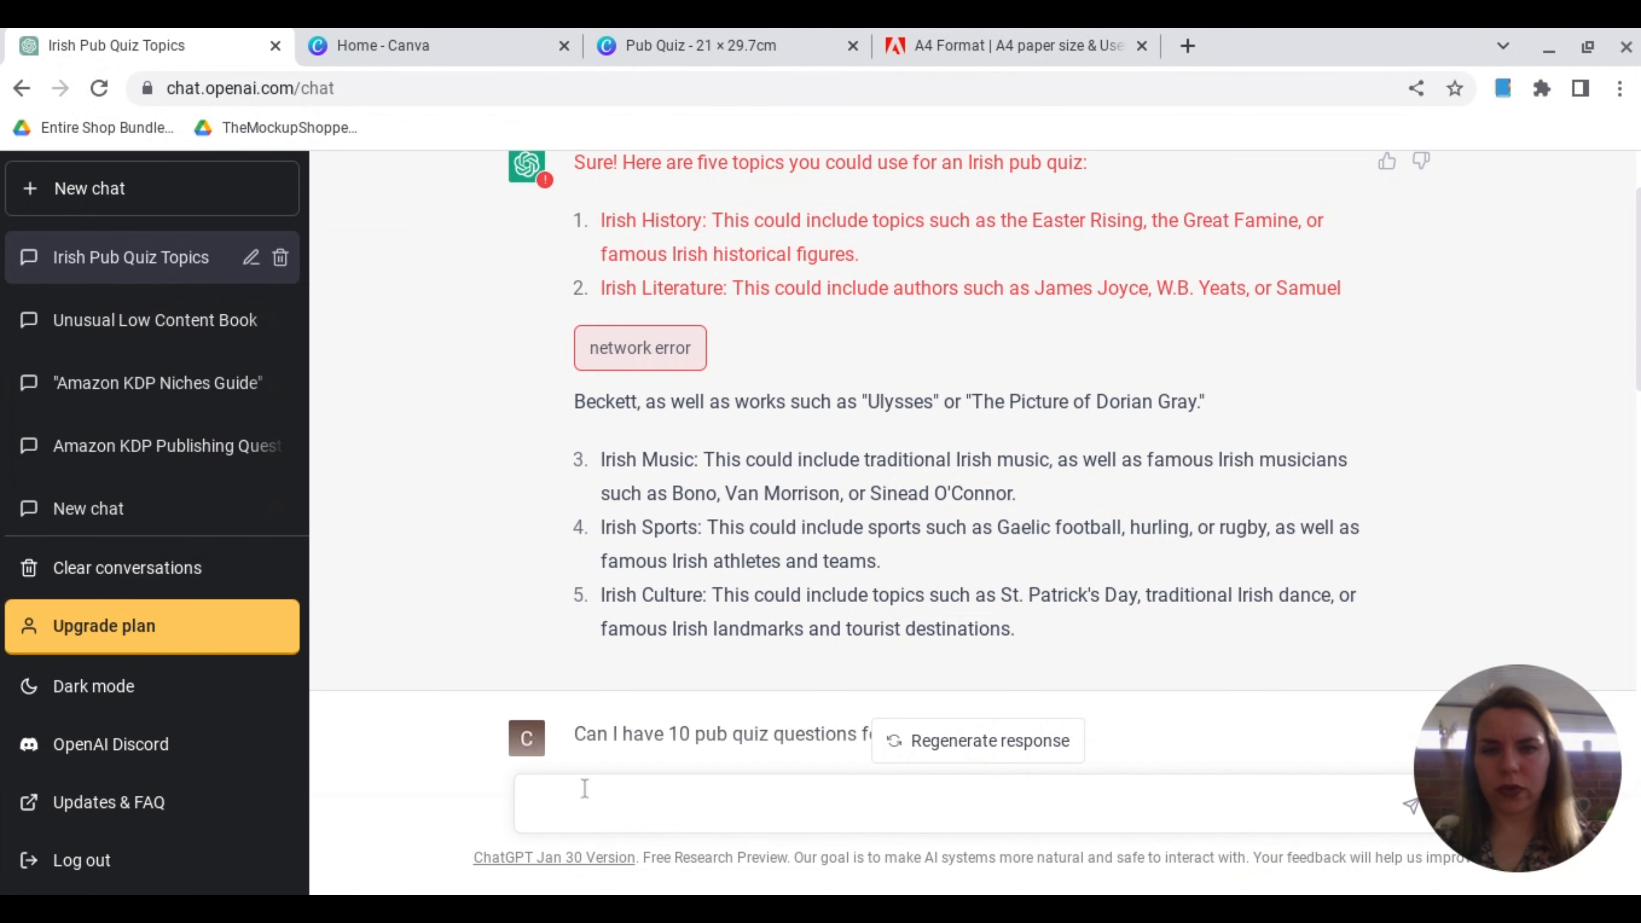
{"action": "type", "text": "Can I have "}
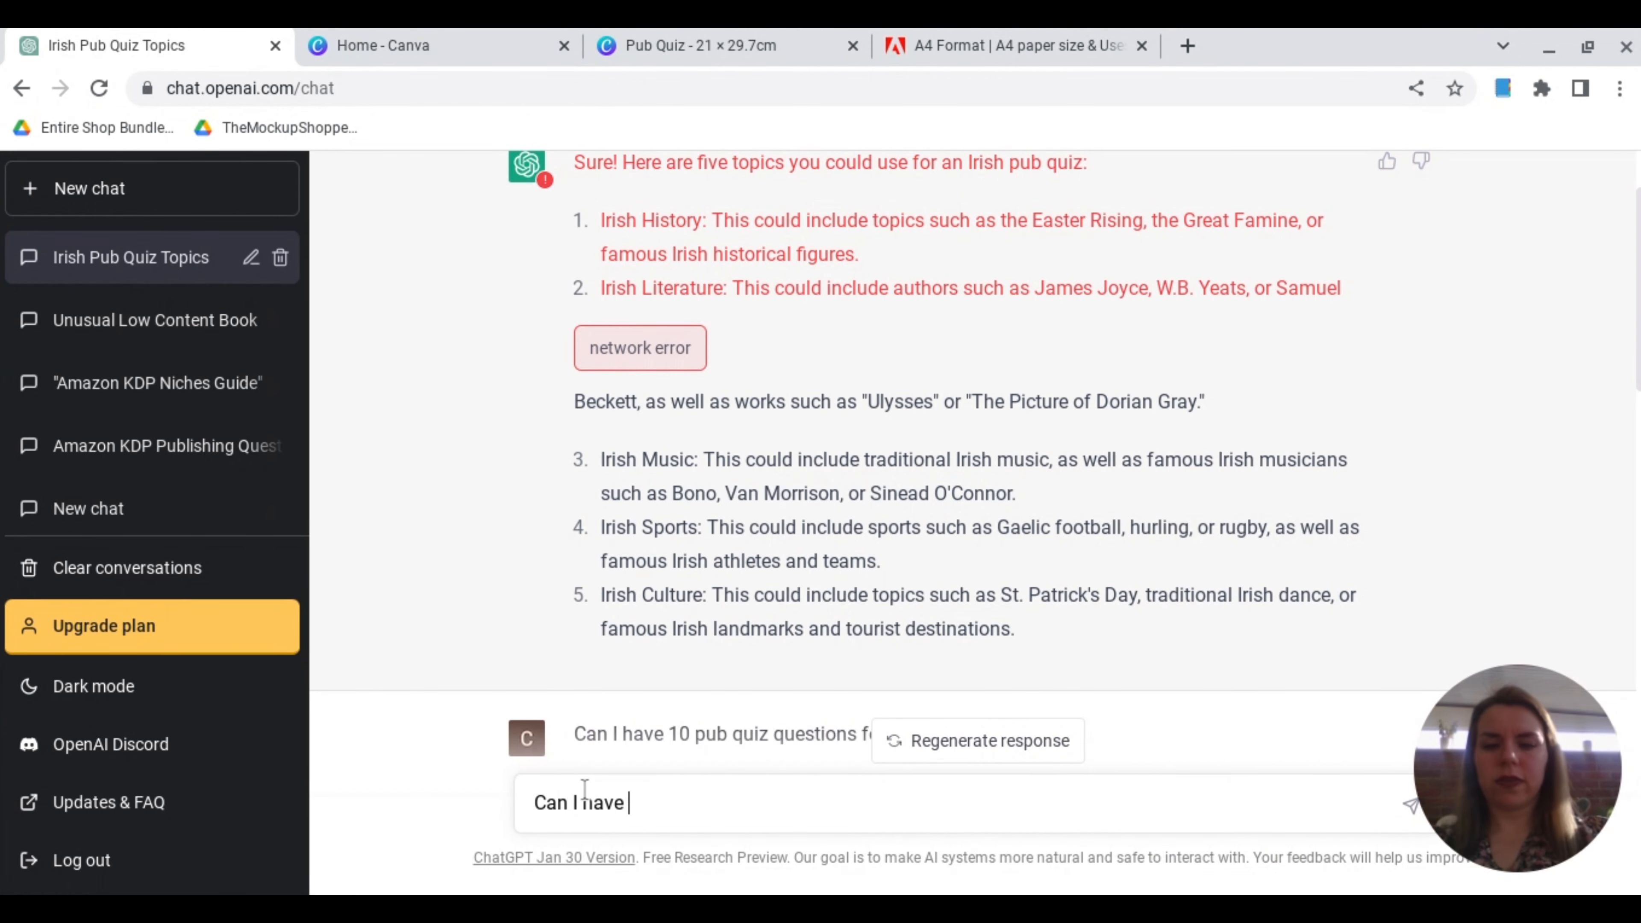
{"action": "type", "text": "10 Irish Literature "}
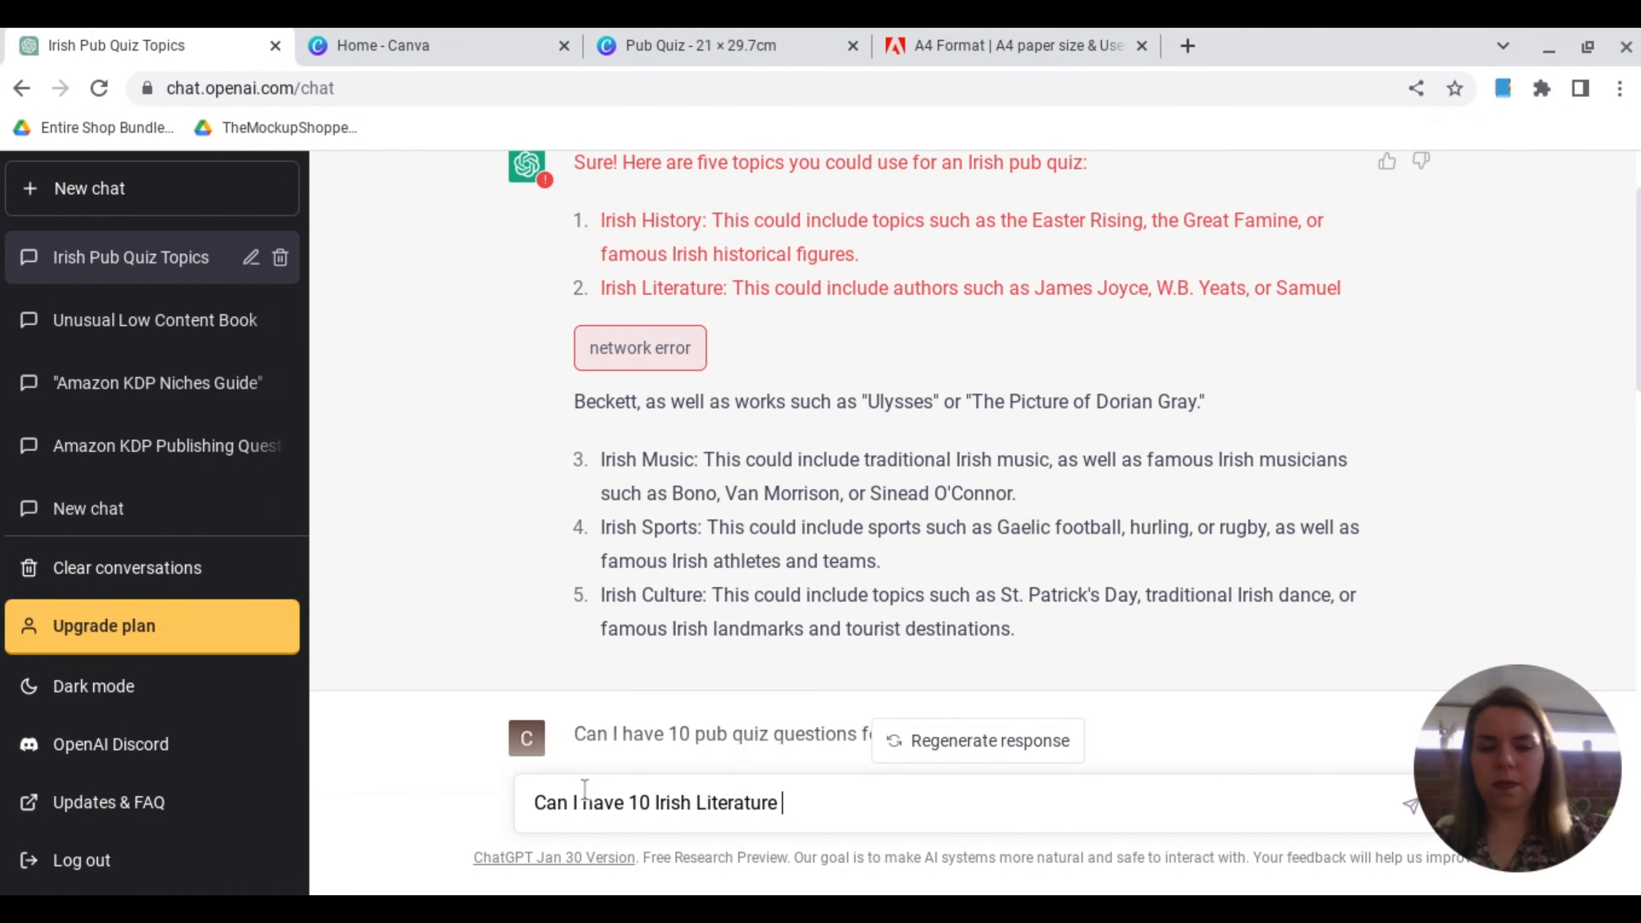
{"action": "type", "text": "Pub Quiz"}
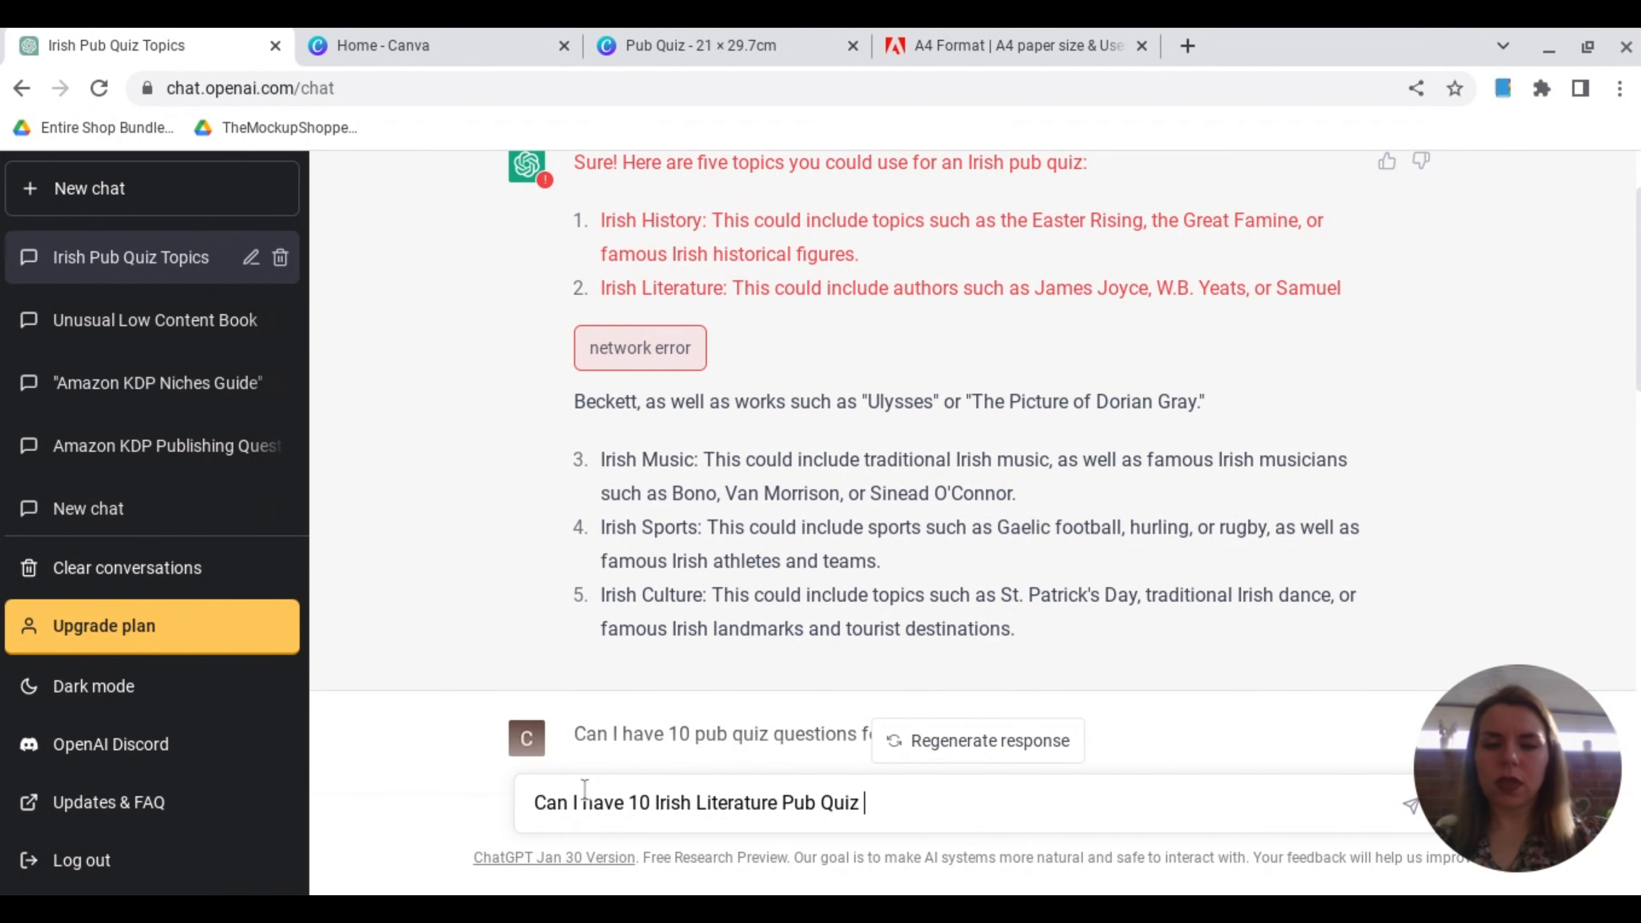
{"action": "type", "text": "Questions and "}
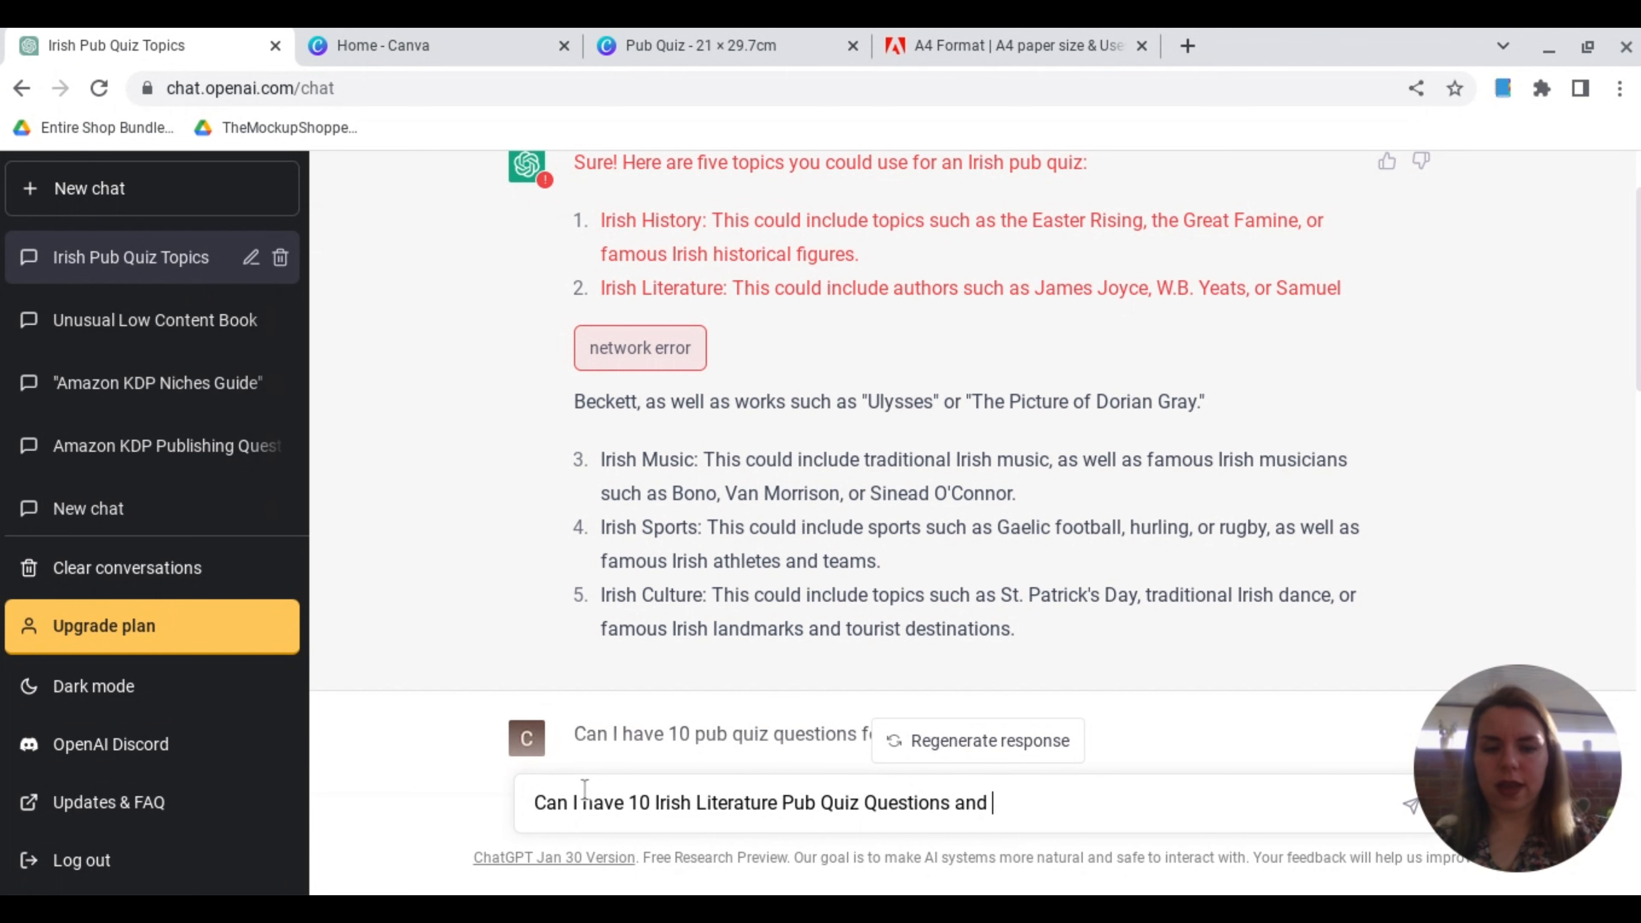
{"action": "type", "text": "Answers"}
{"action": "key", "text": "Return"}
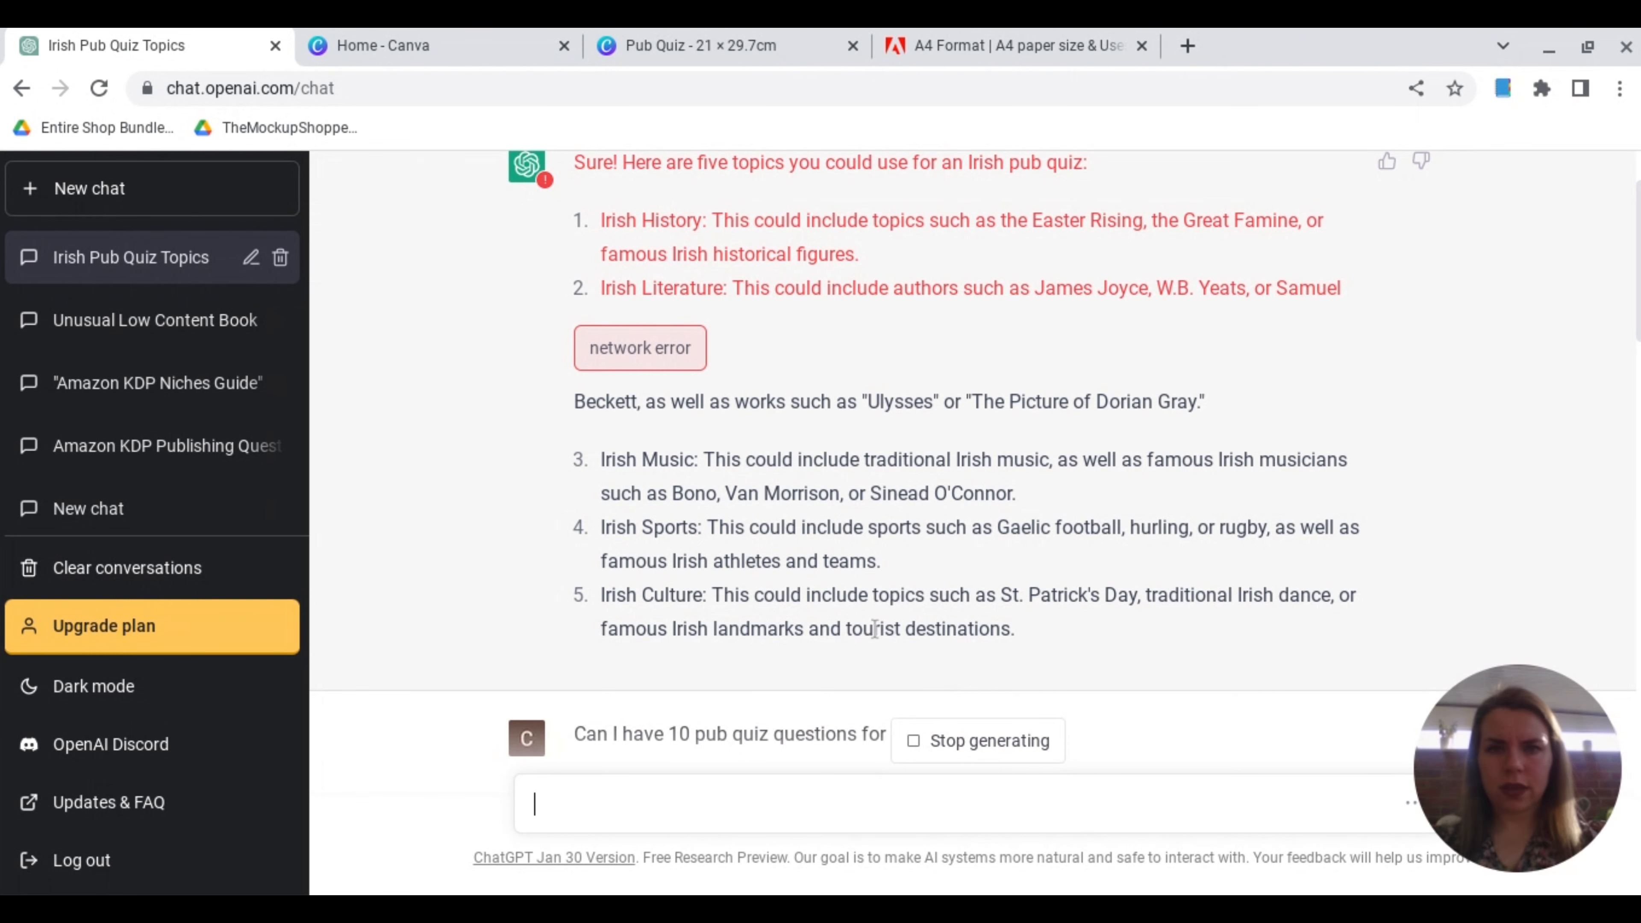
{"action": "left_click", "coordinate": [753, 44]}
{"action": "left_click", "coordinate": [155, 47]}
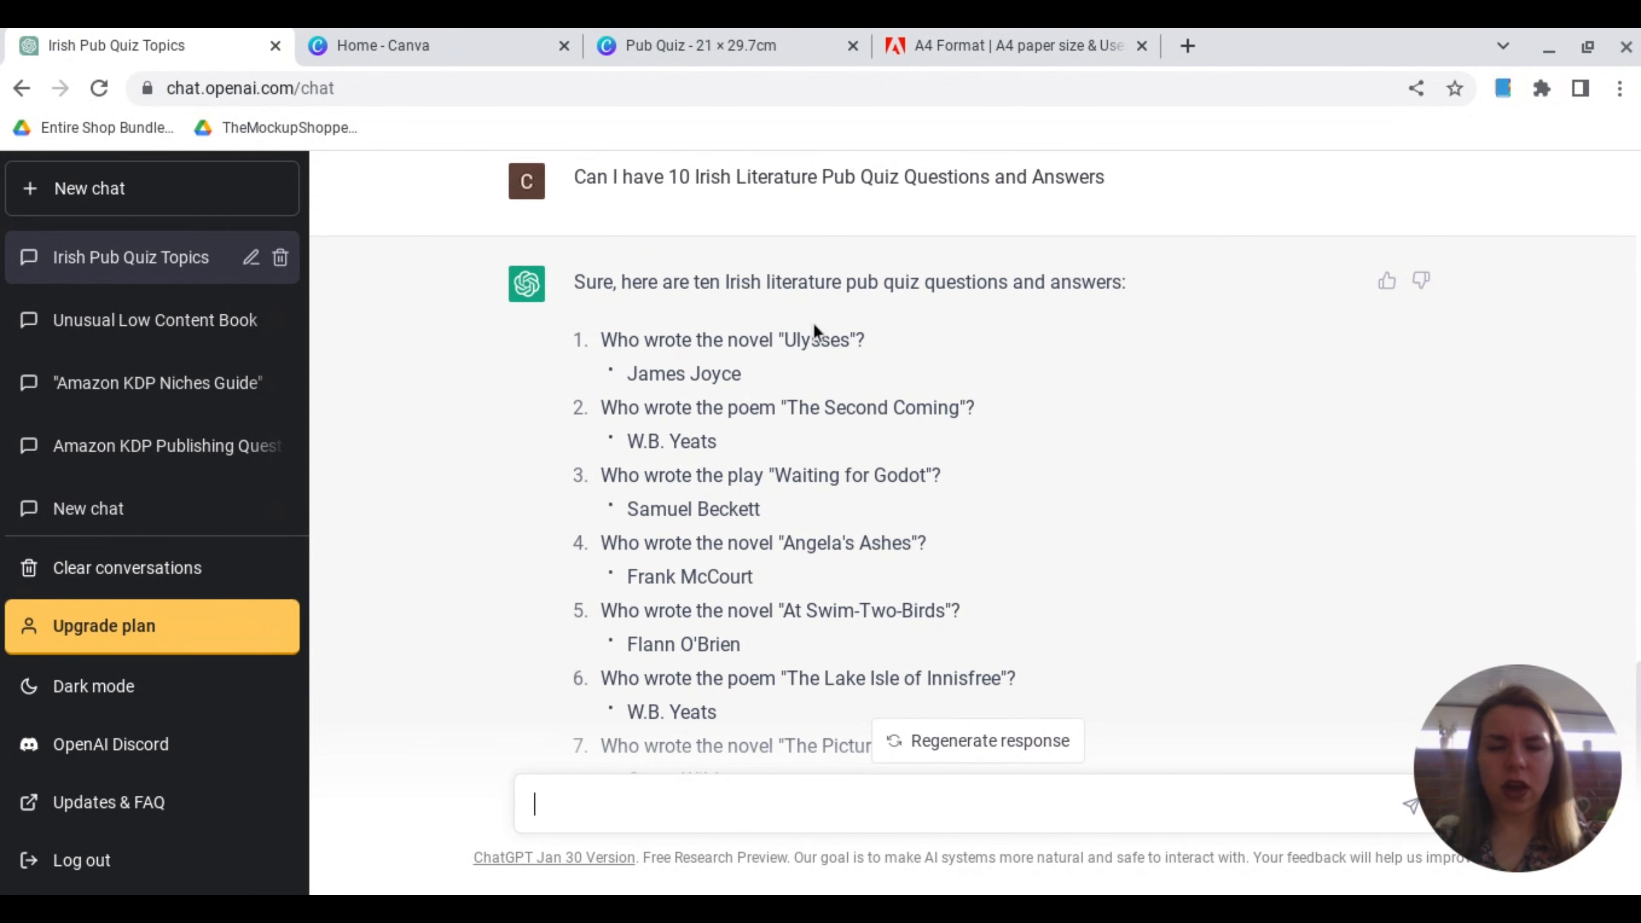